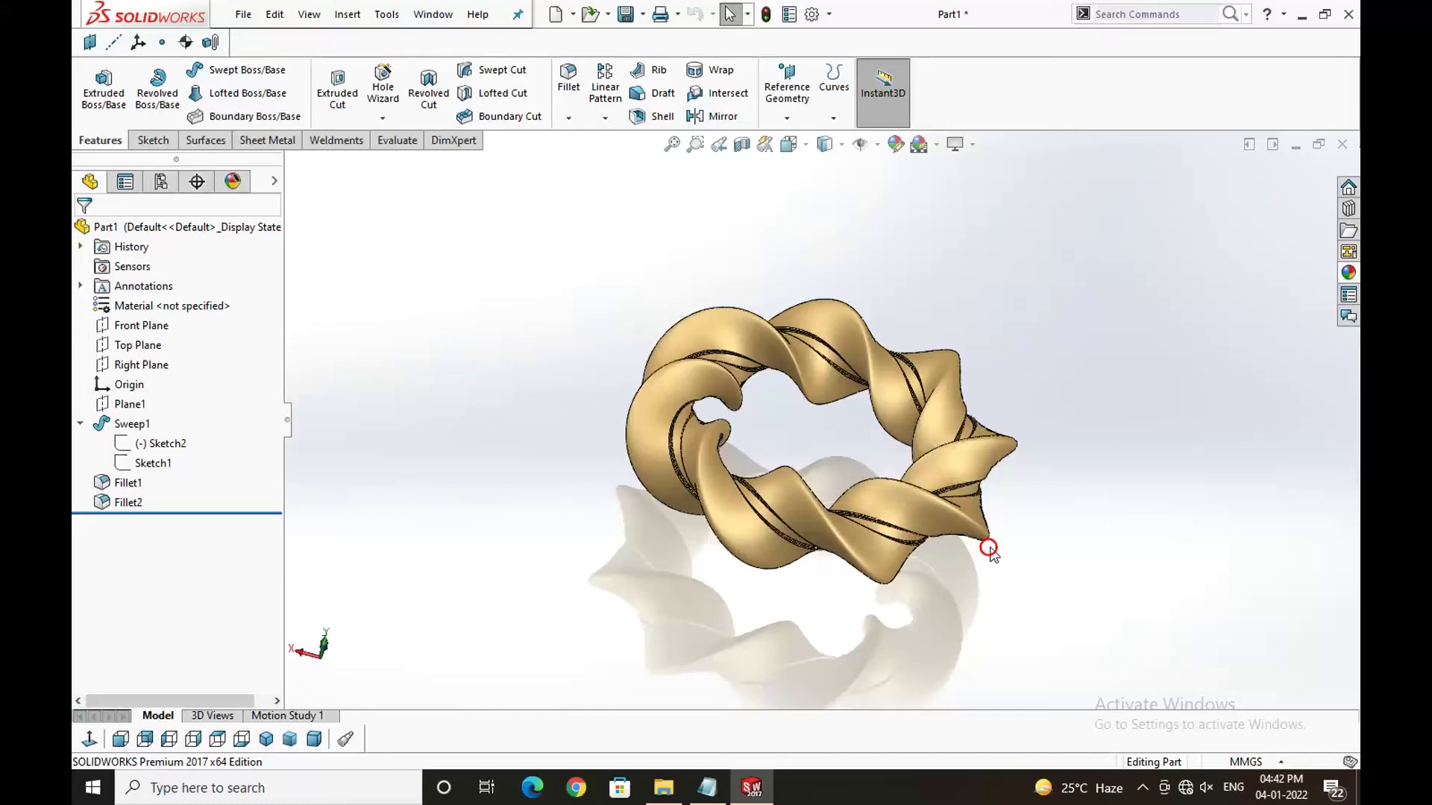
# - Orbit the finished twisted ring and accept its matte gold appearance
pyautogui.moveTo(1048, 473)
pyautogui.mouseDown(button='middle')
pyautogui.moveTo(844, 575)
pyautogui.moveTo(760, 598)
pyautogui.moveTo(745, 485)
pyautogui.moveTo(808, 311)
pyautogui.moveTo(1028, 384)
pyautogui.moveTo(1009, 223)
pyautogui.mouseUp(button='middle')
pyautogui.scroll(3, 866, 585)
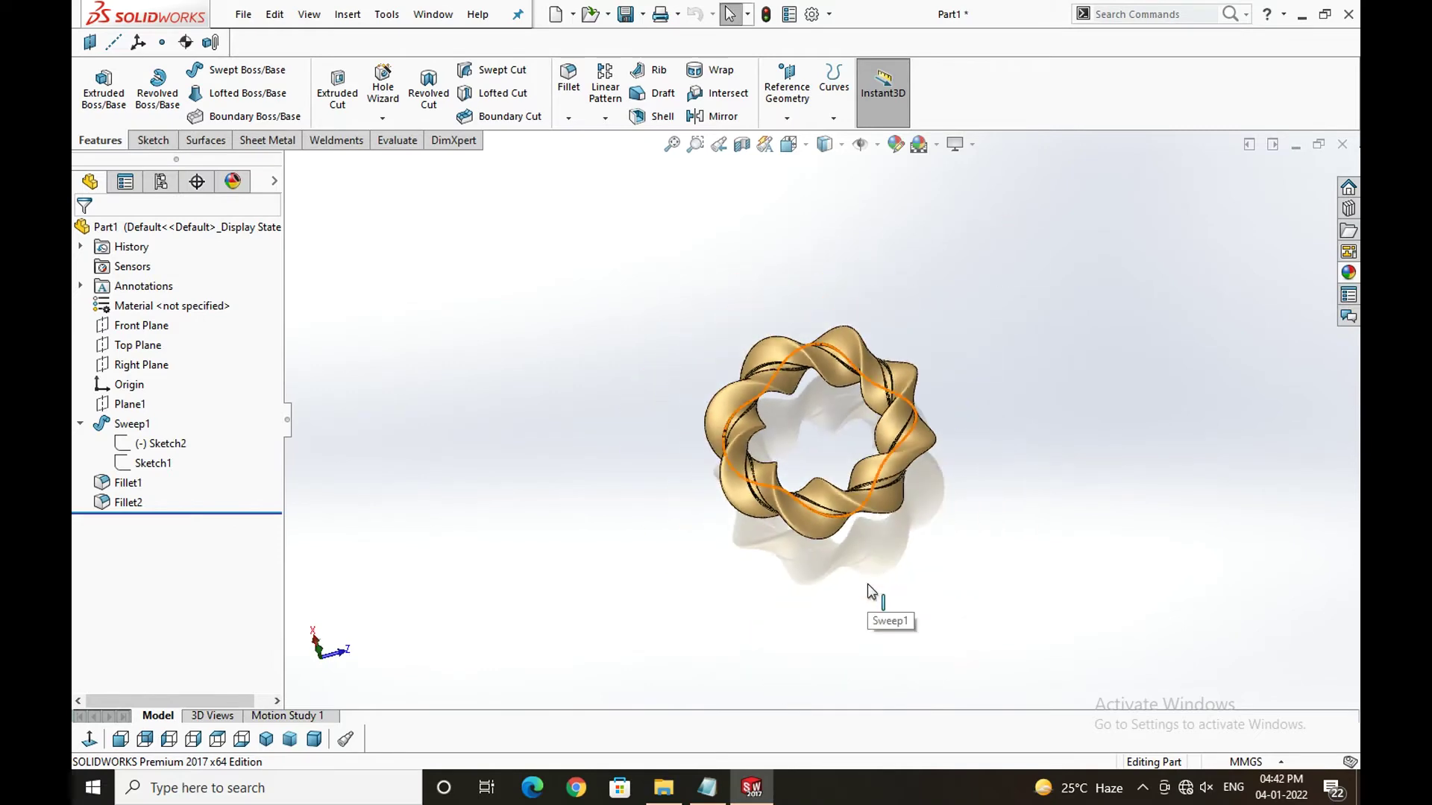
pyautogui.moveTo(866, 584)
pyautogui.mouseDown(button='middle')
pyautogui.moveTo(911, 655)
pyautogui.moveTo(933, 489)
pyautogui.moveTo(970, 497)
pyautogui.moveTo(996, 465)
pyautogui.moveTo(928, 454)
pyautogui.moveTo(889, 513)
pyautogui.moveTo(929, 502)
pyautogui.moveTo(904, 349)
pyautogui.moveTo(956, 281)
pyautogui.moveTo(959, 249)
pyautogui.moveTo(611, 226)
pyautogui.moveTo(741, 470)
pyautogui.moveTo(538, 576)
pyautogui.moveTo(800, 594)
pyautogui.mouseUp(button='middle')
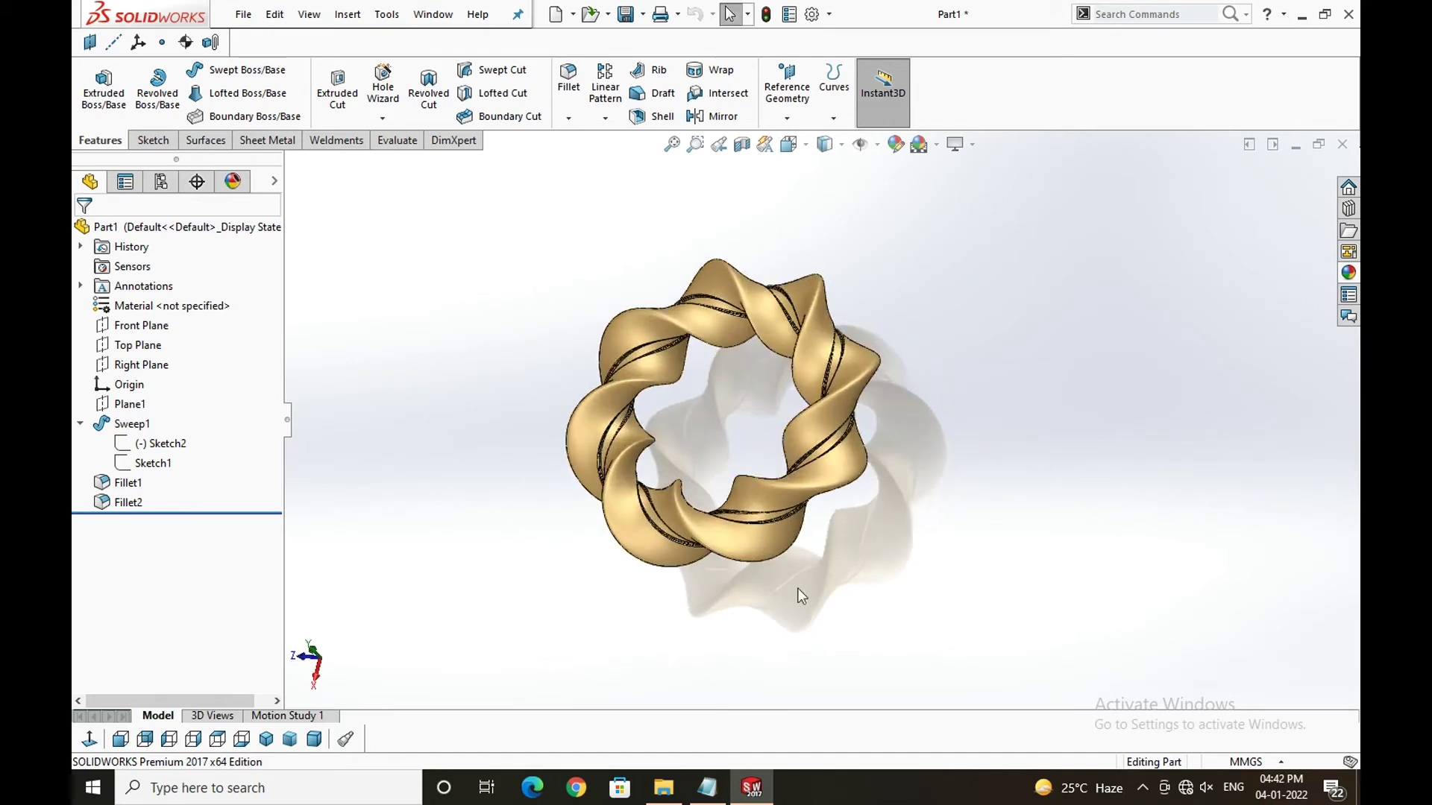
pyautogui.click(896, 145)
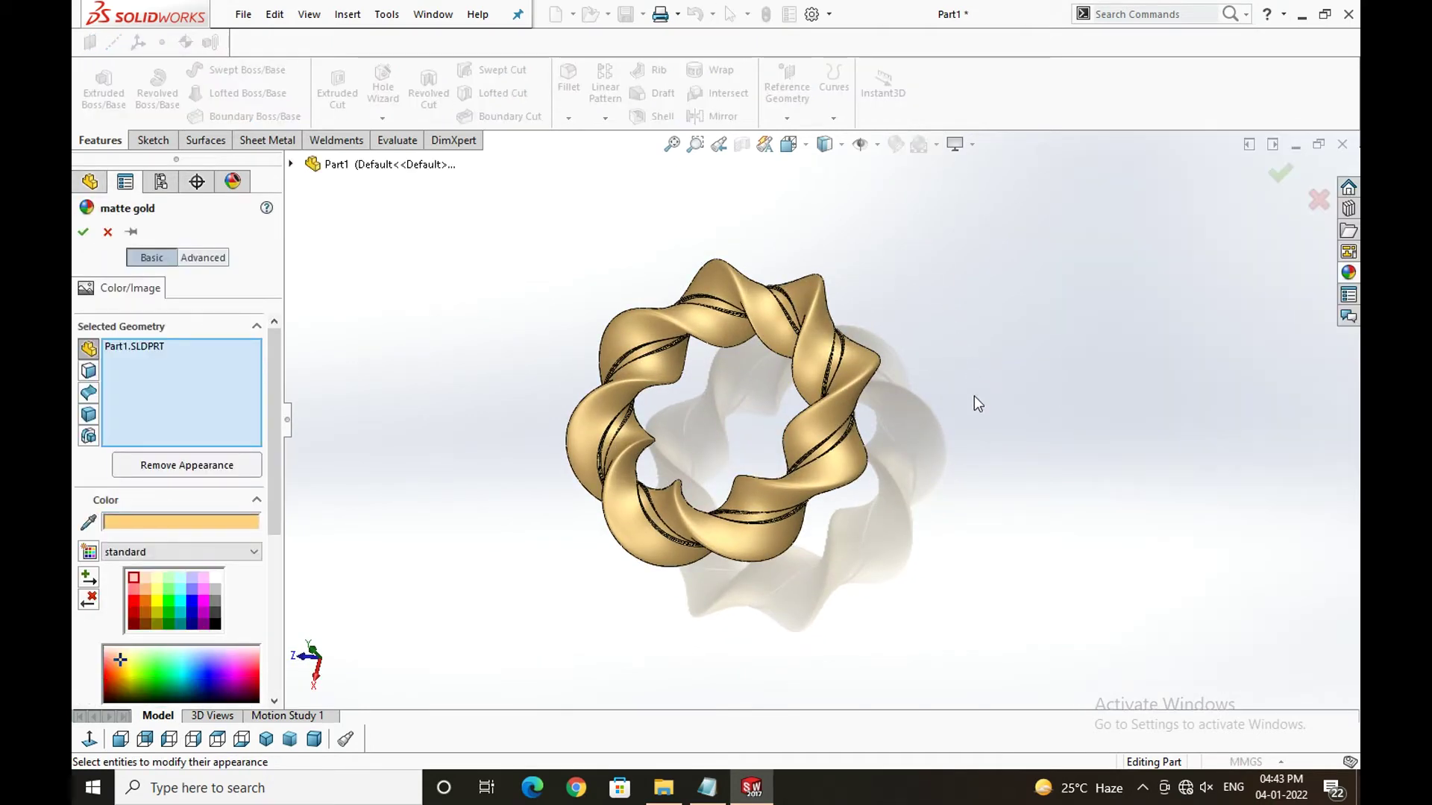
pyautogui.click(1280, 173)
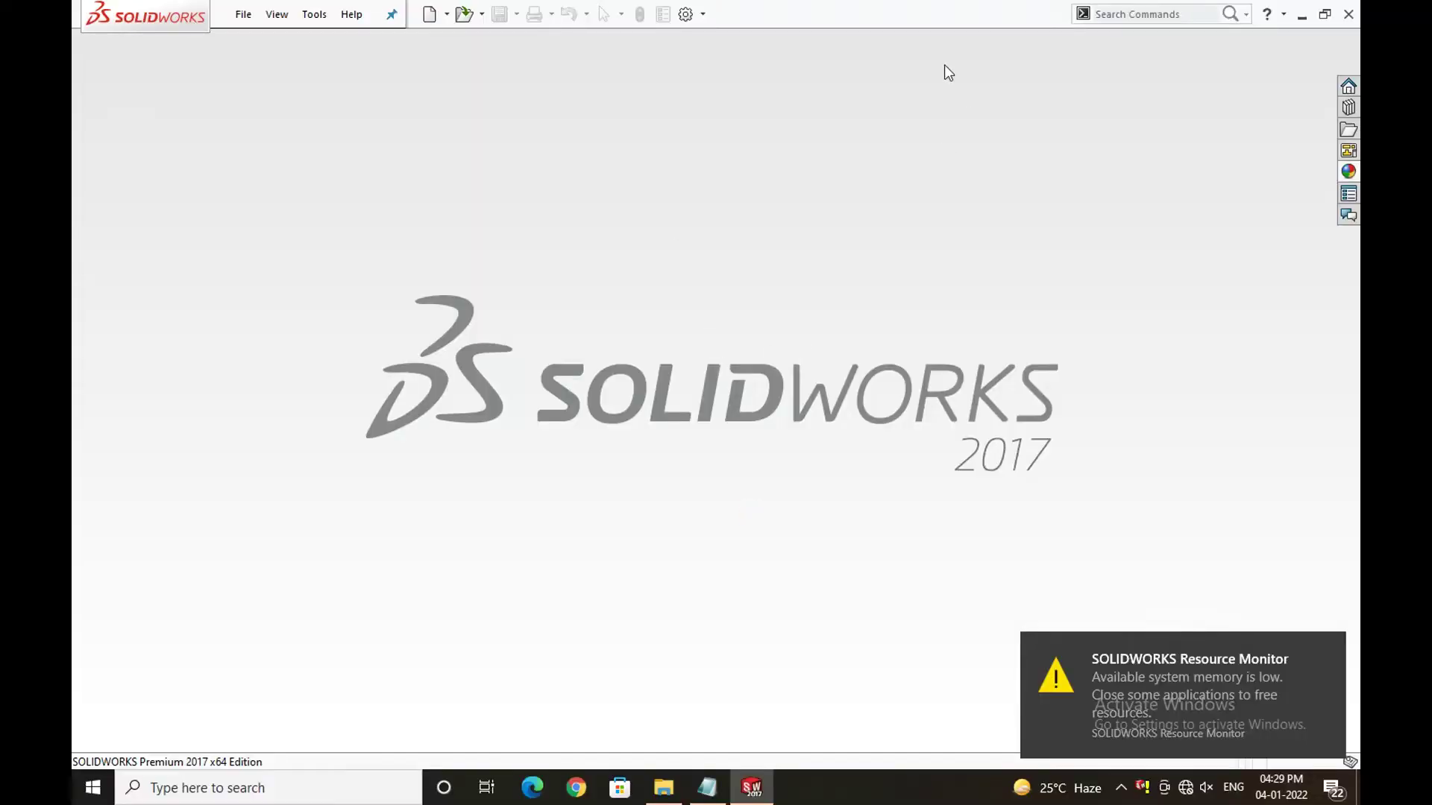
# - Create a new part document, Part1, and select its Top Plane
pyautogui.click(430, 14)
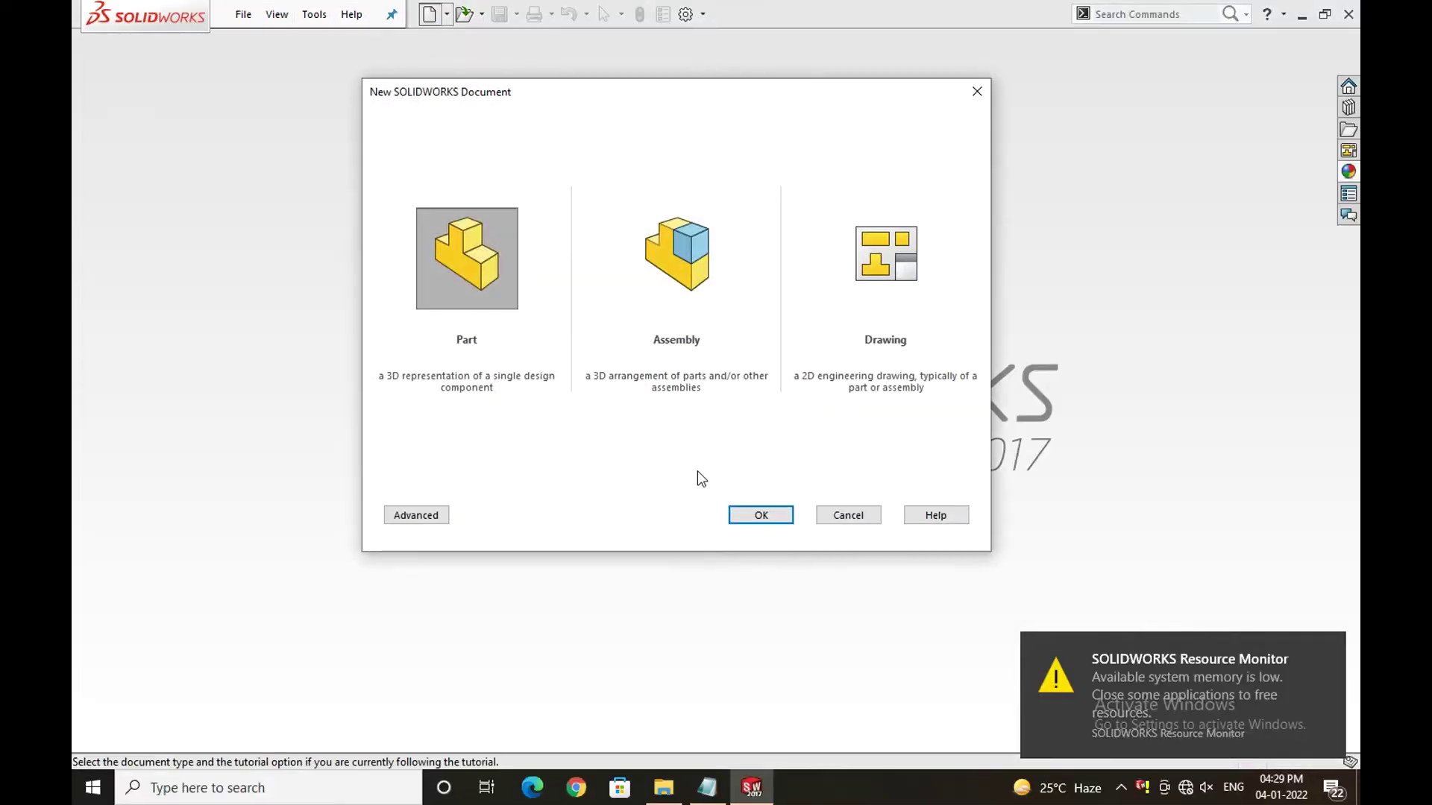
pyautogui.click(740, 516)
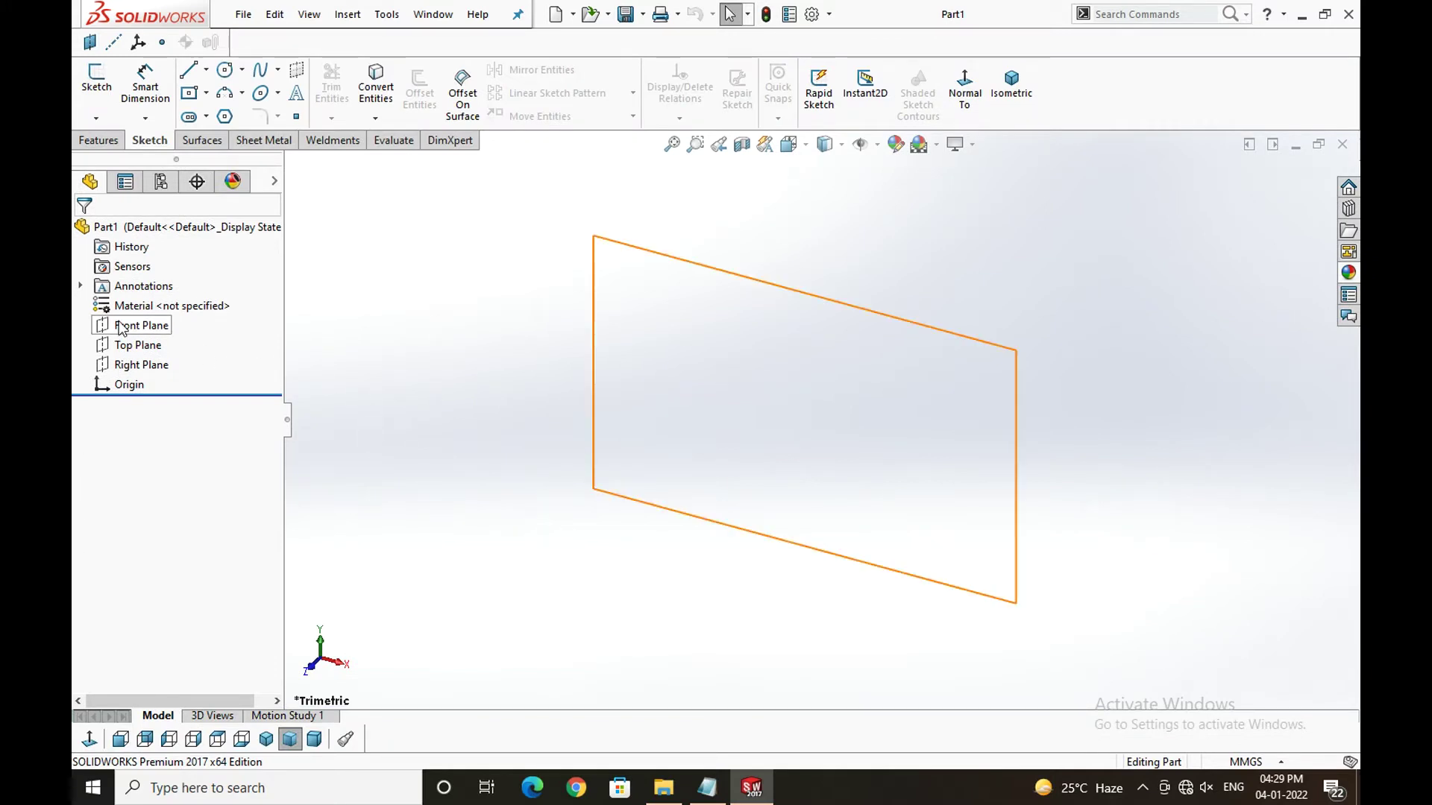
pyautogui.click(133, 344)
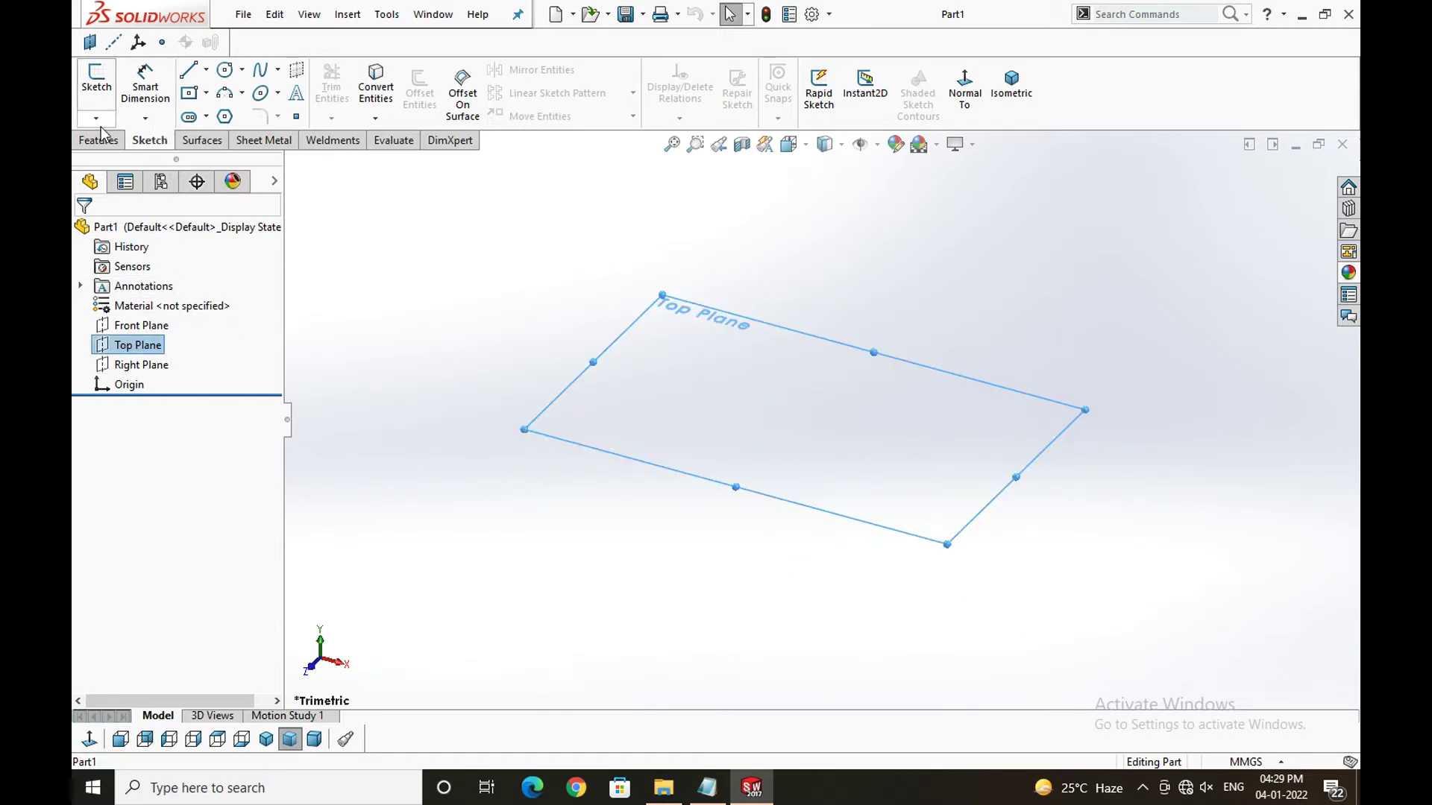
# - Sketch a circle centred on the origin on the Top Plane, dimensioned at 45 mm diameter
pyautogui.click(96, 81)
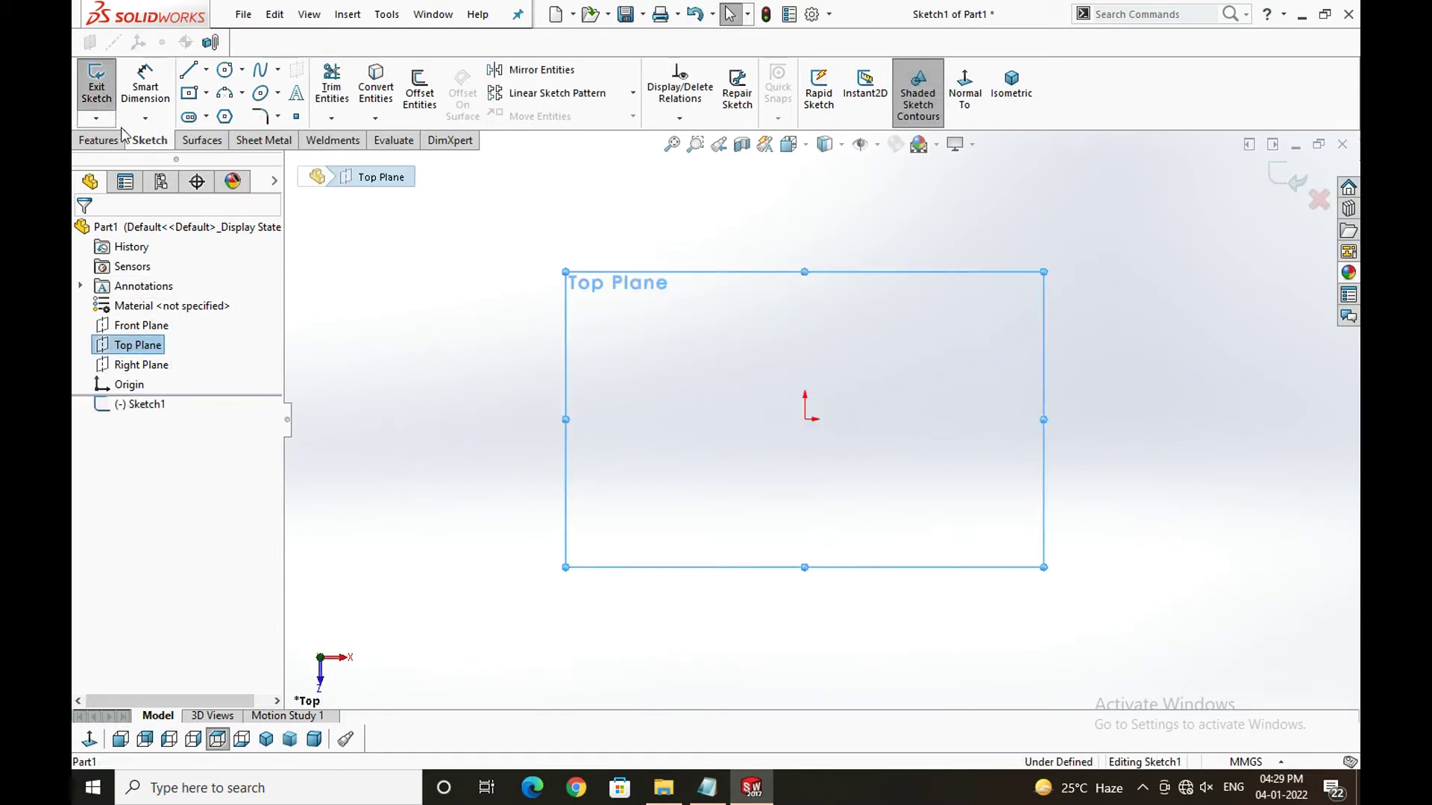
pyautogui.click(224, 70)
pyautogui.moveTo(805, 419); pyautogui.dragTo(829, 419)
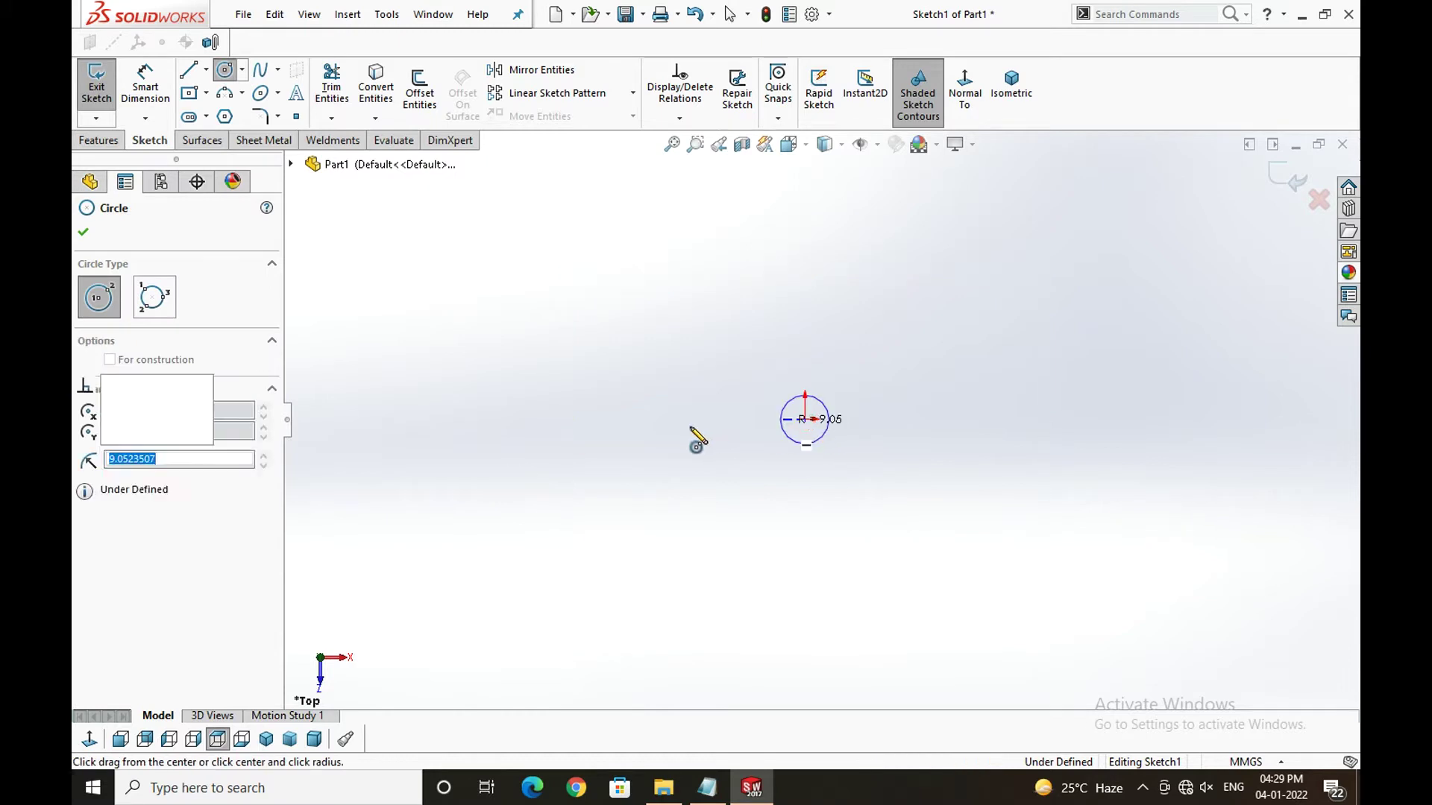
pyautogui.moveTo(612, 507); pyautogui.dragTo(655, 303, button='right')
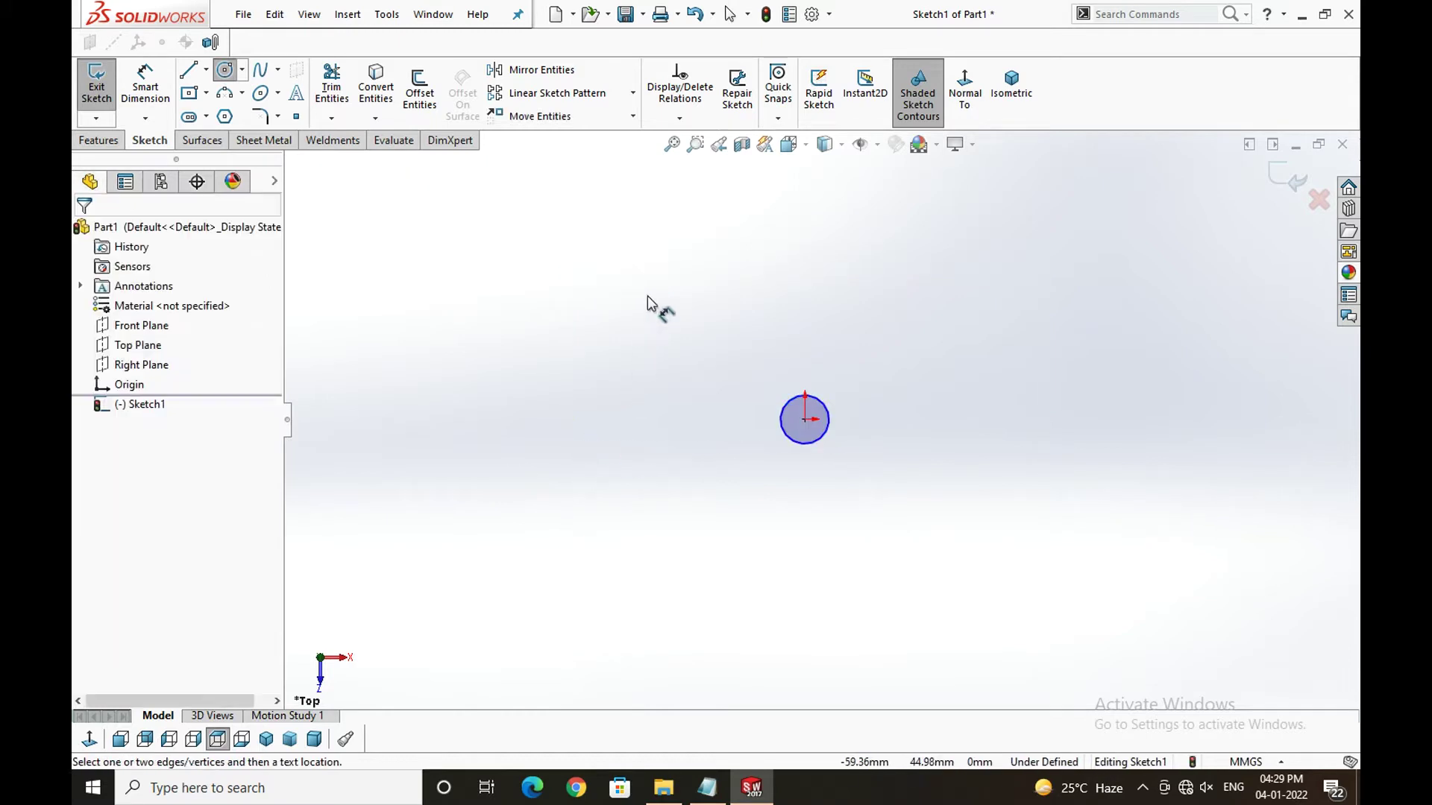
pyautogui.click(781, 422)
pyautogui.click(692, 453)
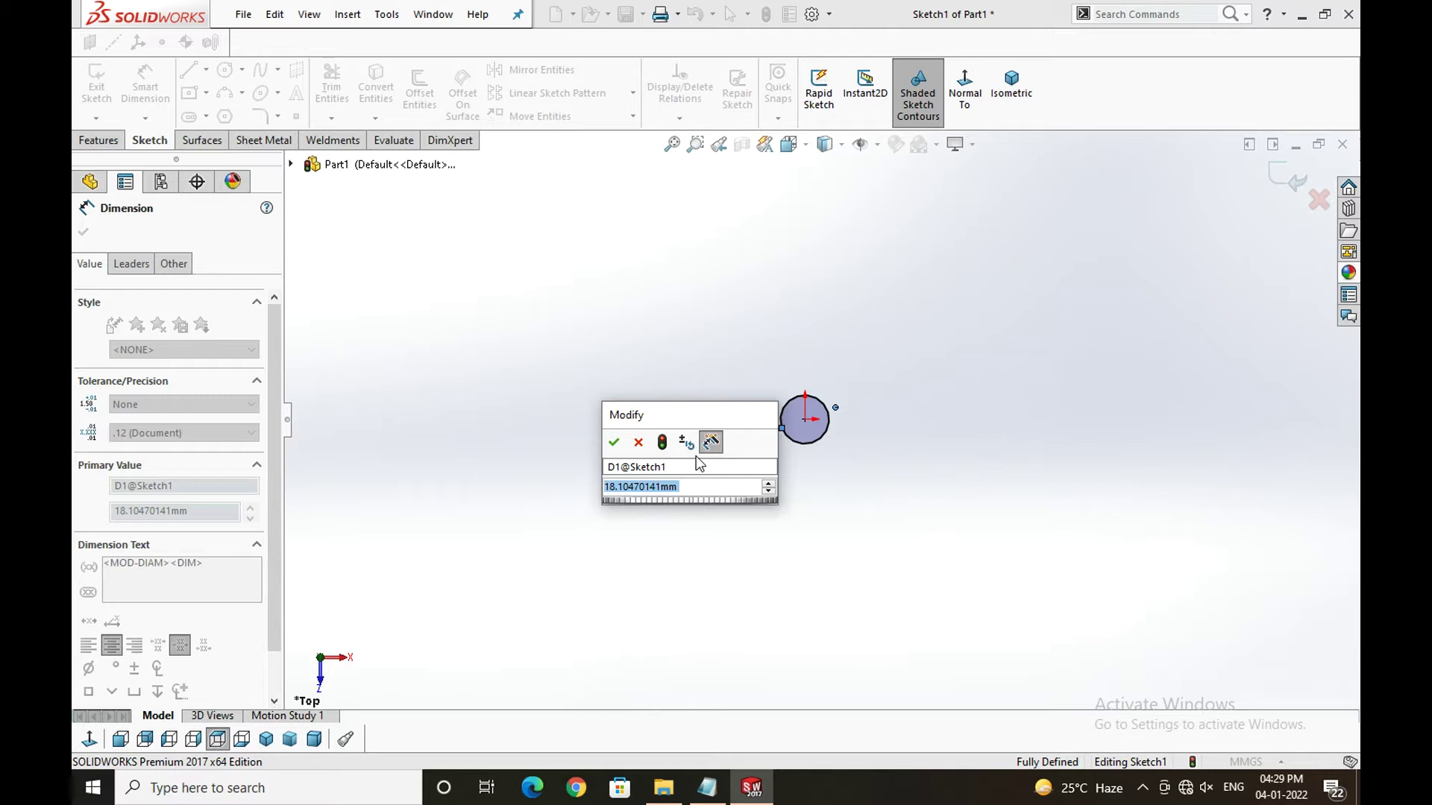
pyautogui.write('45')
pyautogui.press('Return')
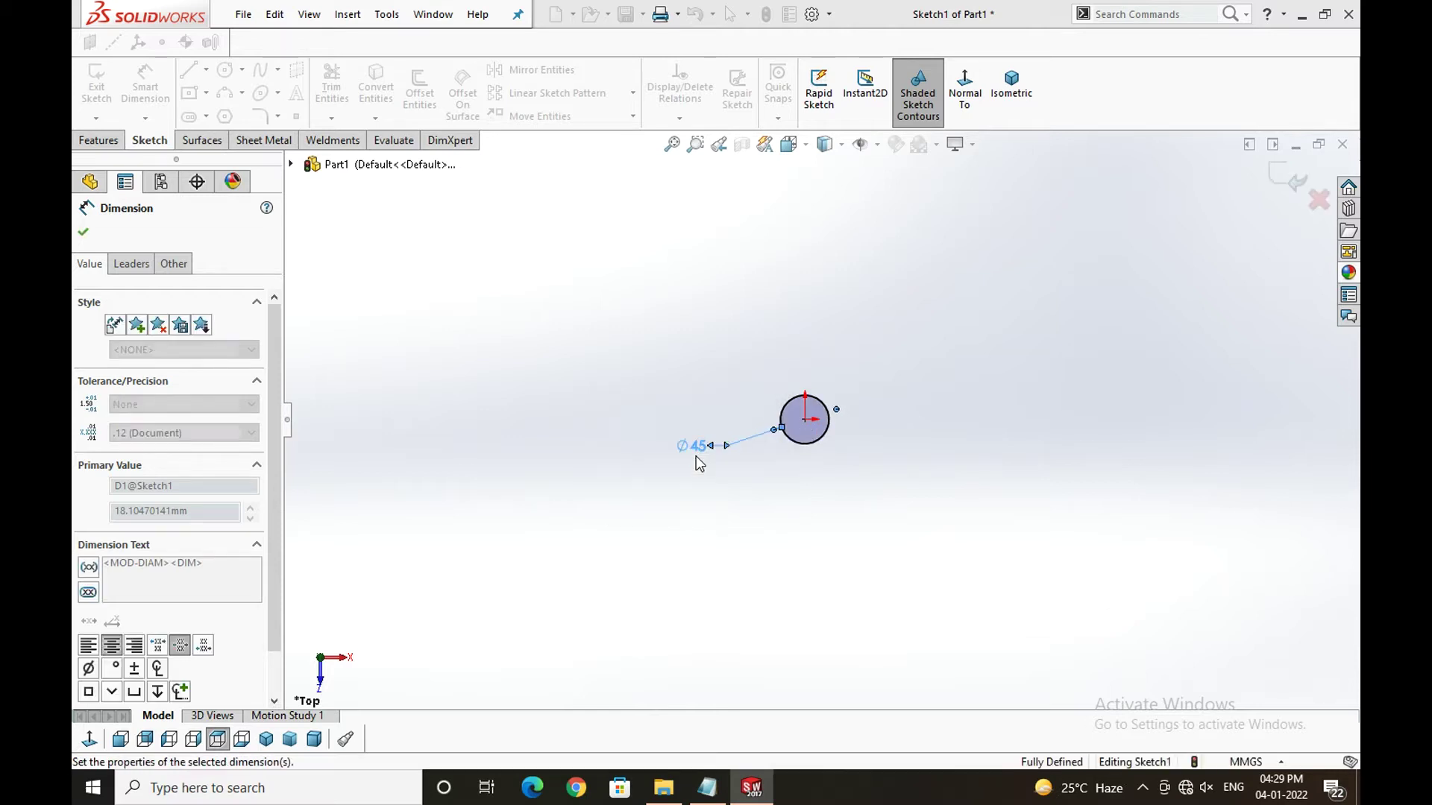
pyautogui.scroll(-8, 792, 384)
pyautogui.scroll(-3, 838, 438)
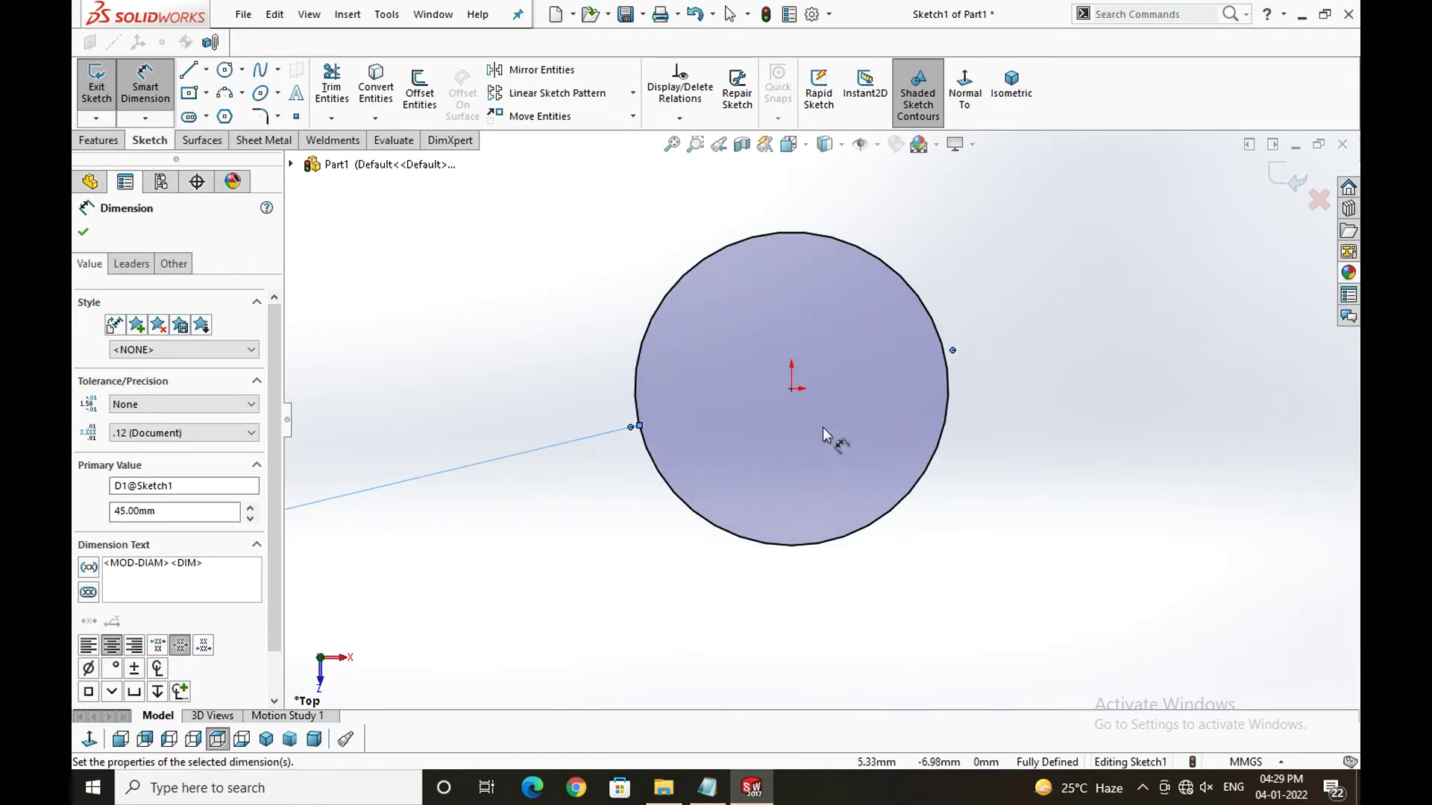
pyautogui.press('Escape')
pyautogui.press('Escape')
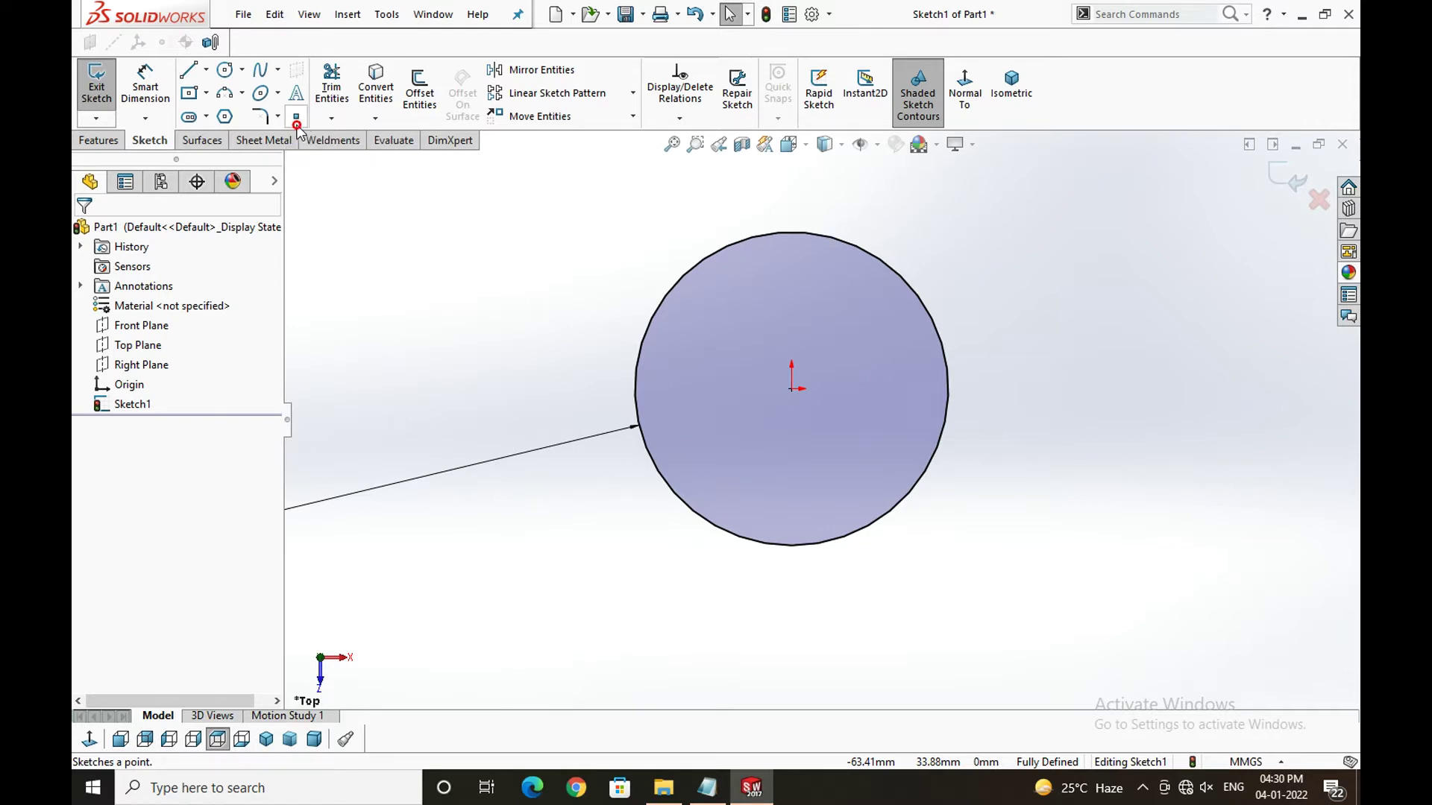
# - Place a sketch point on the circle's left edge at X -22.50
pyautogui.click(296, 117)
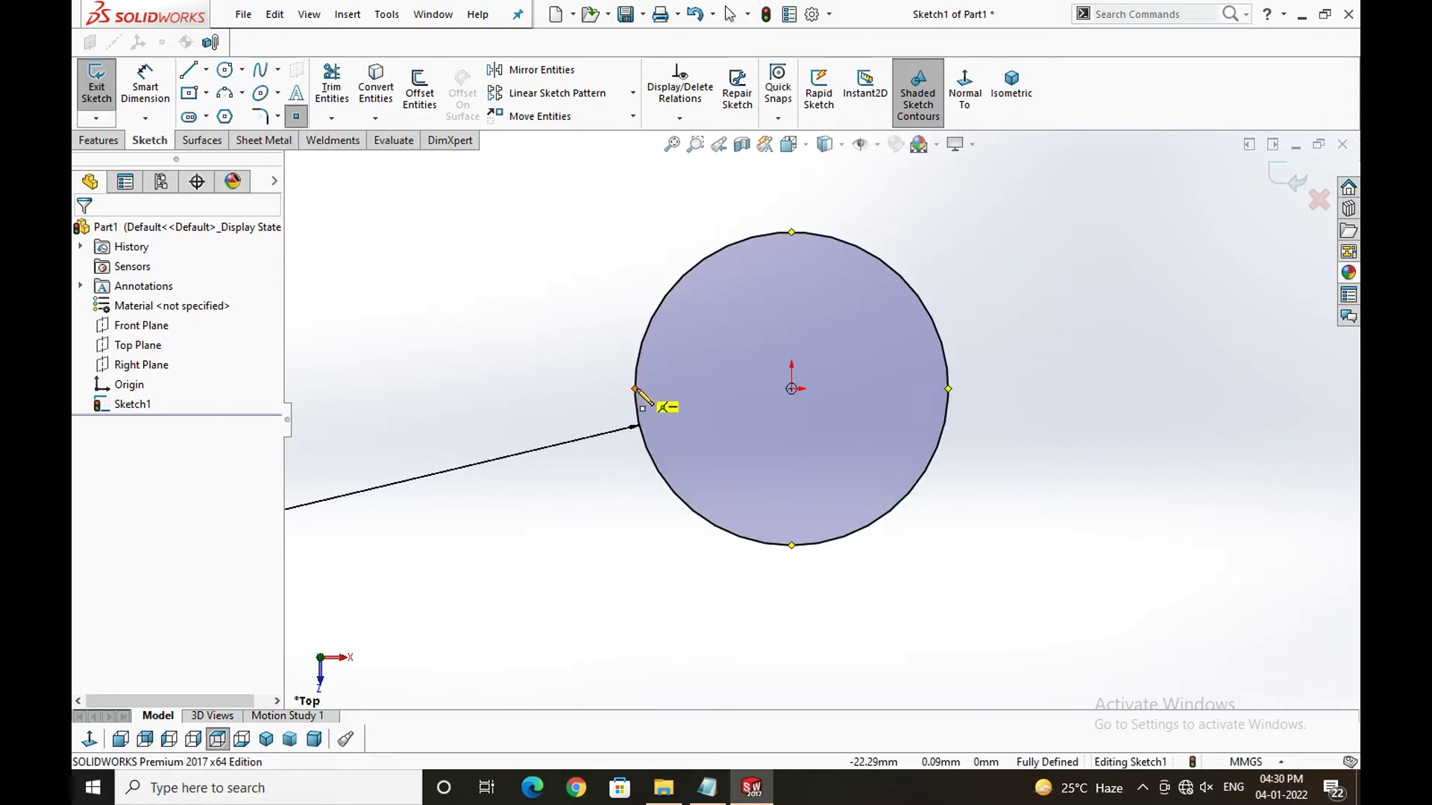
pyautogui.click(636, 389)
pyautogui.rightClick(528, 391)
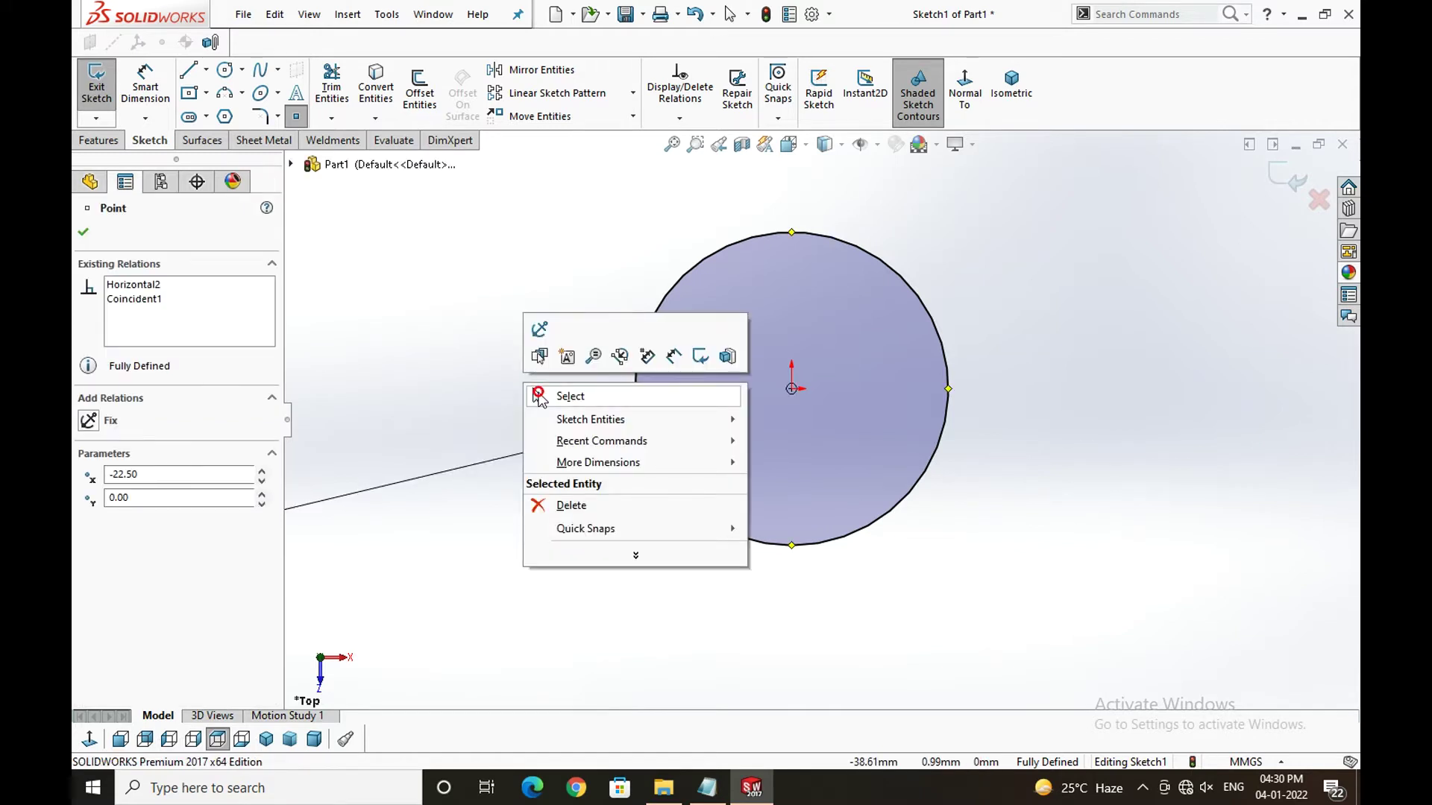
pyautogui.click(532, 390)
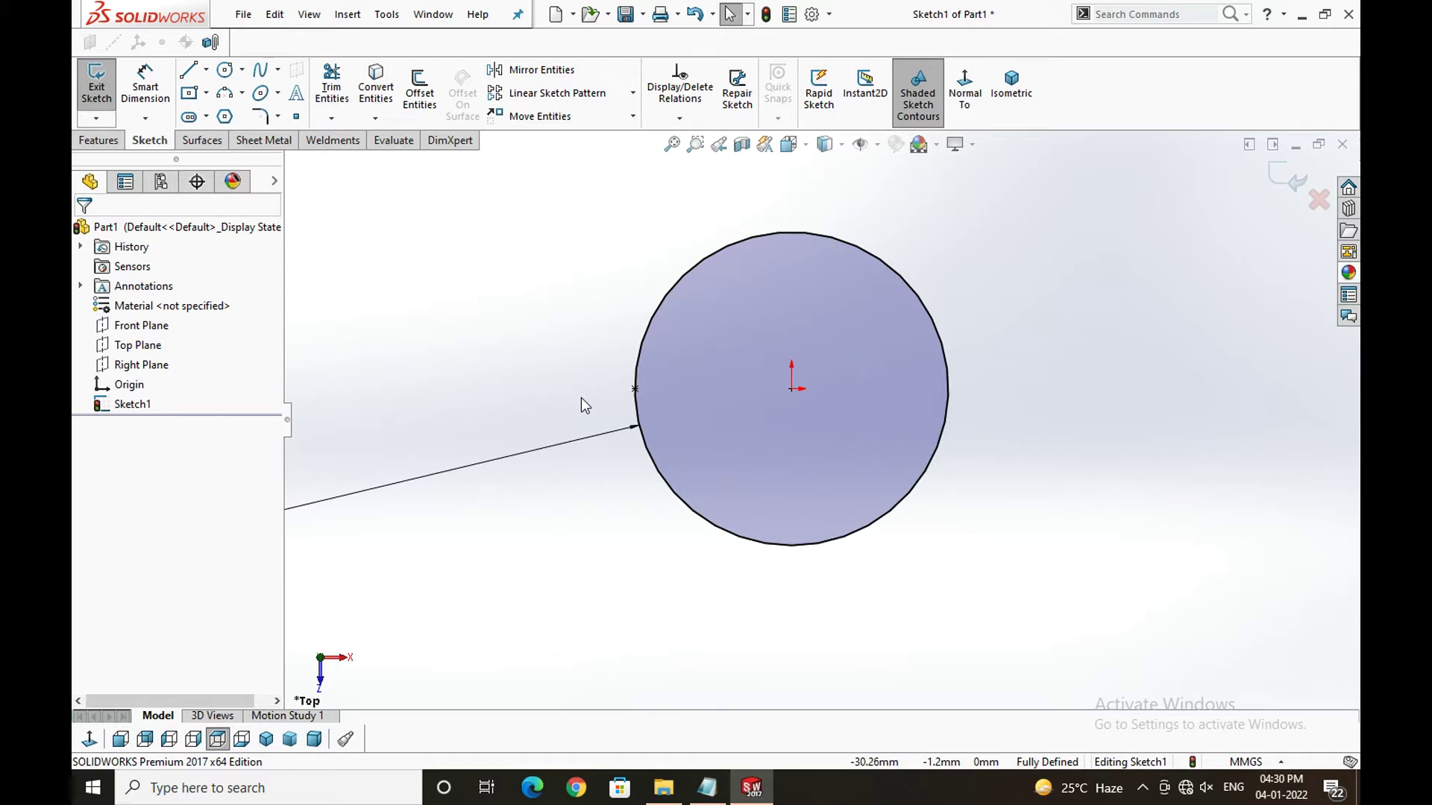
# - Add a Fix relation to the point, then delete the conflicting fix relation
pyautogui.click(635, 389)
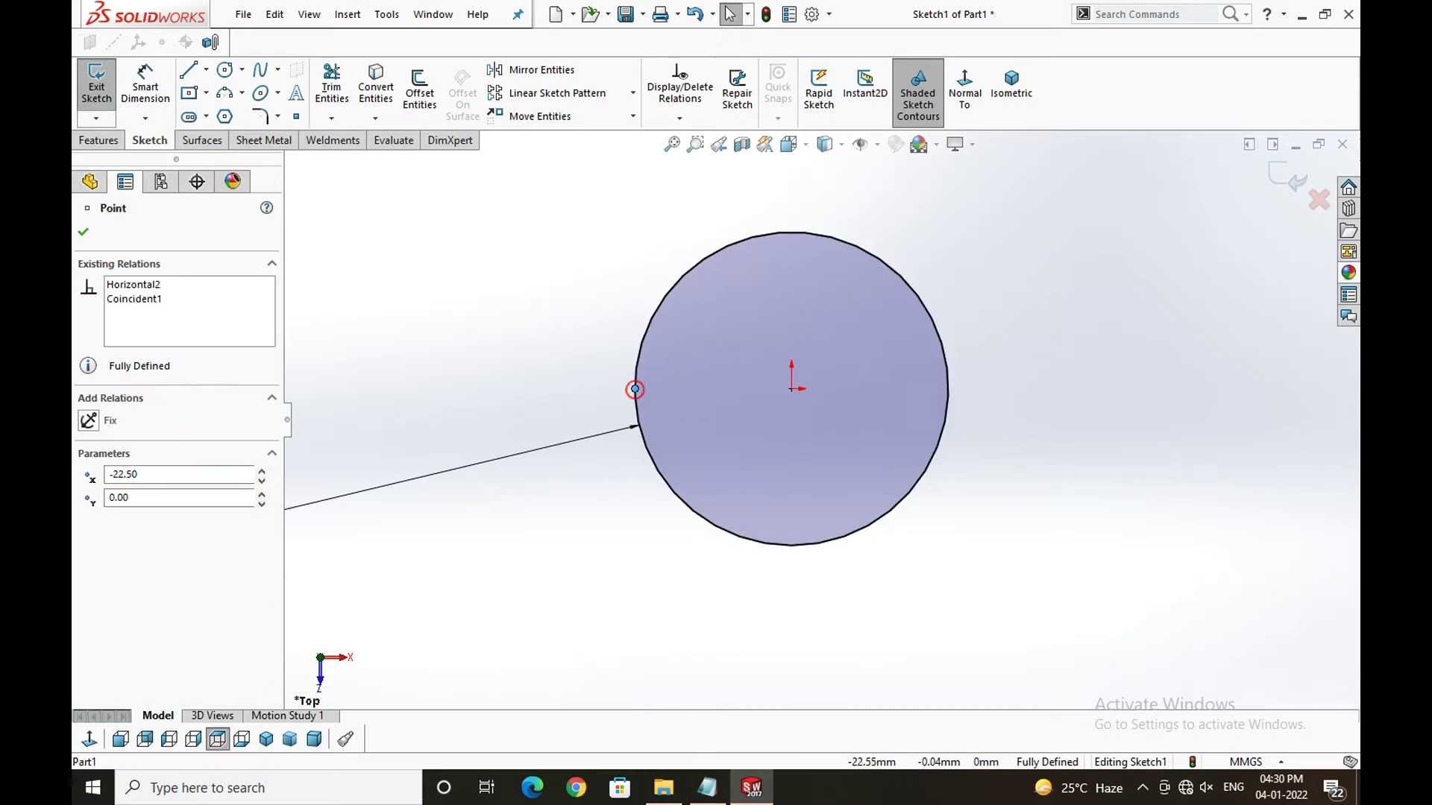
pyautogui.click(90, 421)
pyautogui.click(376, 351)
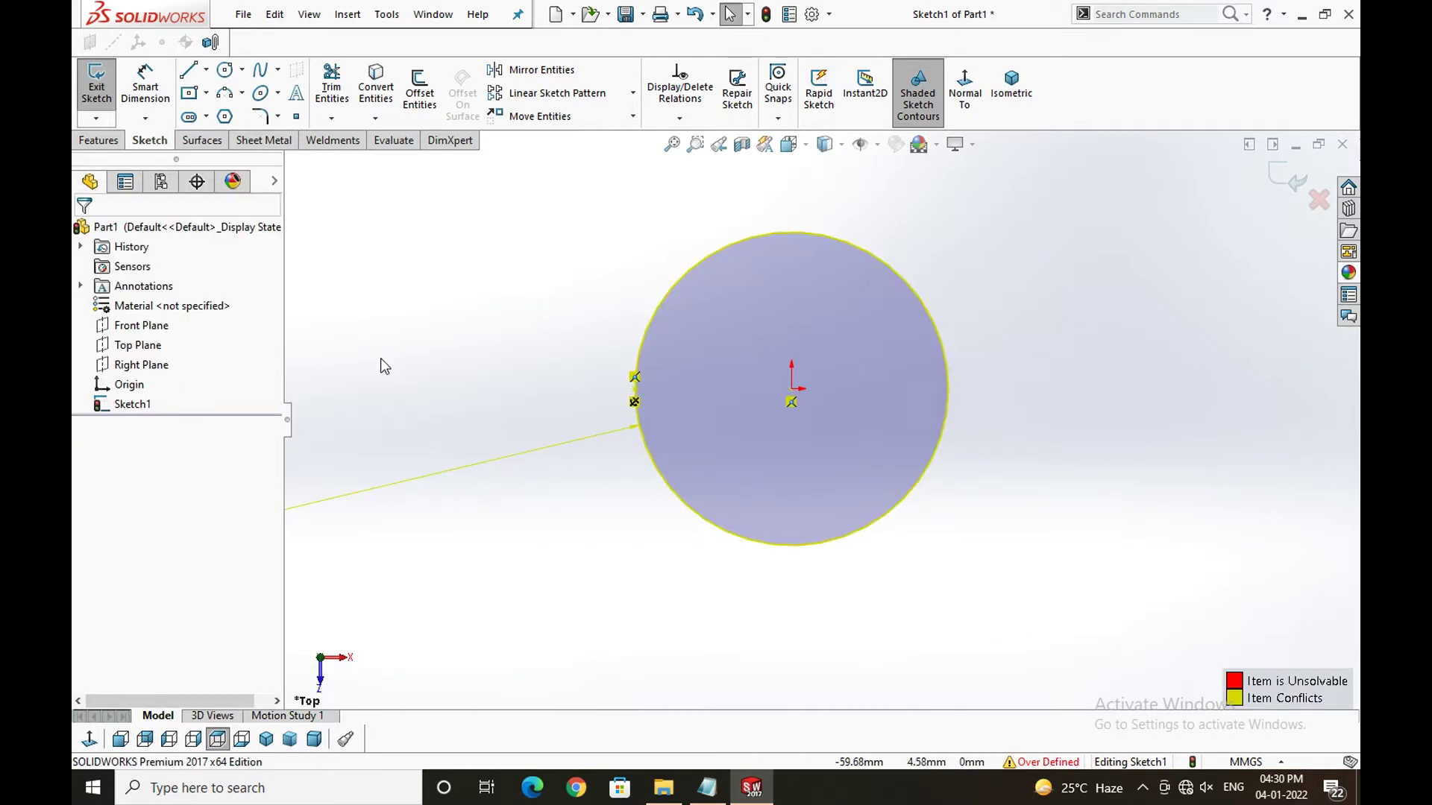
pyautogui.click(635, 402)
pyautogui.press('Delete')
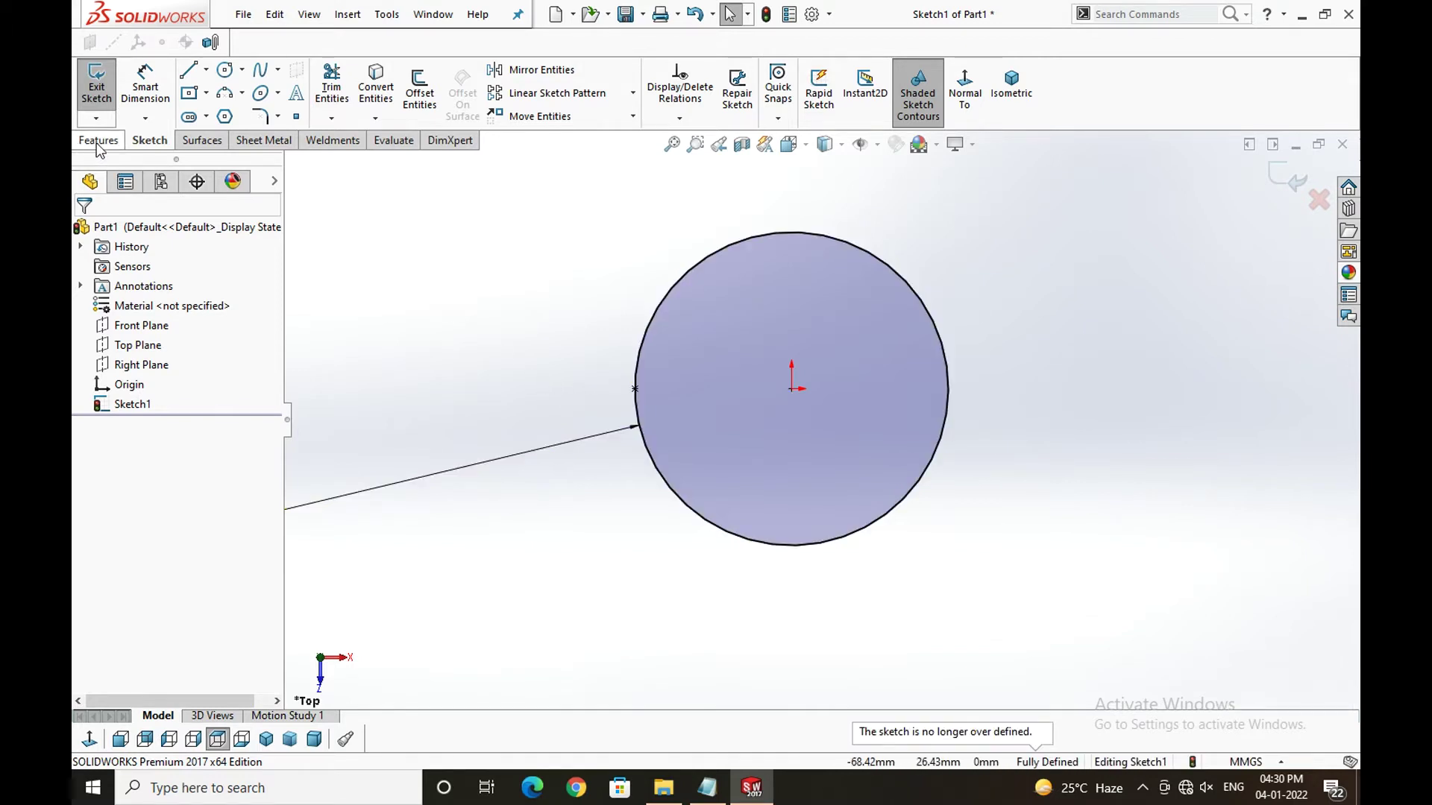
pyautogui.click(98, 143)
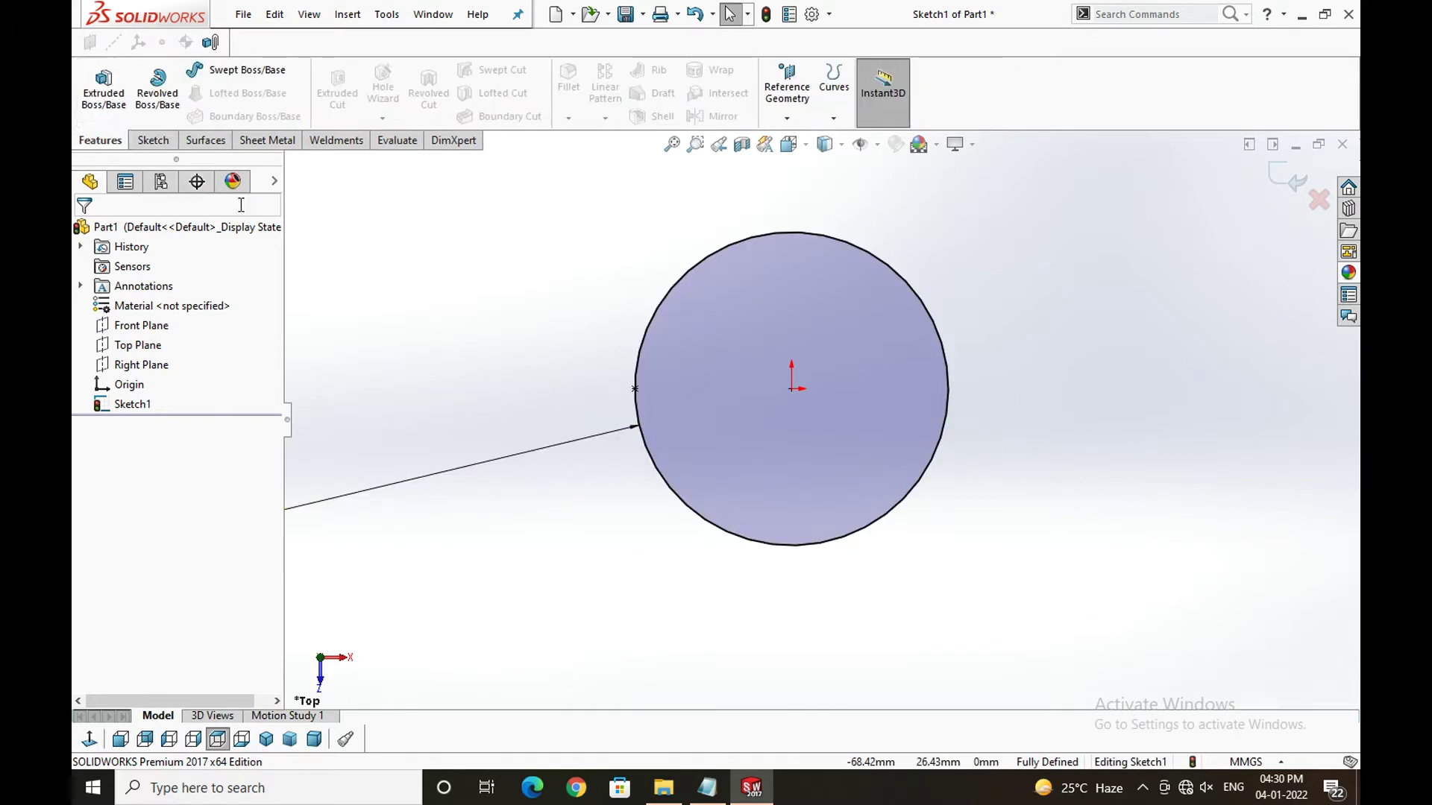
# - Exit Sketch1 and tilt the view to see the circle in 3D
pyautogui.click(1277, 184)
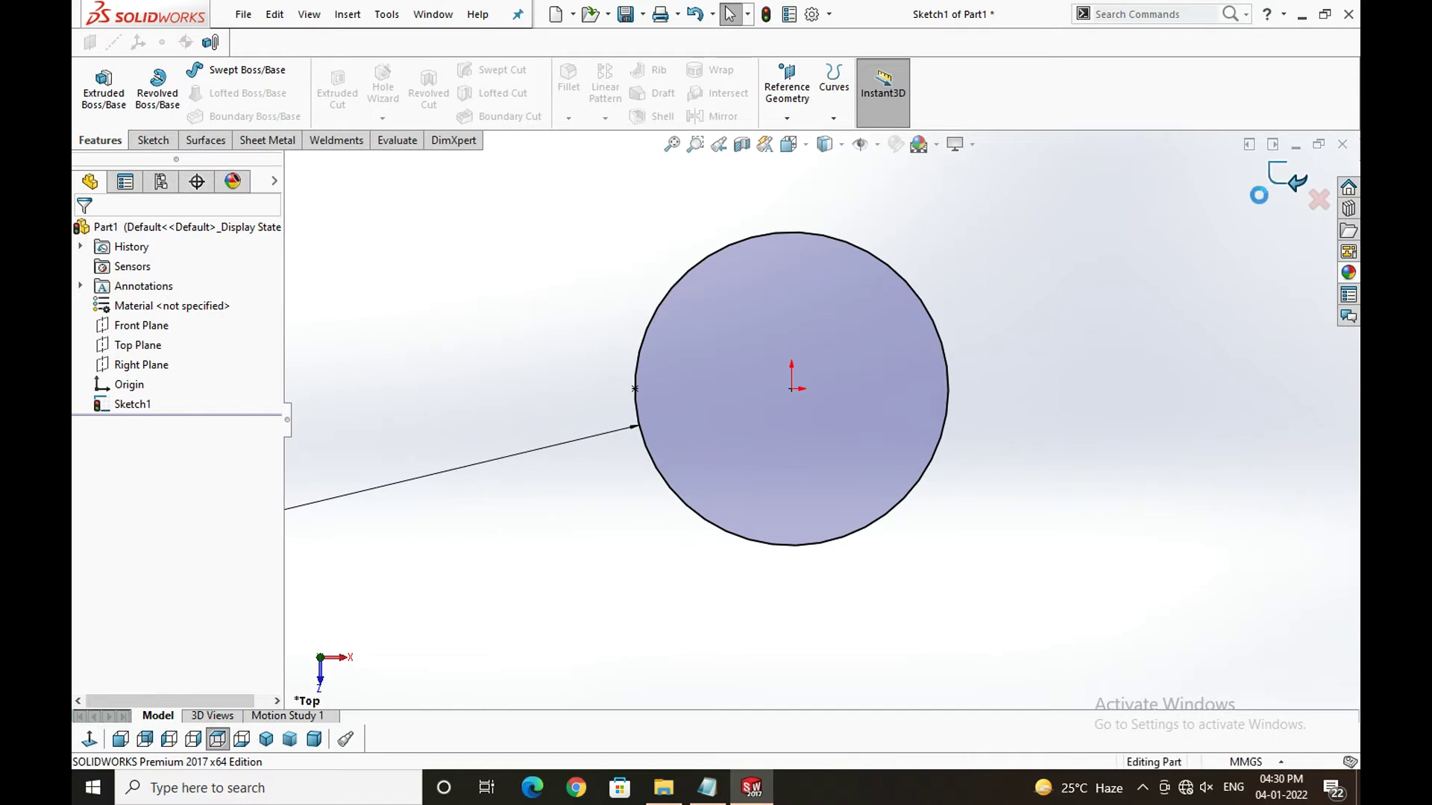
pyautogui.click(1212, 257)
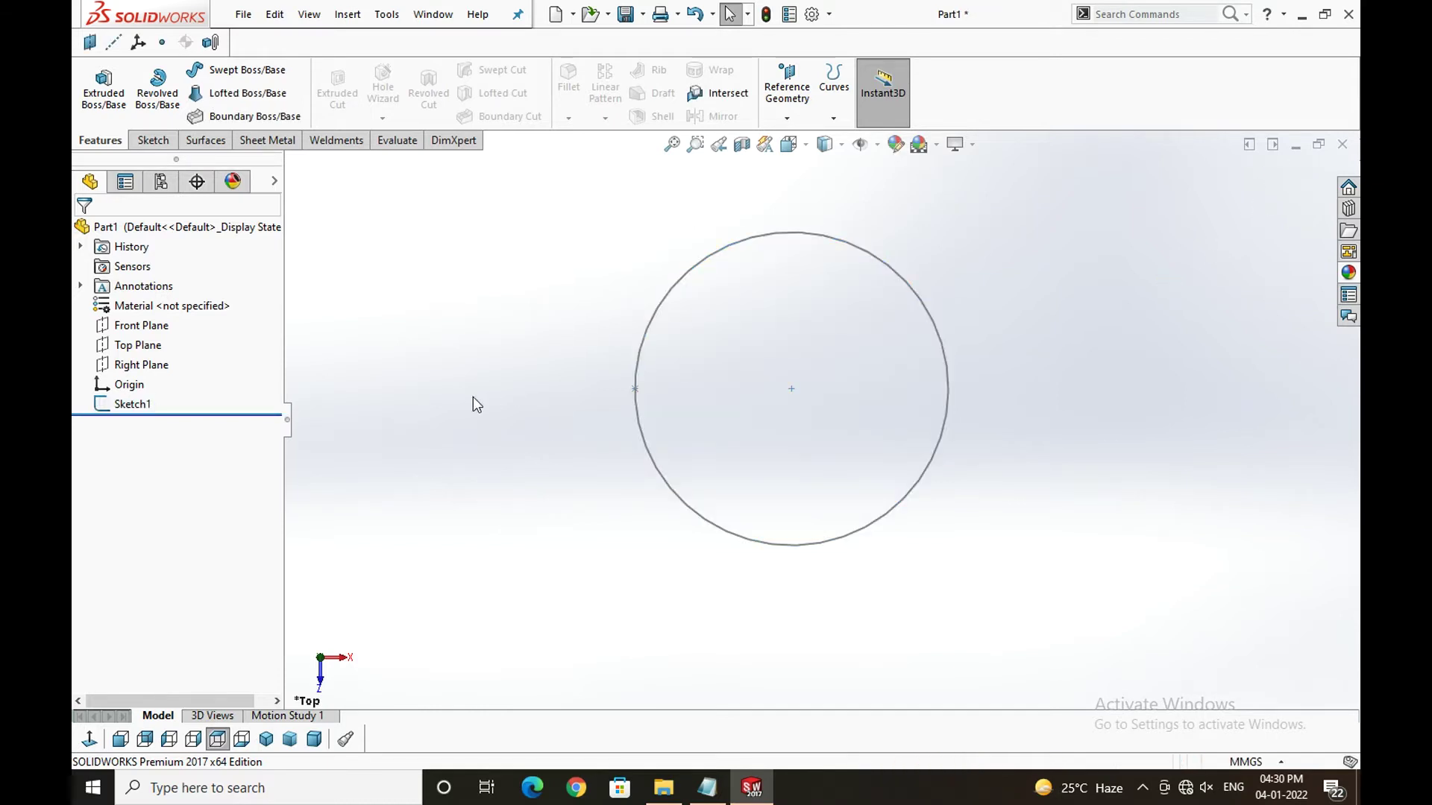
pyautogui.moveTo(473, 403)
pyautogui.mouseDown(button='middle')
pyautogui.moveTo(521, 409)
pyautogui.moveTo(574, 345)
pyautogui.moveTo(530, 355)
pyautogui.mouseUp(button='middle')
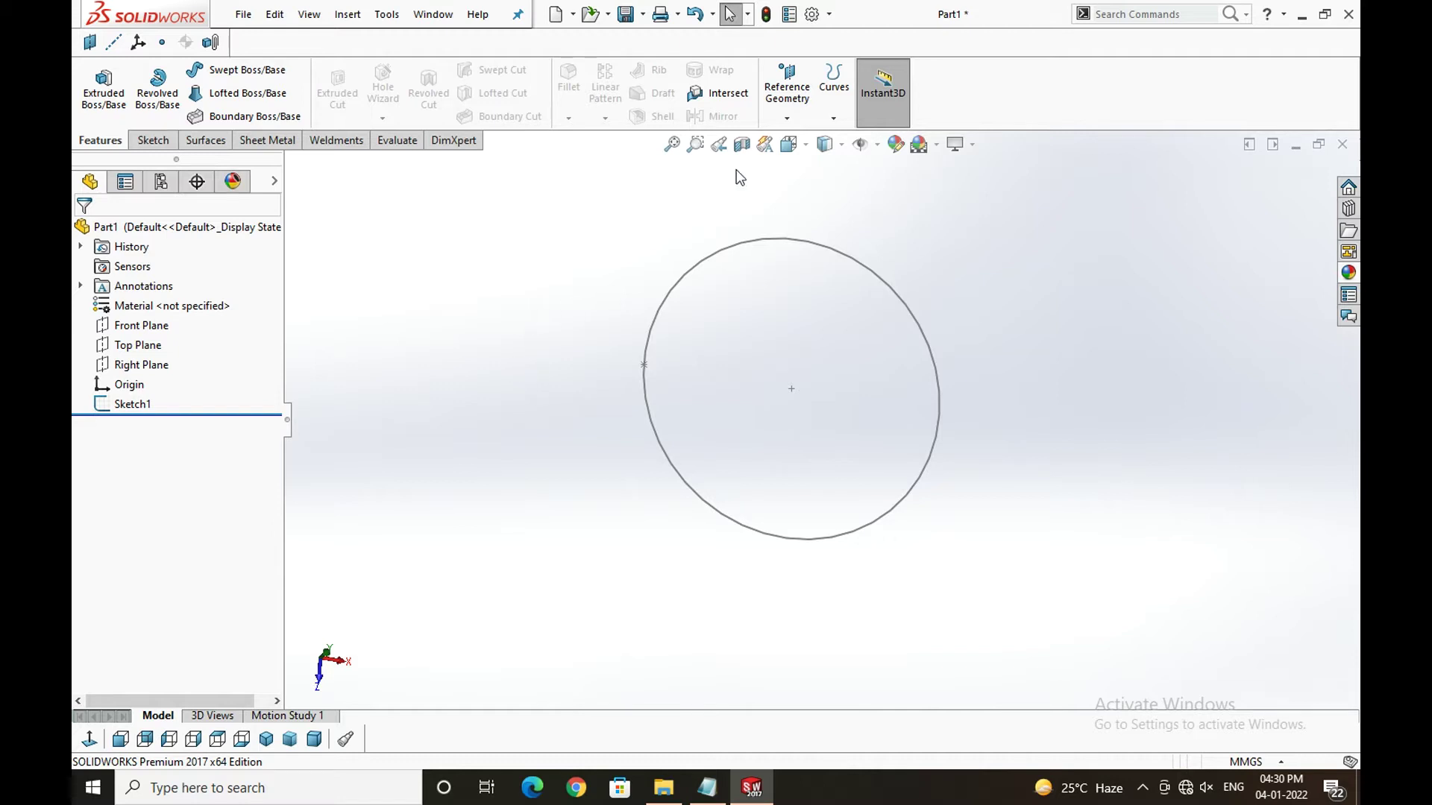
pyautogui.click(787, 117)
pyautogui.press('Escape')
# - Create Plane1 through the circle point, perpendicular to the circle, with origin on curve
pyautogui.click(788, 121)
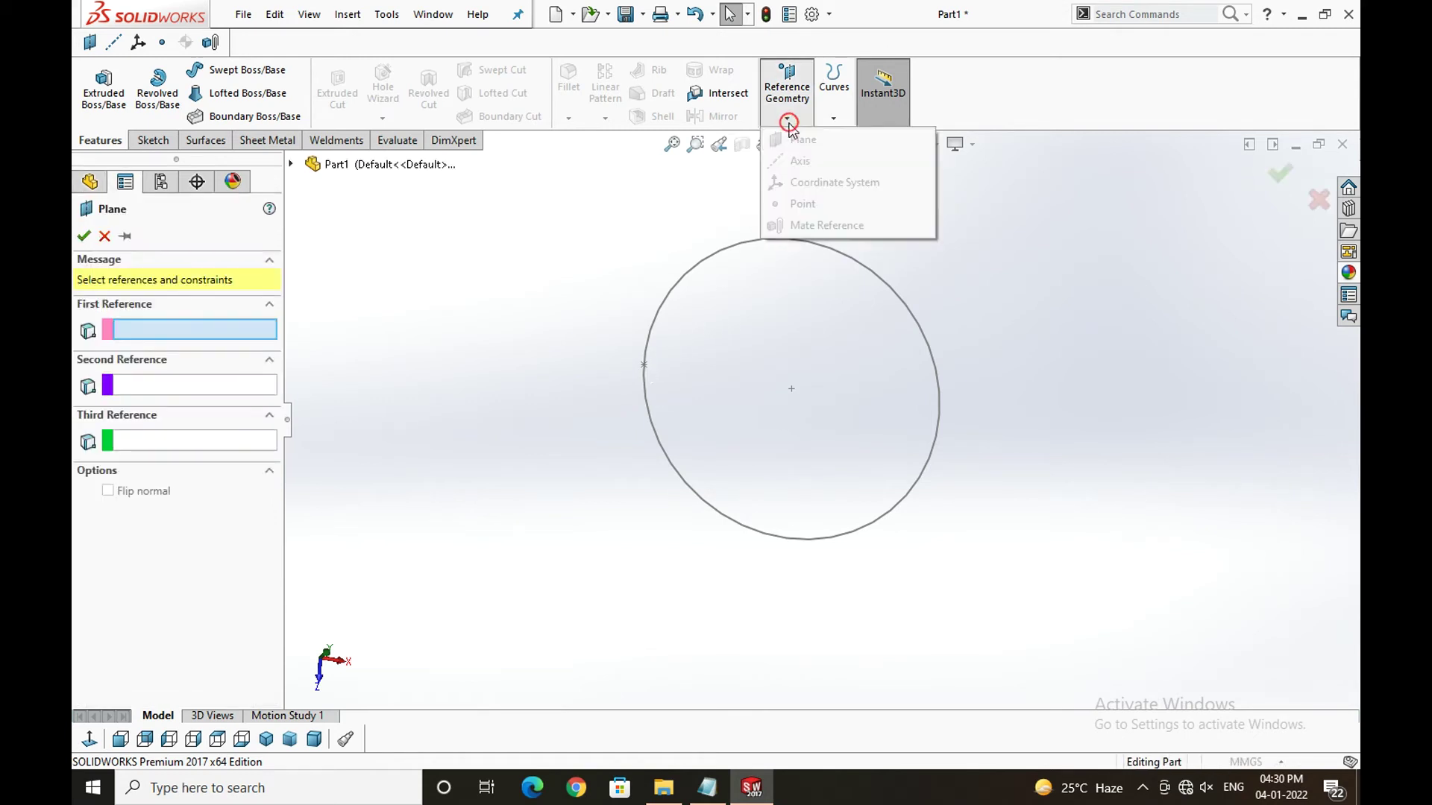
pyautogui.click(643, 365)
pyautogui.click(654, 332)
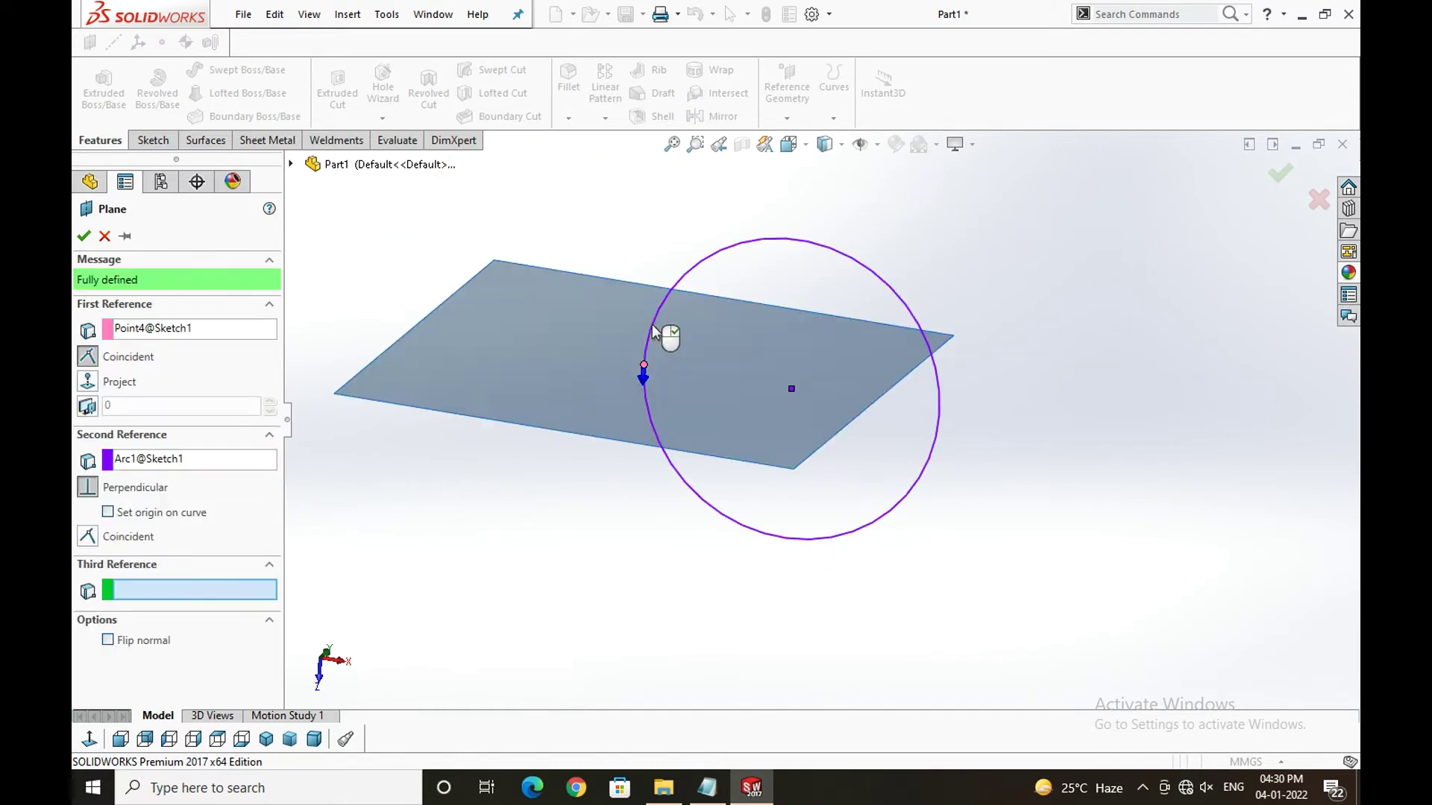
pyautogui.moveTo(674, 373)
pyautogui.mouseDown(button='middle')
pyautogui.moveTo(750, 275)
pyautogui.moveTo(768, 287)
pyautogui.mouseUp(button='middle')
pyautogui.click(119, 520)
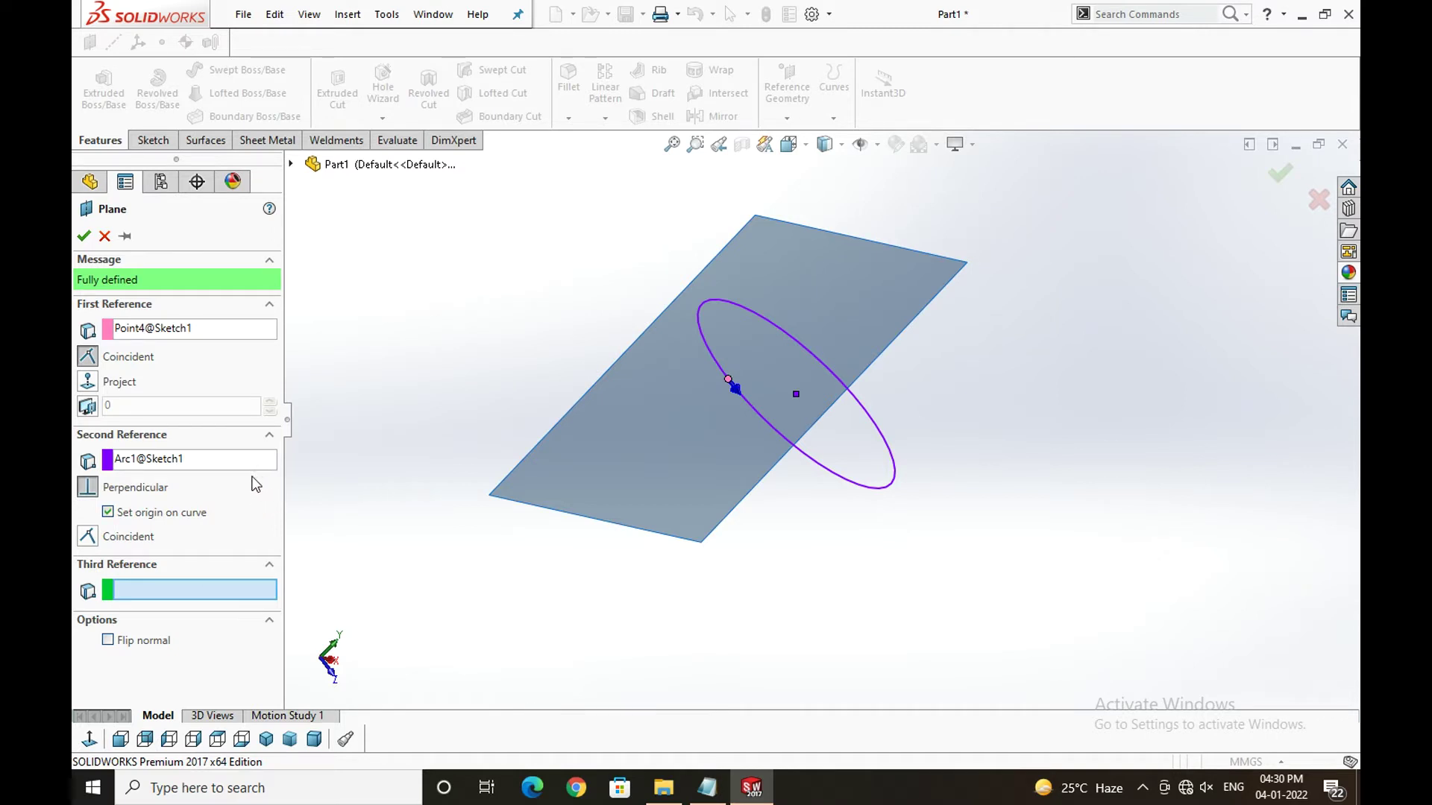
pyautogui.click(84, 236)
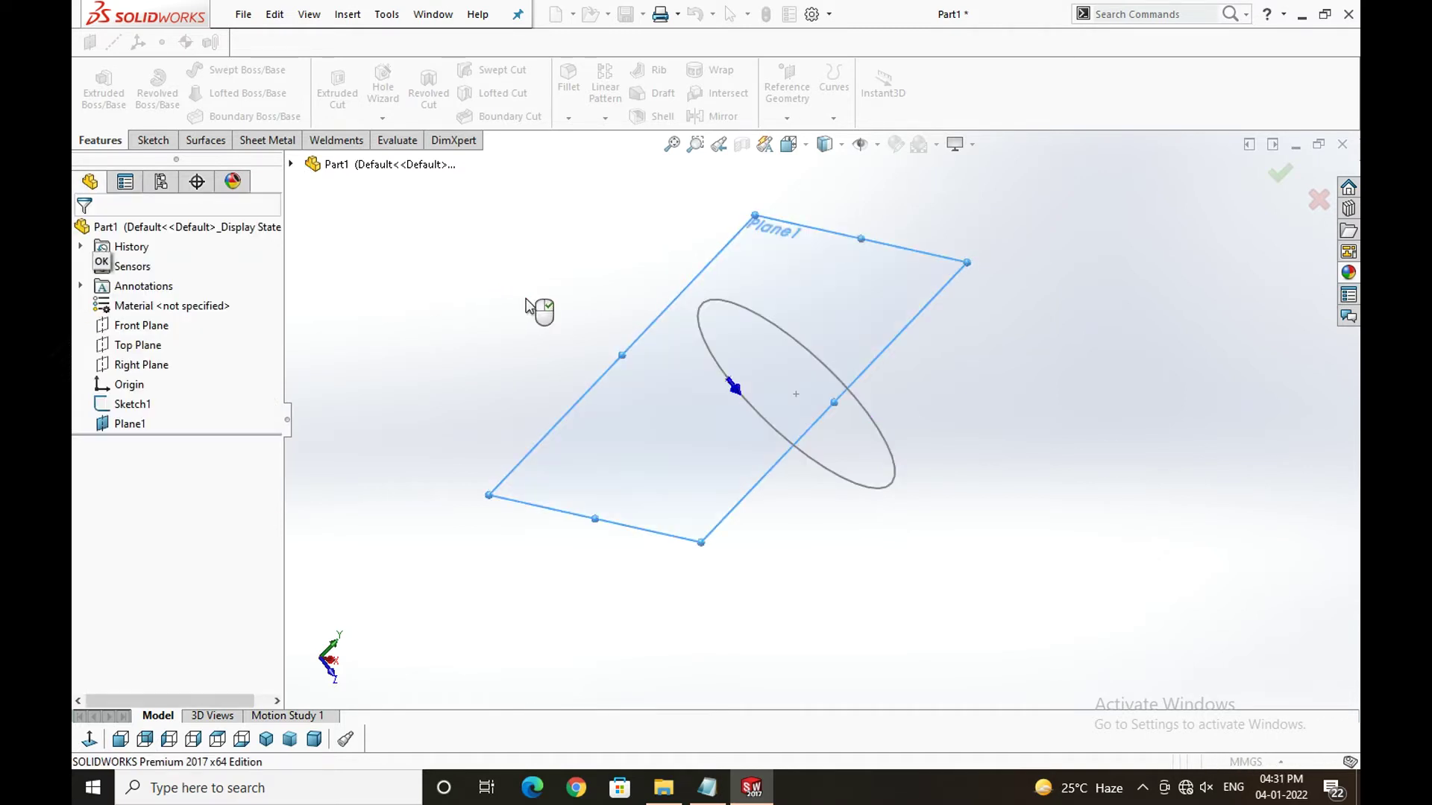
pyautogui.moveTo(591, 355)
pyautogui.mouseDown(button='middle')
pyautogui.moveTo(655, 422)
pyautogui.moveTo(626, 436)
pyautogui.mouseUp(button='middle')
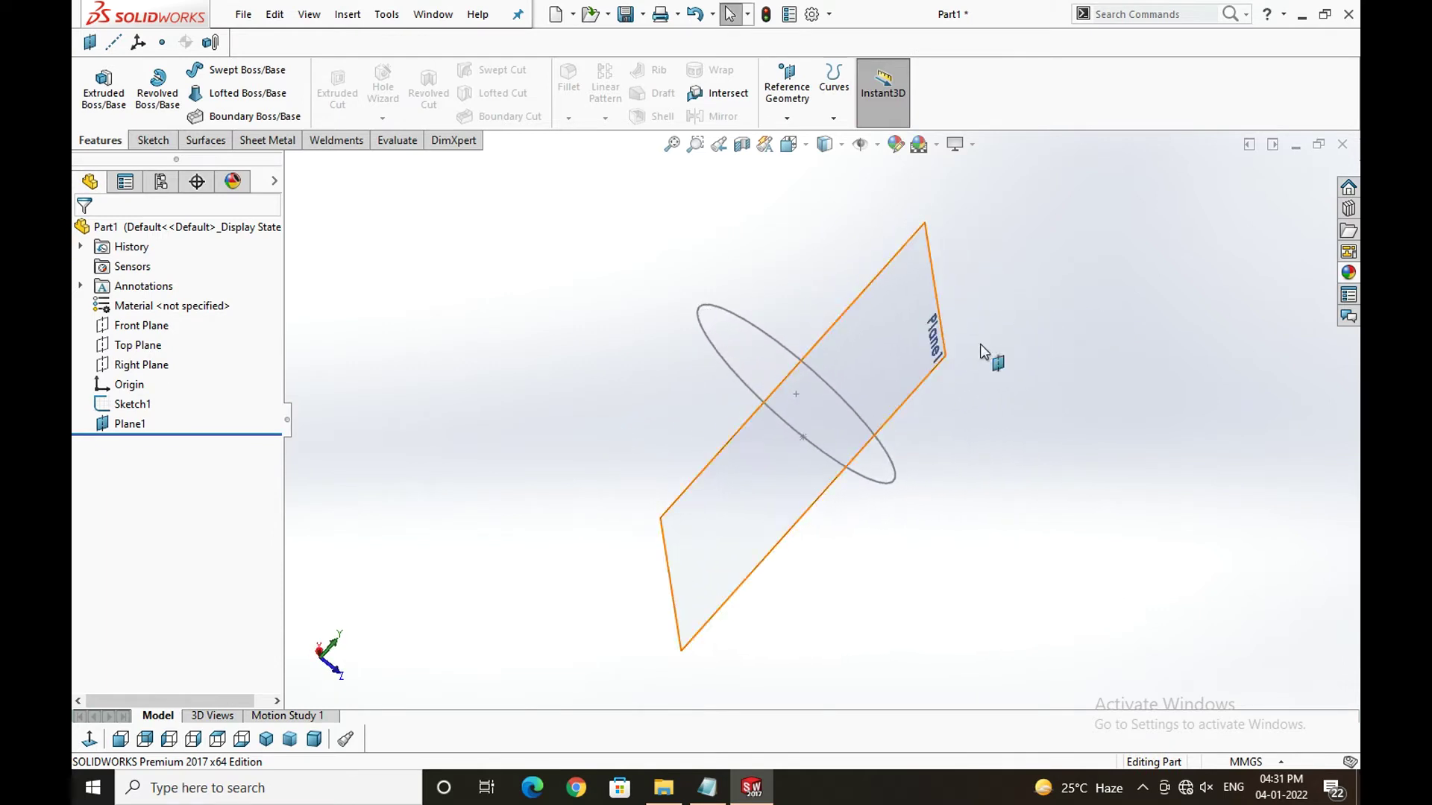
# - Start Sketch2 on Plane1 and view it face-on
pyautogui.click(936, 356)
pyautogui.click(153, 140)
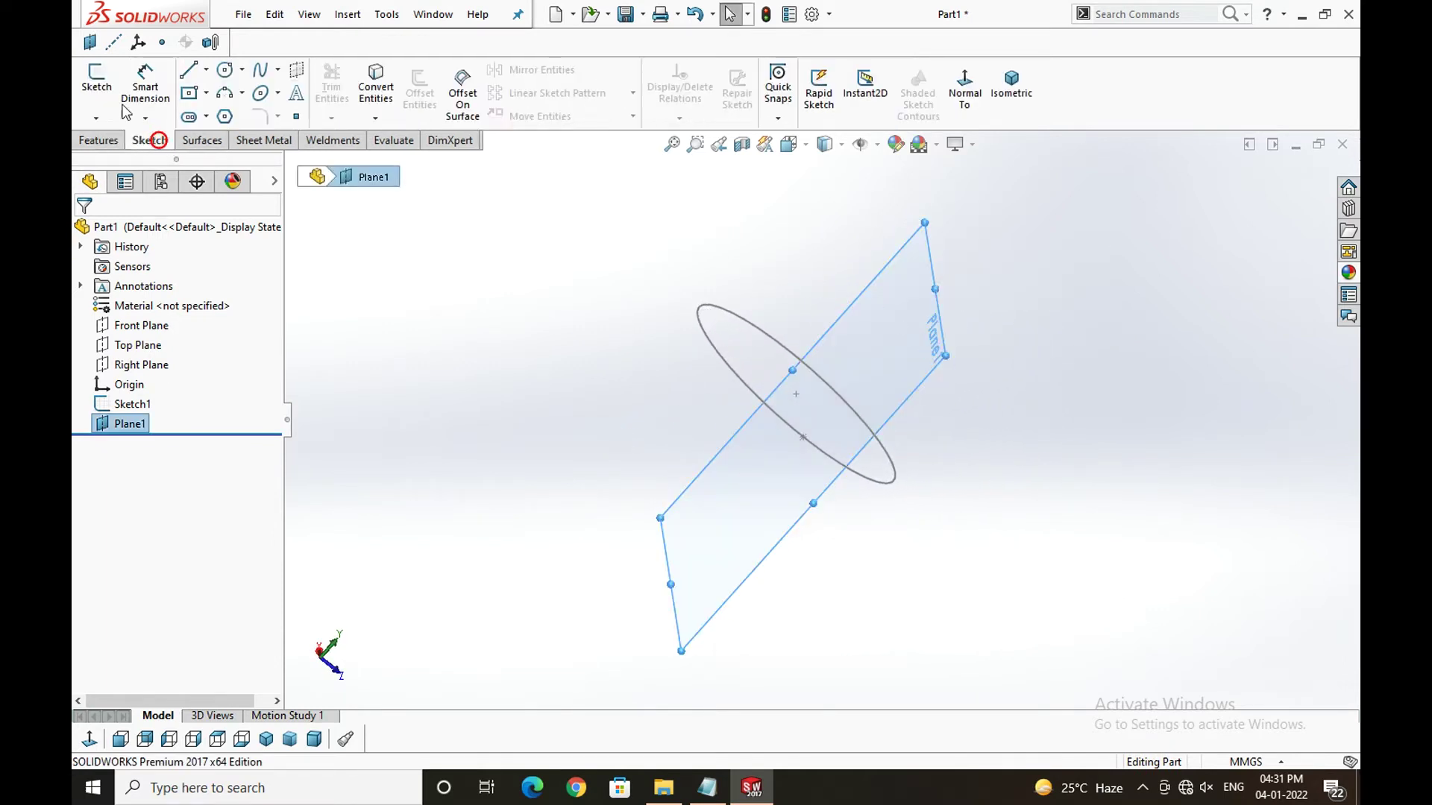
pyautogui.click(97, 84)
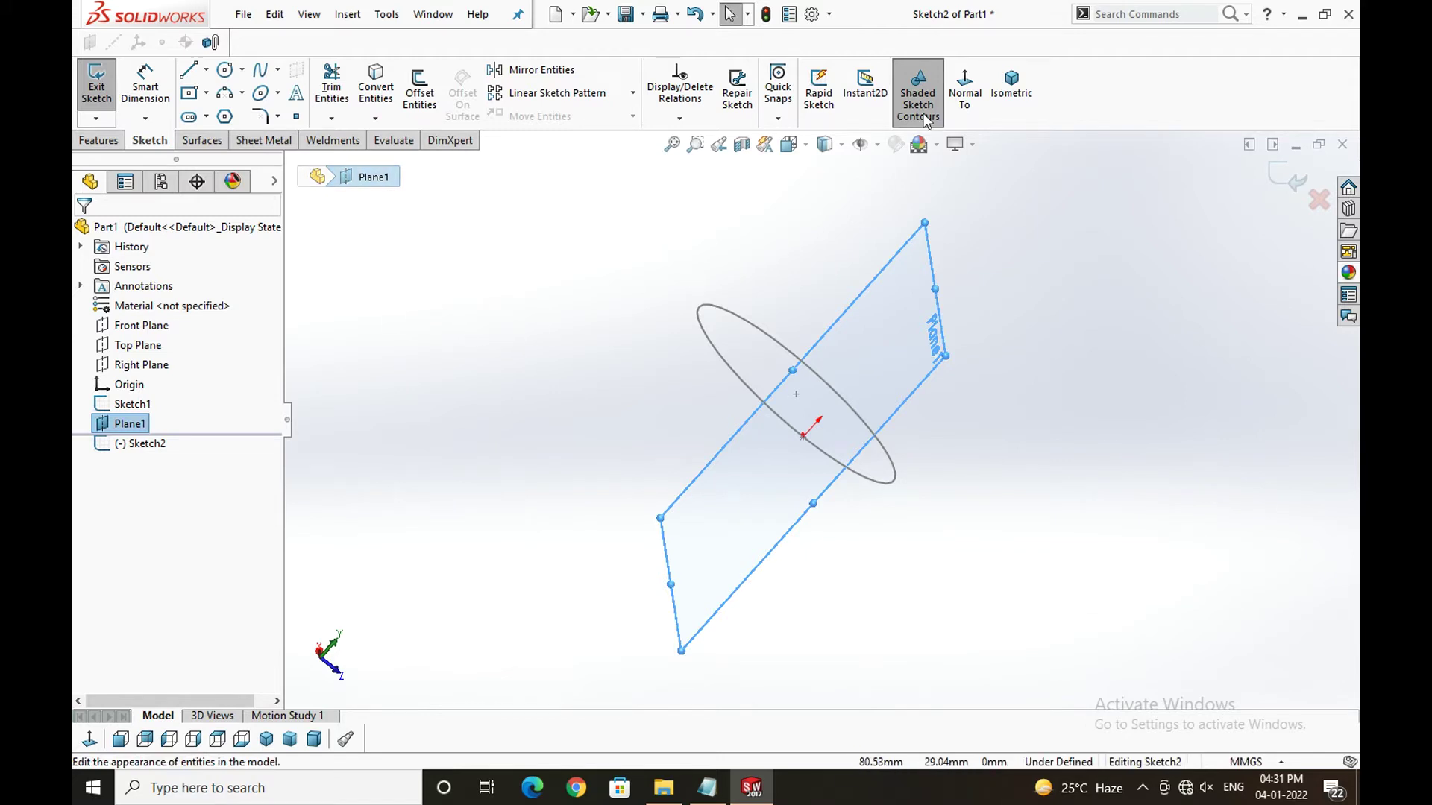
pyautogui.click(964, 86)
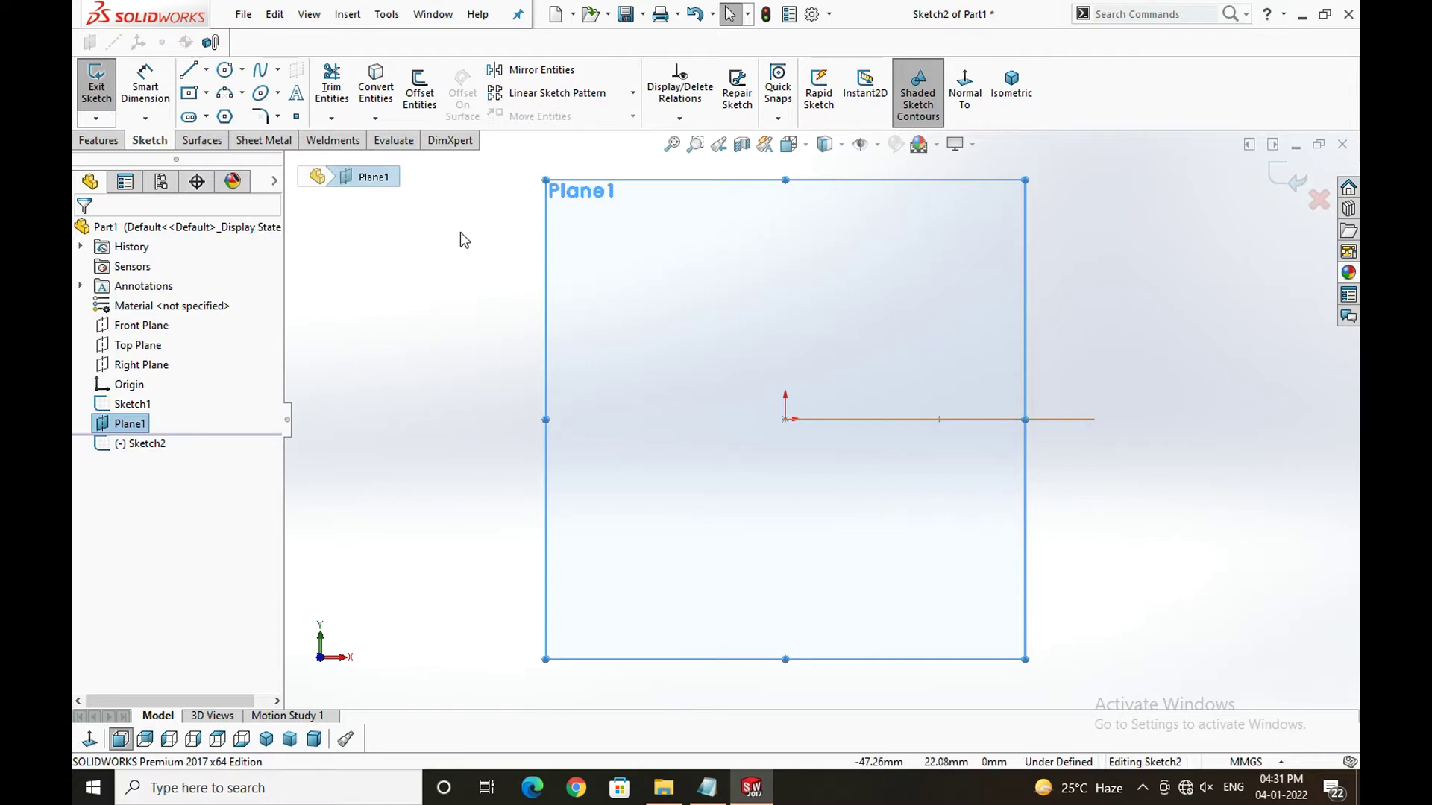
# - Draw an ellipse centred at the origin, taller than it is wide
pyautogui.click(225, 69)
pyautogui.scroll(-3, 789, 399)
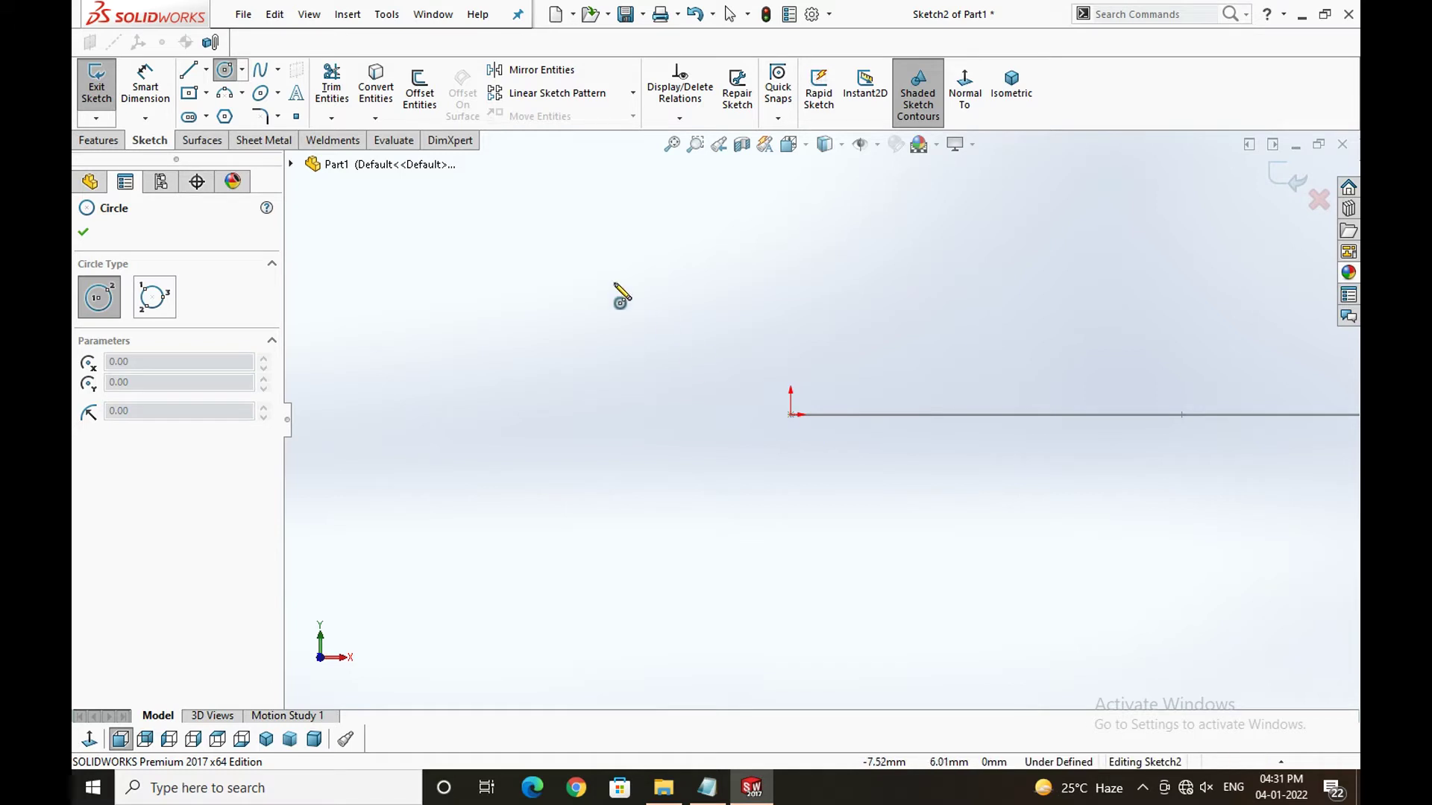
pyautogui.click(278, 93)
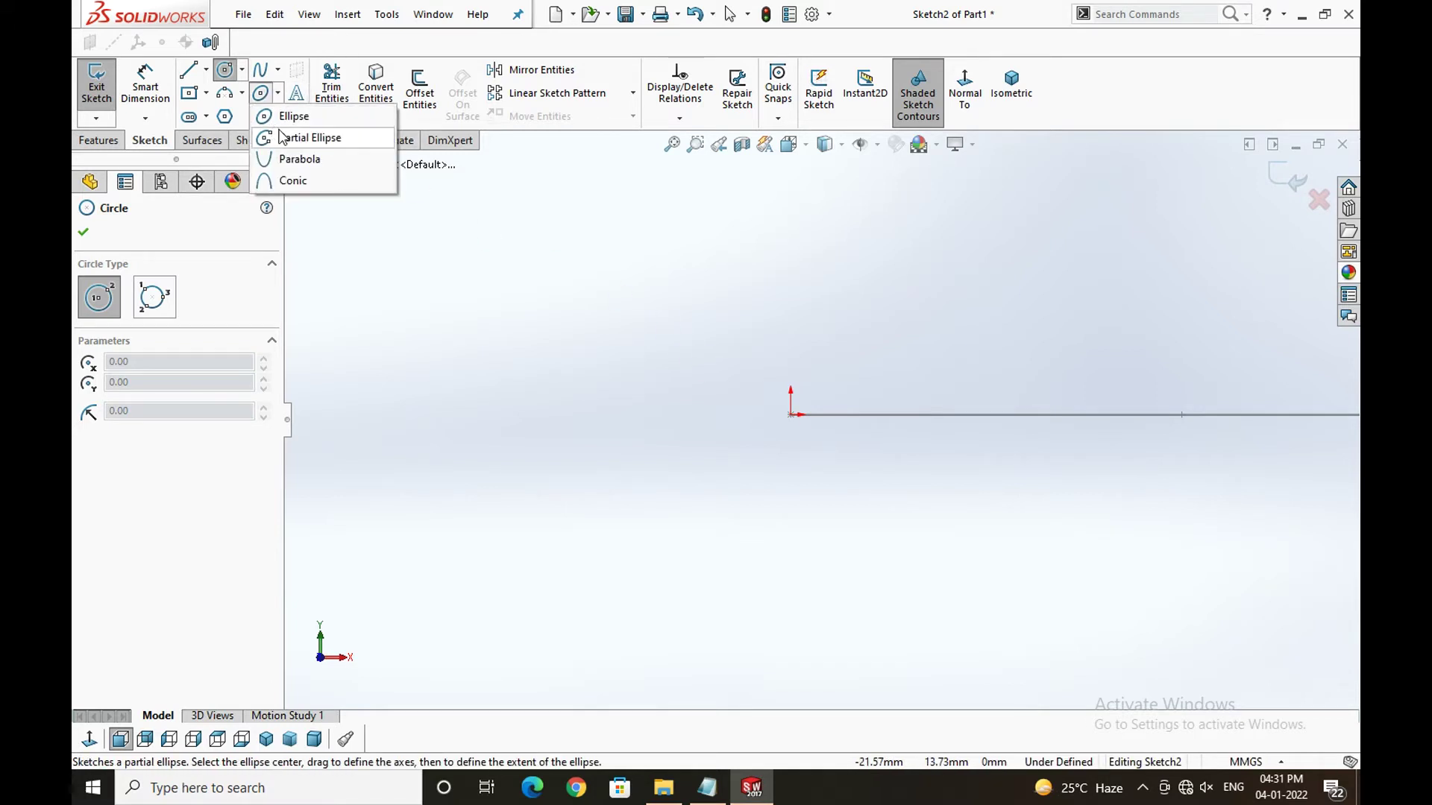
pyautogui.click(286, 116)
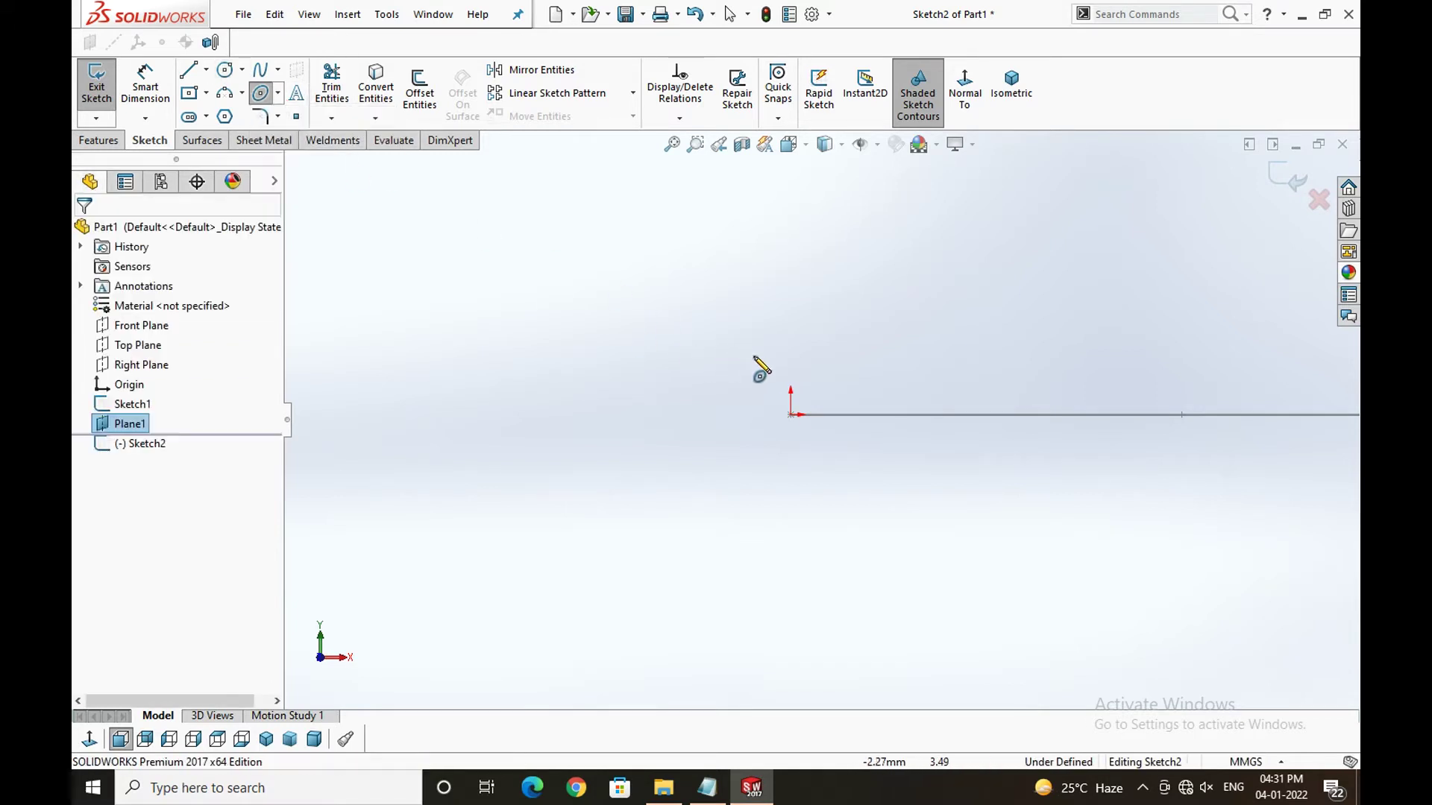
pyautogui.click(790, 415)
pyautogui.click(791, 331)
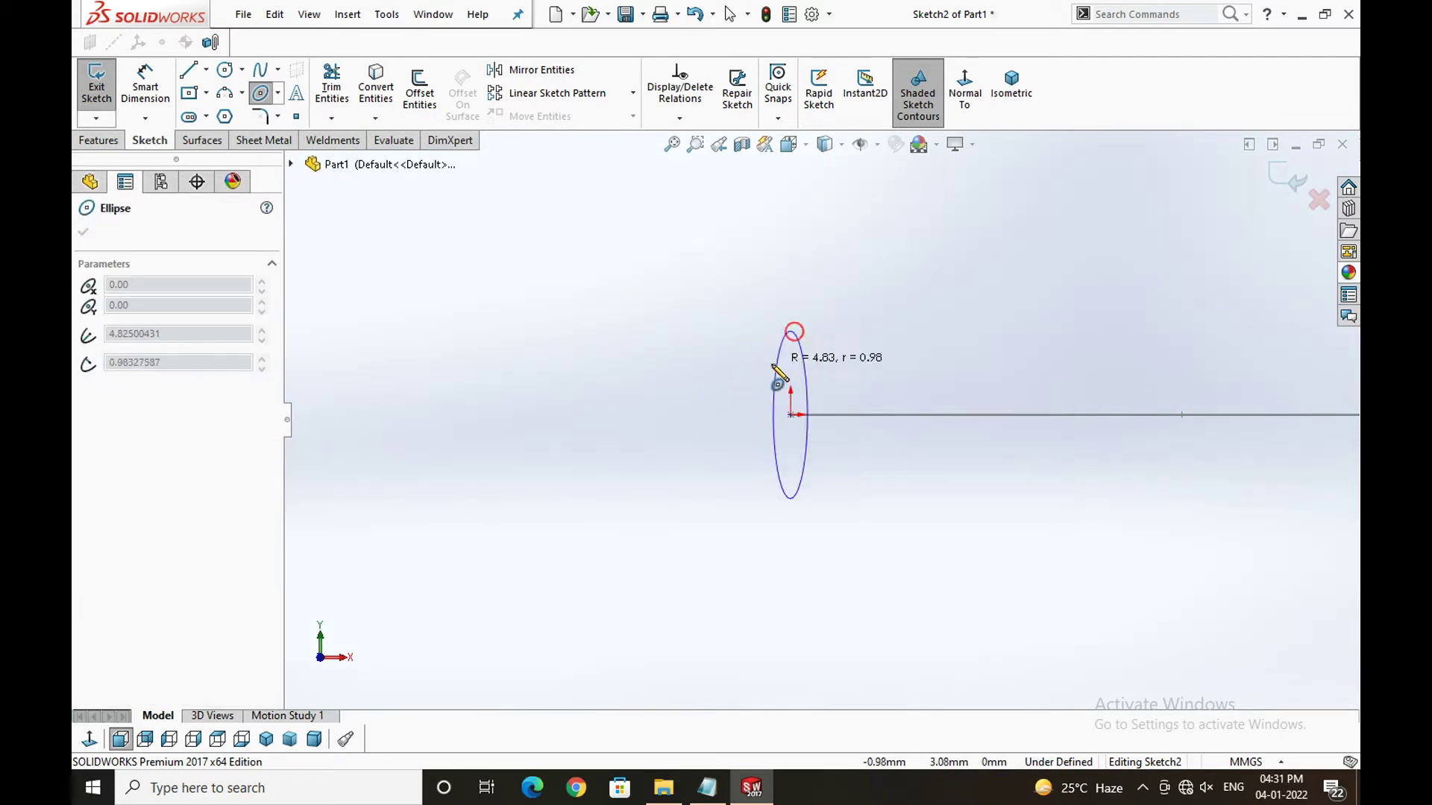
pyautogui.click(740, 418)
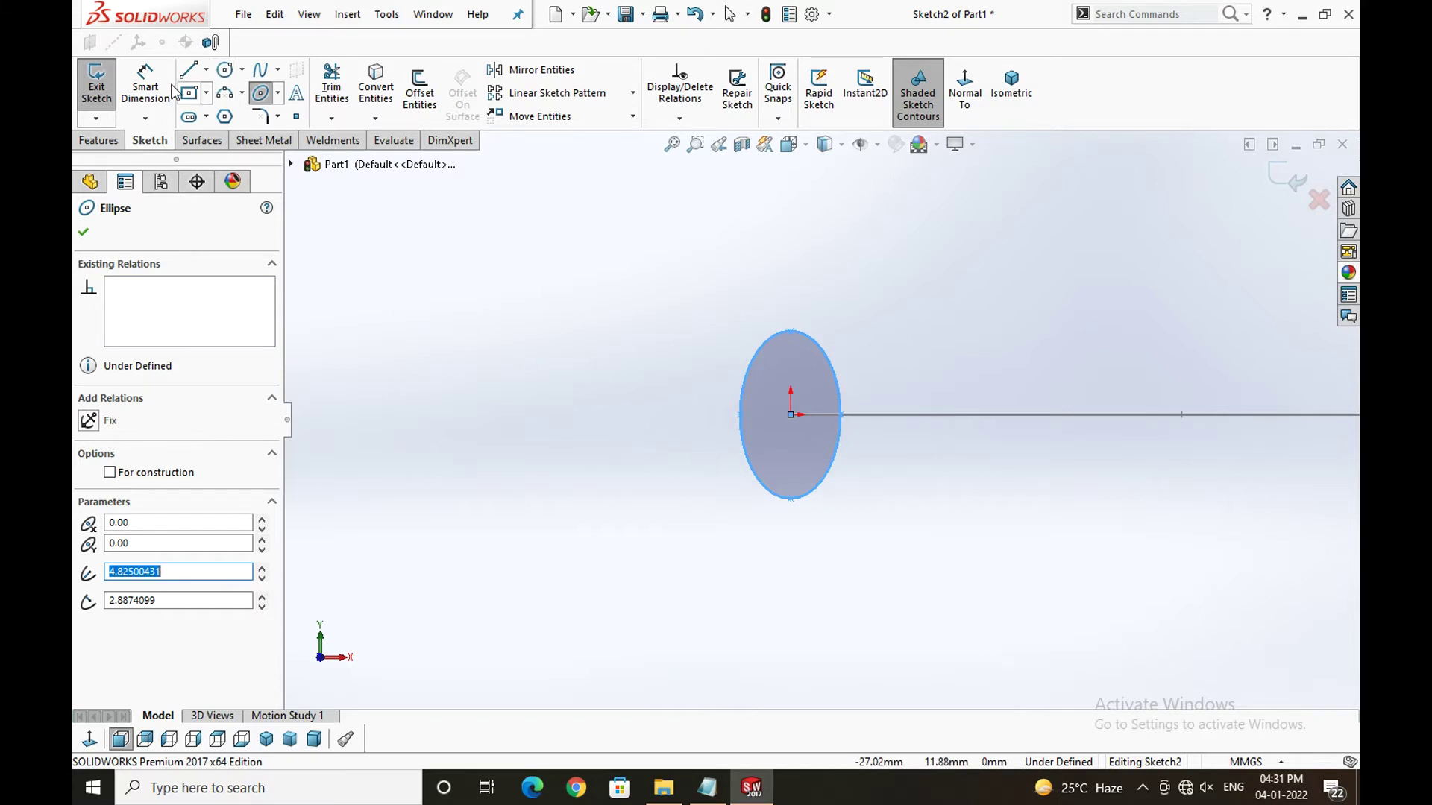
# - Dimension the ellipse's centre-to-bottom distance as 9 mm
pyautogui.click(146, 88)
pyautogui.click(791, 416)
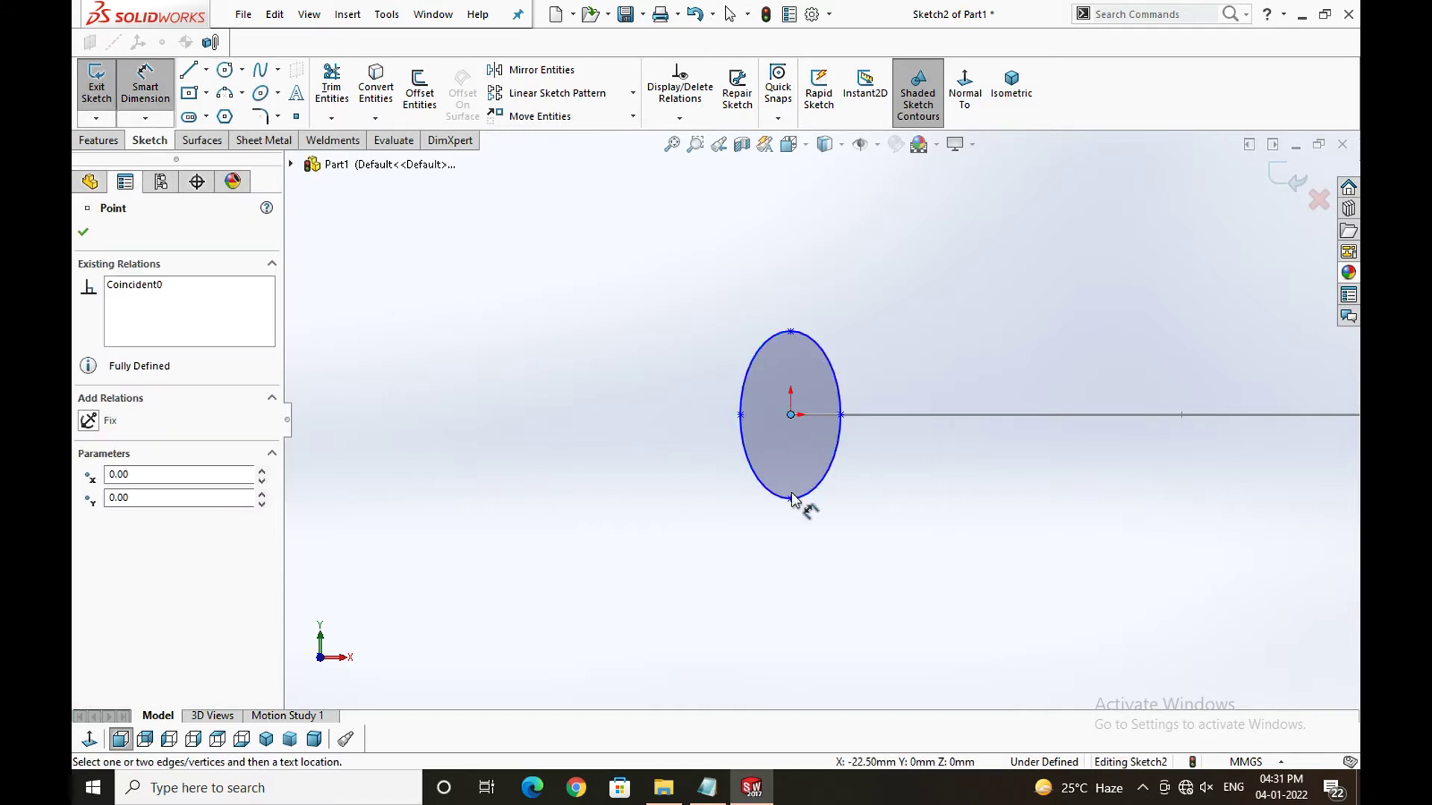
pyautogui.click(790, 499)
pyautogui.click(900, 468)
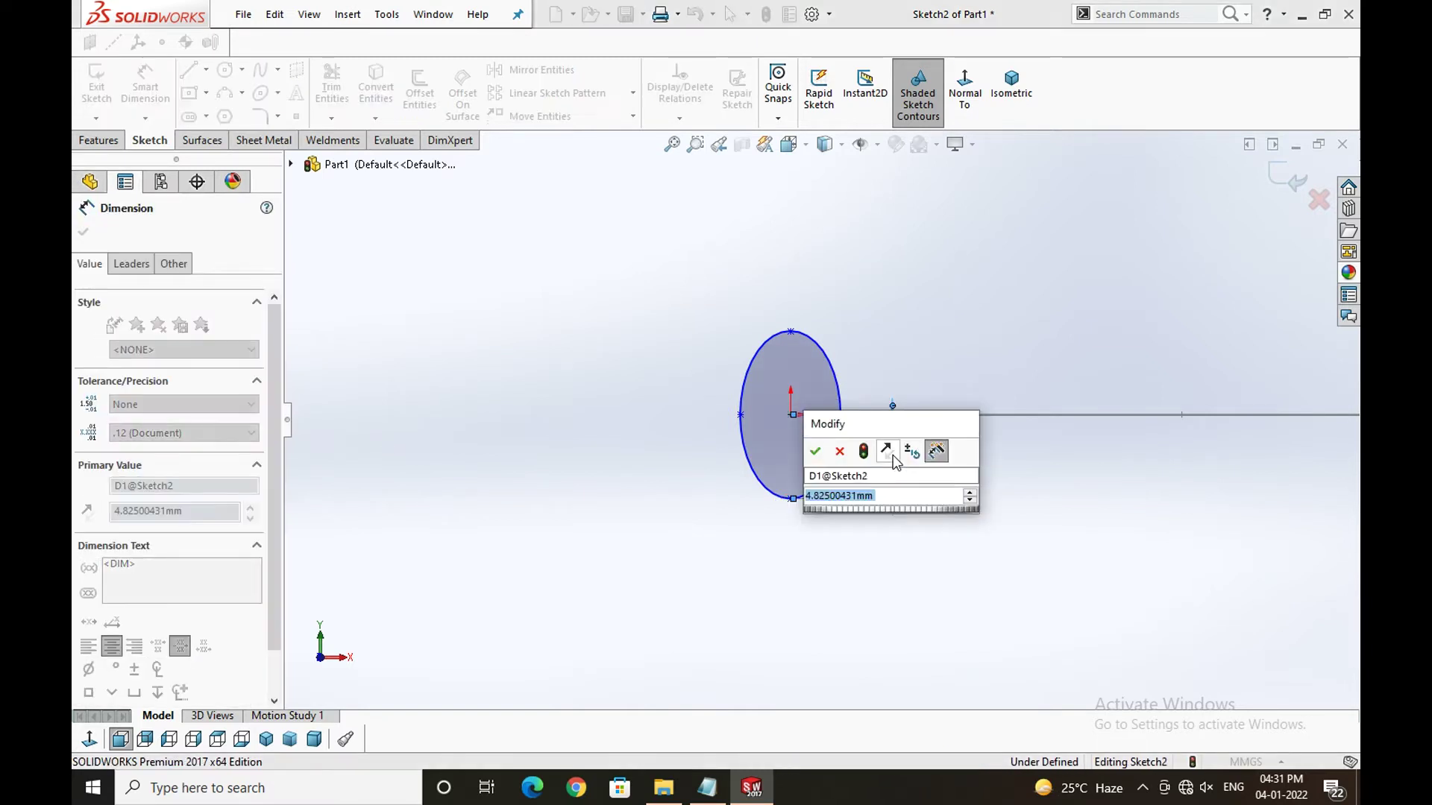
pyautogui.write('9')
pyautogui.press('Return')
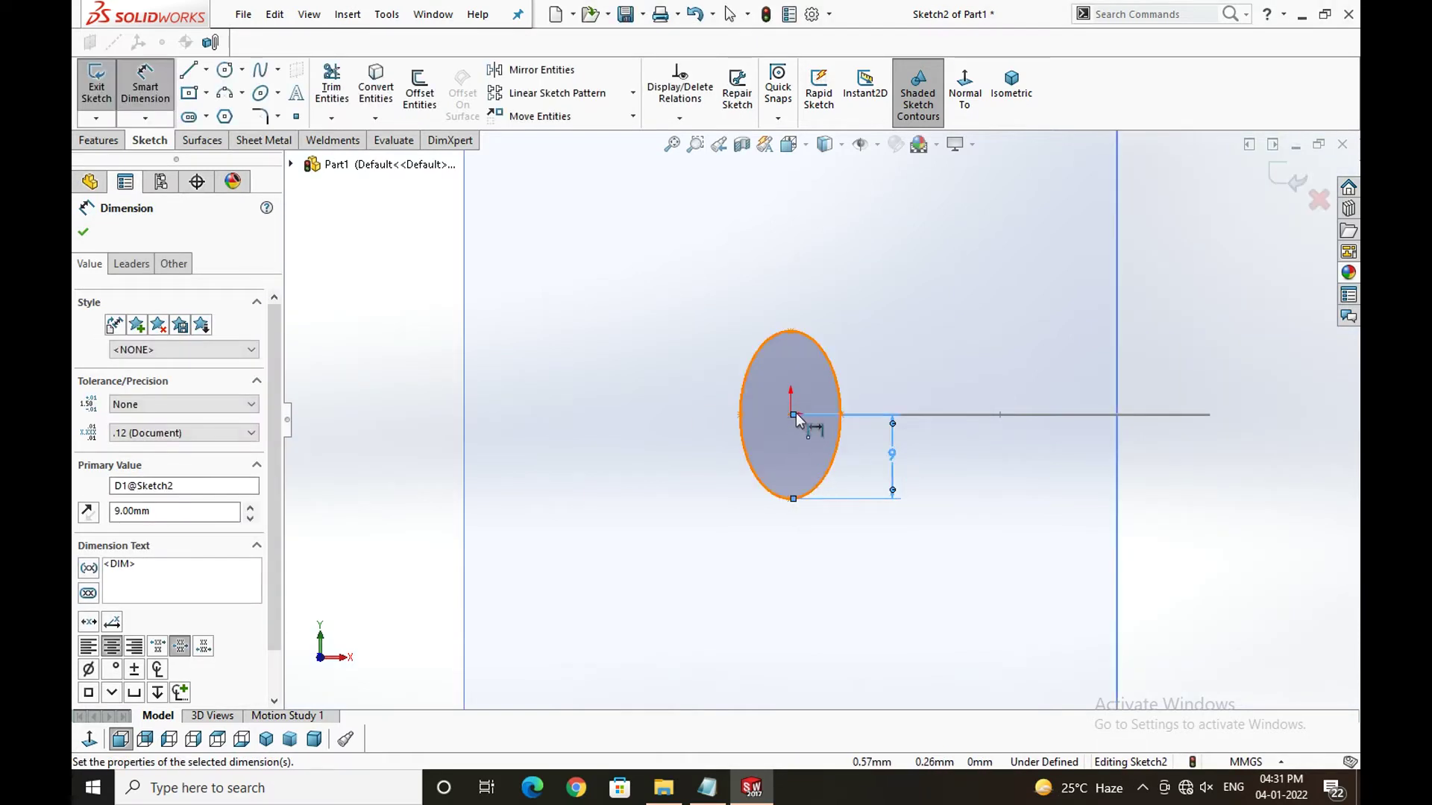
# - Dimension the ellipse's centre-to-left distance as 4 mm, then select the ellipse
pyautogui.scroll(-4, 794, 414)
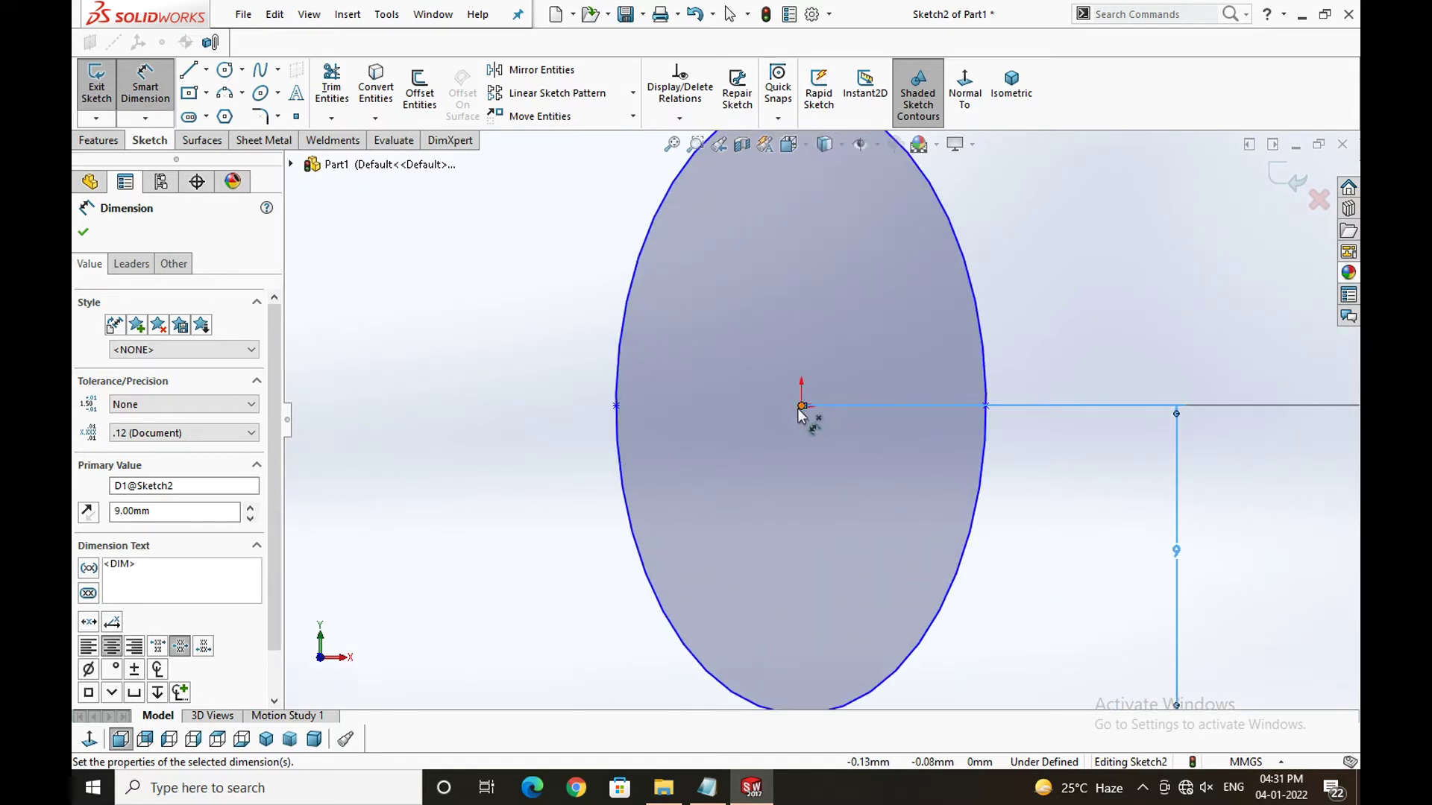
pyautogui.click(803, 405)
pyautogui.click(617, 407)
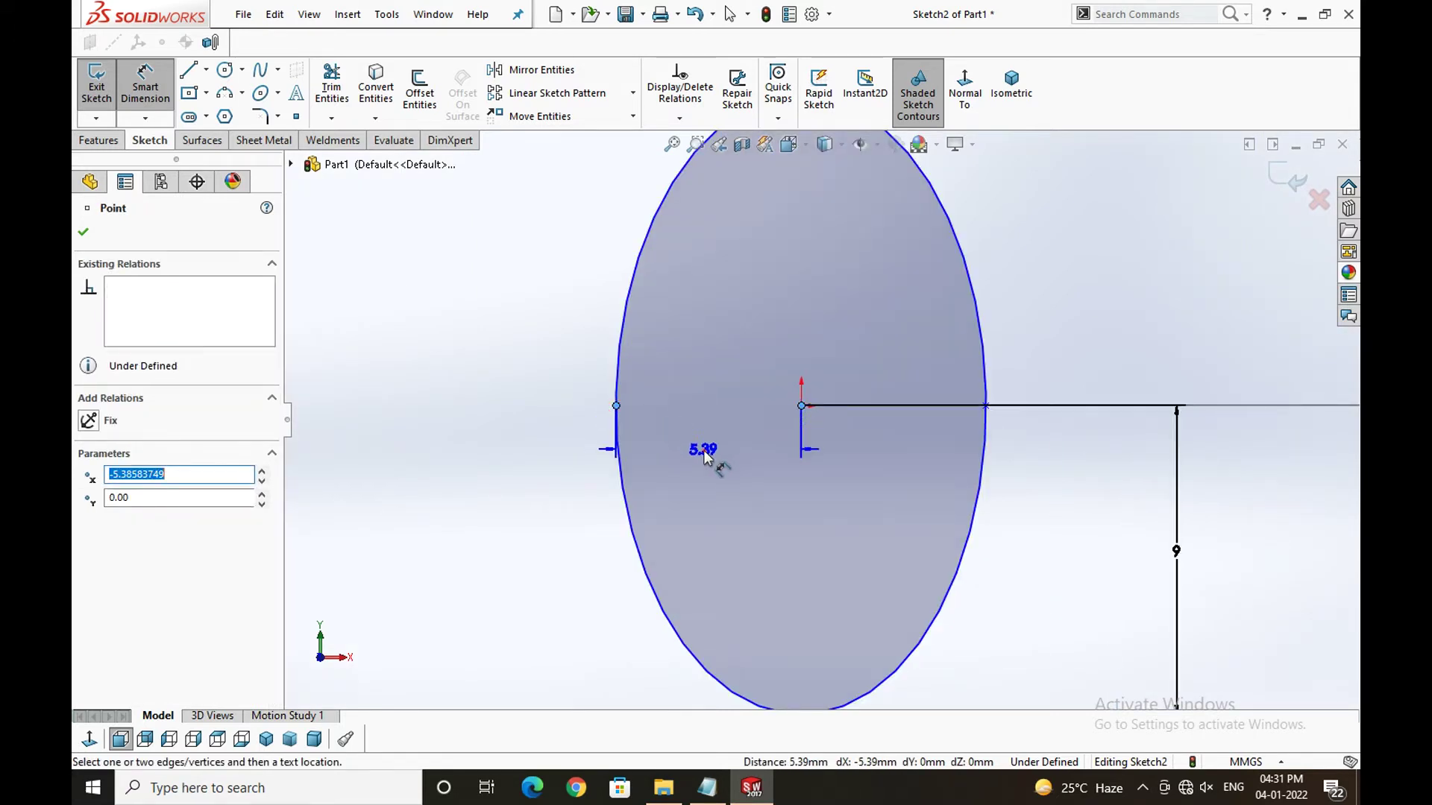
pyautogui.click(704, 450)
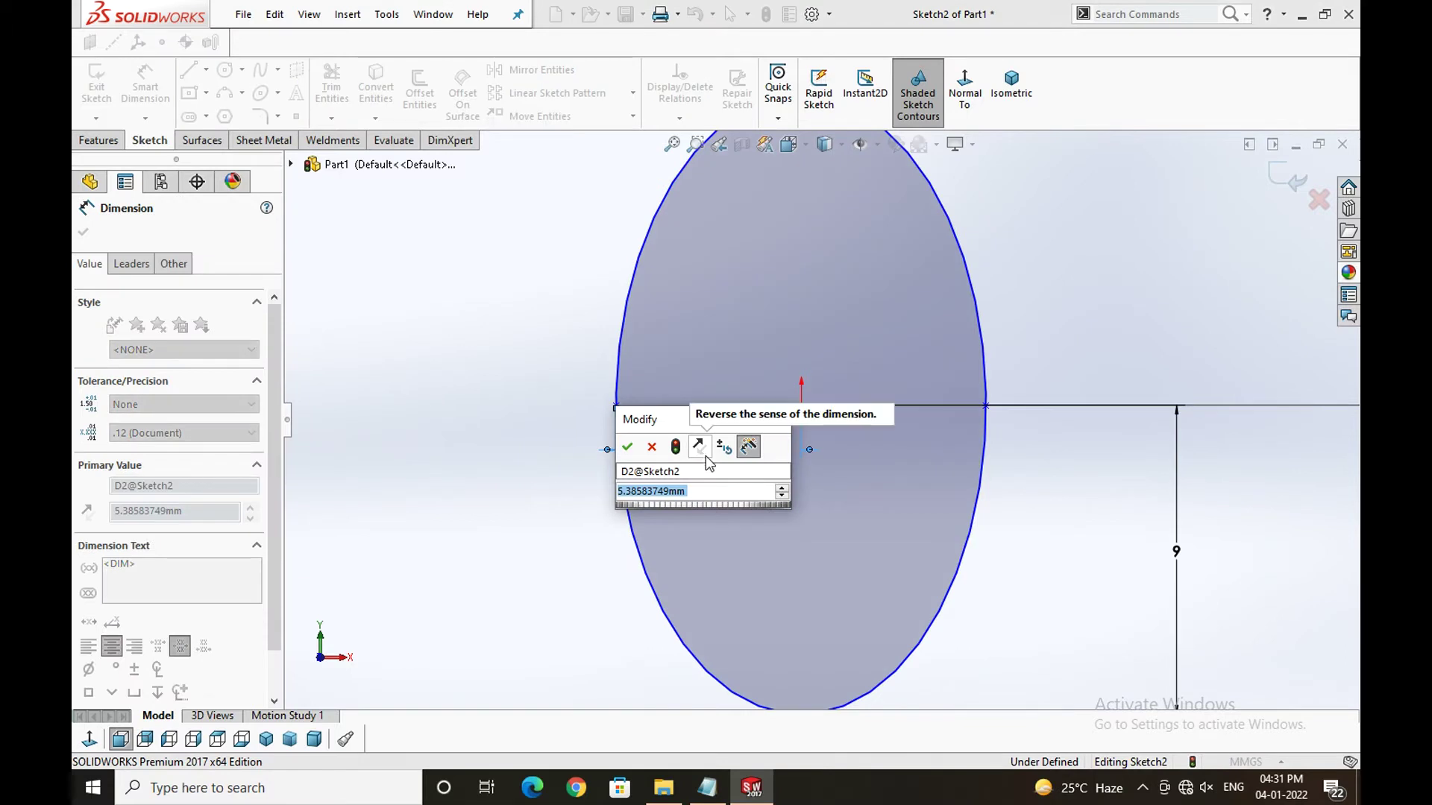
pyautogui.write('4')
pyautogui.press('Return')
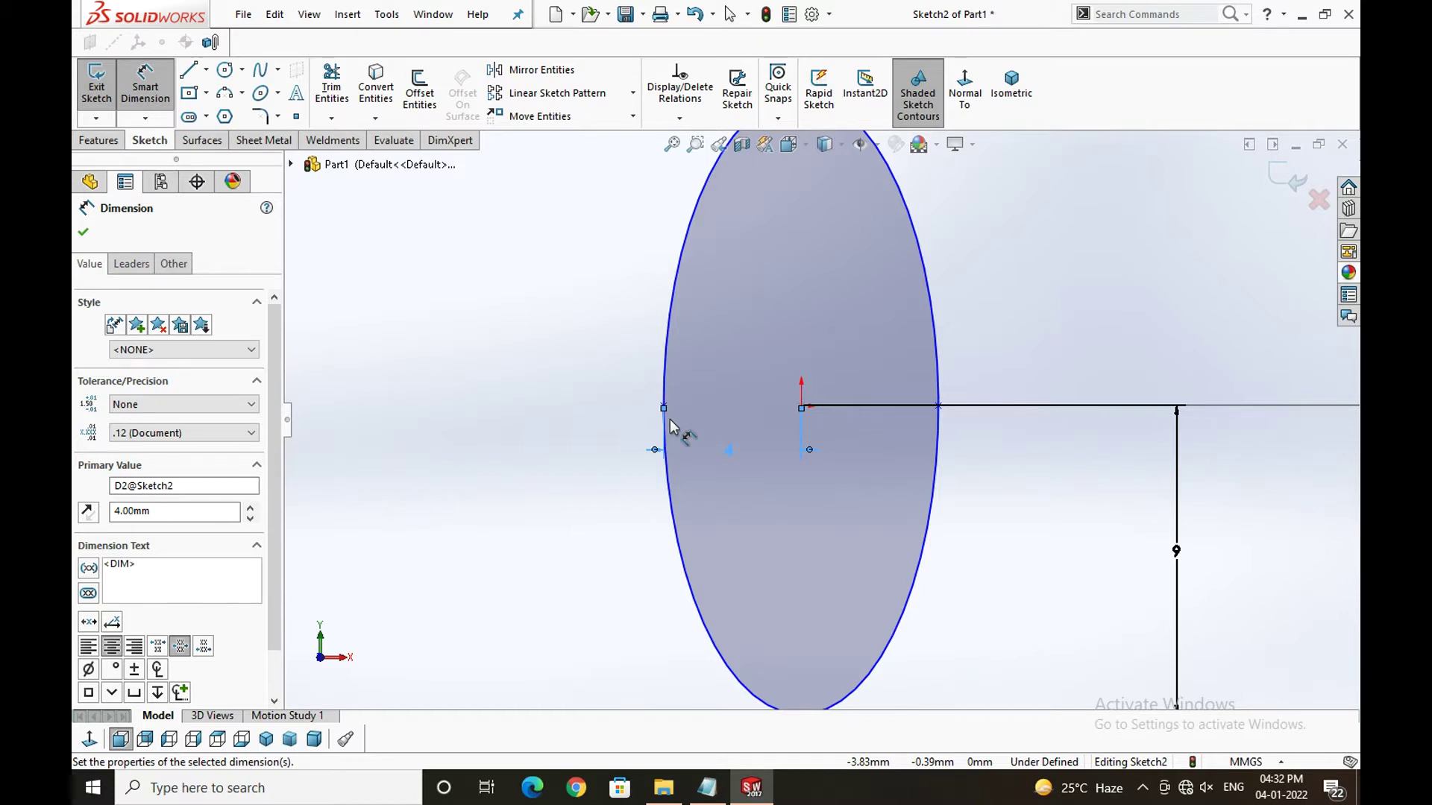
pyautogui.click(669, 421)
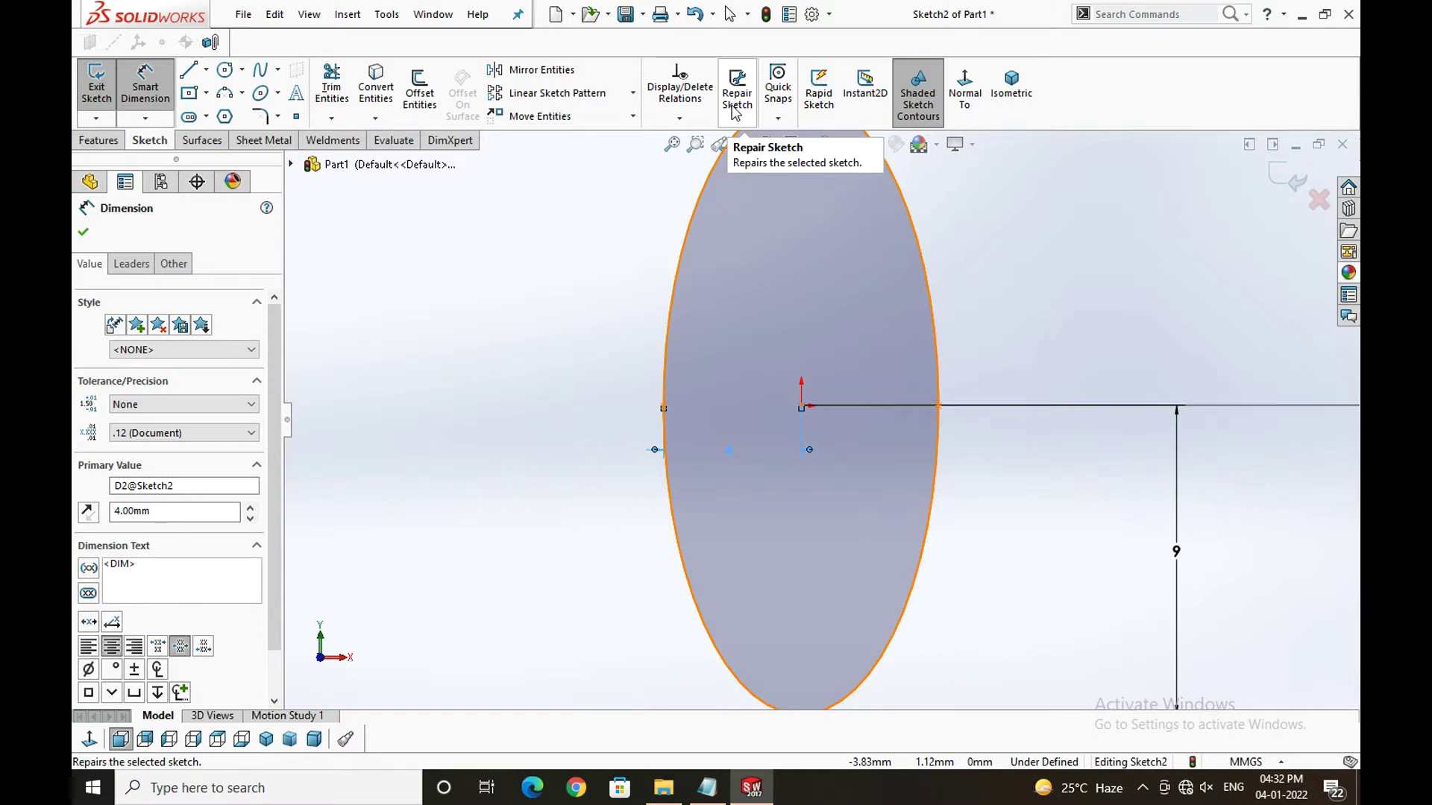
pyautogui.click(419, 93)
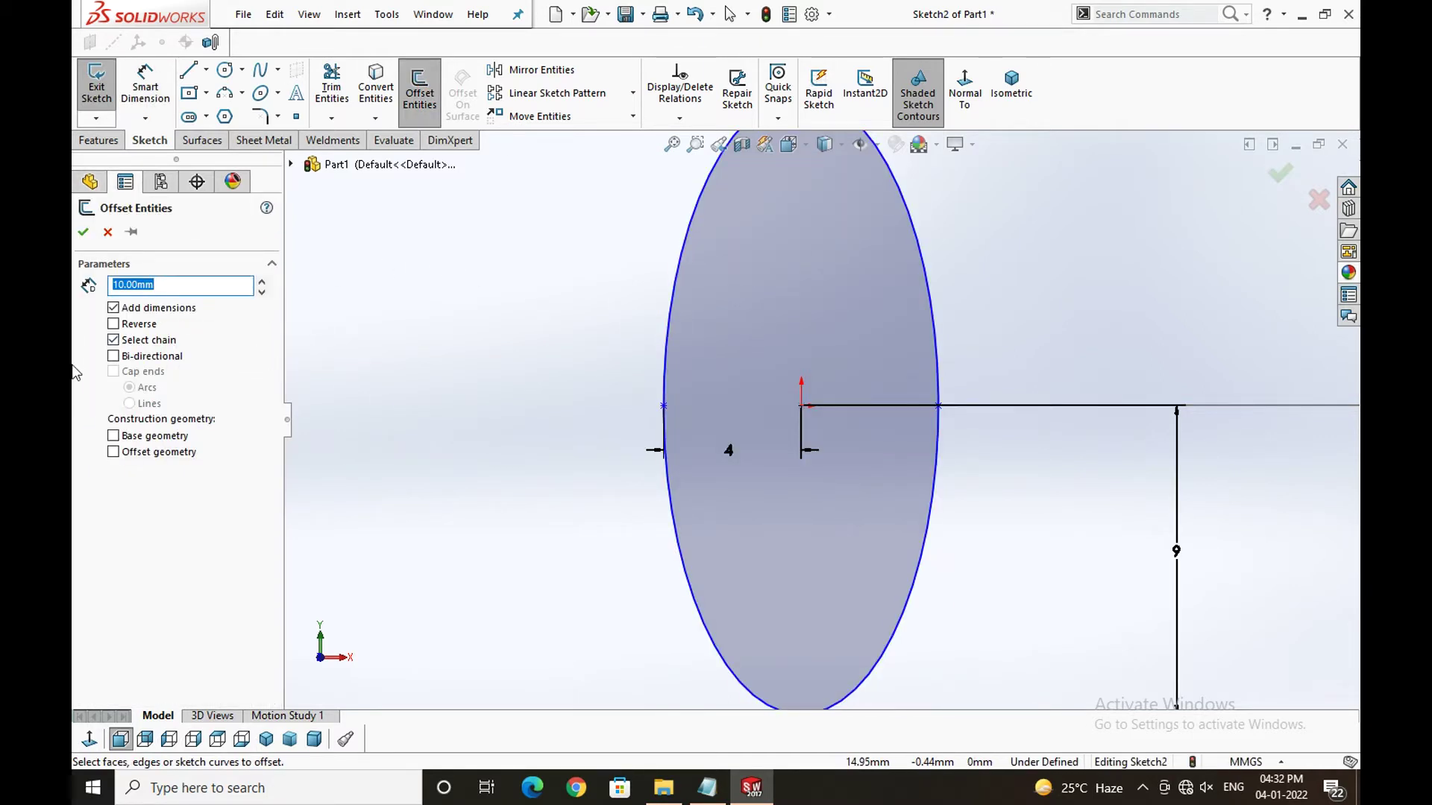
# - Offset the ellipse 0.5 mm inward, one-sided with Reverse checked
pyautogui.write('.5')
pyautogui.press('Return')
pyautogui.click(114, 340)
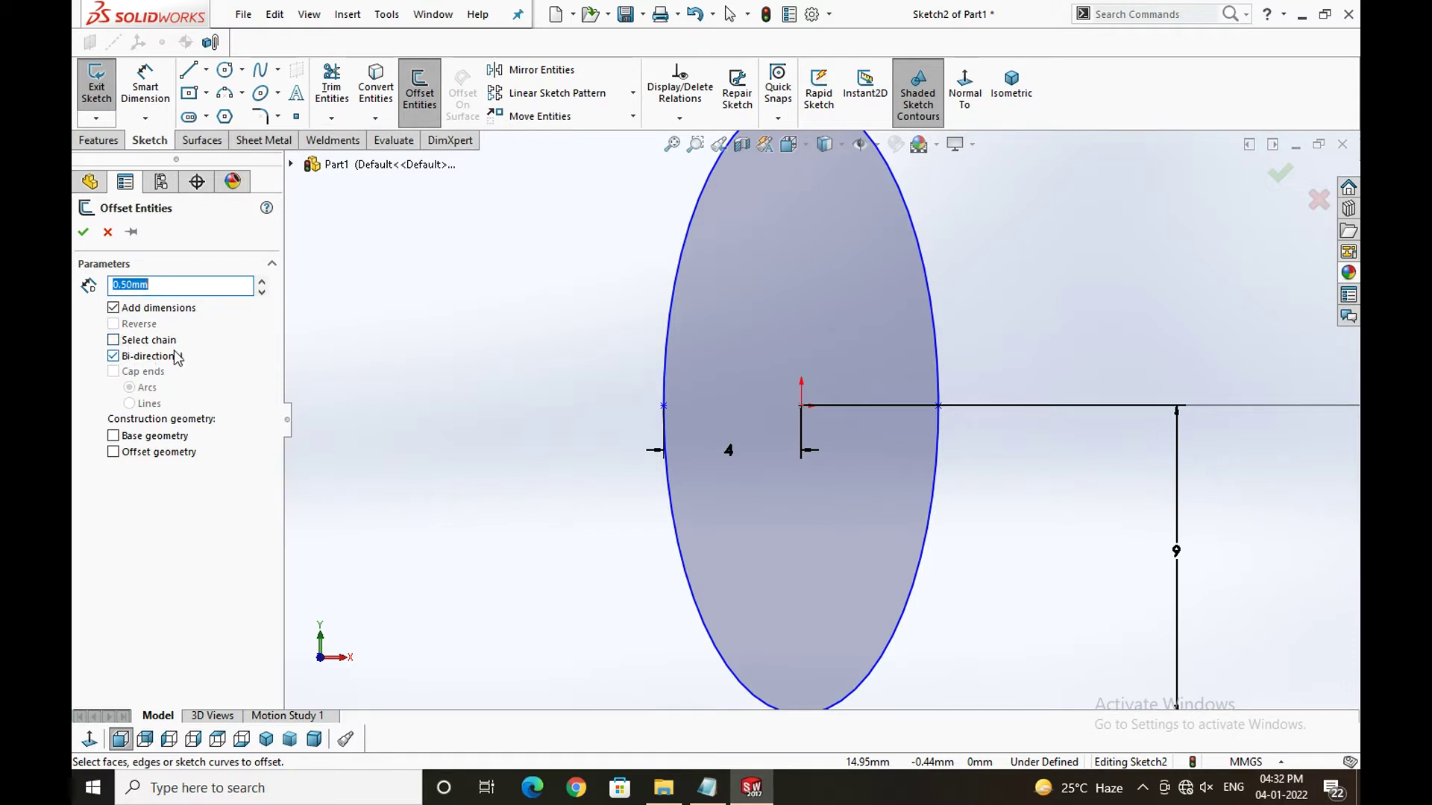
pyautogui.click(666, 336)
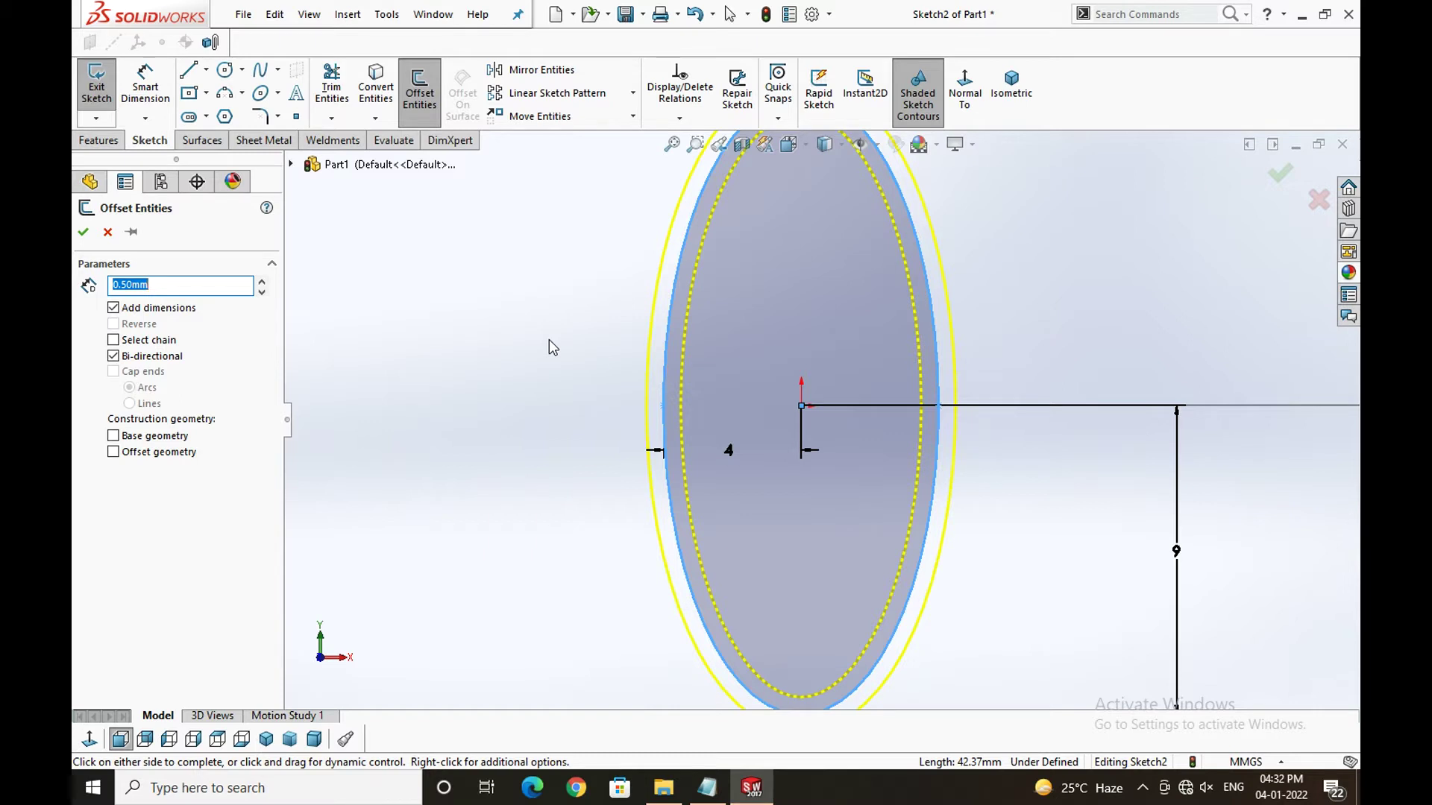
pyautogui.click(113, 356)
pyautogui.click(113, 324)
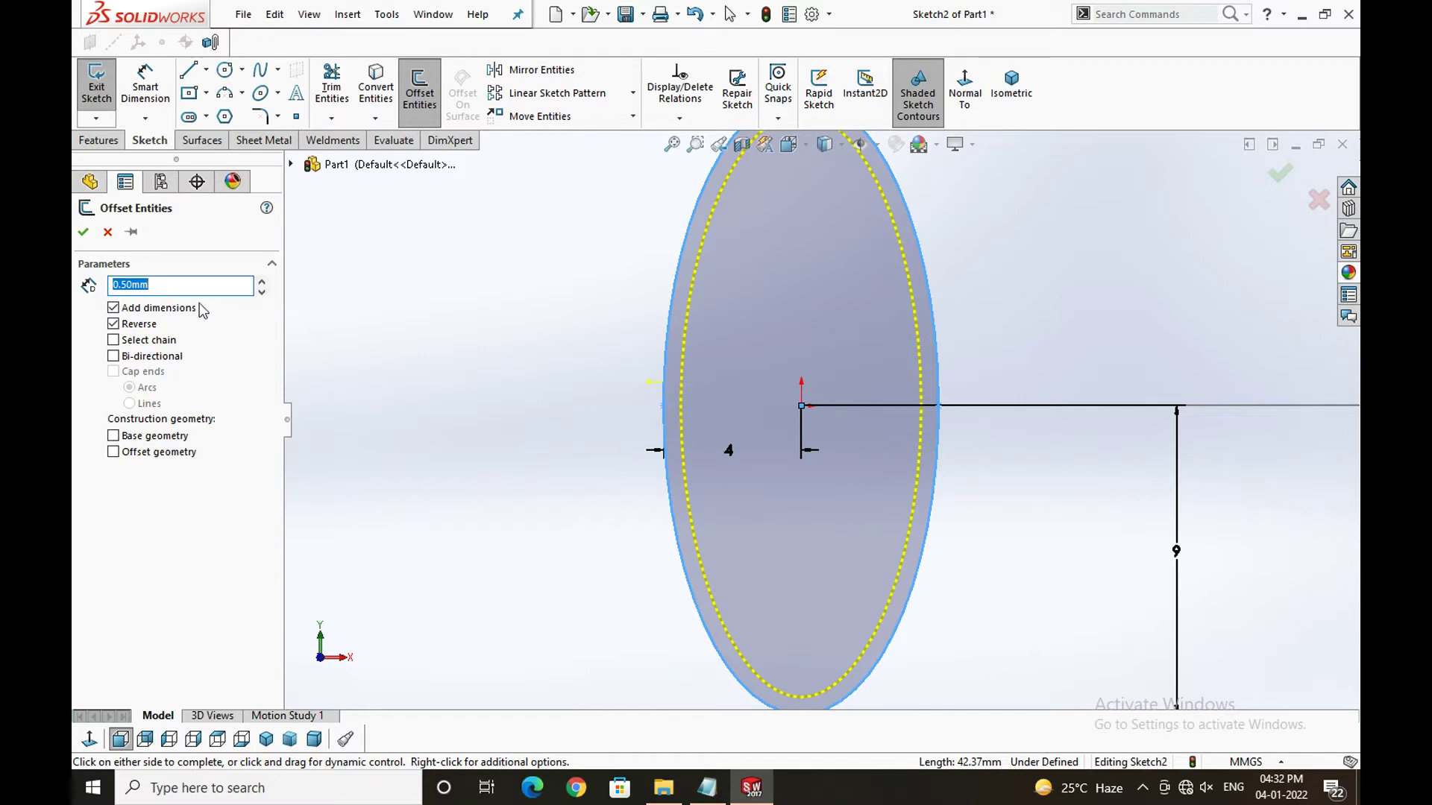
pyautogui.click(82, 233)
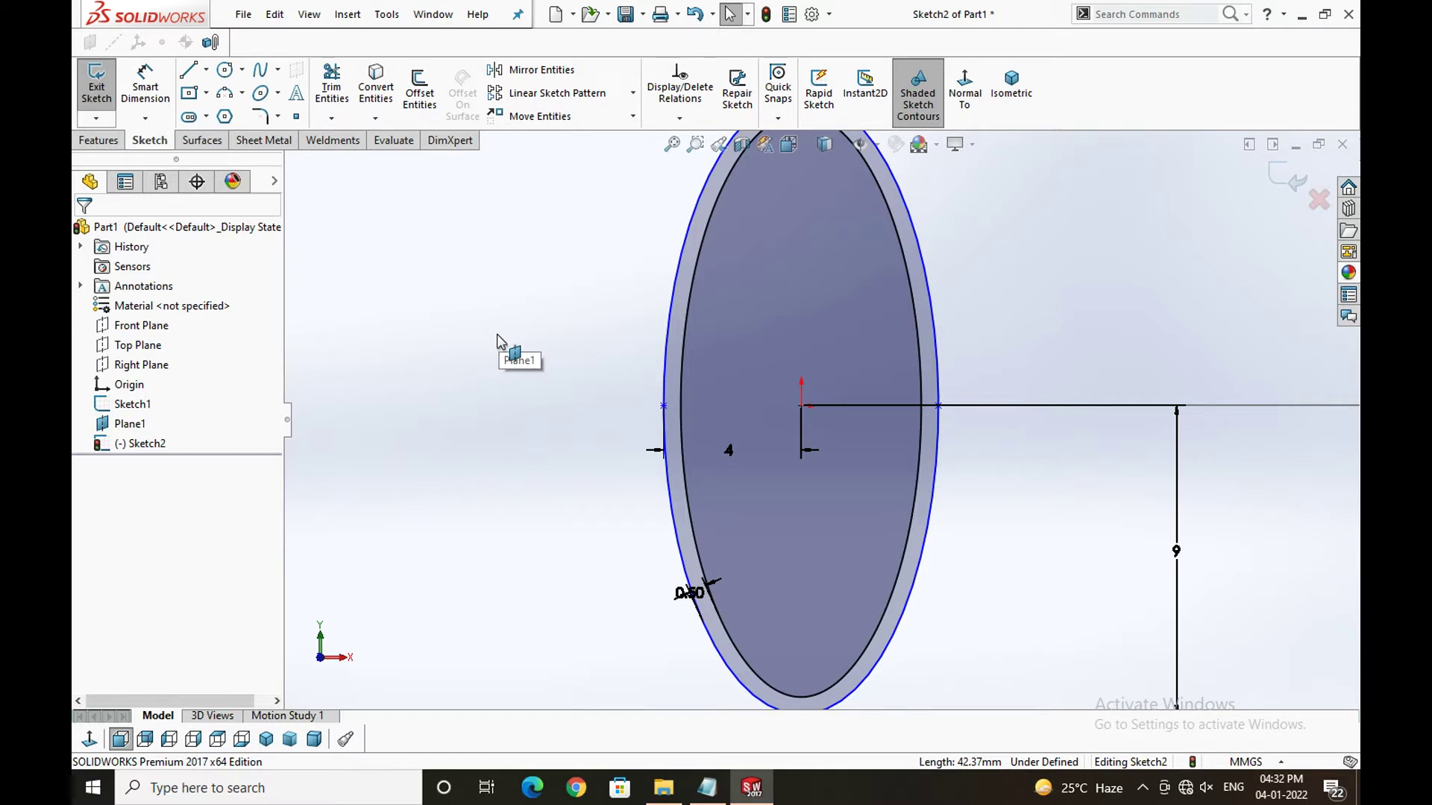
# - Draw a horizontal centreline across the ellipse through the origin
pyautogui.click(206, 70)
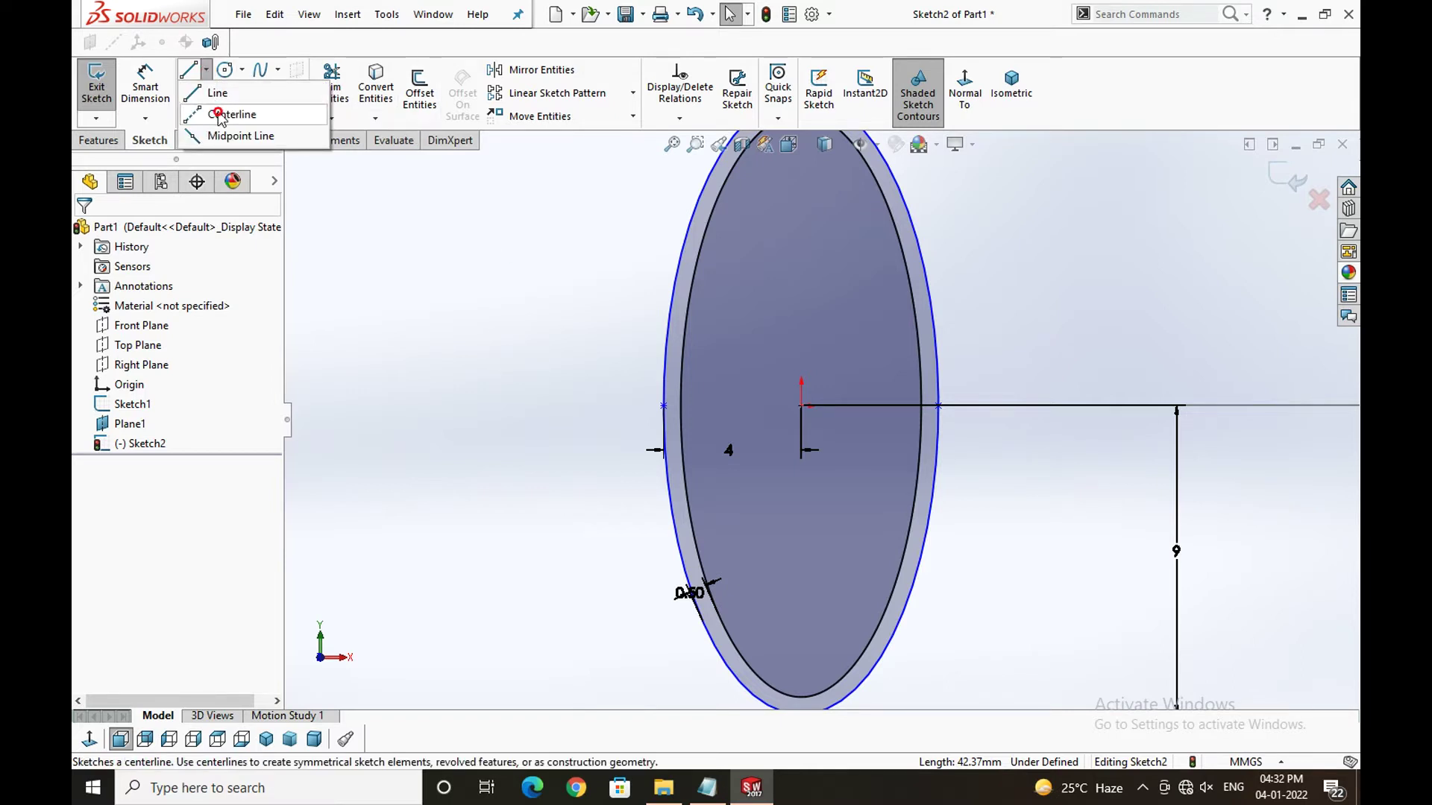
pyautogui.click(228, 114)
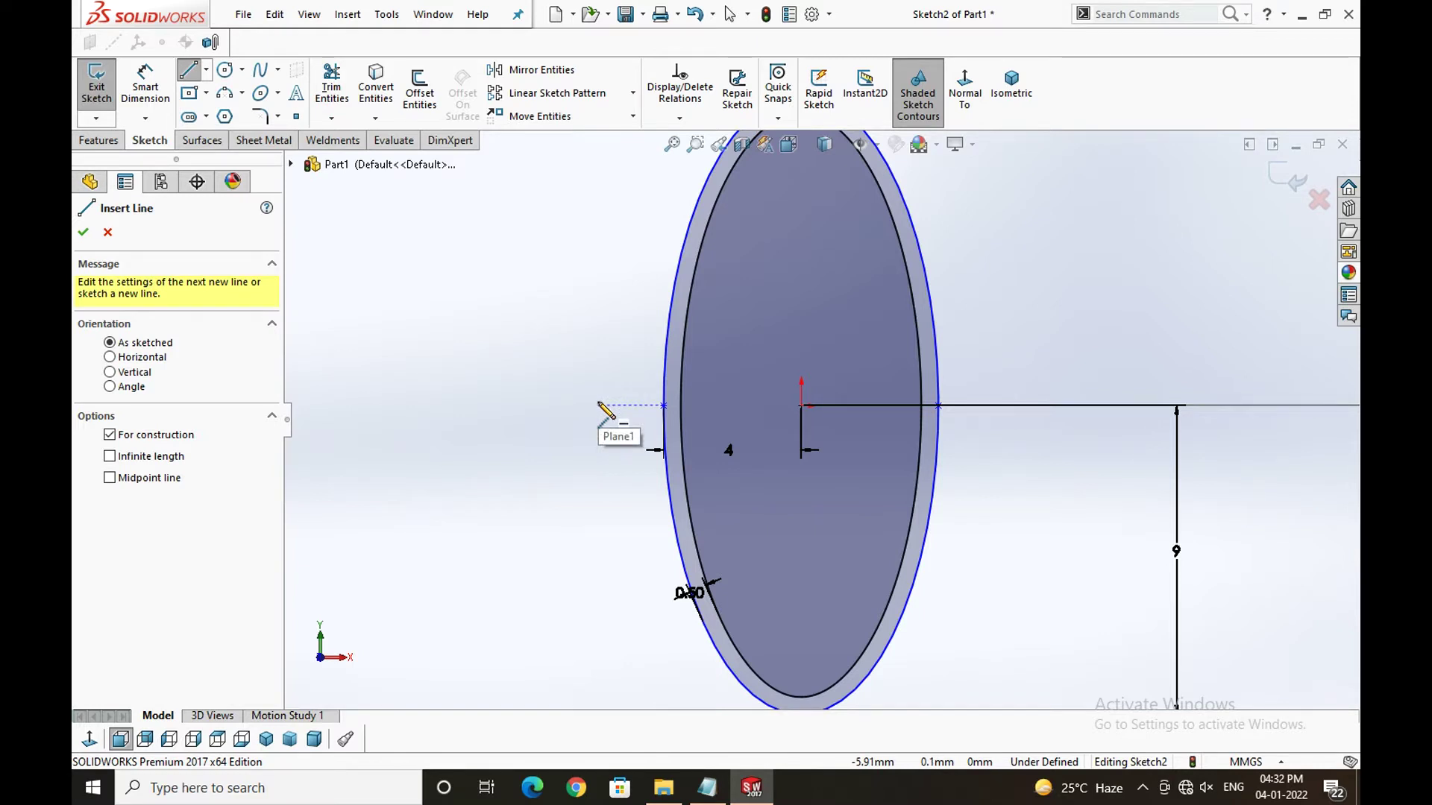
pyautogui.click(663, 406)
pyautogui.click(938, 406)
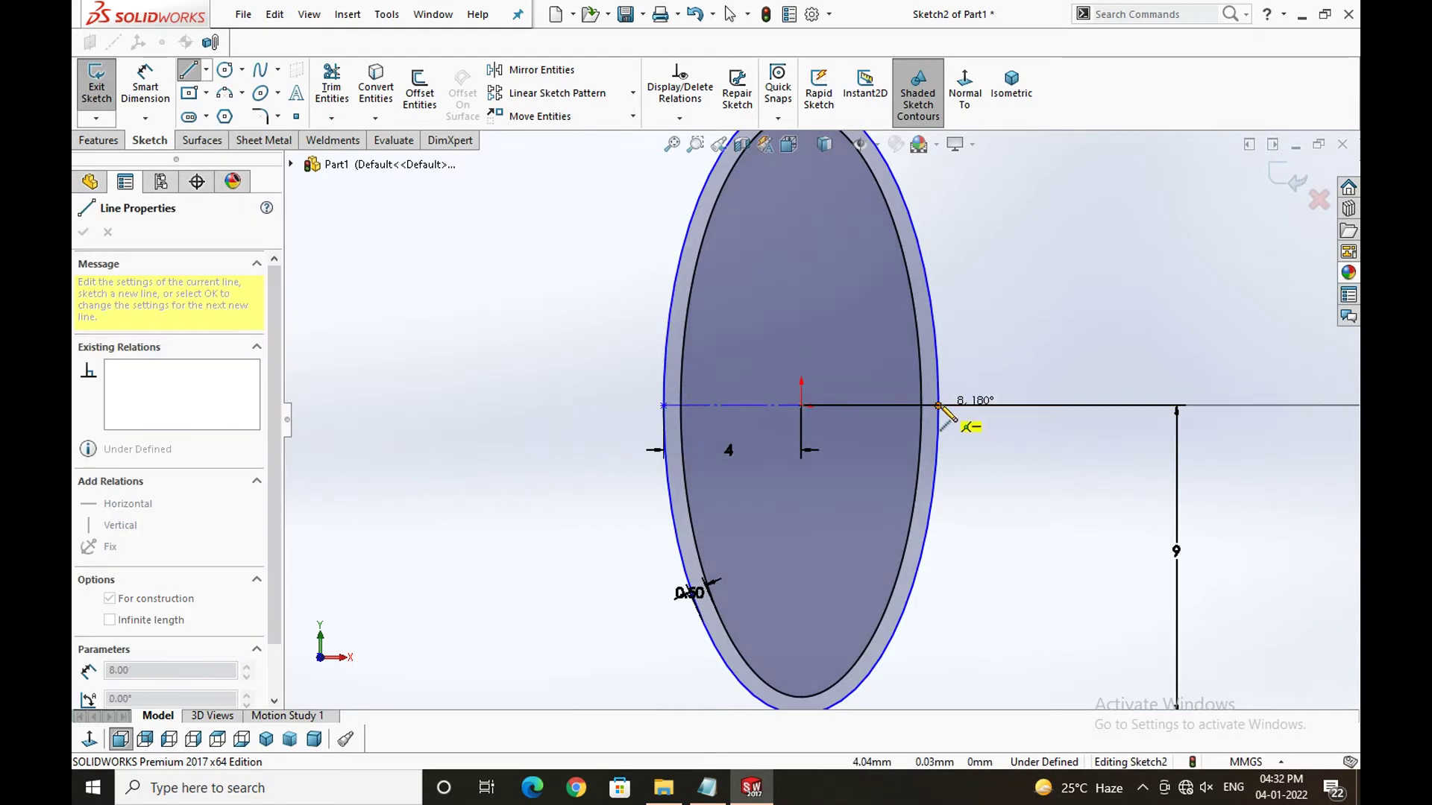
pyautogui.rightClick(495, 376)
pyautogui.click(507, 385)
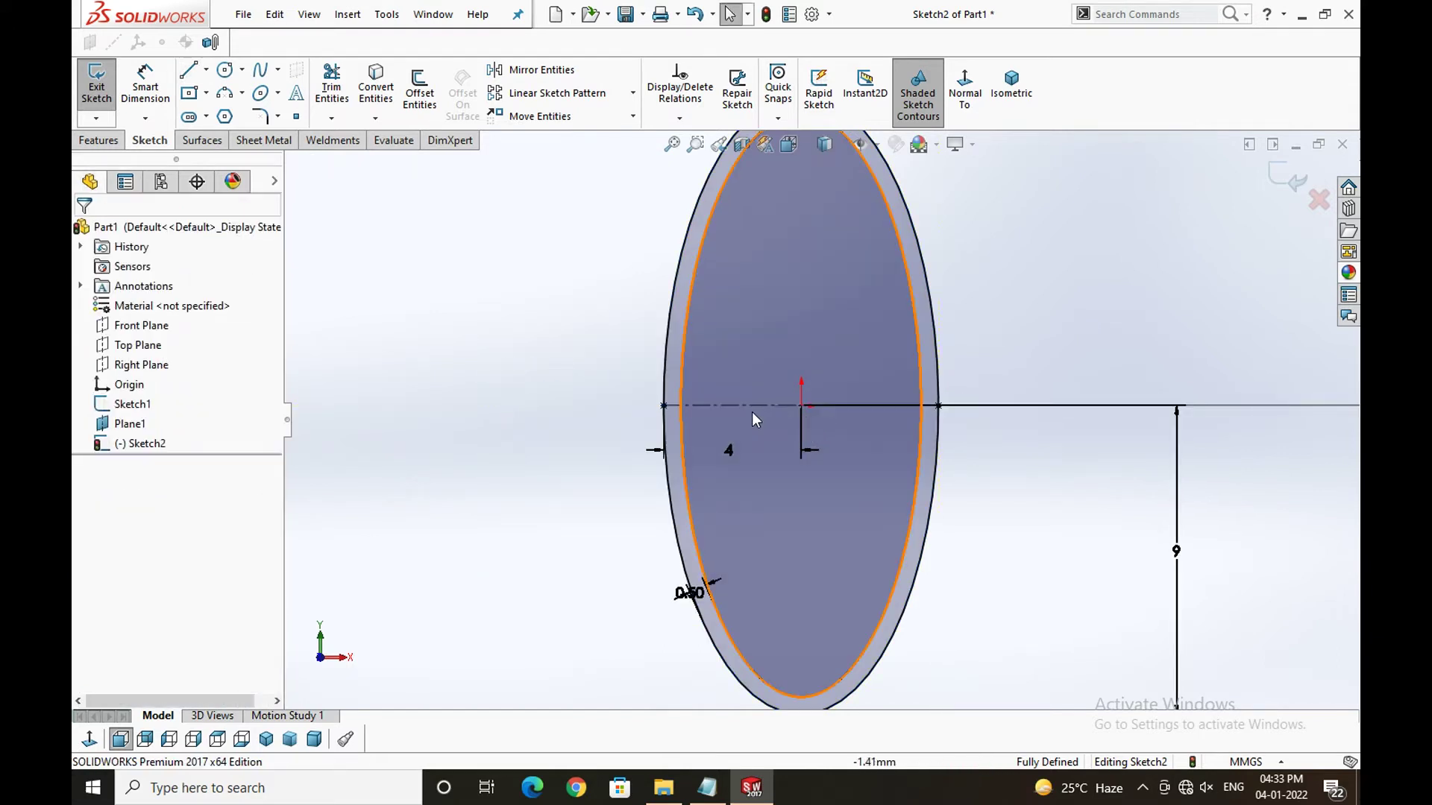
pyautogui.click(741, 406)
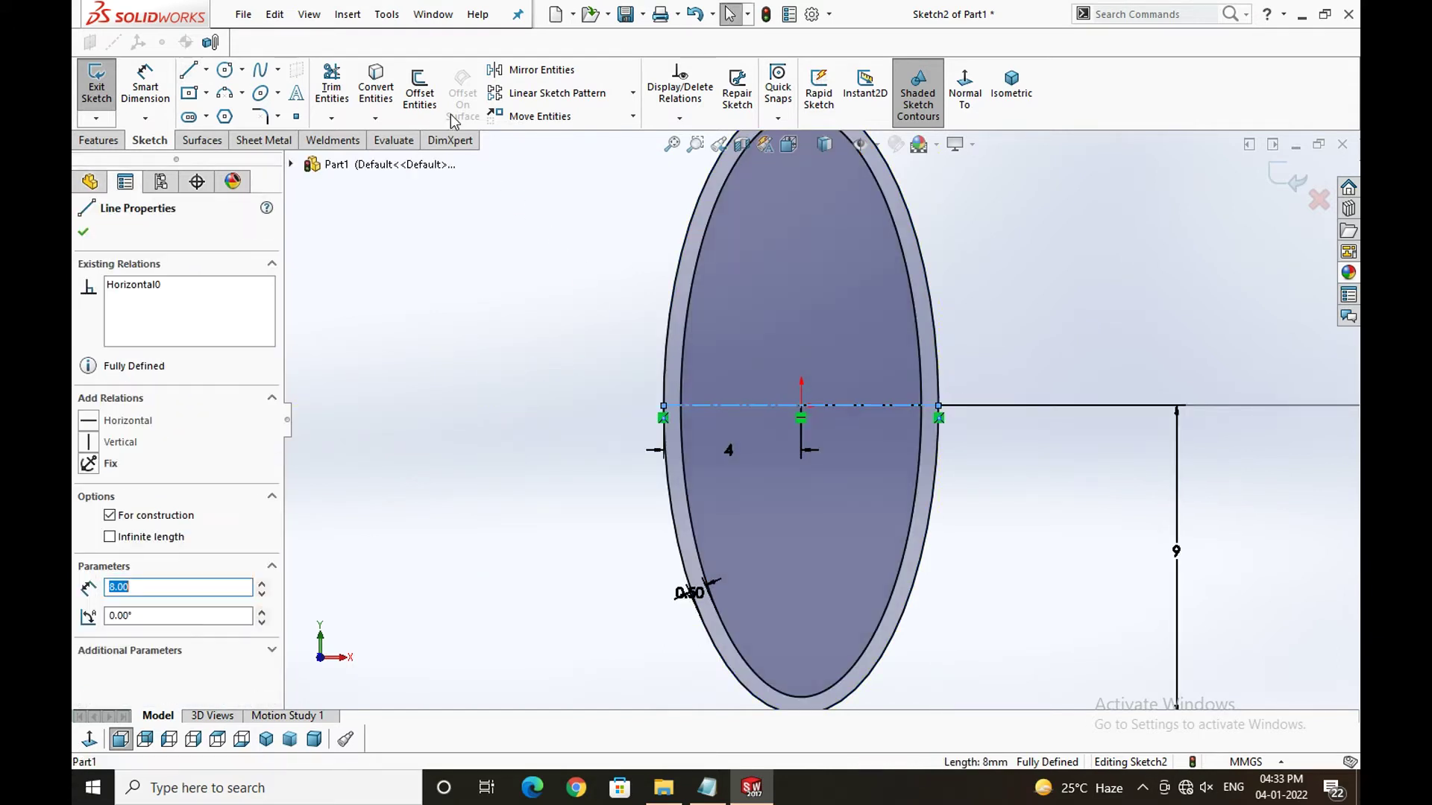
# - Offset the centreline 1 mm to both sides, creating two parallel lines
pyautogui.click(420, 90)
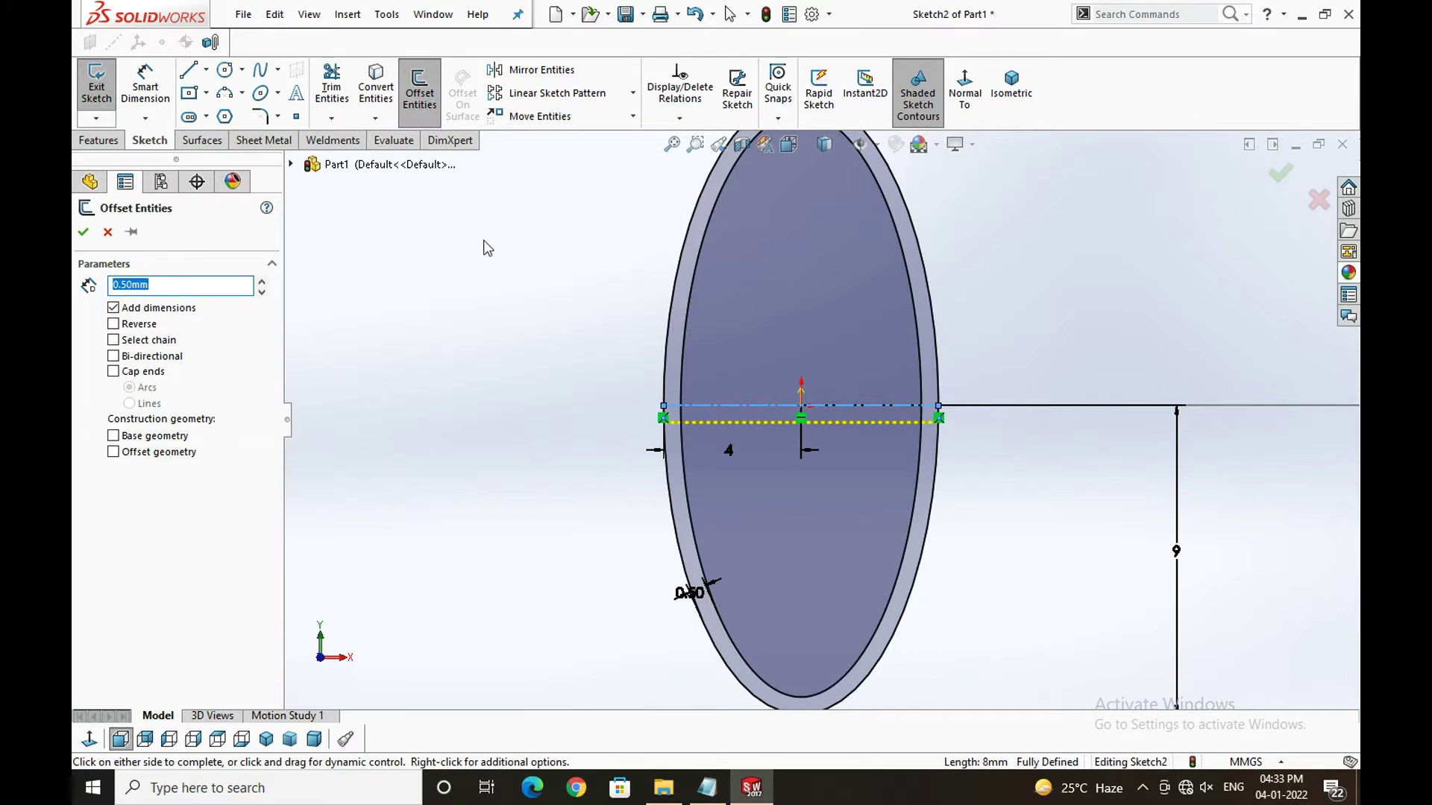
pyautogui.click(113, 356)
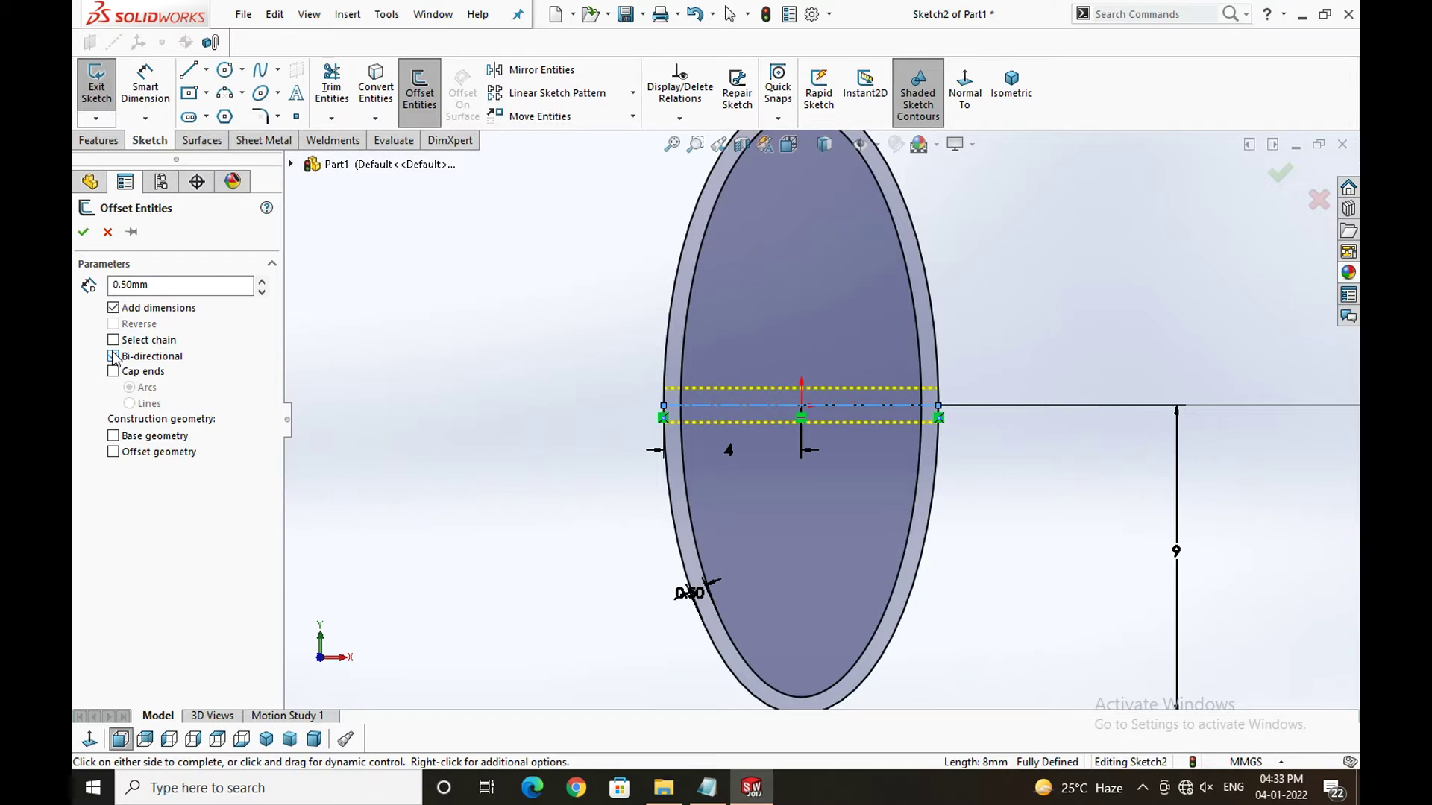
pyautogui.doubleClick(152, 288)
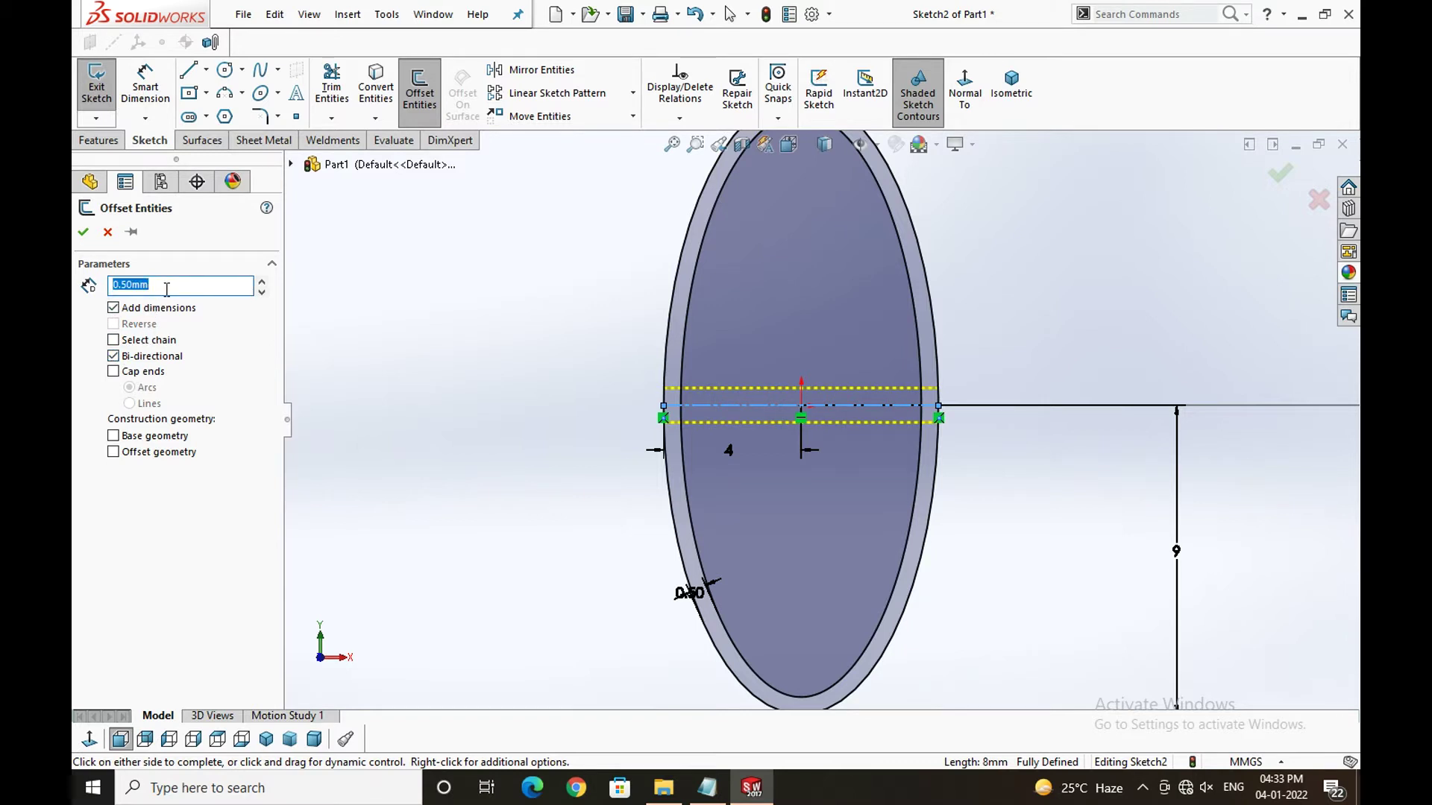
pyautogui.write('1')
pyautogui.press('Return')
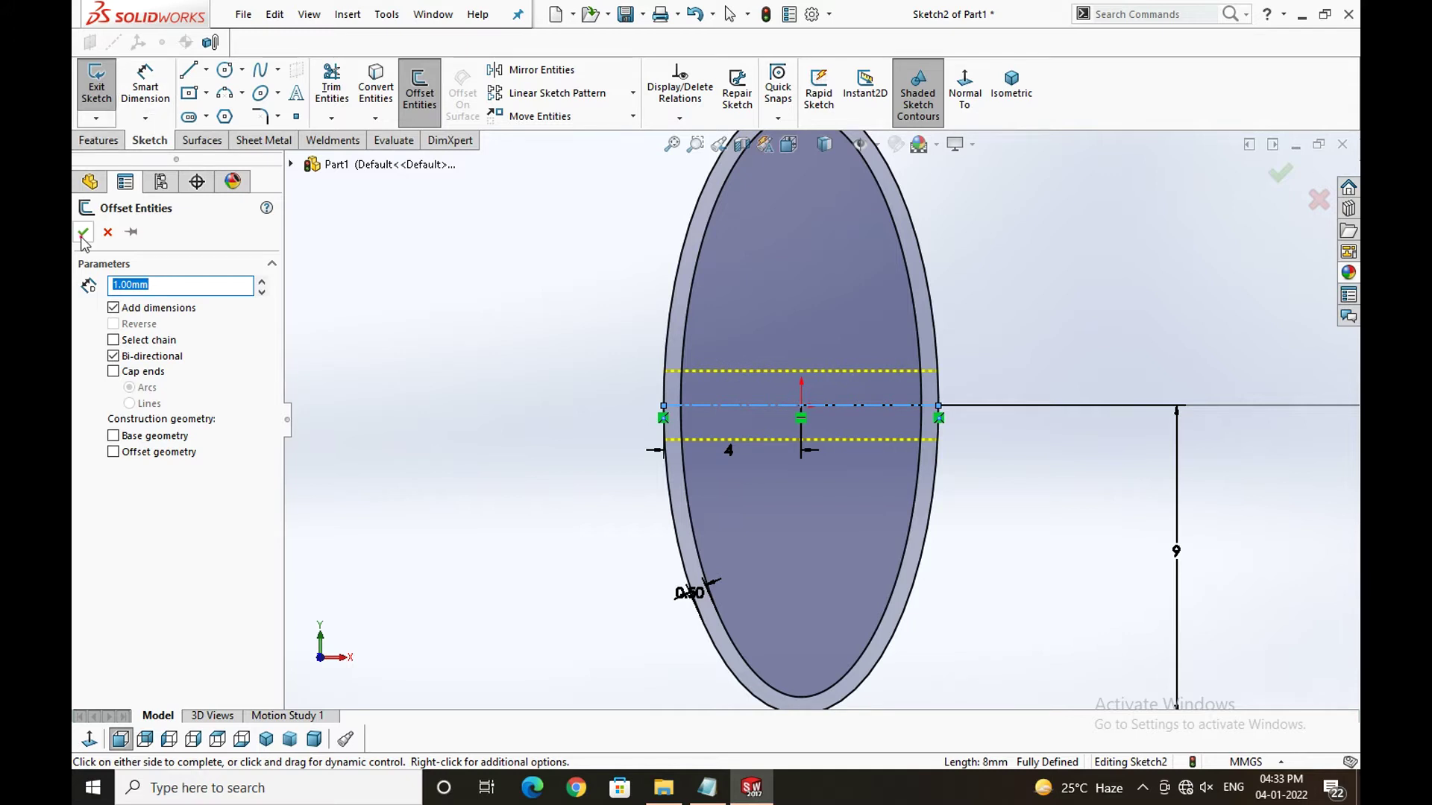
pyautogui.click(365, 316)
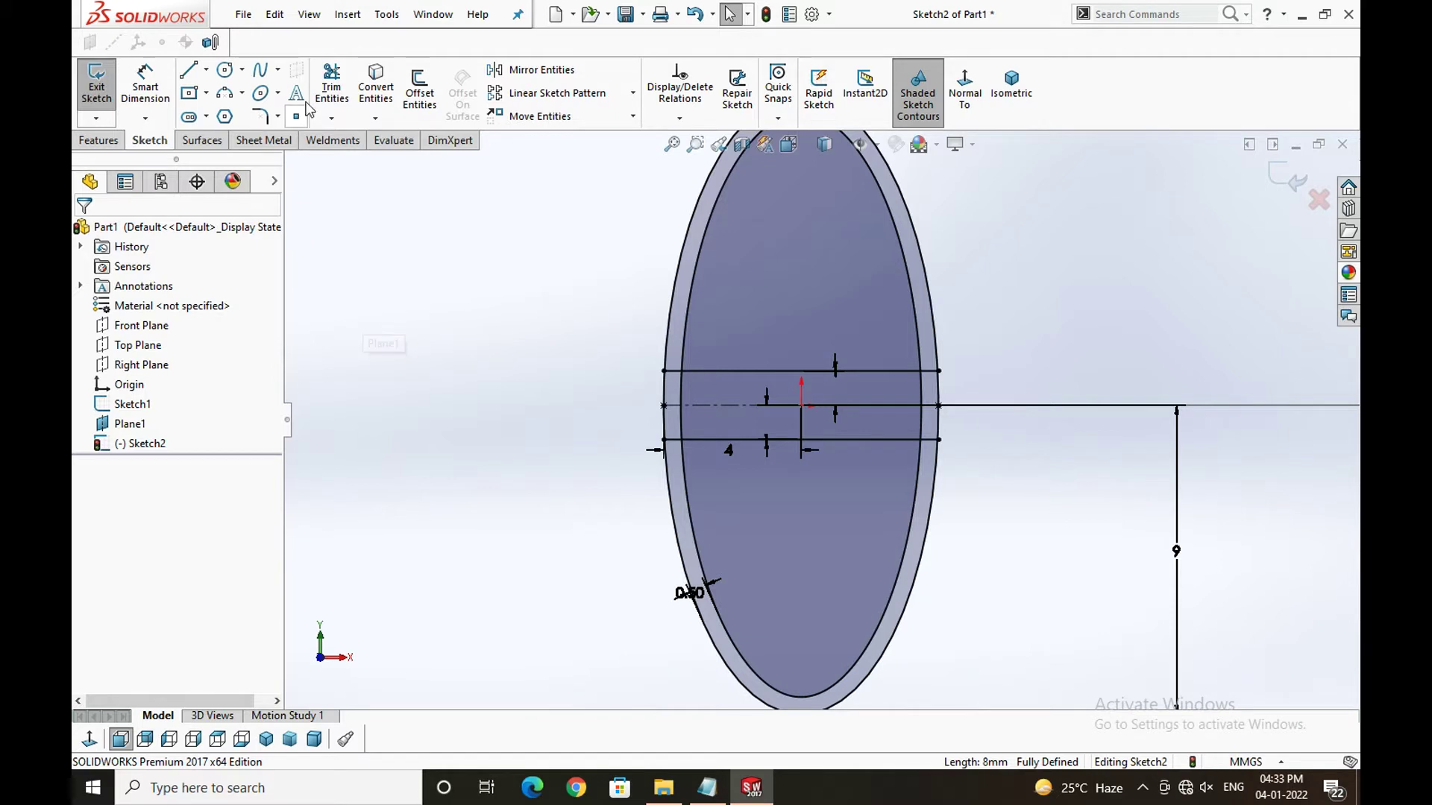
# - Power-trim the outer arcs between the lines and the inner ellipse arcs, leaving notched outline
pyautogui.click(340, 88)
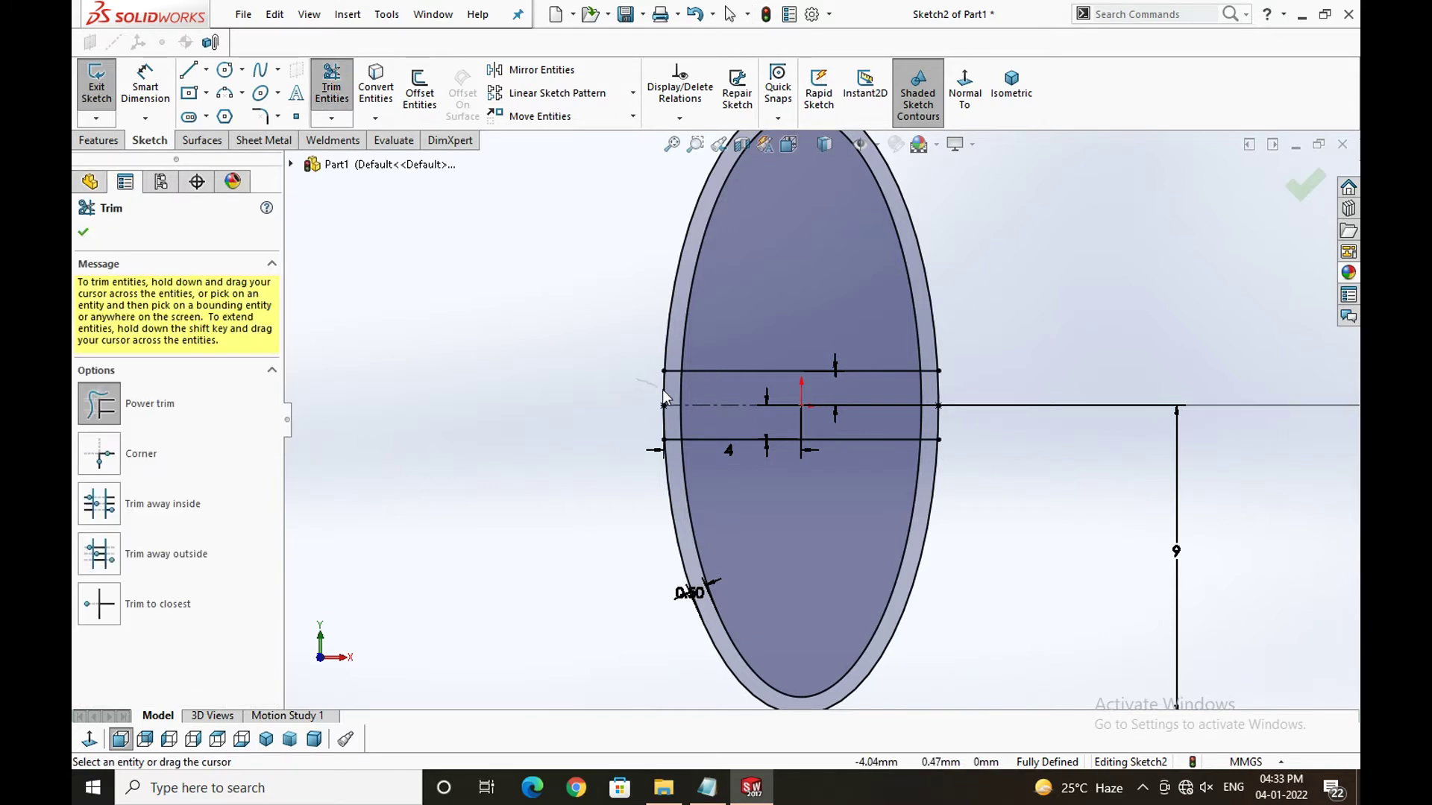
pyautogui.moveTo(636, 379); pyautogui.dragTo(647, 435)
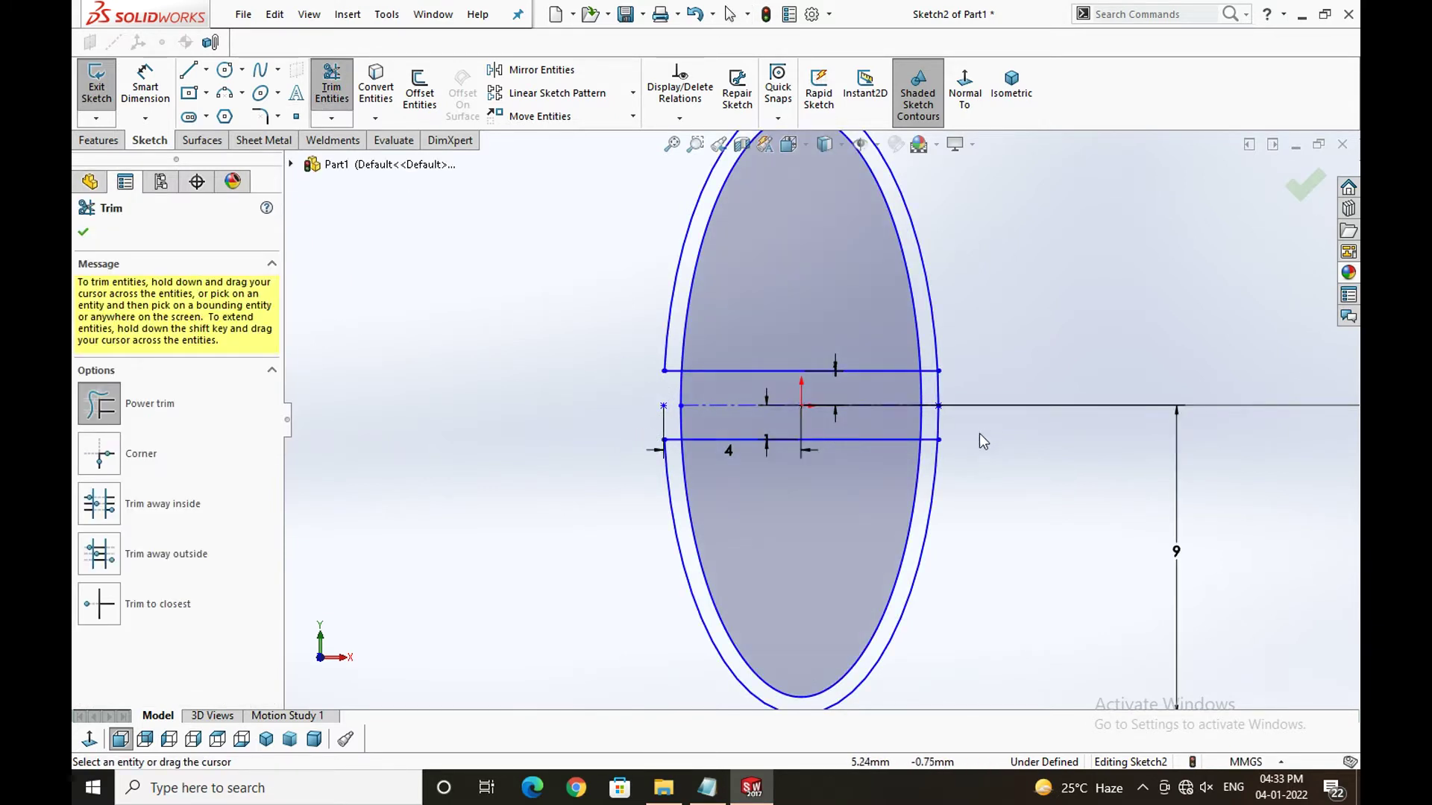
pyautogui.moveTo(980, 438)
pyautogui.mouseDown()
pyautogui.moveTo(940, 423)
pyautogui.moveTo(955, 389)
pyautogui.mouseUp()
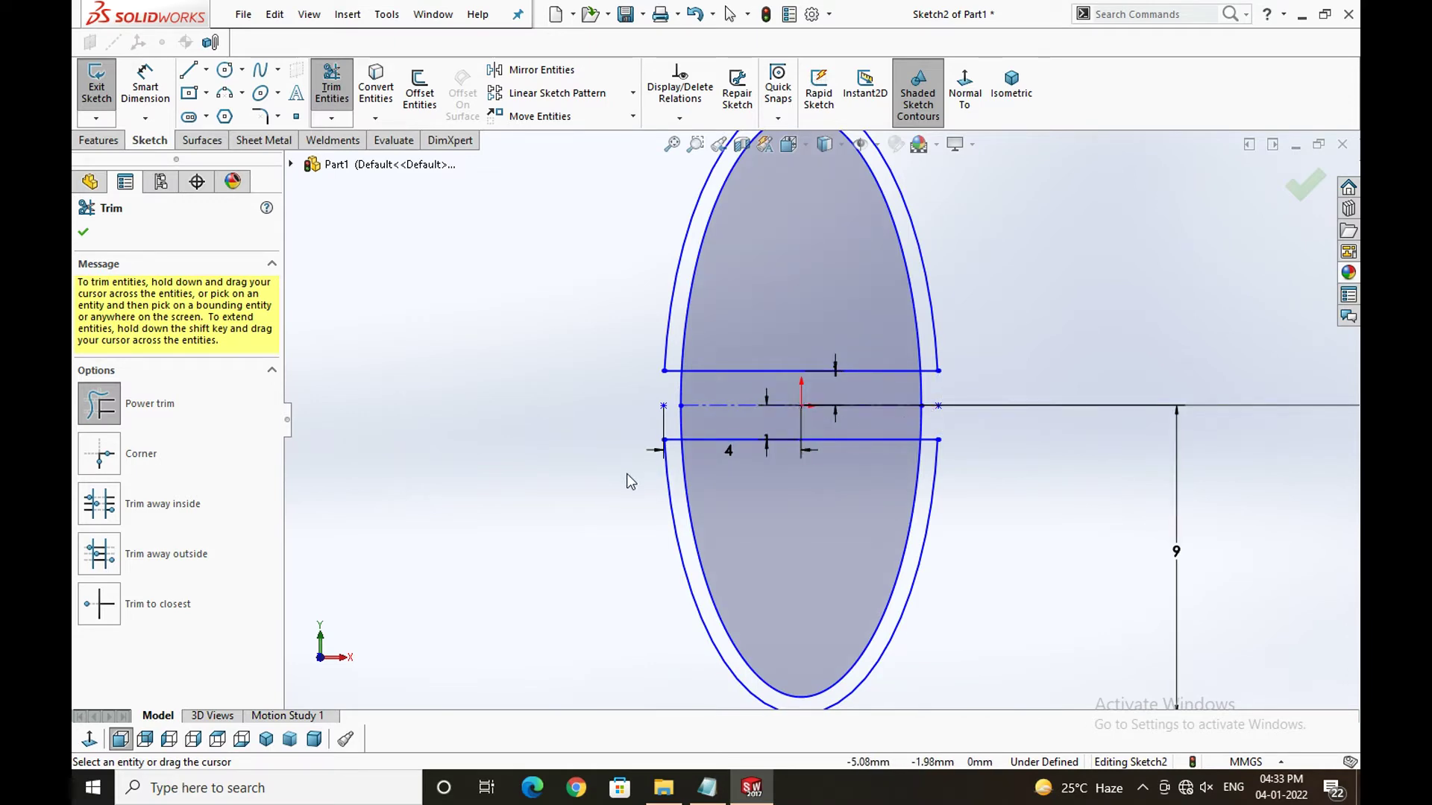
pyautogui.moveTo(686, 343); pyautogui.dragTo(711, 333)
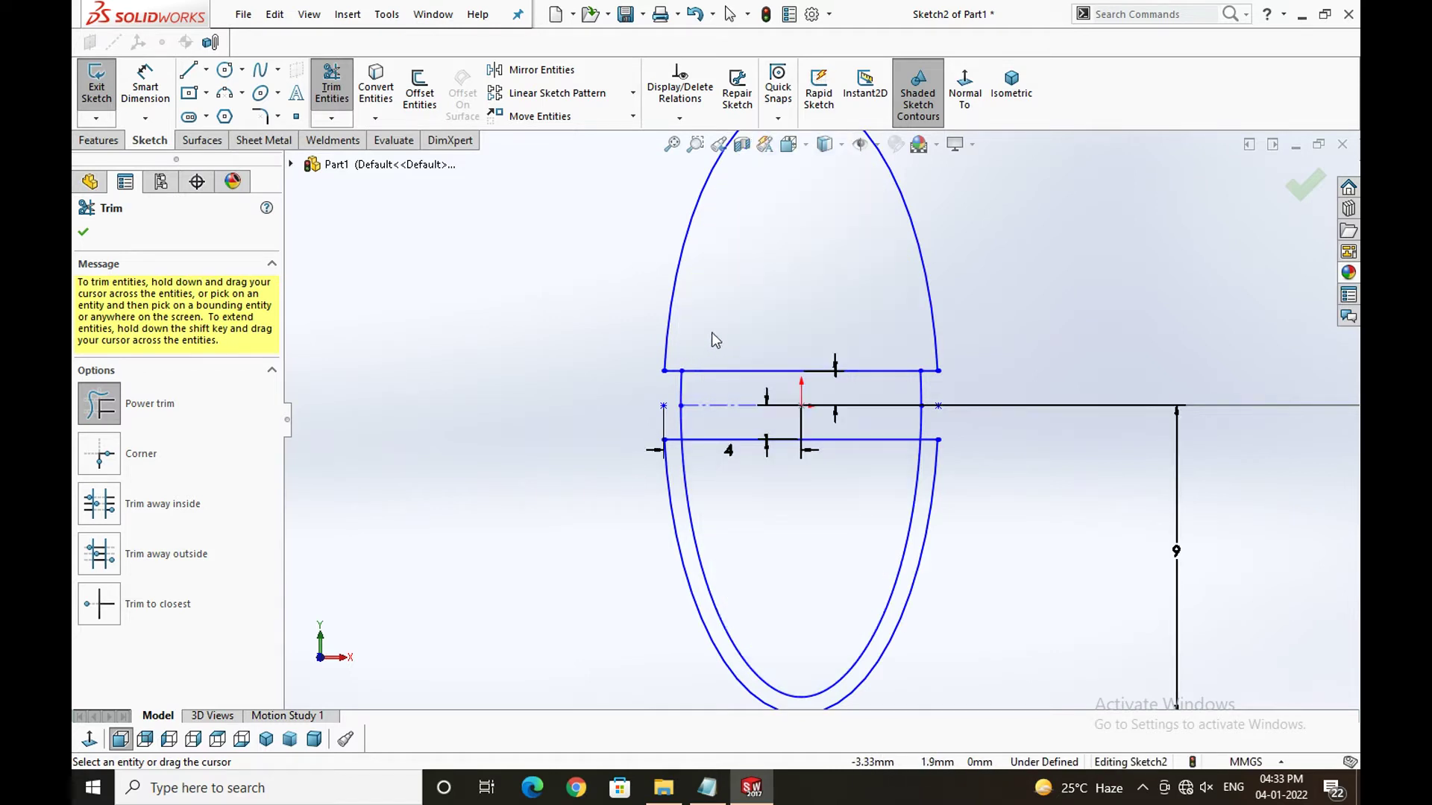
pyautogui.moveTo(833, 518)
pyautogui.mouseDown()
pyautogui.moveTo(917, 493)
pyautogui.moveTo(768, 447)
pyautogui.mouseUp()
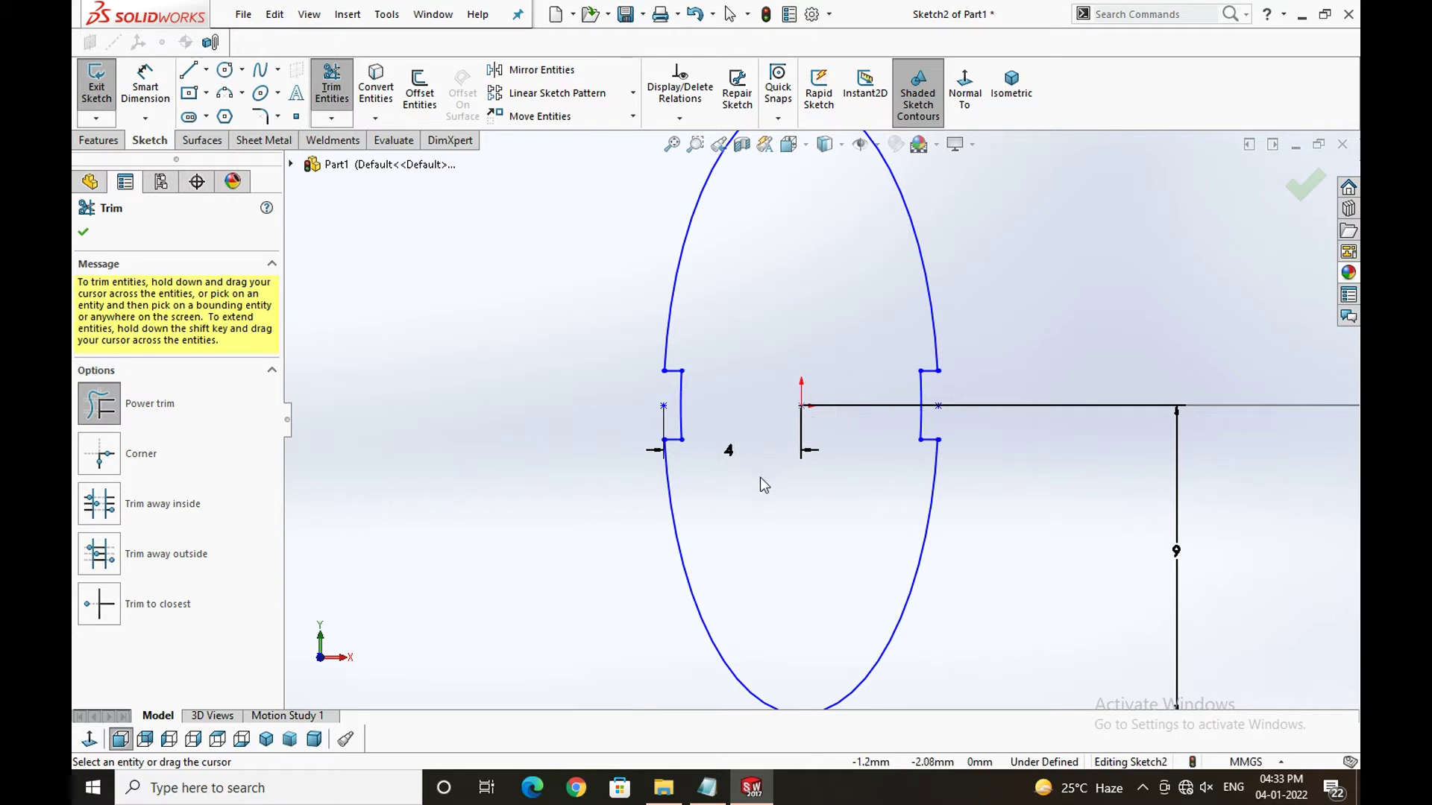
pyautogui.press('z')
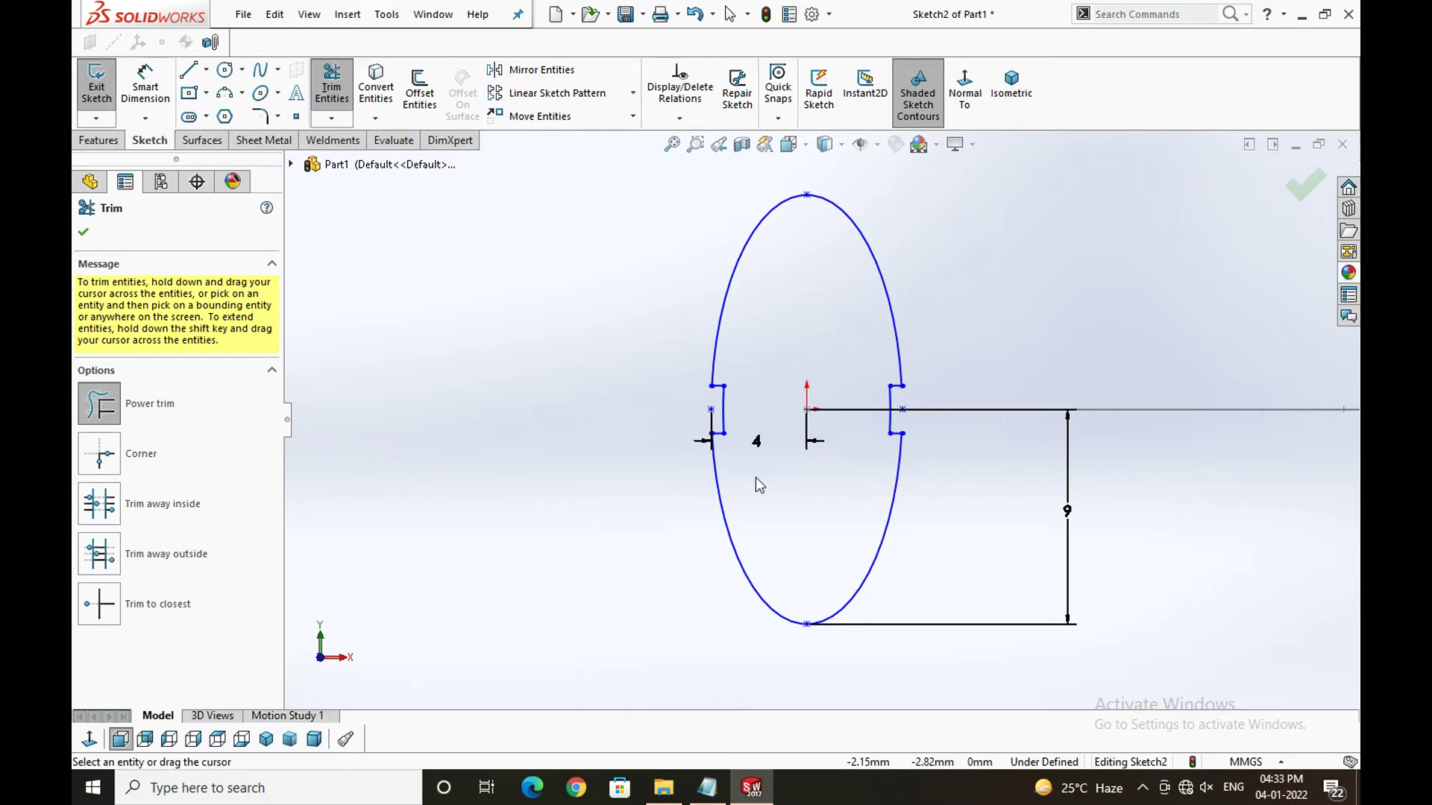
pyautogui.moveTo(755, 469); pyautogui.dragTo(662, 455, button='middle')
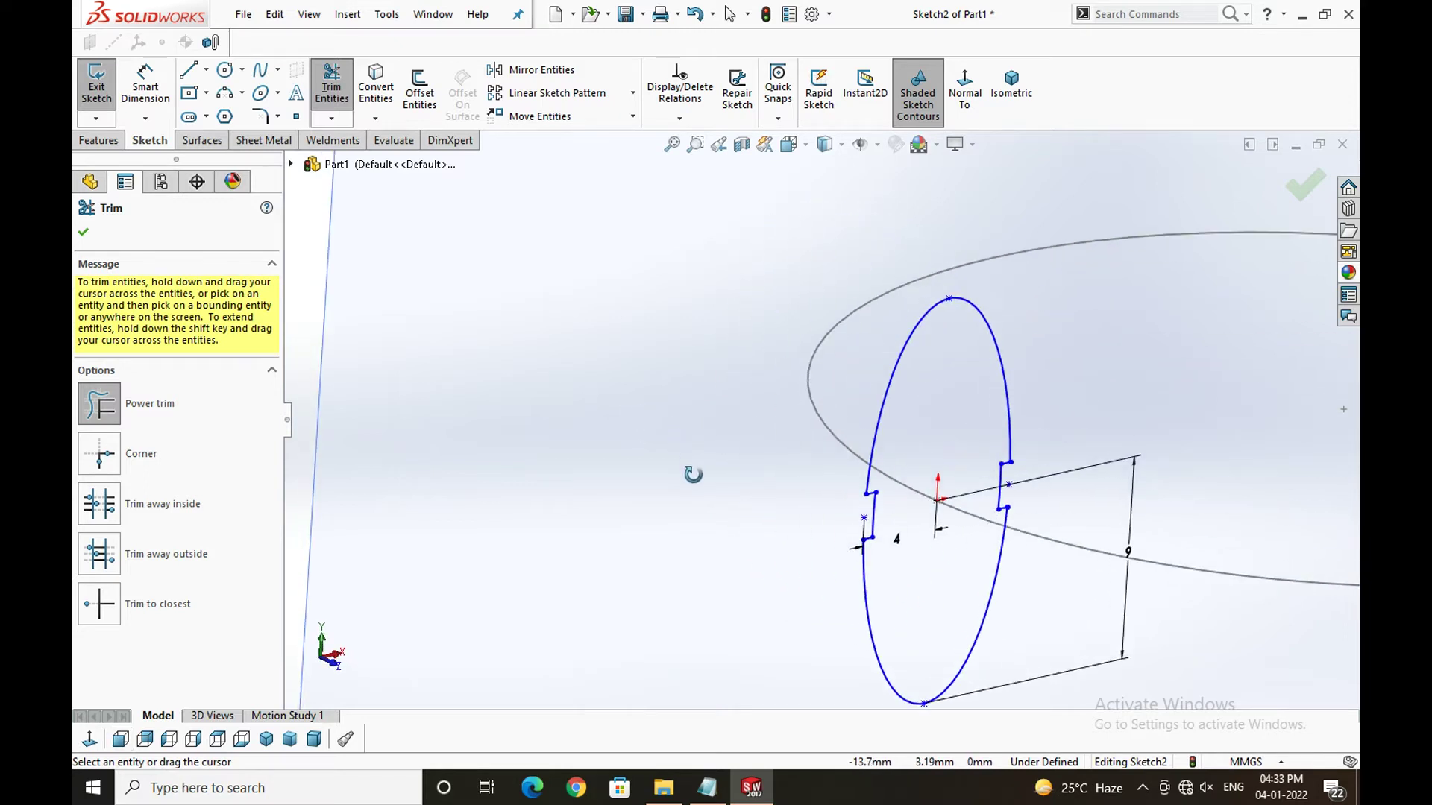
pyautogui.click(1304, 187)
# - Trim the short stubs at the upper and lower notch corners of the ellipse
pyautogui.scroll(-3, 935, 485)
pyautogui.scroll(-2, 770, 463)
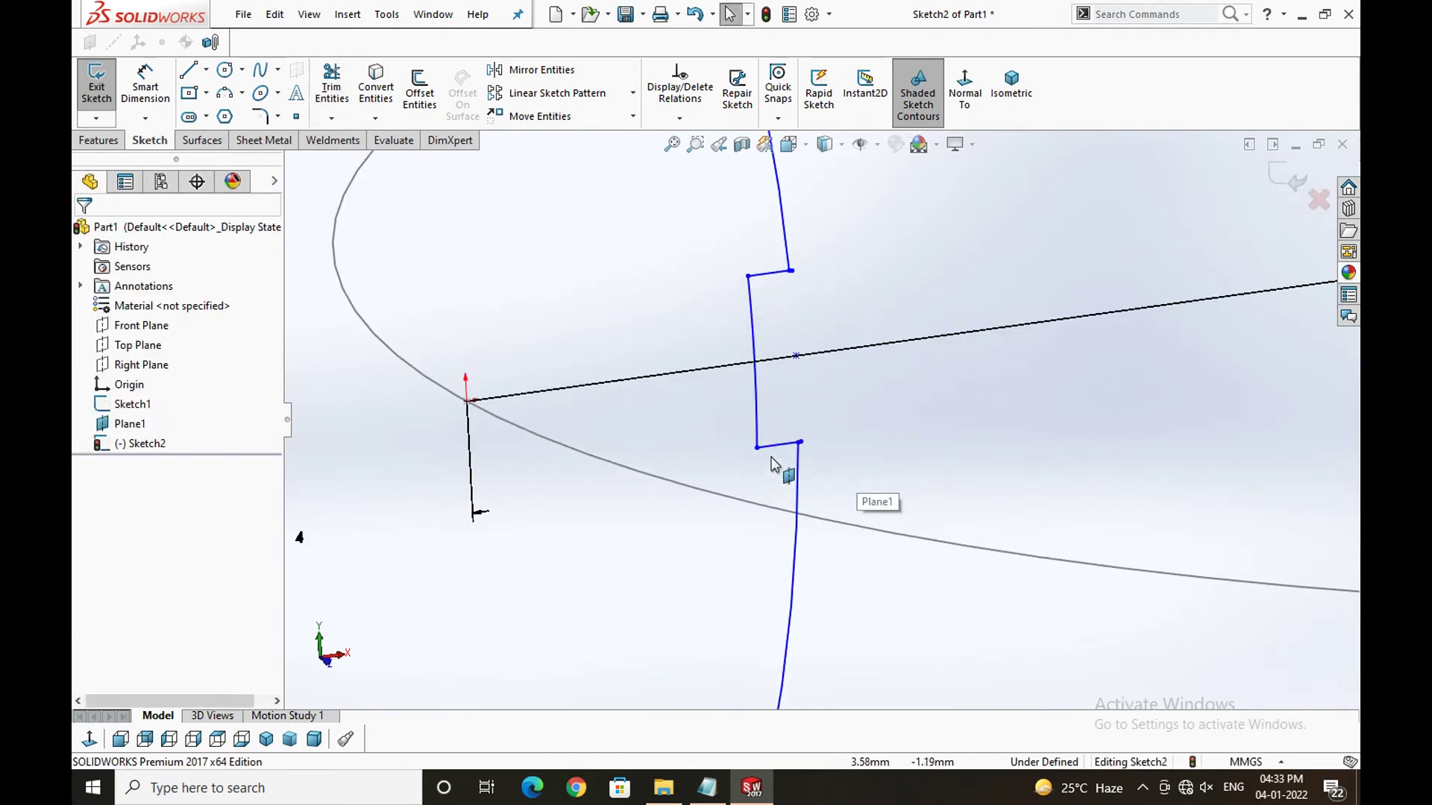
pyautogui.scroll(-3, 746, 456)
pyautogui.scroll(-3, 748, 456)
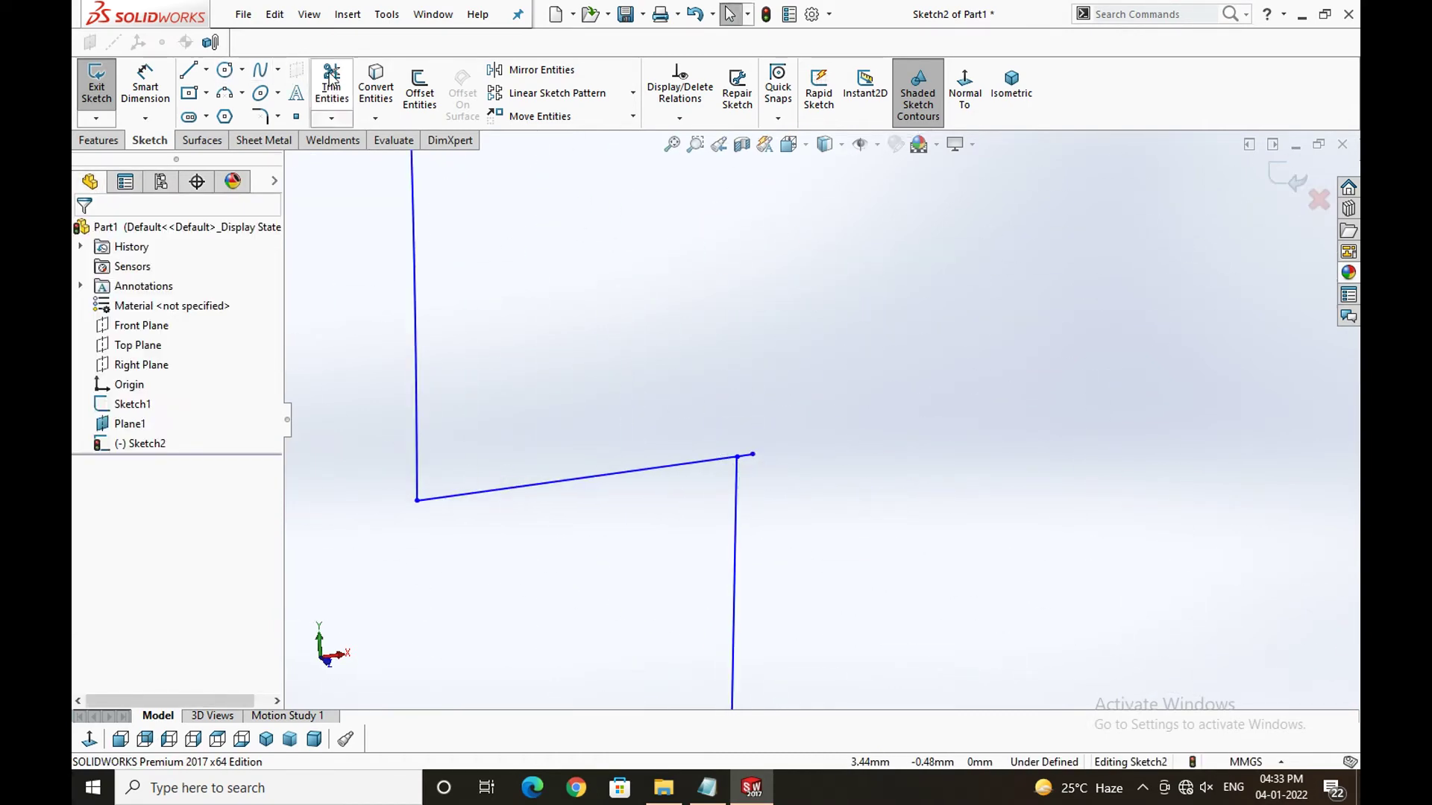
pyautogui.click(331, 90)
pyautogui.click(747, 455)
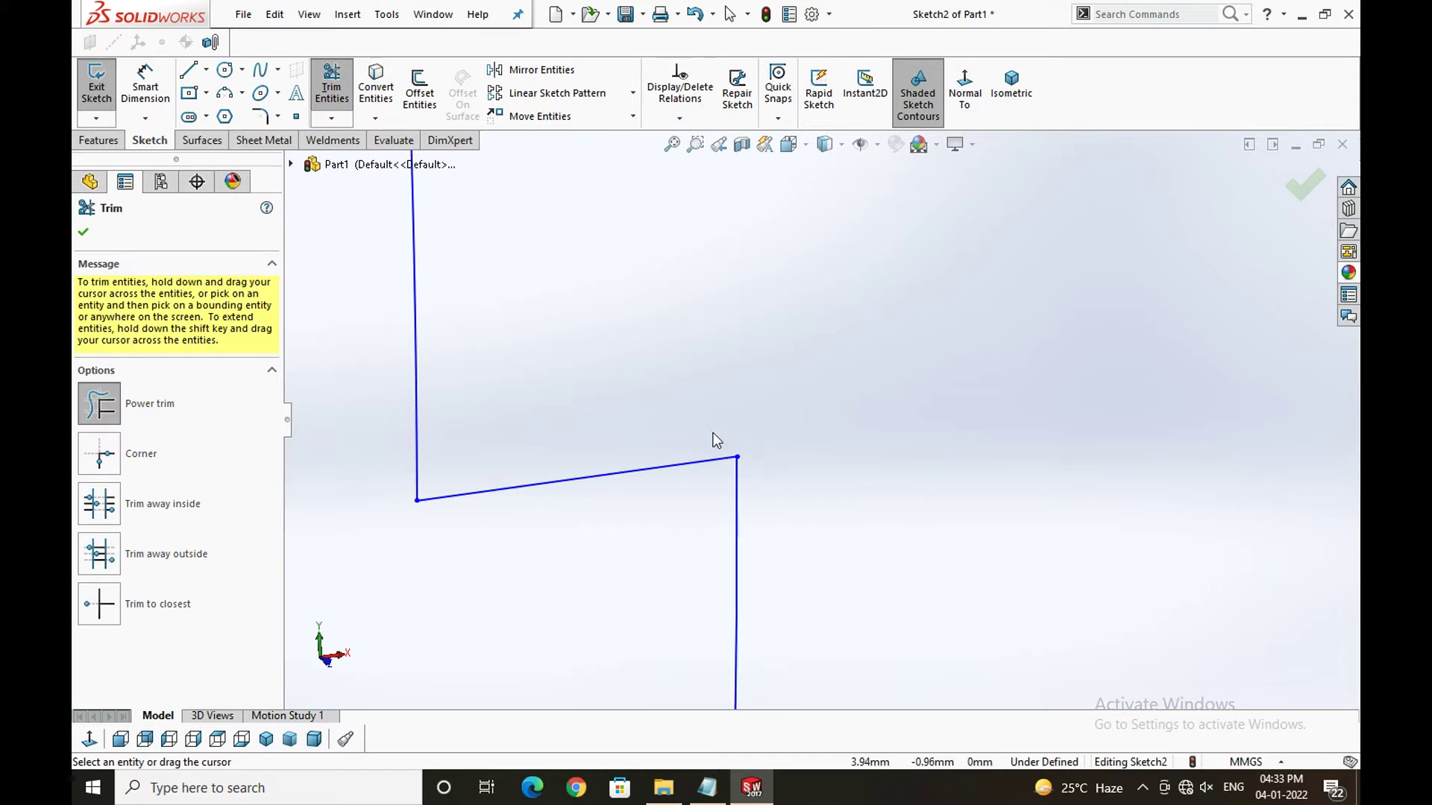
pyautogui.scroll(2, 686, 402)
pyautogui.scroll(2, 649, 350)
pyautogui.scroll(2, 840, 291)
pyautogui.scroll(-3, 789, 358)
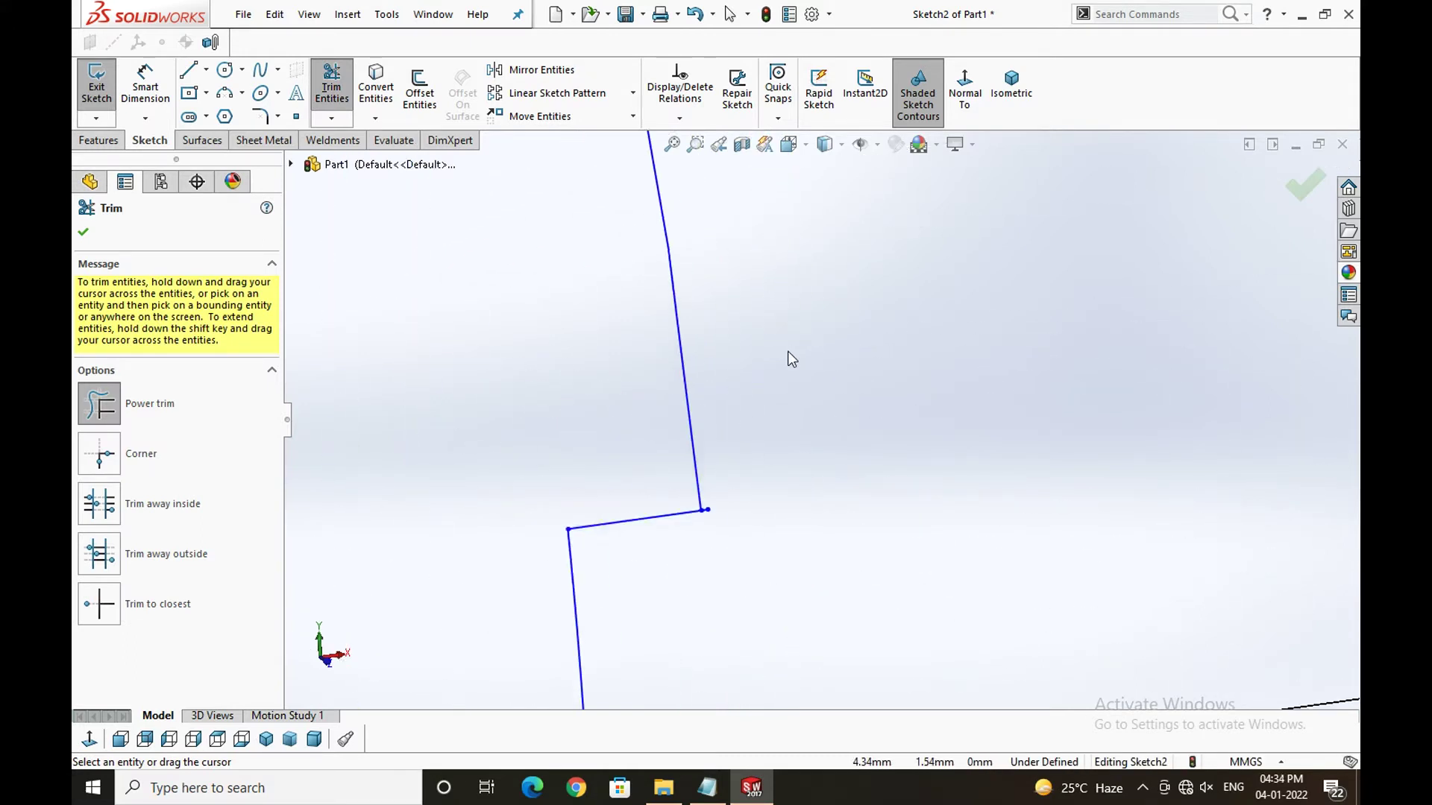
pyautogui.scroll(-2, 678, 602)
pyautogui.click(666, 606)
# - Trim the remaining corner stubs and stray lower segment so the profile closes, then exit Trim
pyautogui.scroll(2, 657, 634)
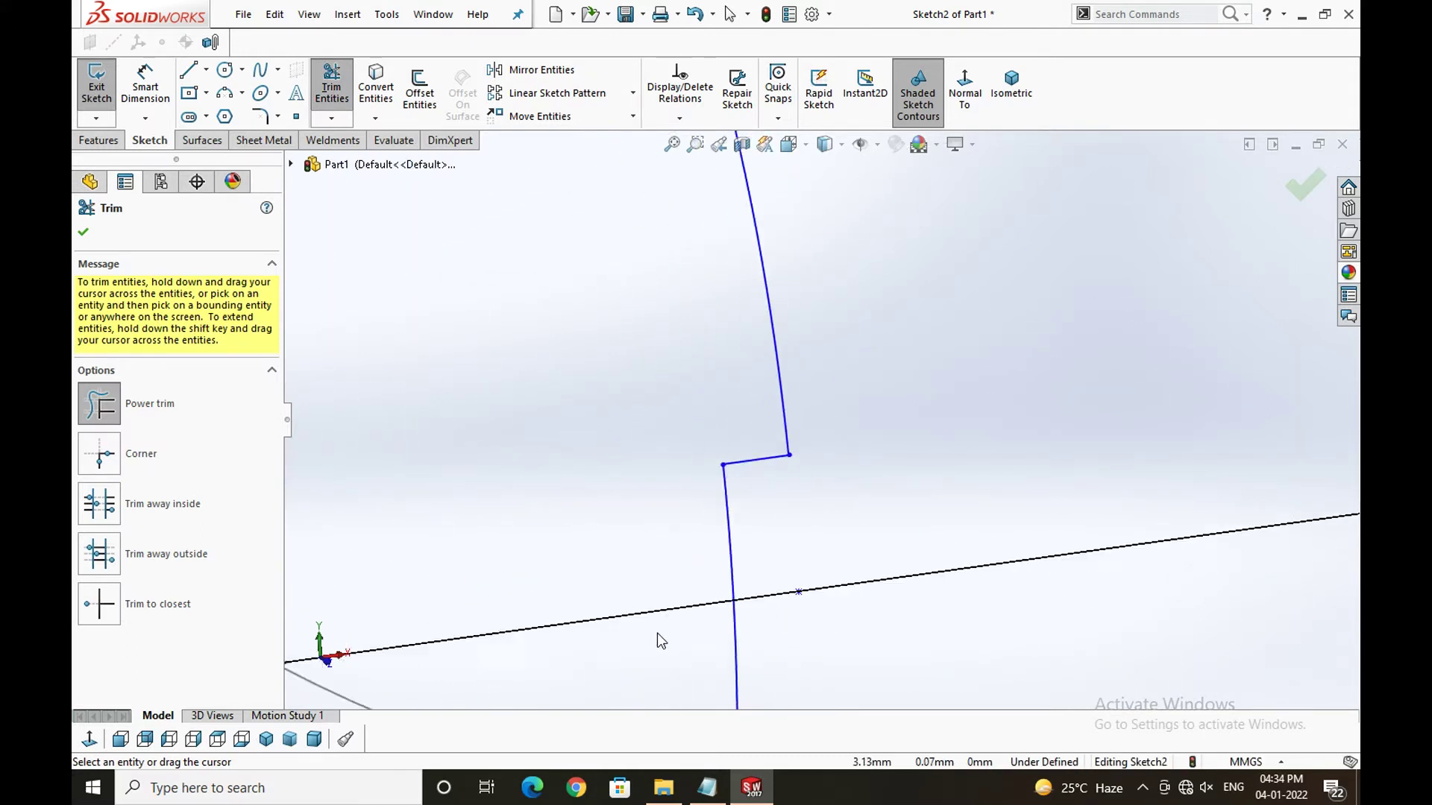
pyautogui.scroll(3, 656, 633)
pyautogui.scroll(-3, 656, 633)
pyautogui.scroll(-2, 772, 347)
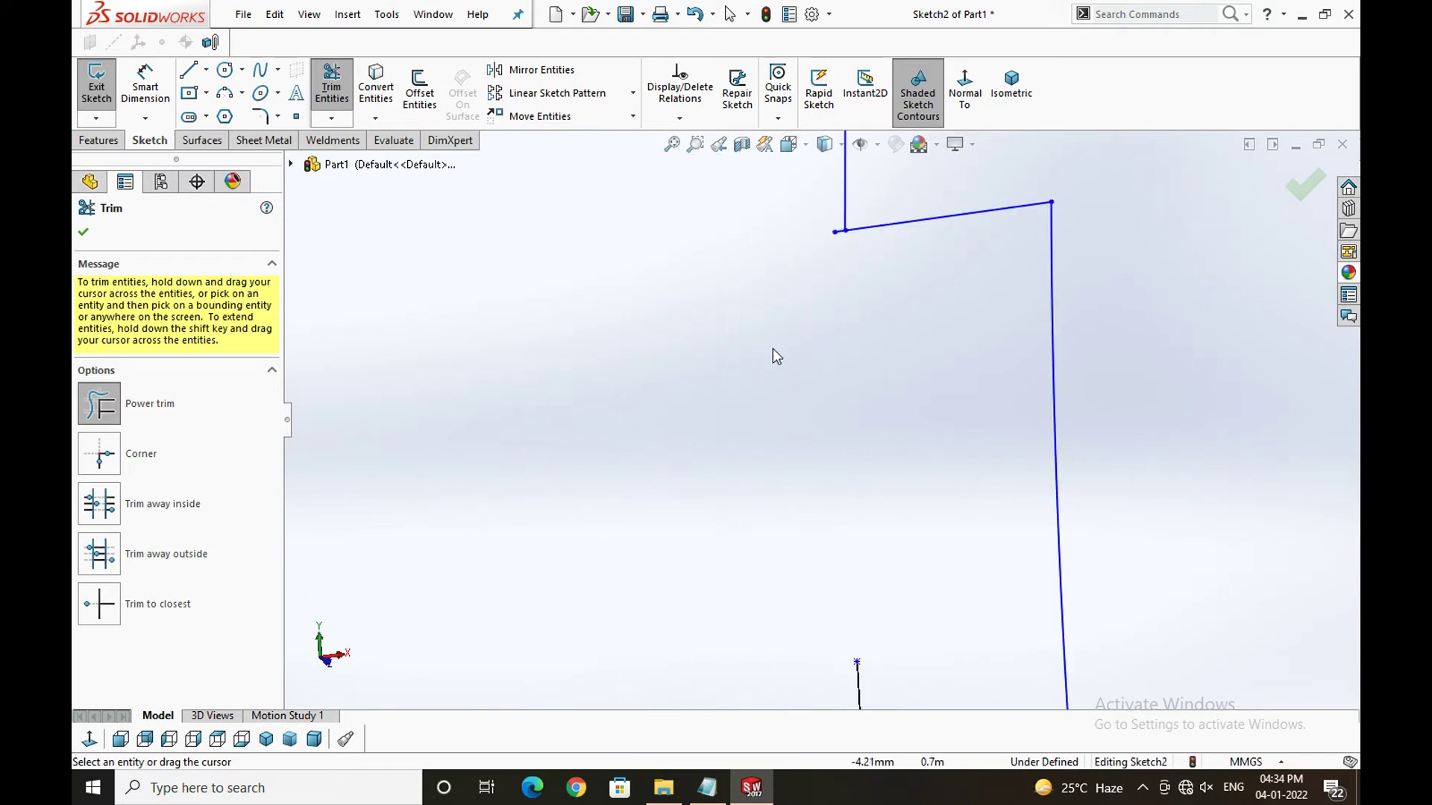
pyautogui.scroll(-2, 786, 253)
pyautogui.moveTo(786, 253); pyautogui.dragTo(783, 223)
pyautogui.scroll(2, 783, 418)
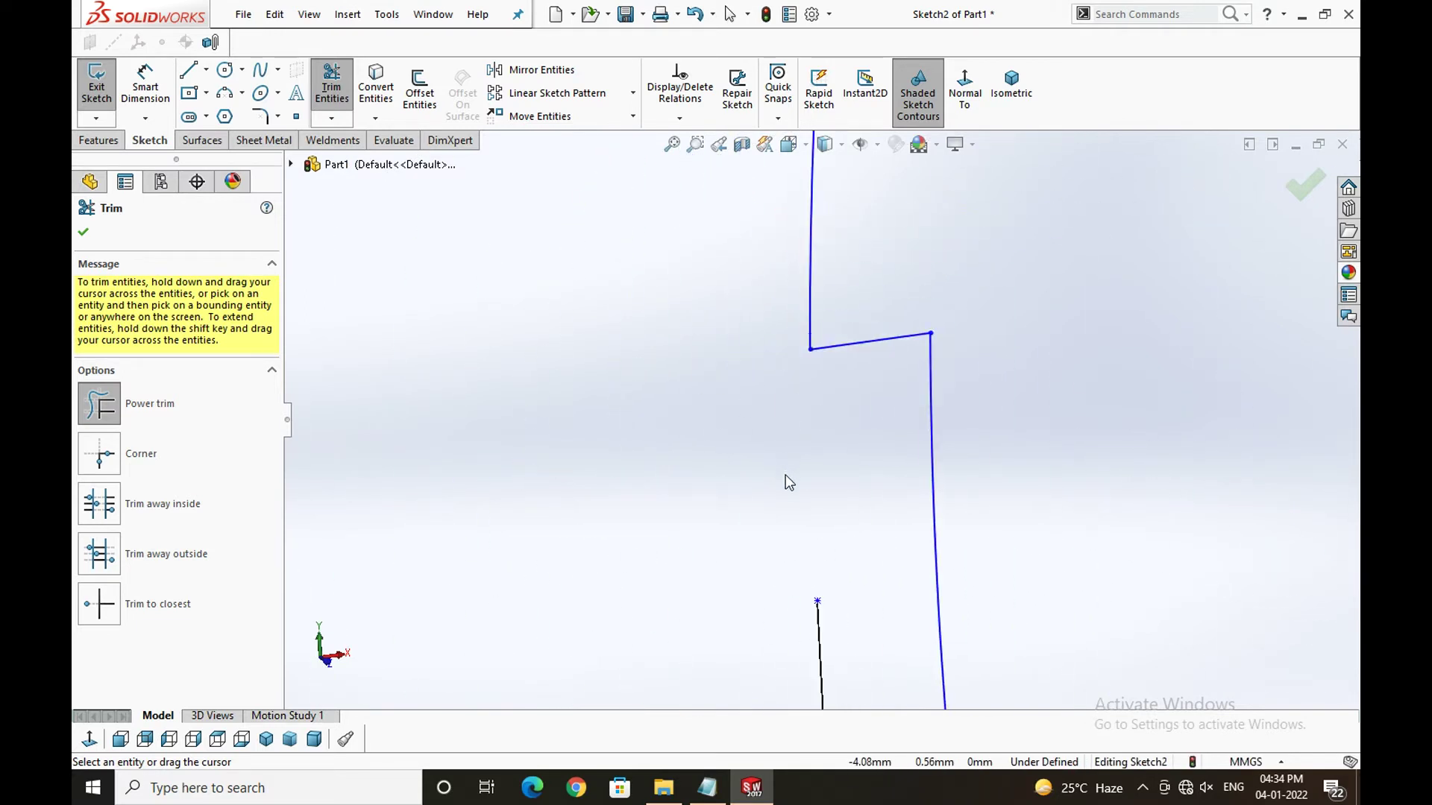
pyautogui.scroll(2, 783, 479)
pyautogui.moveTo(818, 525); pyautogui.dragTo(815, 666)
pyautogui.scroll(-3, 820, 667)
pyautogui.scroll(-2, 820, 667)
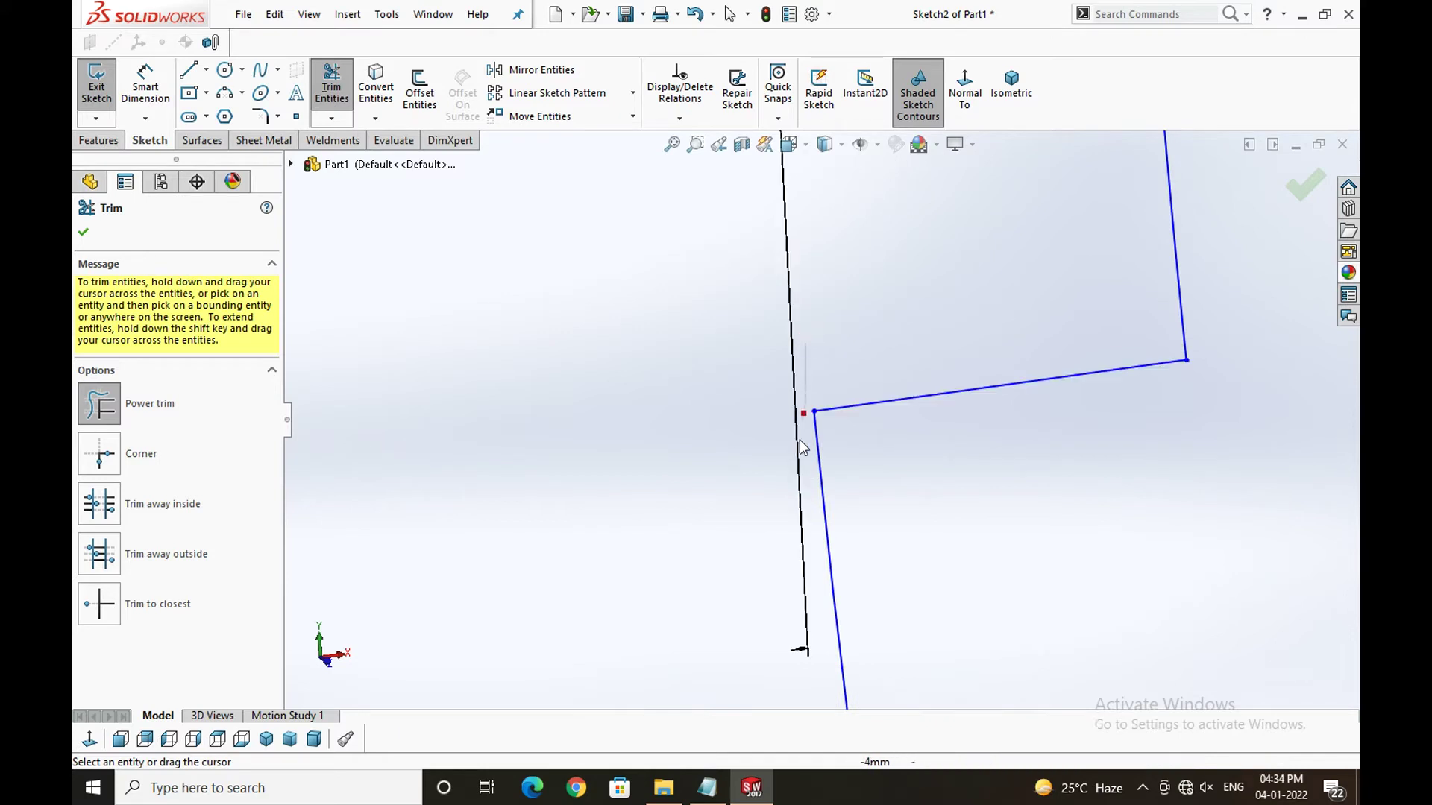
pyautogui.click(806, 410)
pyautogui.scroll(1, 1090, 500)
pyautogui.scroll(2, 1084, 472)
pyautogui.scroll(2, 1084, 471)
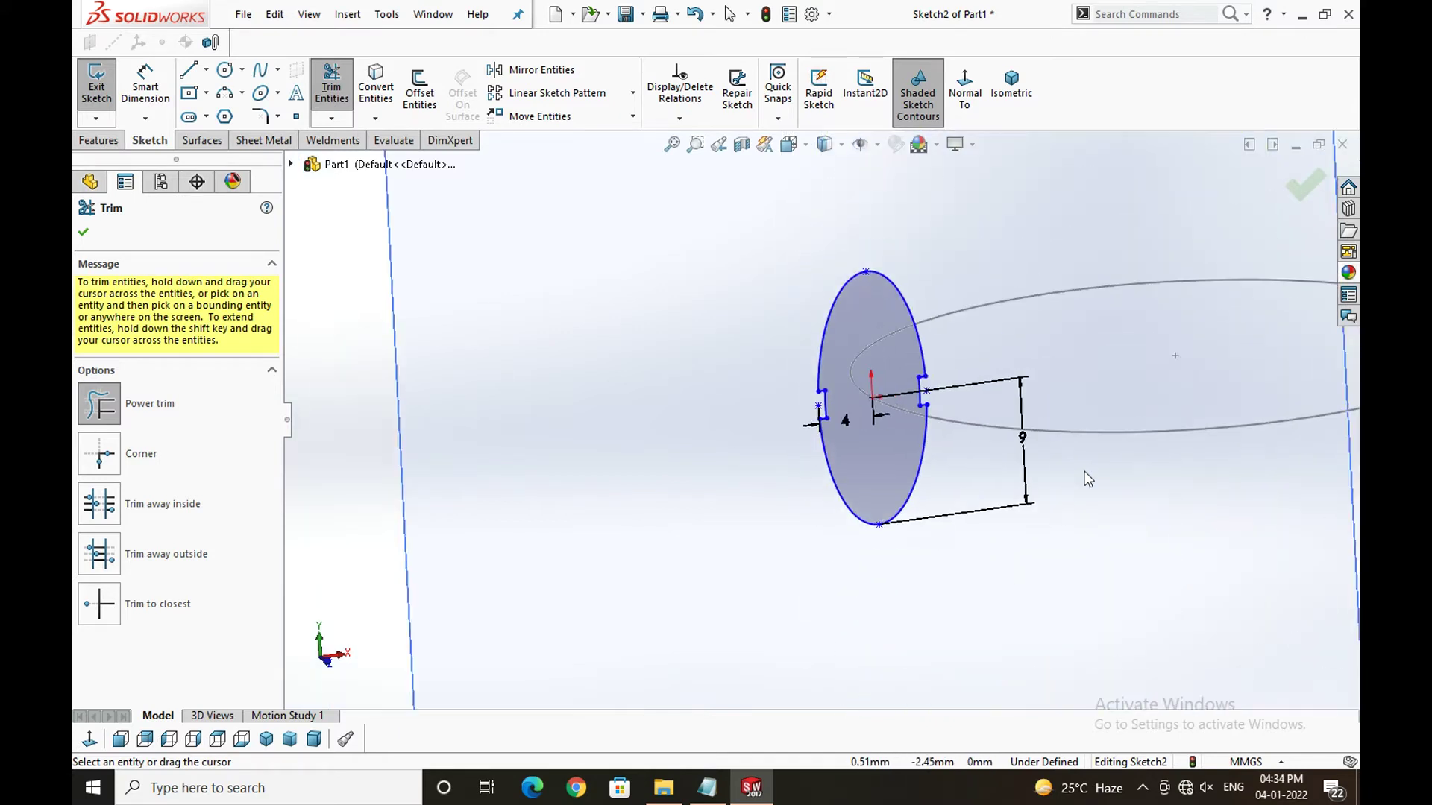
pyautogui.scroll(1, 1087, 479)
pyautogui.moveTo(1130, 486); pyautogui.dragTo(1208, 395, button='middle')
pyautogui.click(1304, 186)
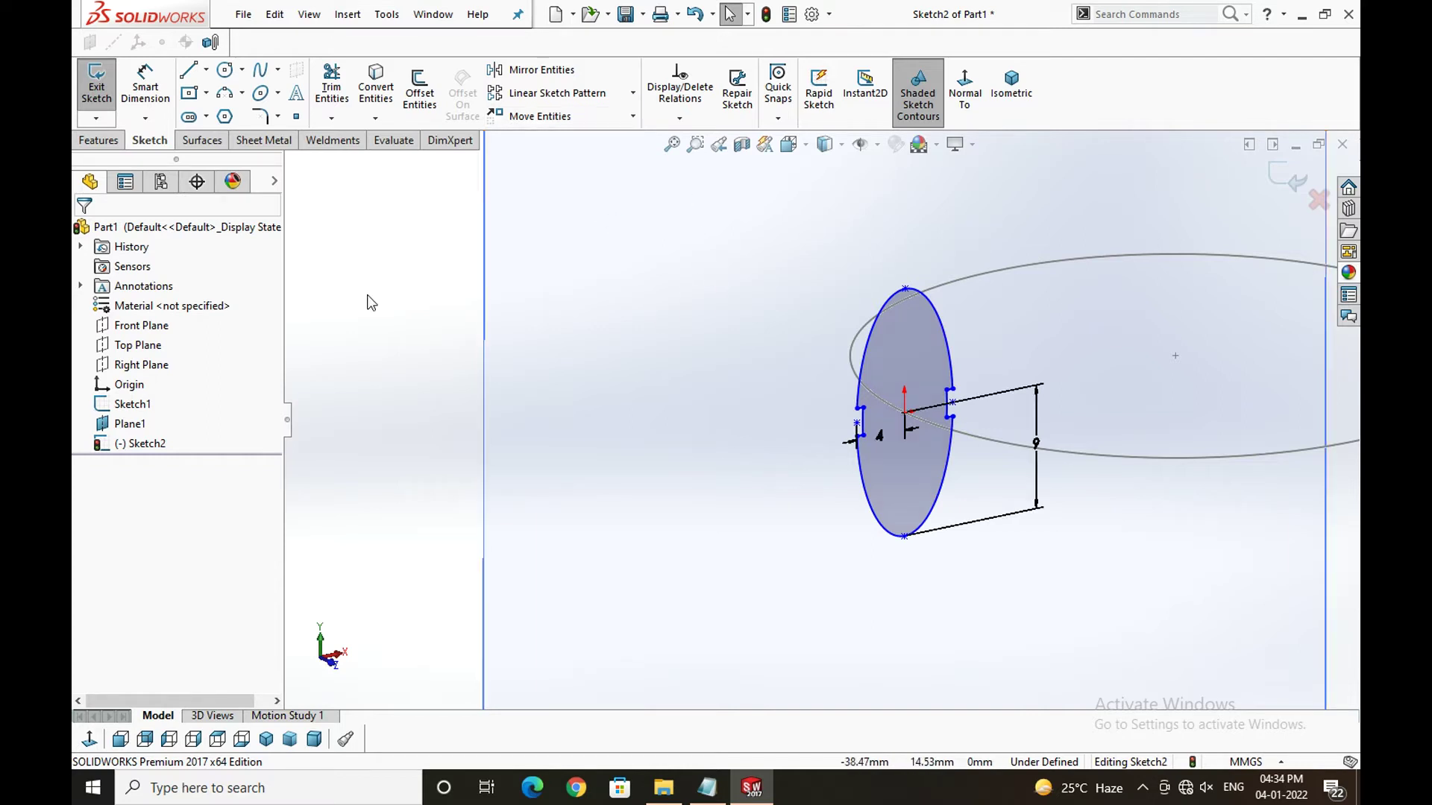
# - Start a sweep with notched ellipse Sketch2 as profile and circle Sketch1 as path
pyautogui.click(112, 140)
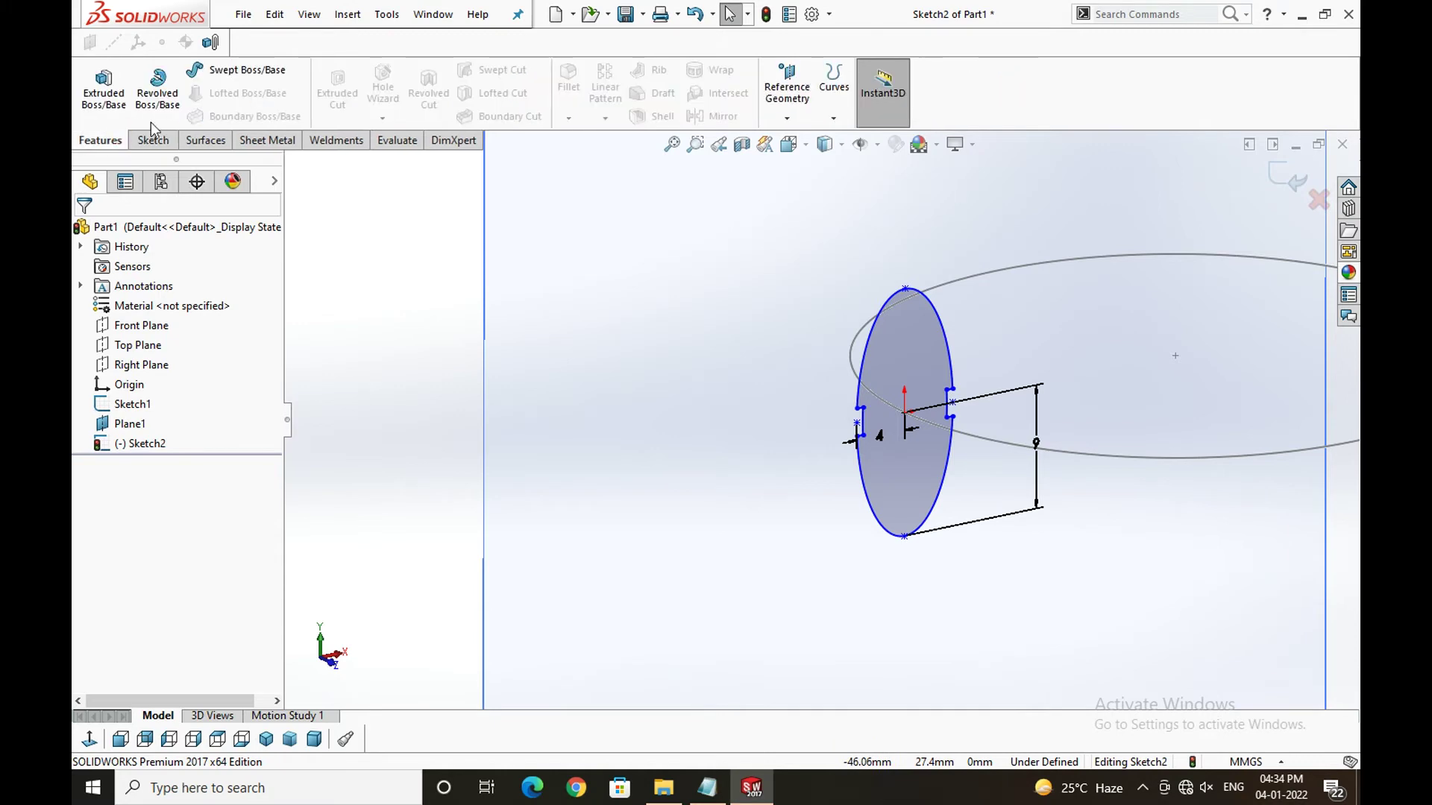
pyautogui.click(216, 69)
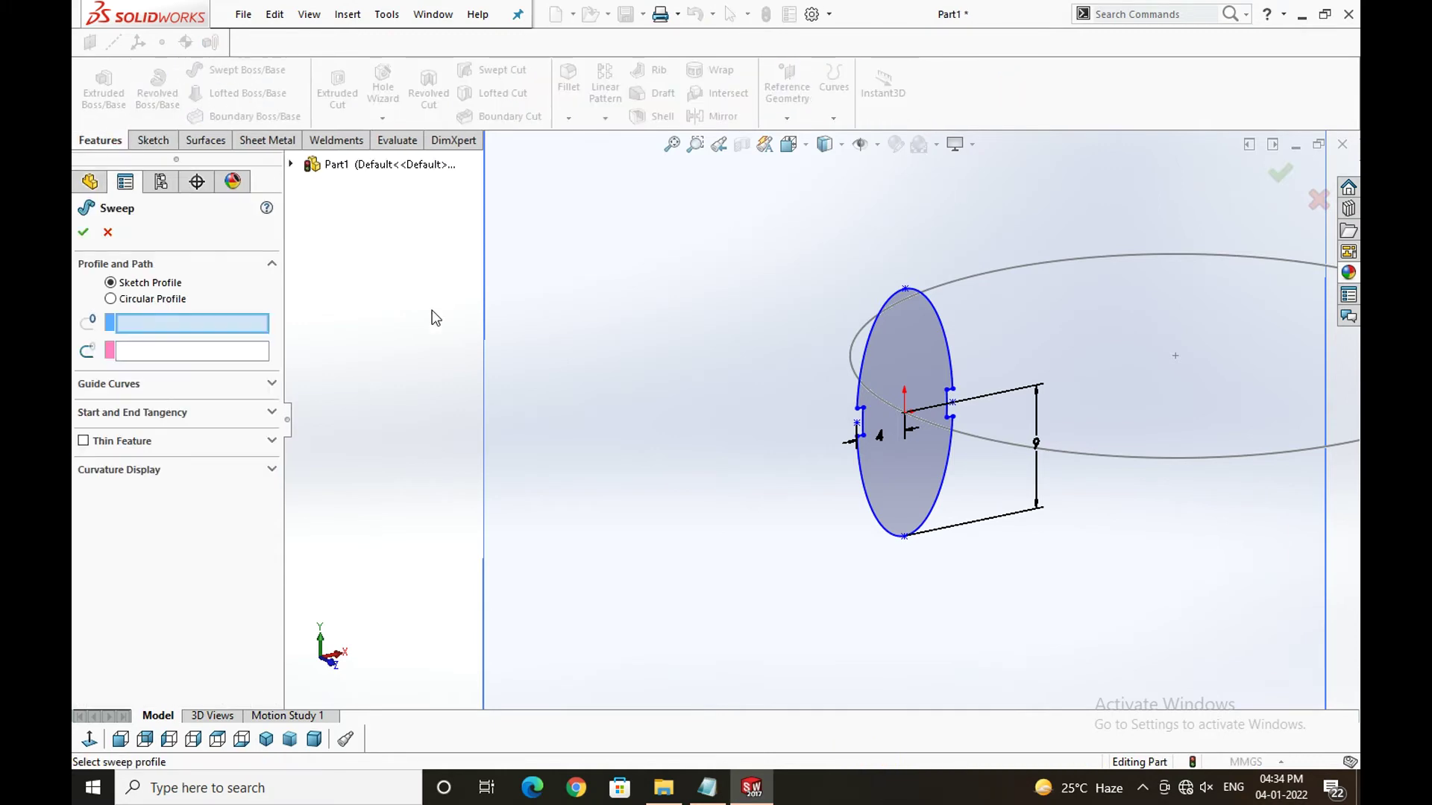
pyautogui.click(865, 335)
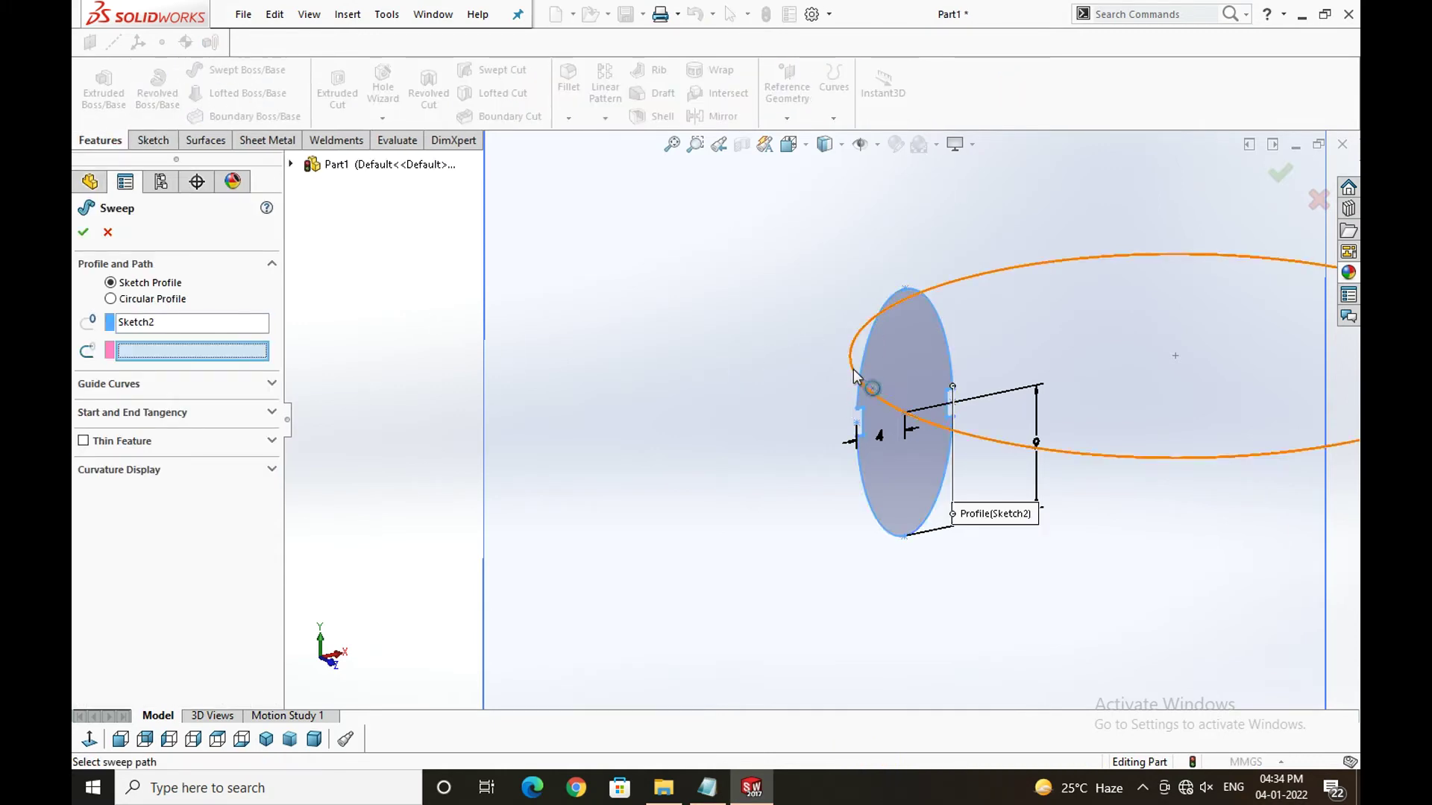
pyautogui.click(853, 371)
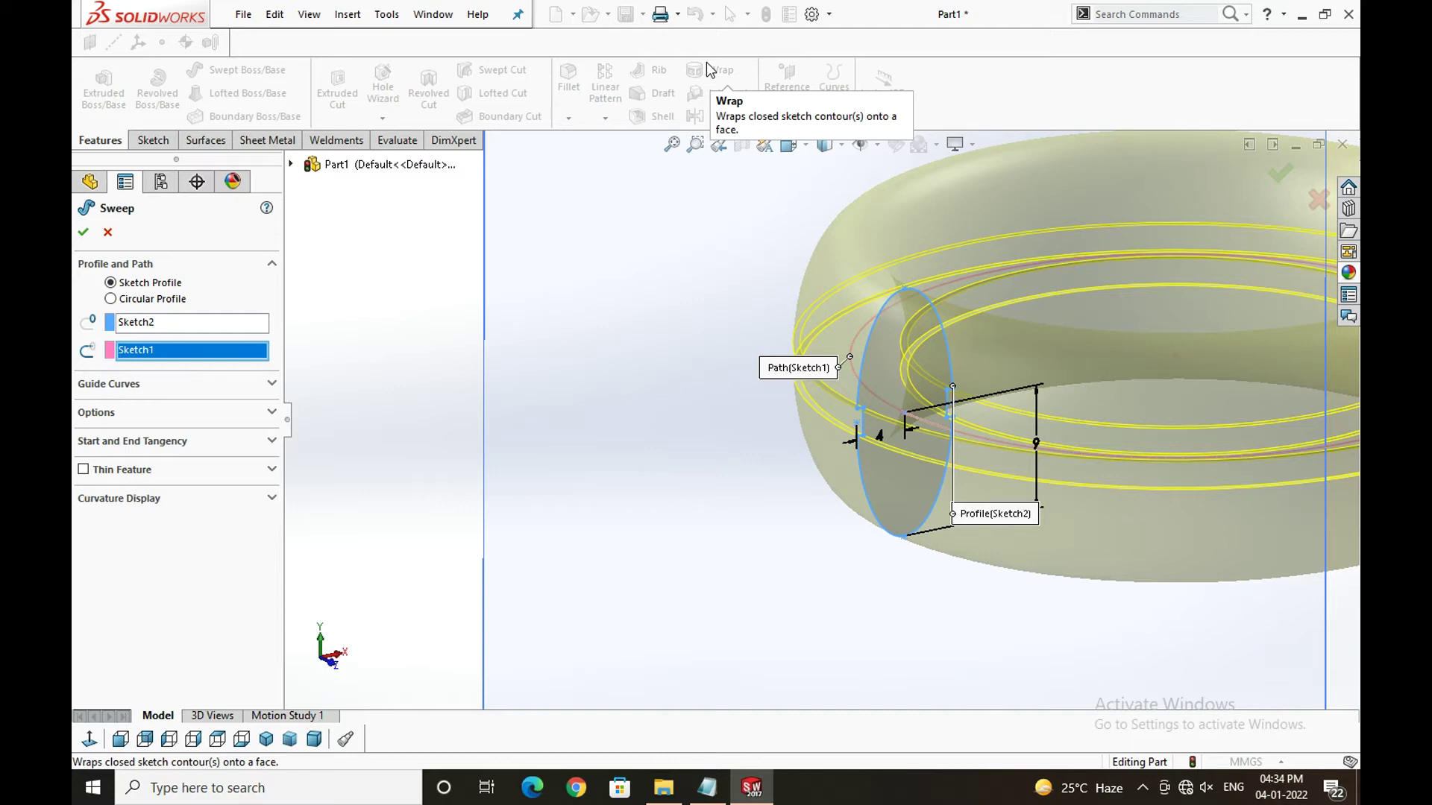
pyautogui.scroll(5, 858, 448)
pyautogui.moveTo(880, 507)
pyautogui.mouseDown(button='middle')
pyautogui.moveTo(939, 558)
pyautogui.moveTo(914, 502)
pyautogui.moveTo(930, 451)
pyautogui.mouseUp(button='middle')
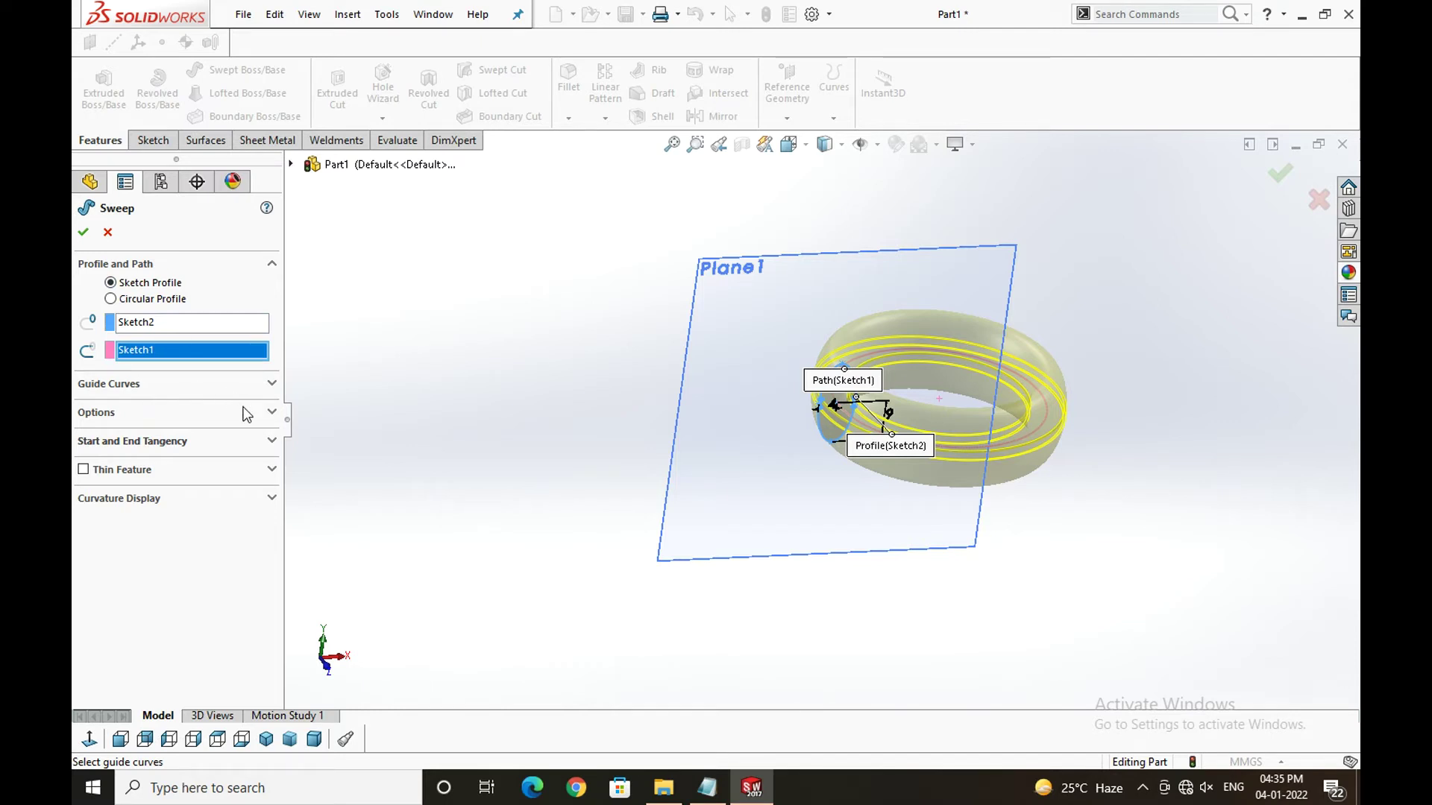
# - Review sweep options, keeping Follow Path orientation, no twist, and start/end tangency None
pyautogui.click(272, 411)
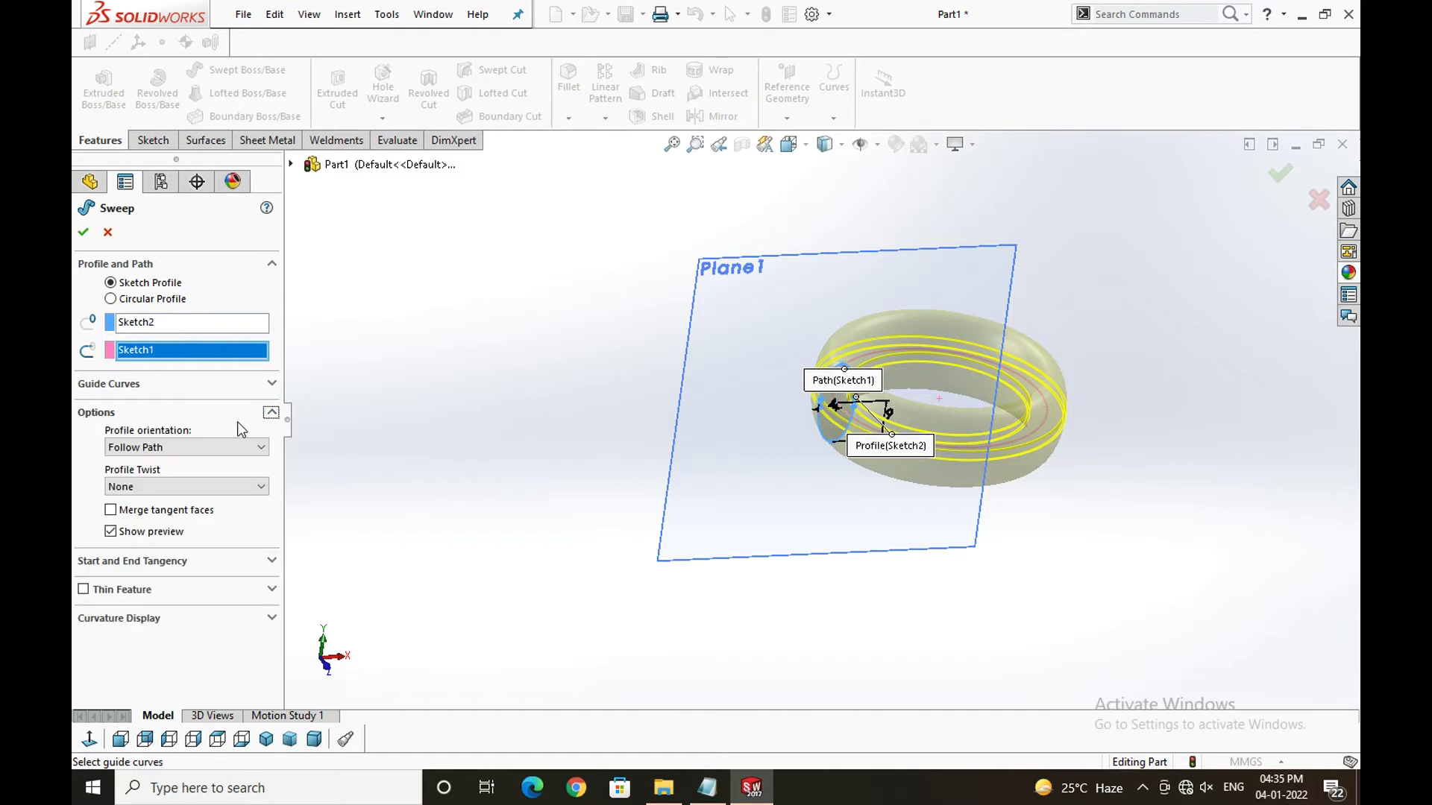
pyautogui.click(206, 446)
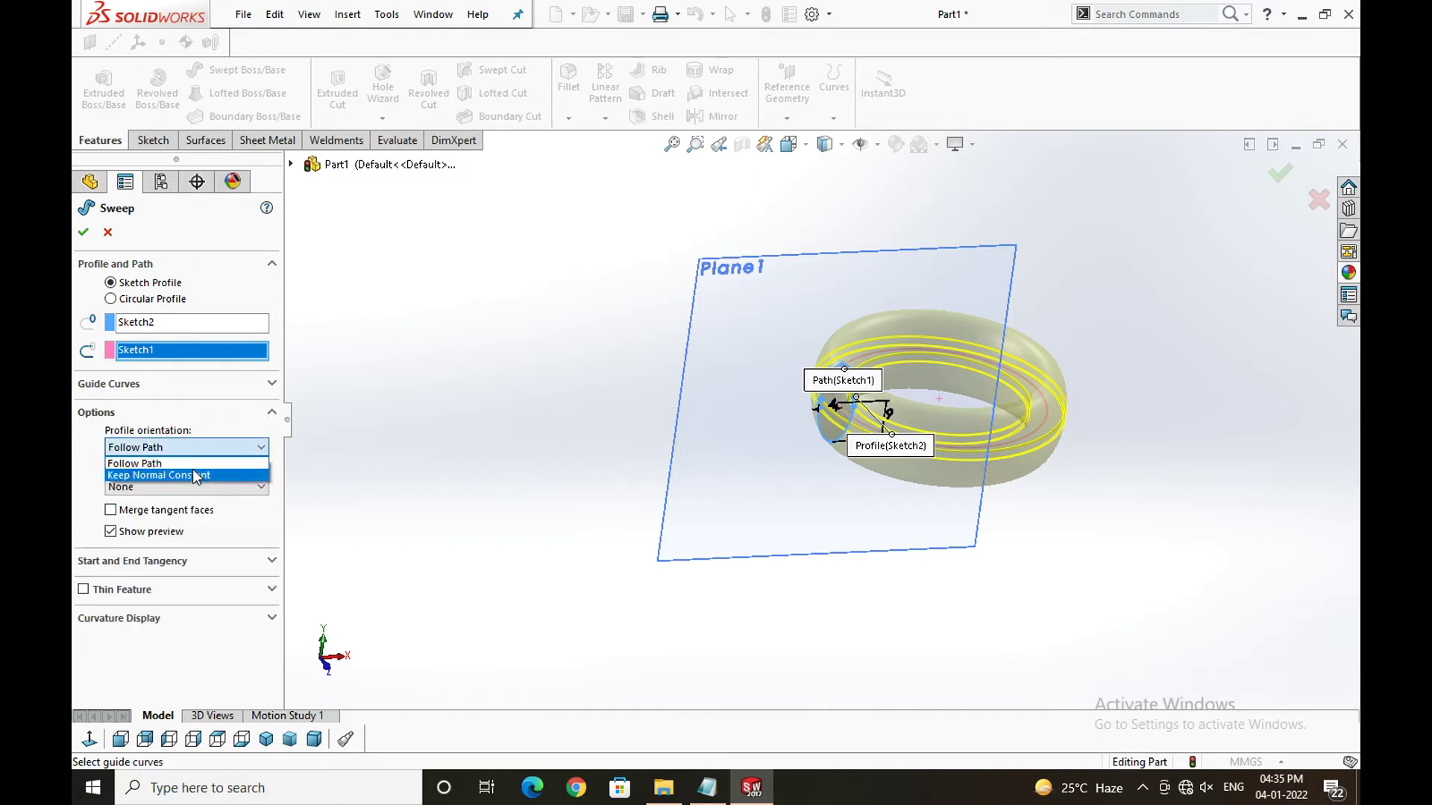
pyautogui.click(194, 463)
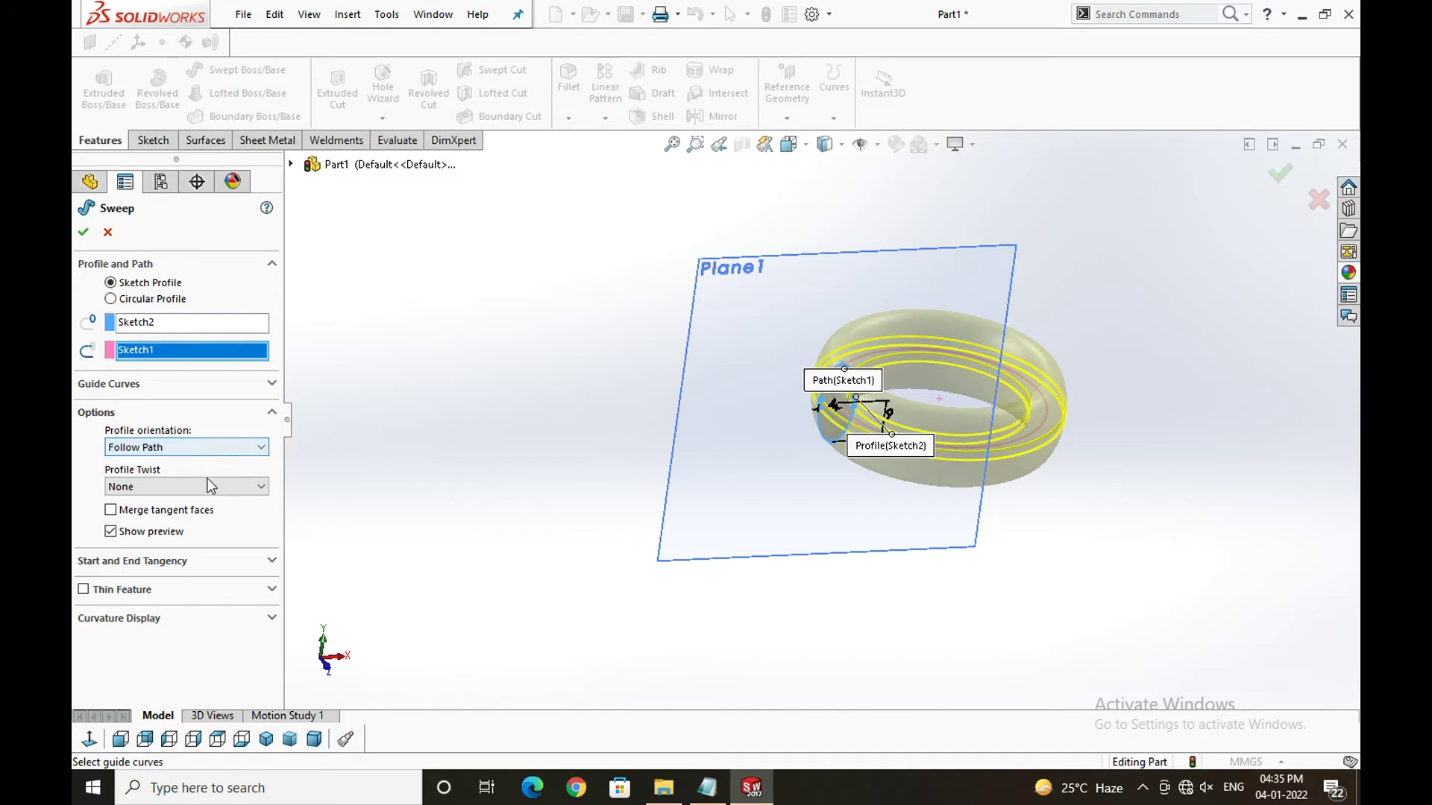
pyautogui.click(209, 485)
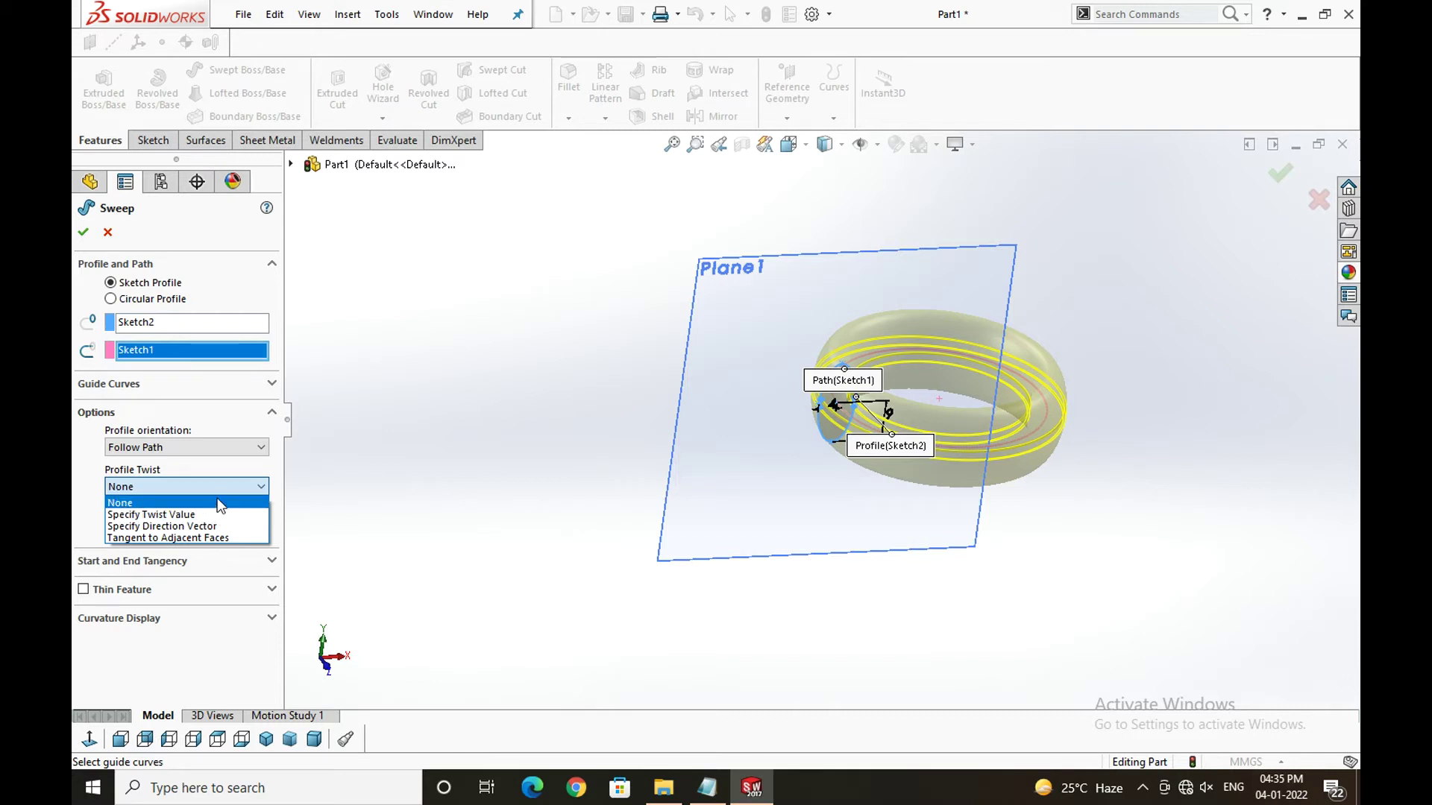
pyautogui.click(218, 490)
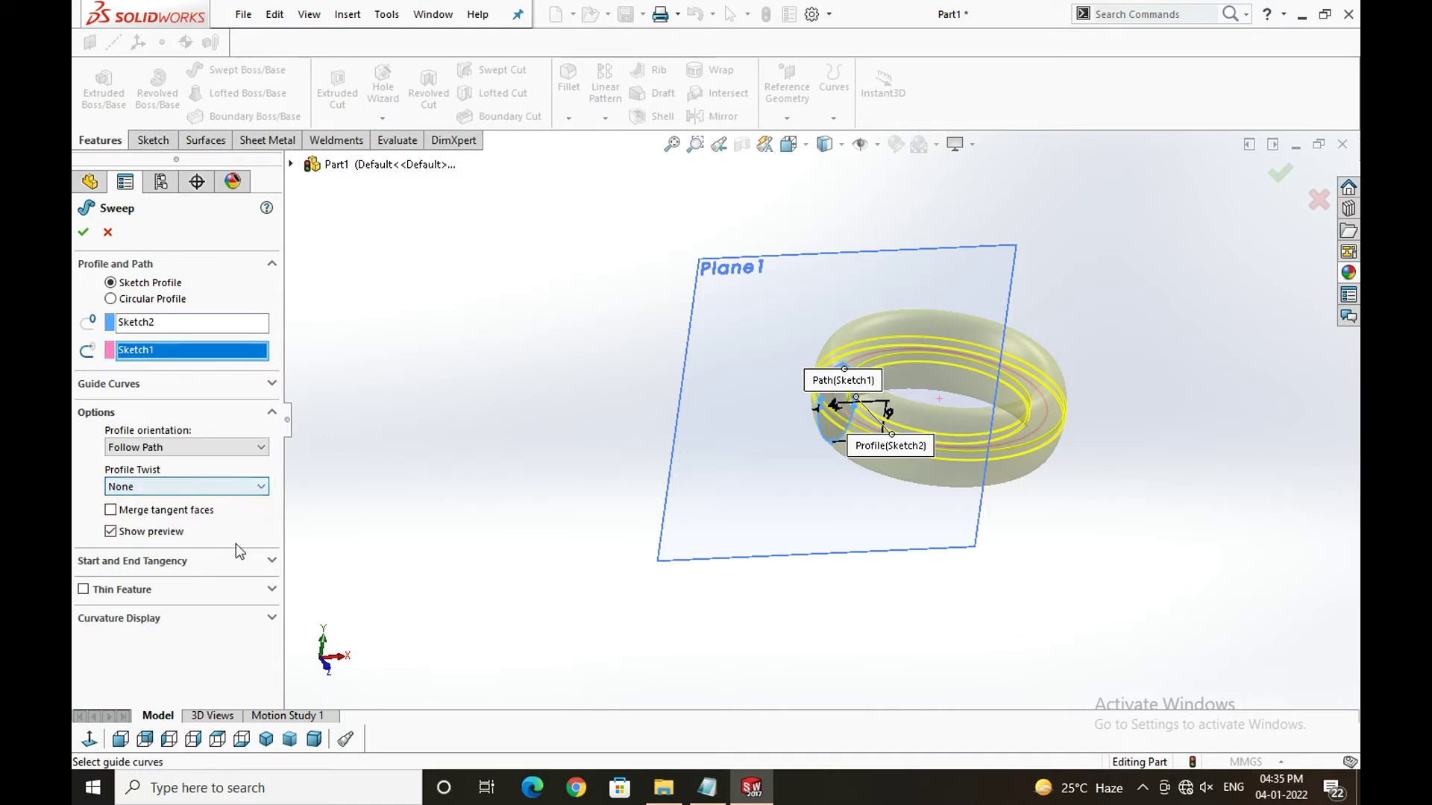
pyautogui.click(255, 561)
pyautogui.click(230, 595)
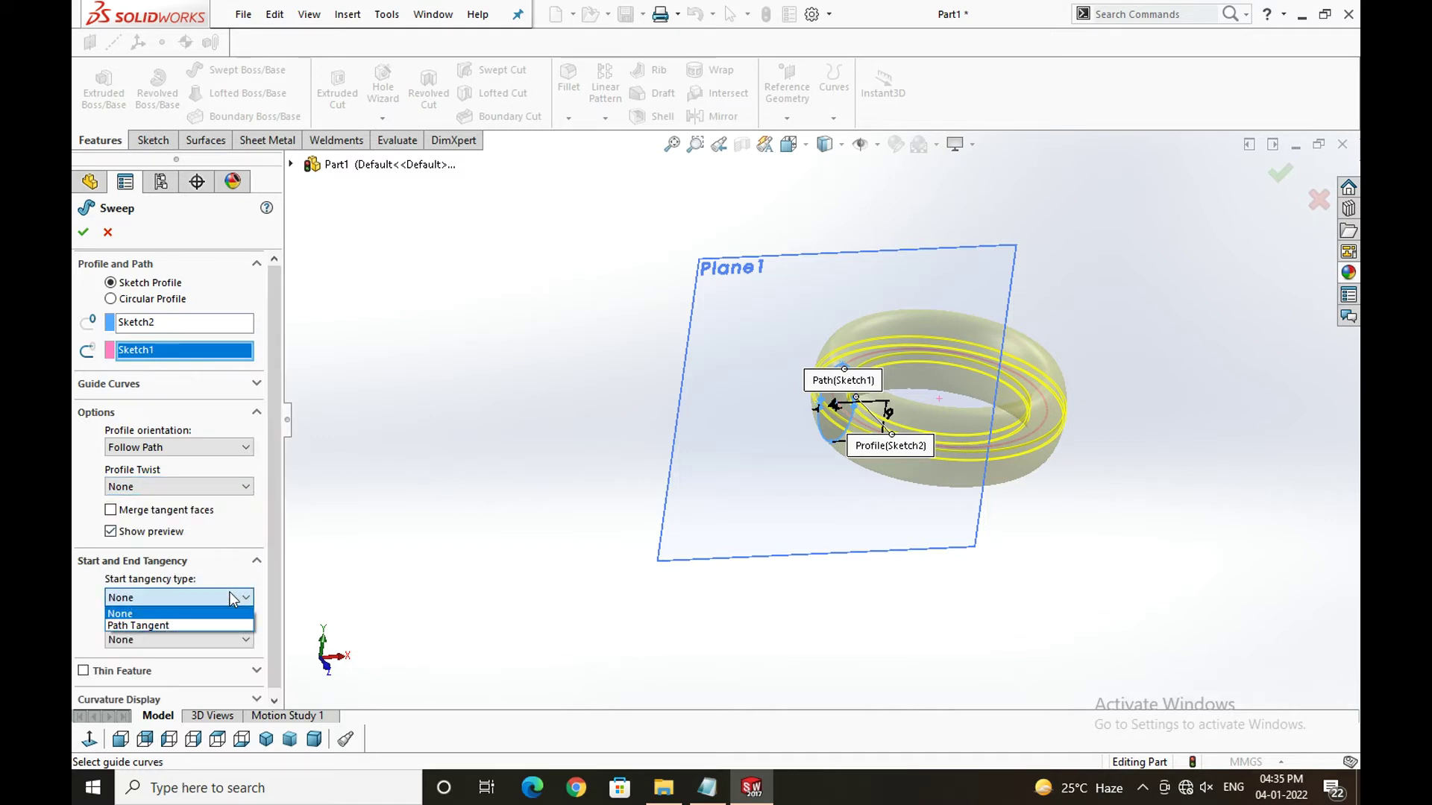
pyautogui.click(231, 599)
pyautogui.click(213, 616)
pyautogui.click(194, 625)
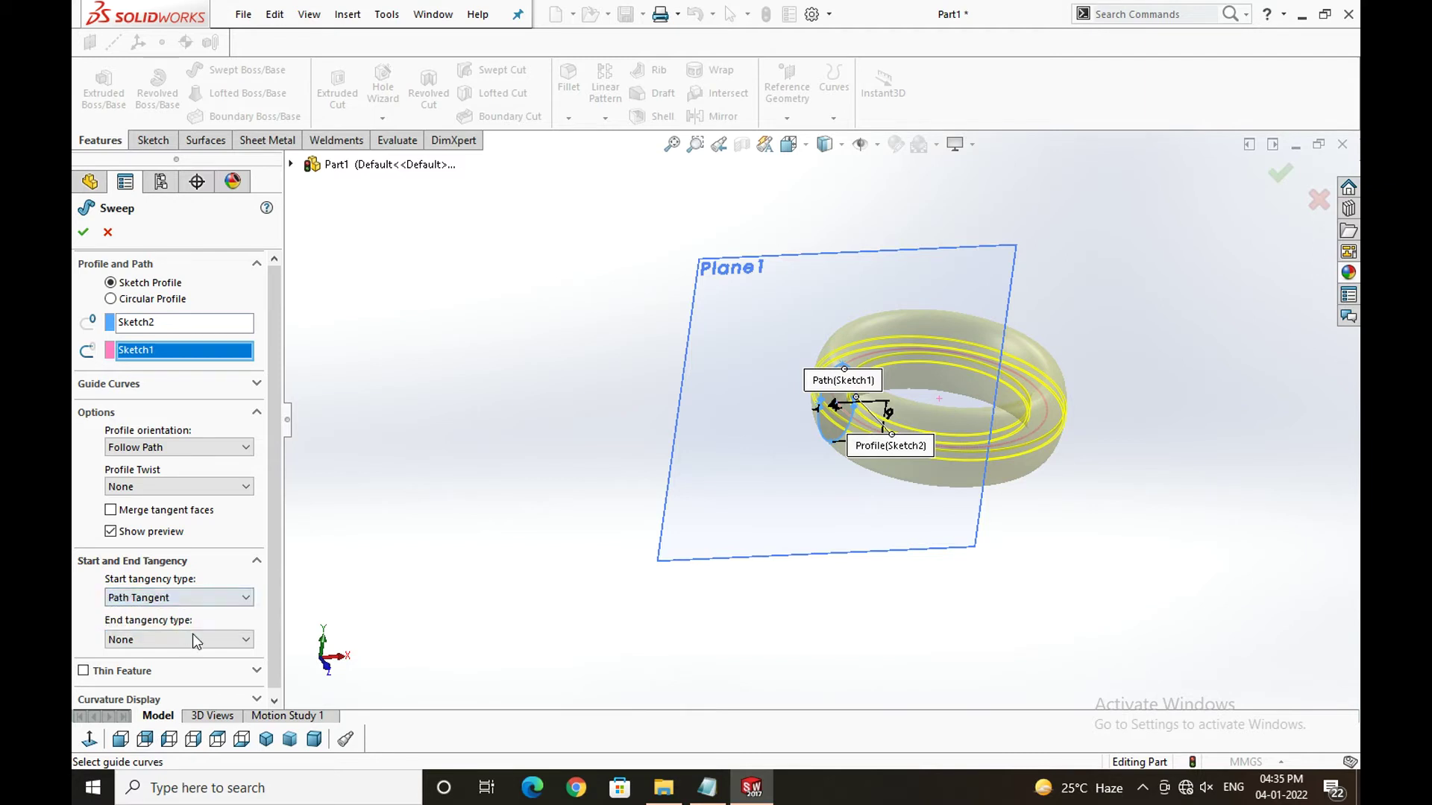
pyautogui.click(199, 640)
pyautogui.click(199, 598)
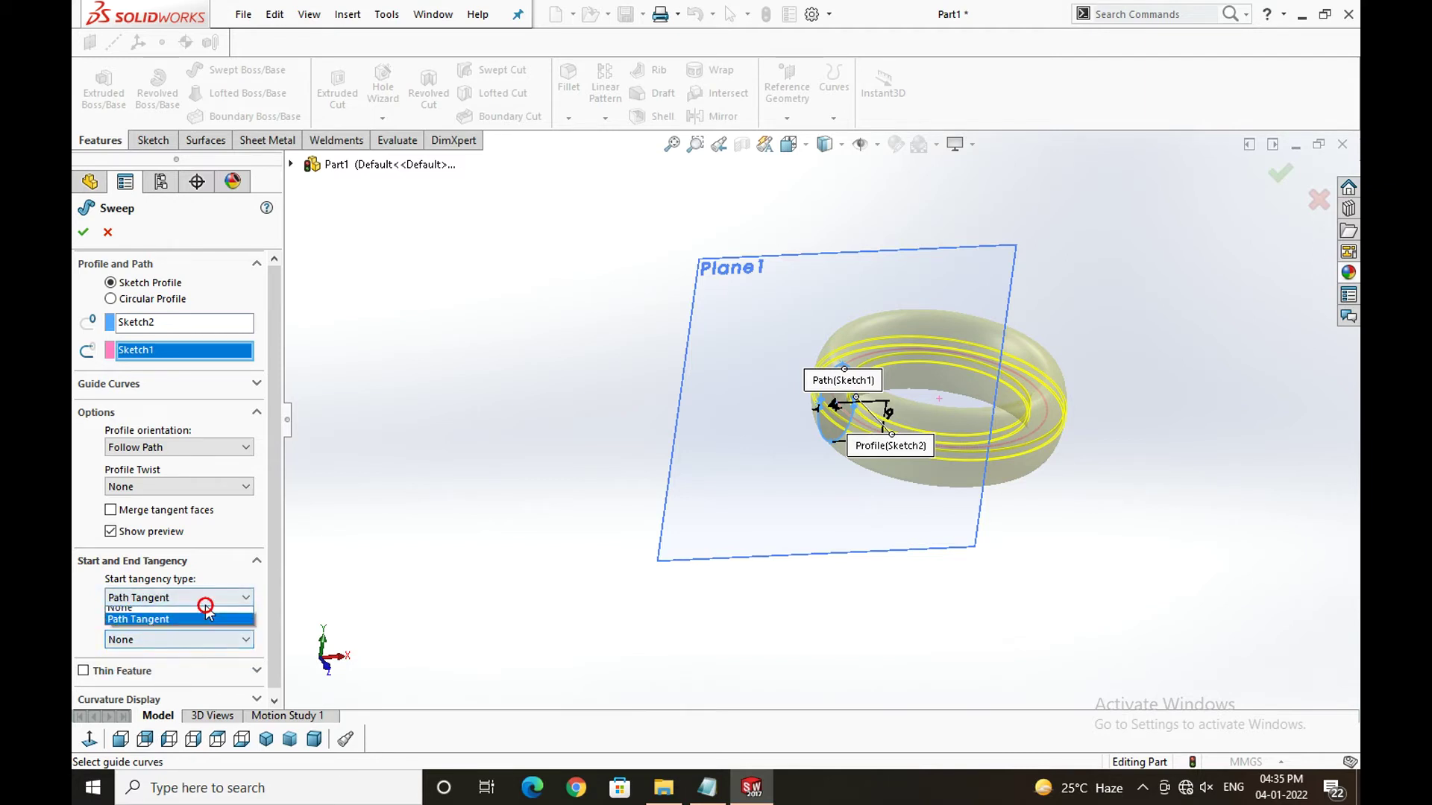
pyautogui.click(201, 613)
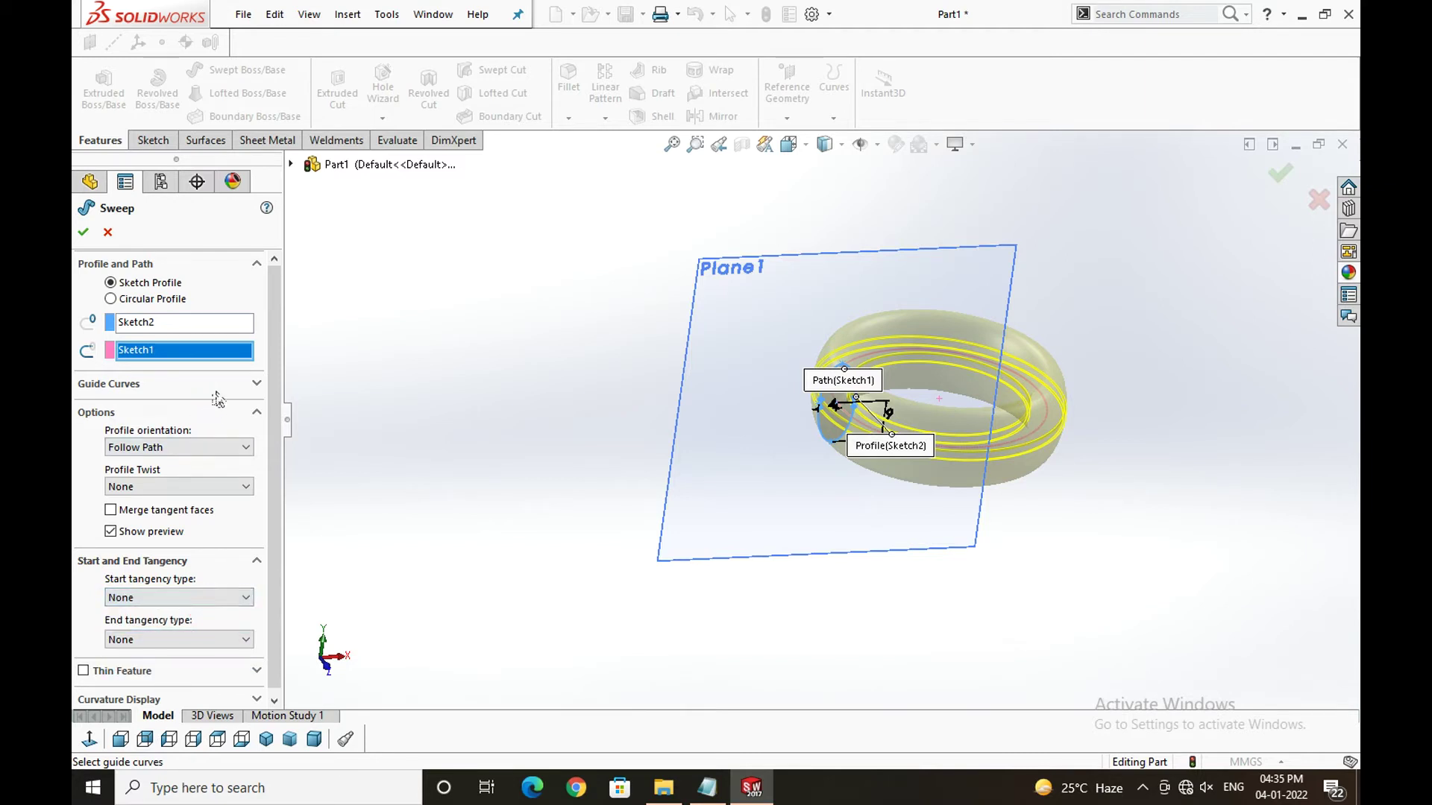
# - Inspect the guide curve and curvature display options, leaving orientation at Follow Path
pyautogui.click(255, 384)
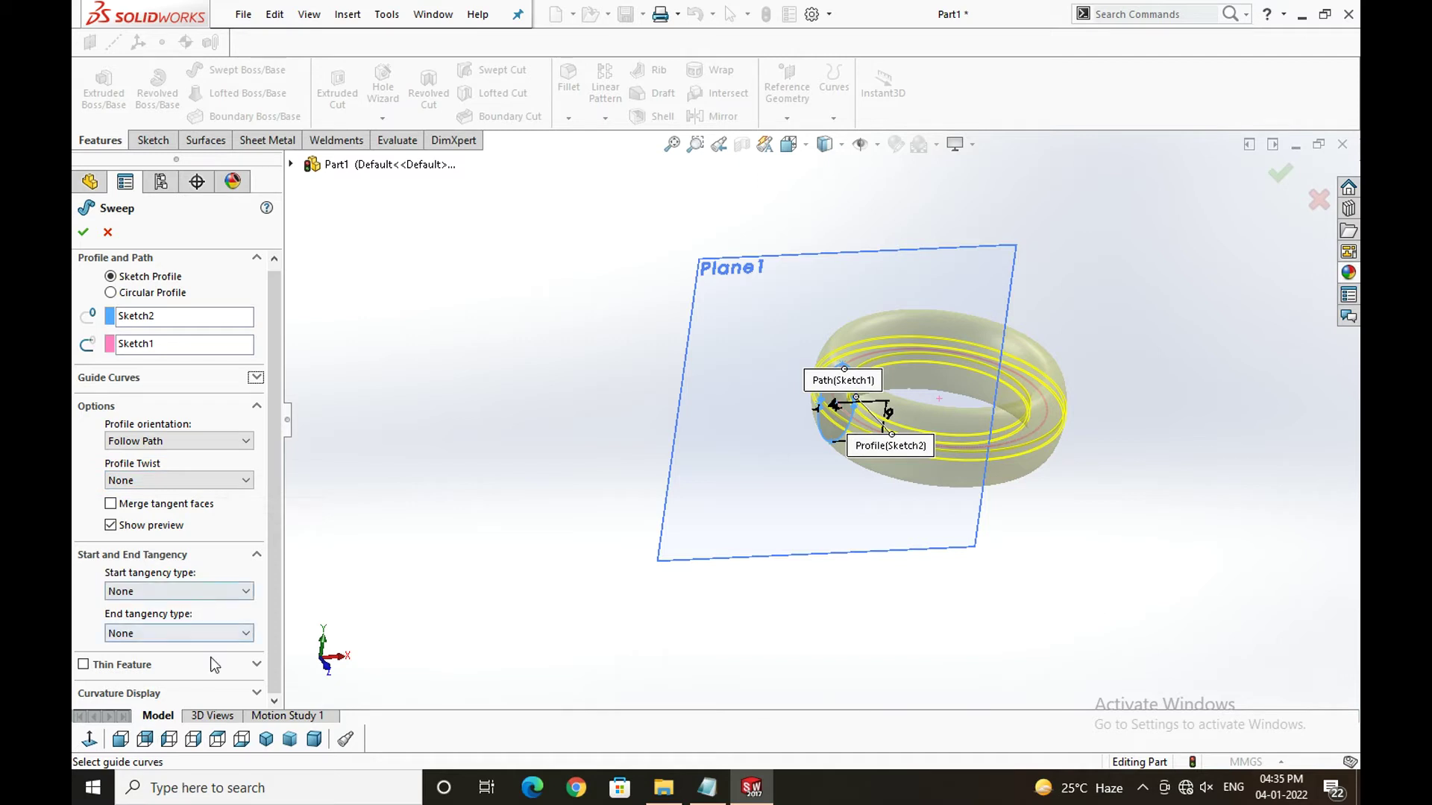
pyautogui.click(256, 692)
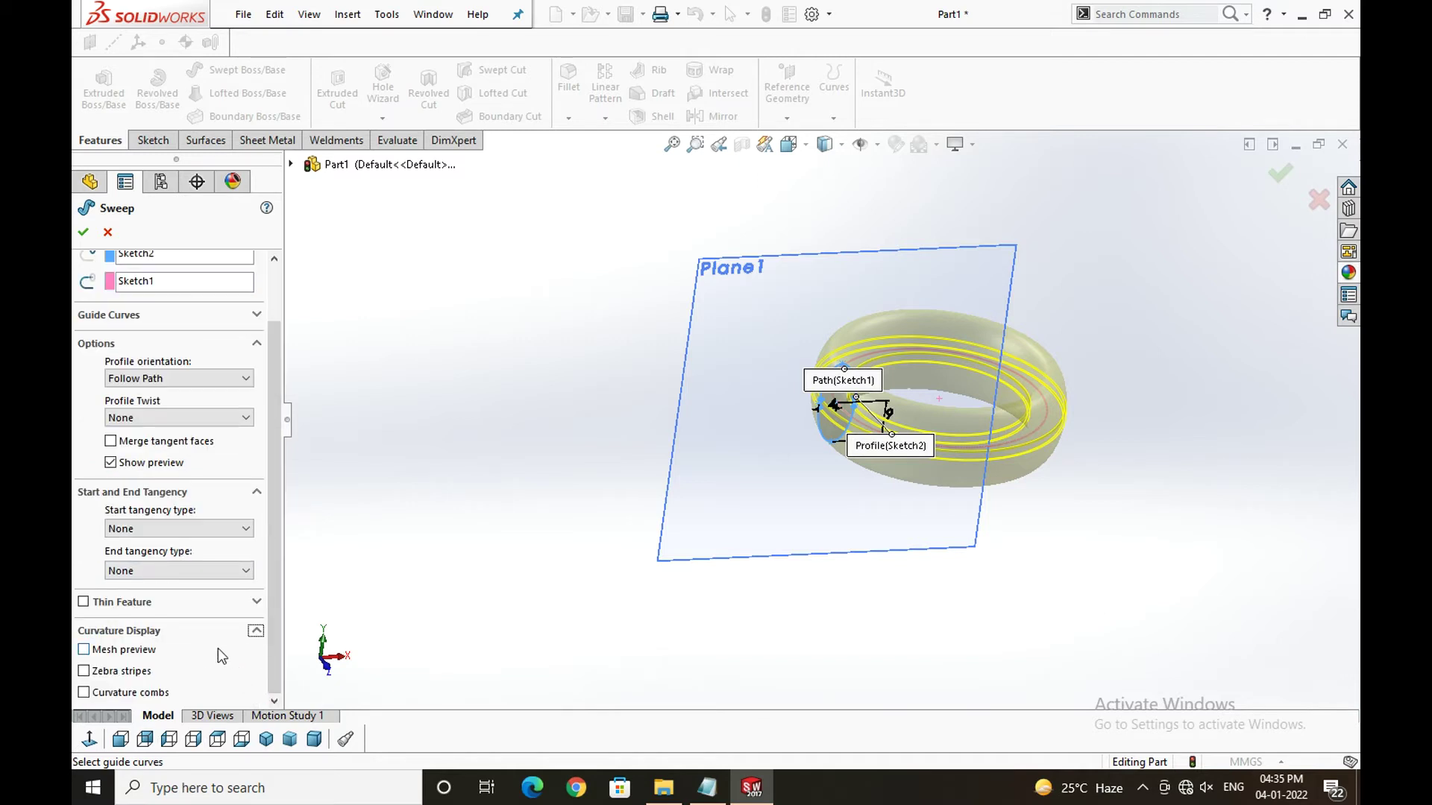
pyautogui.click(256, 633)
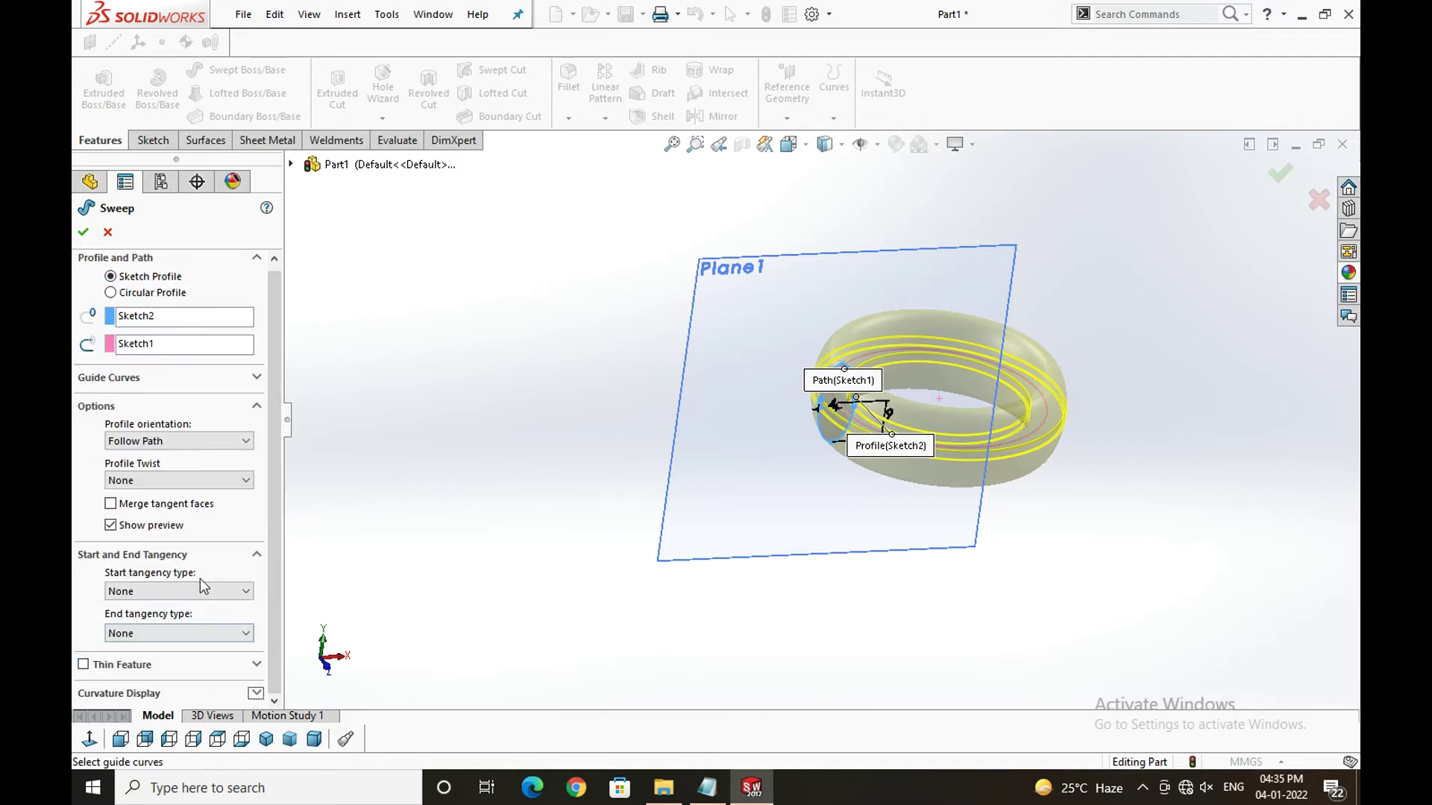
pyautogui.click(198, 439)
pyautogui.click(196, 441)
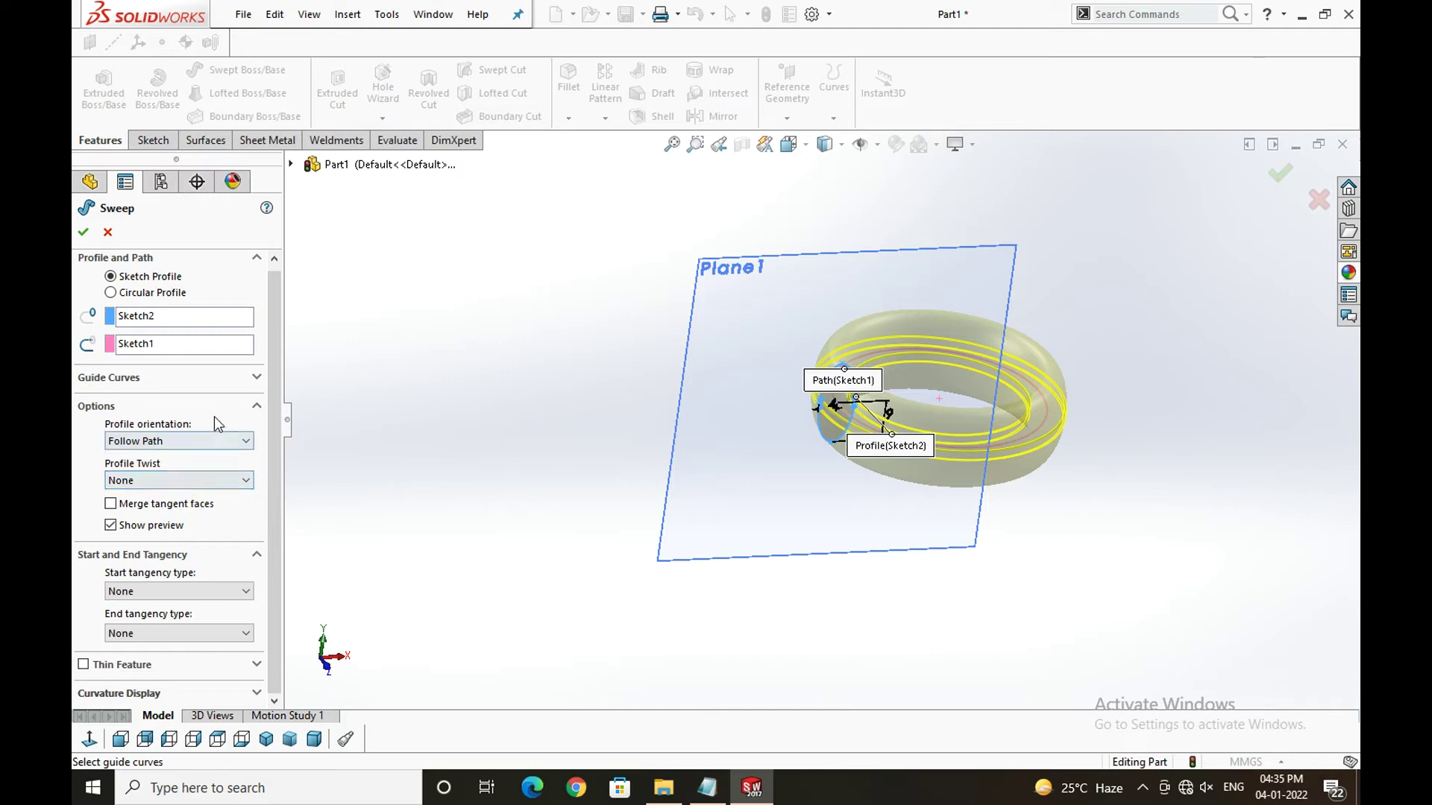
pyautogui.click(256, 378)
pyautogui.click(256, 378)
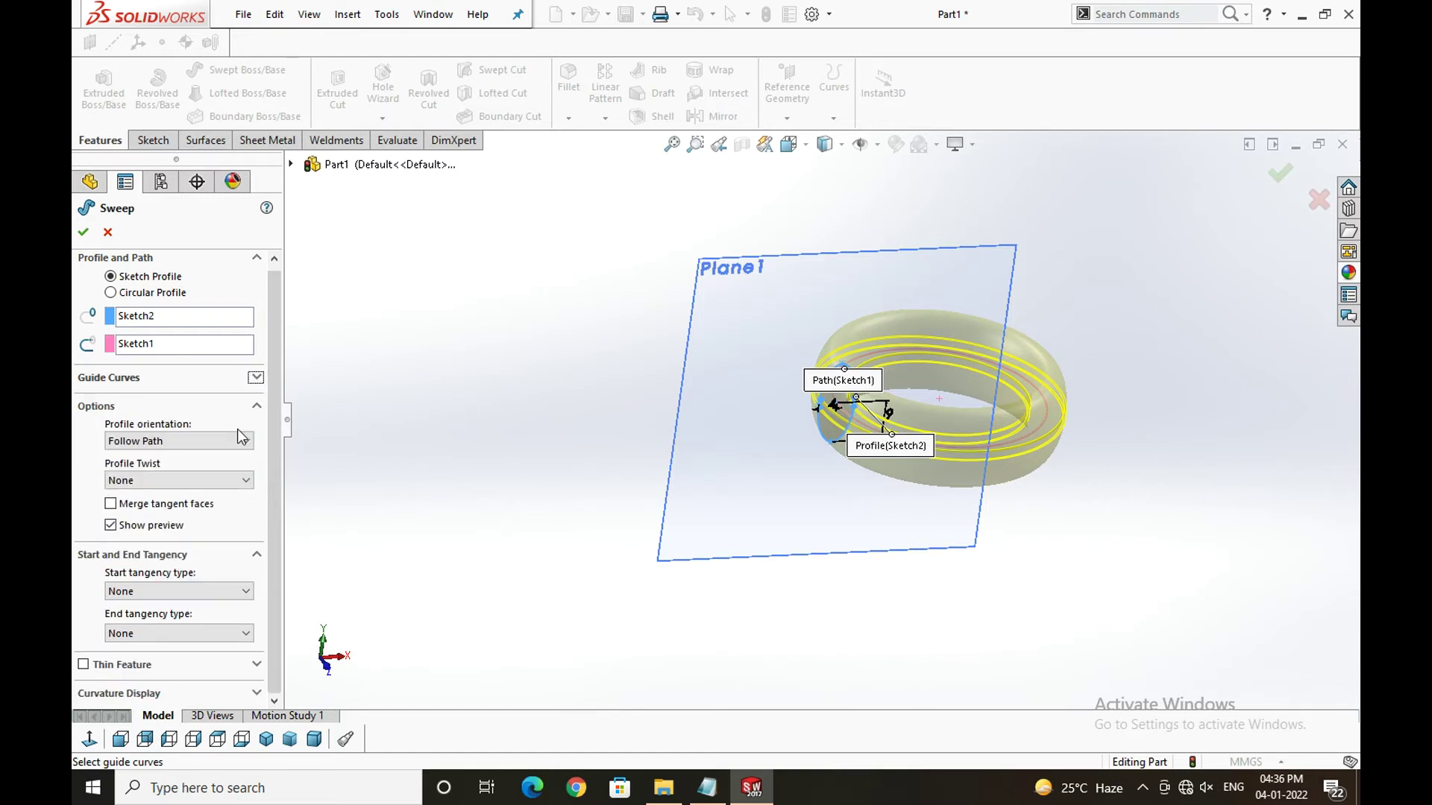
# - Set Profile Twist to Specify Twist Value with 4 revolutions and create the sweep
pyautogui.click(246, 481)
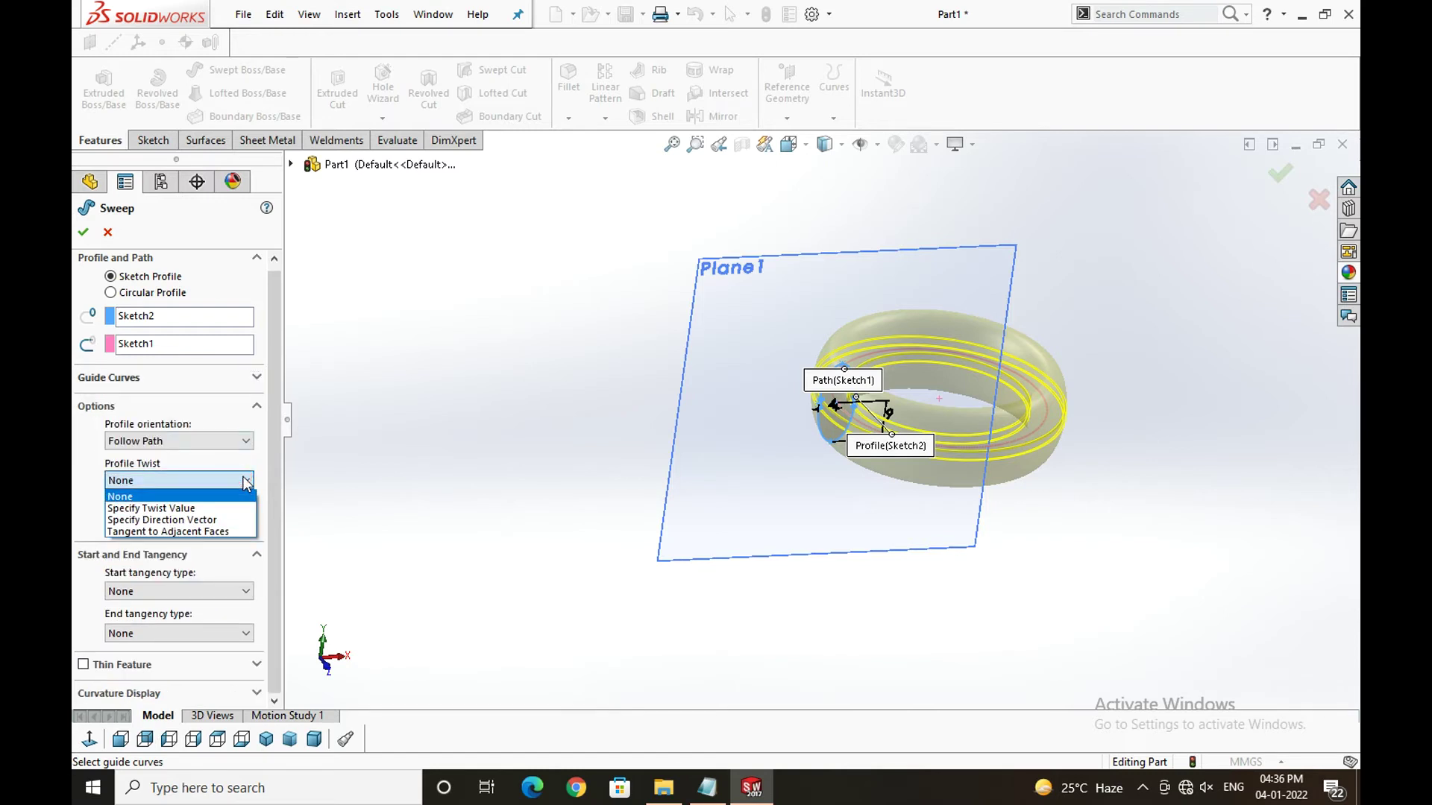
pyautogui.click(199, 509)
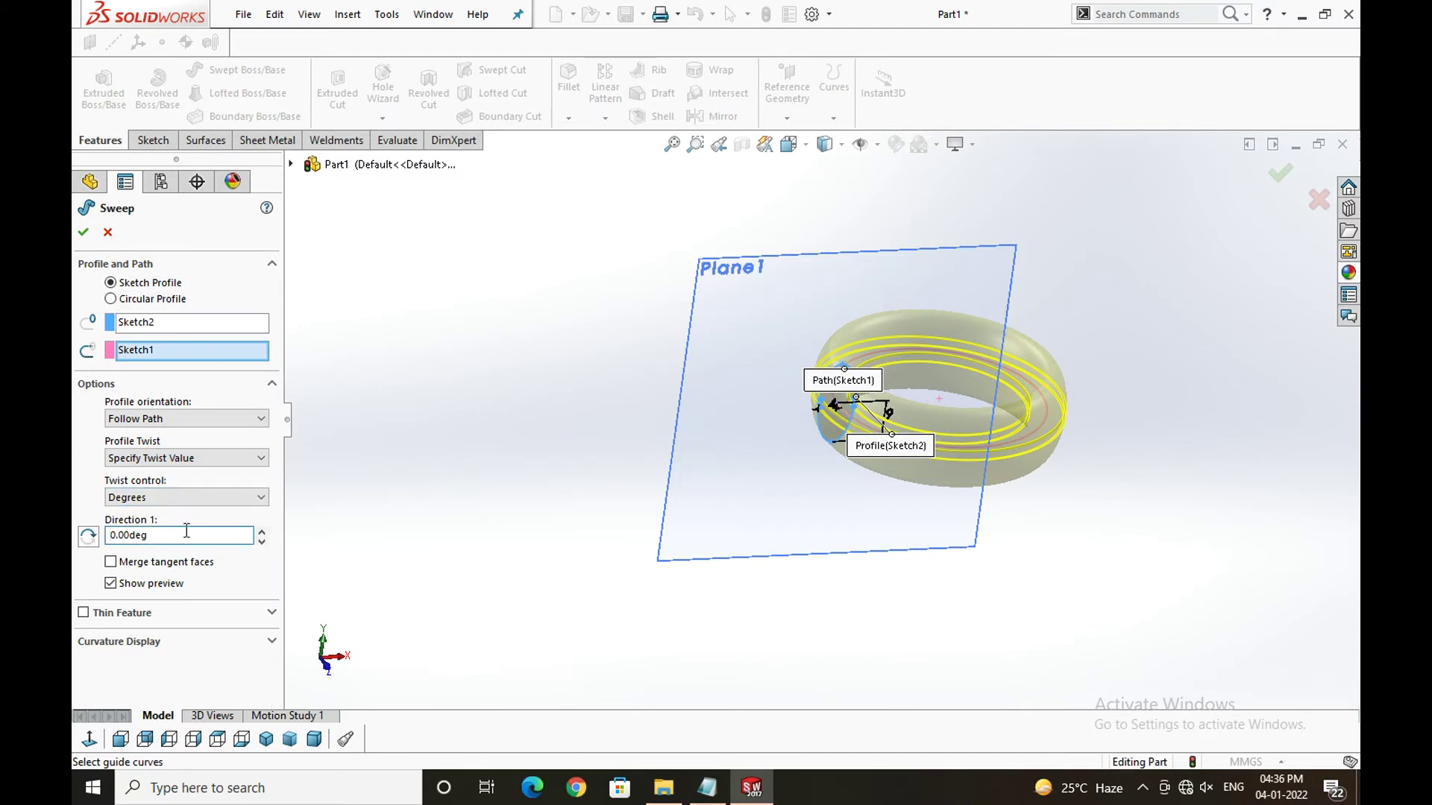
pyautogui.doubleClick(187, 533)
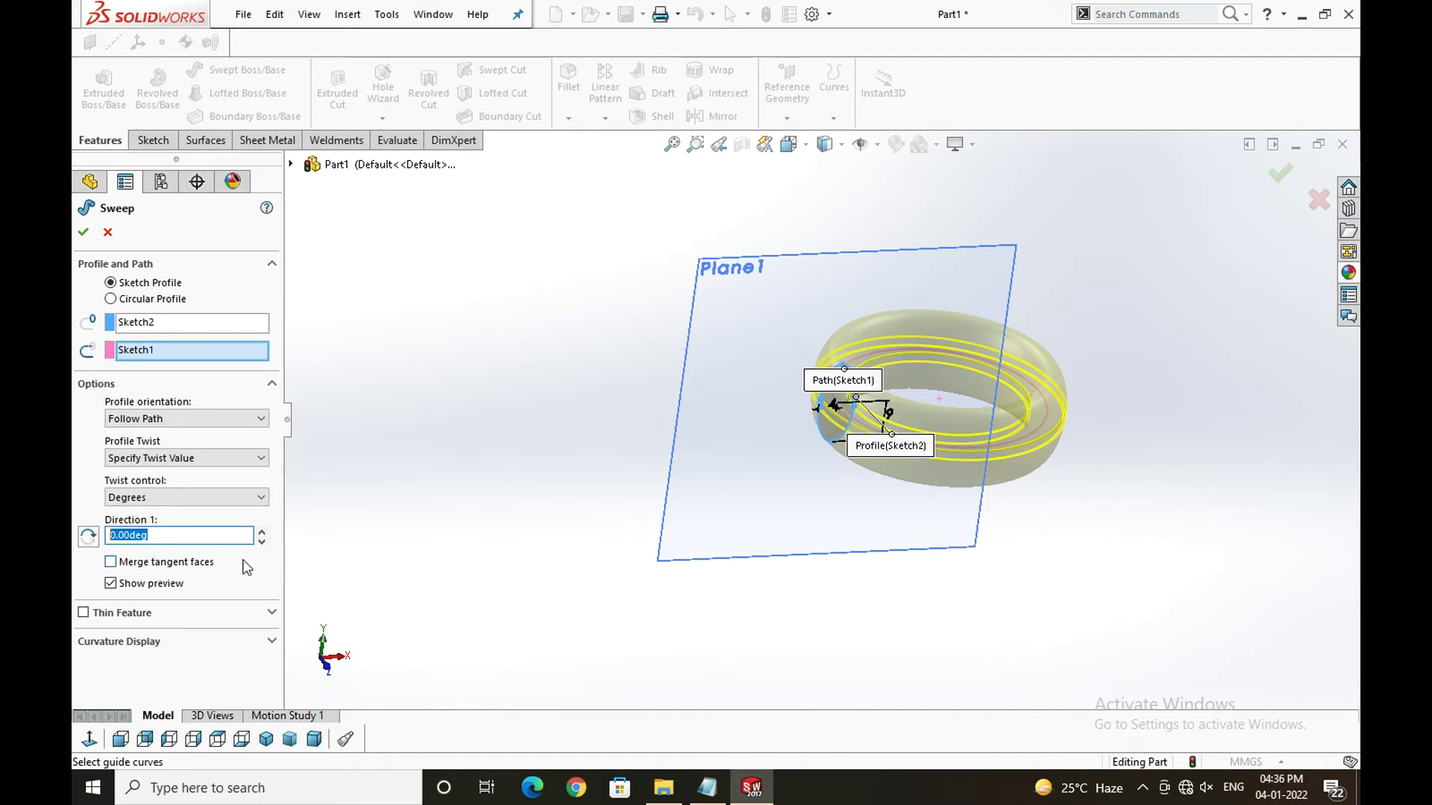
pyautogui.click(227, 497)
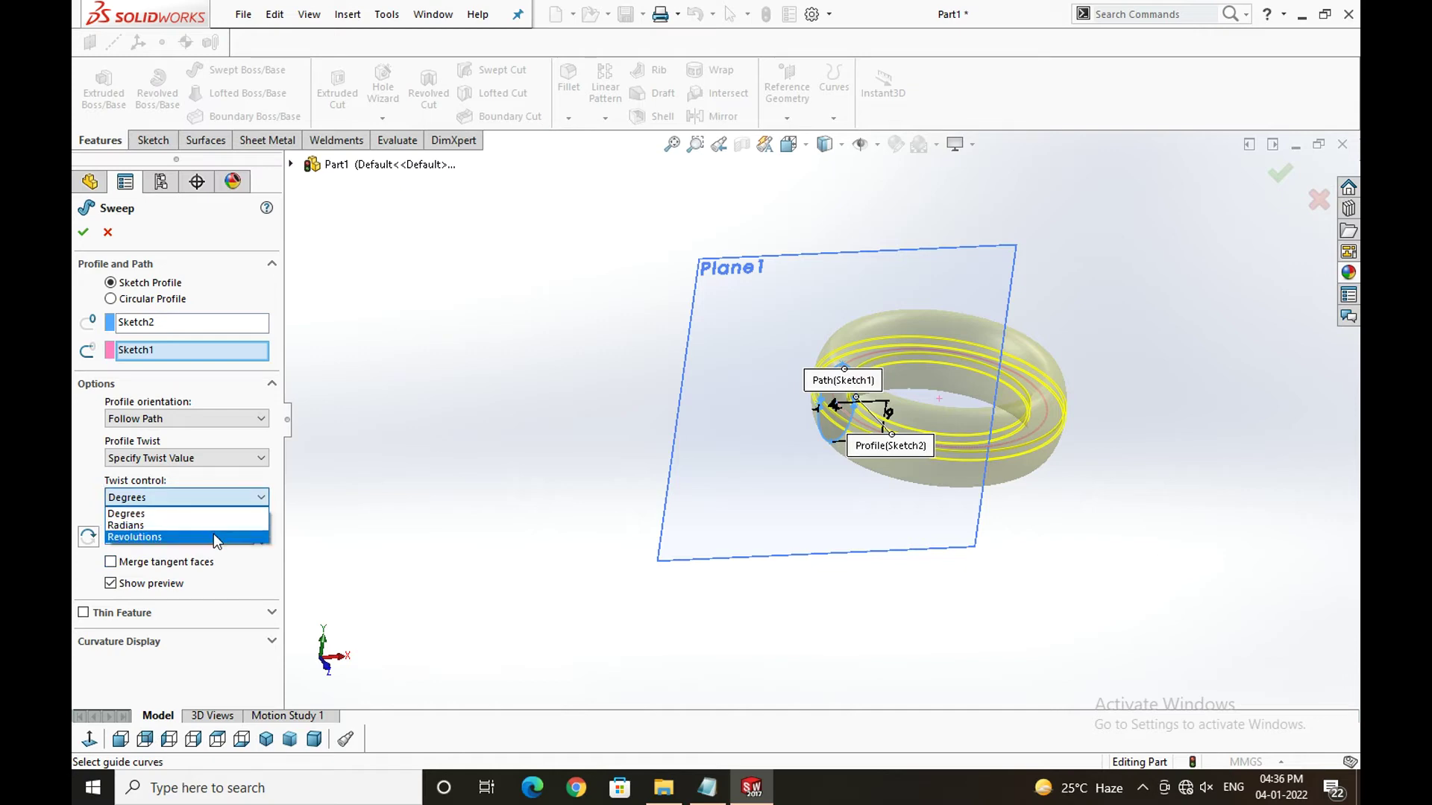
pyautogui.click(213, 537)
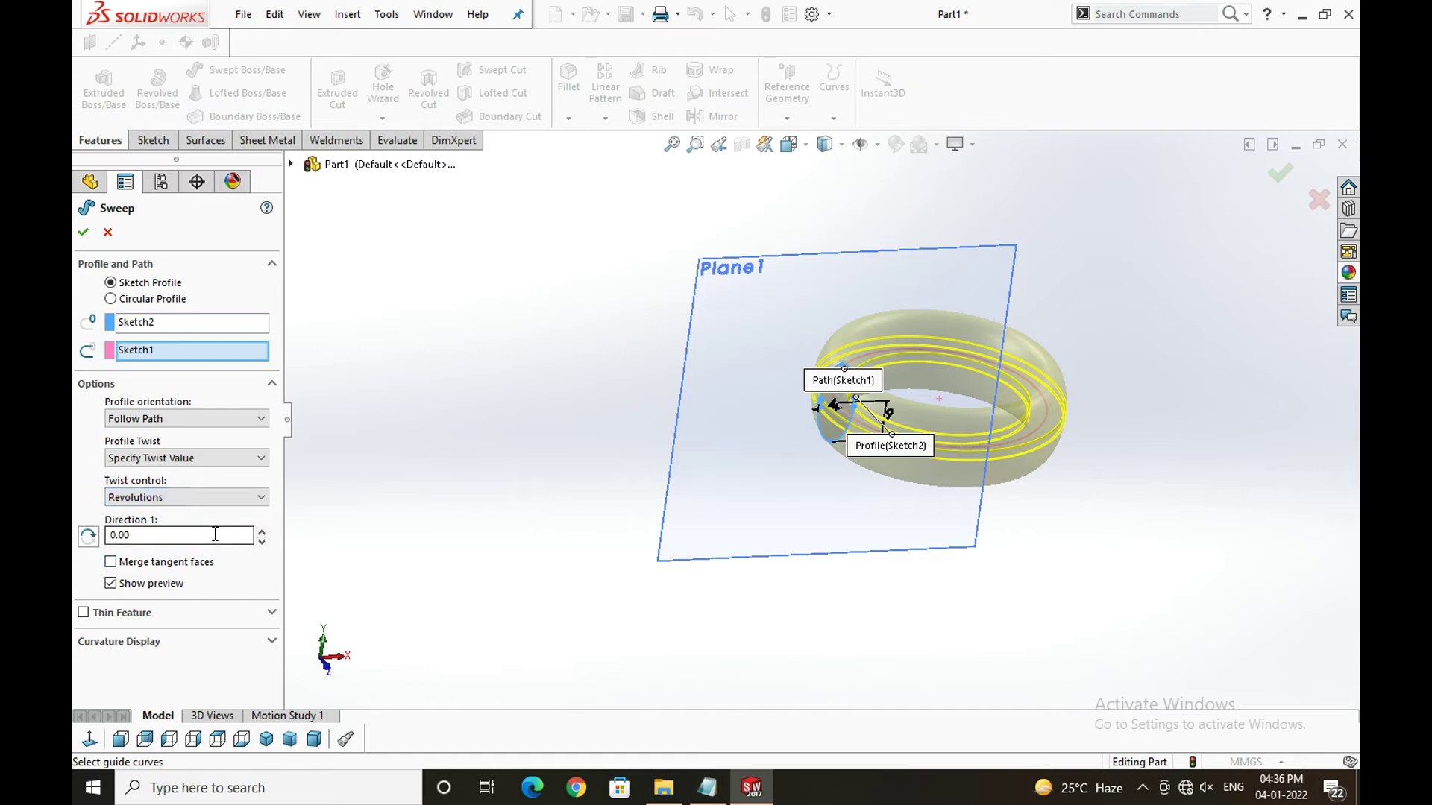
pyautogui.click(261, 531)
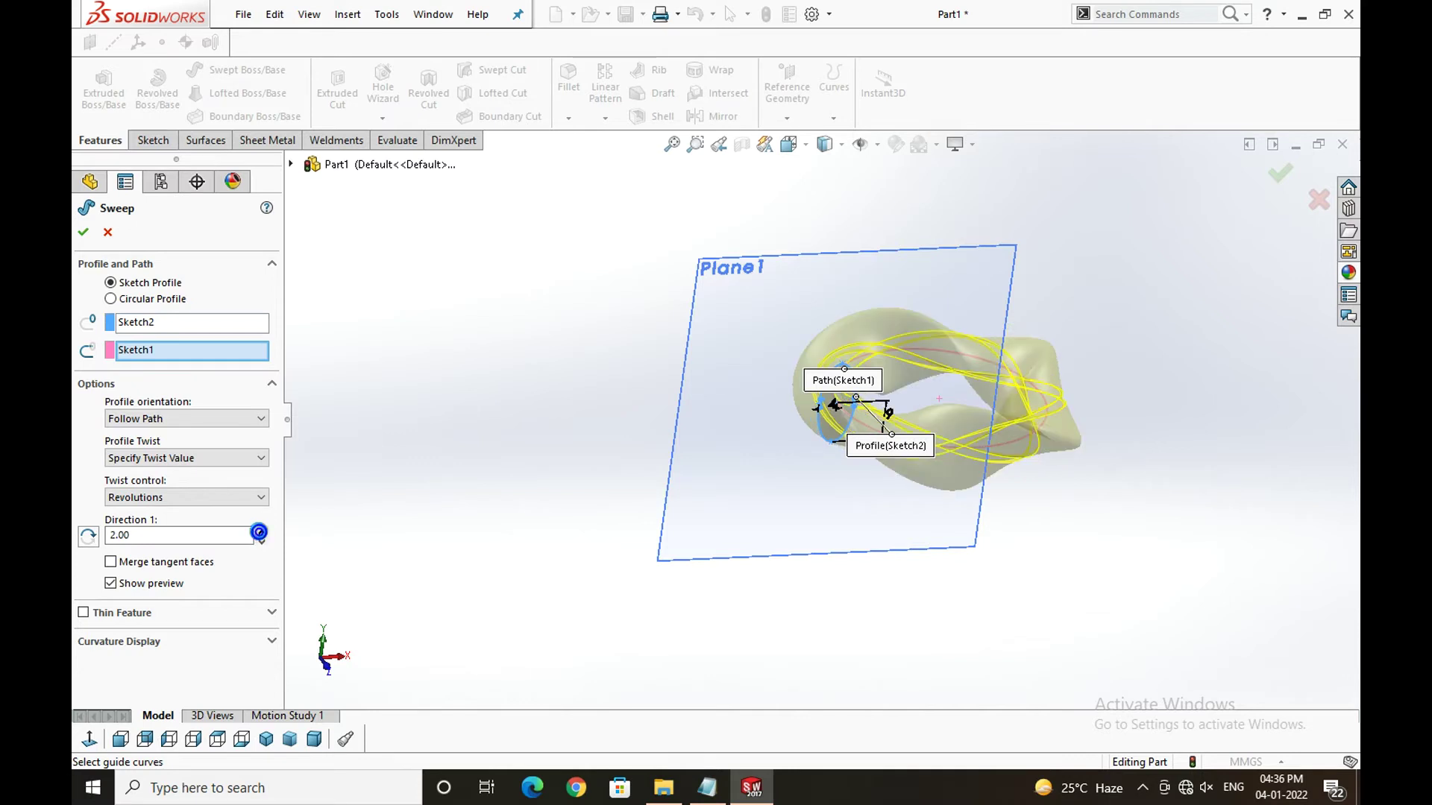
pyautogui.click(261, 530)
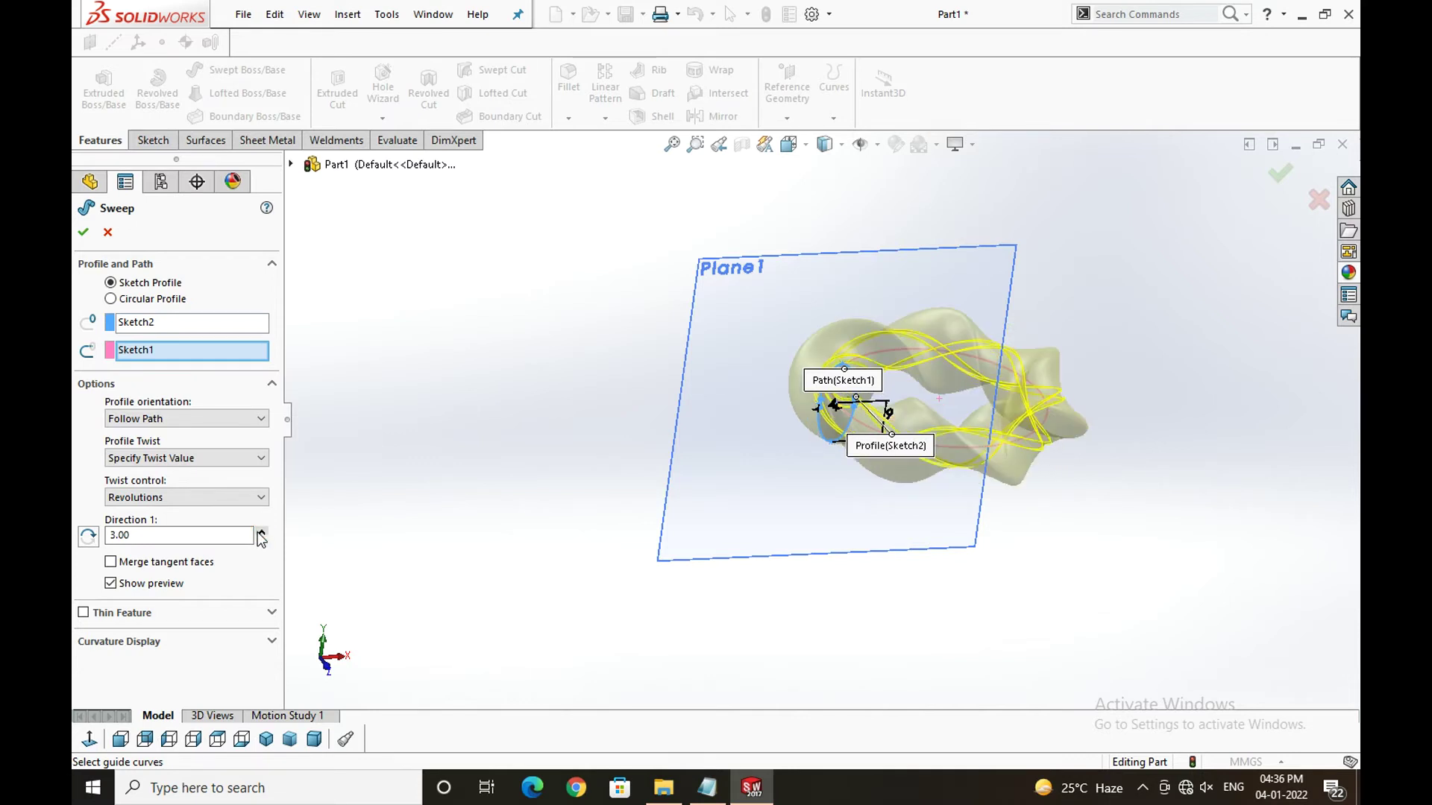
pyautogui.click(261, 531)
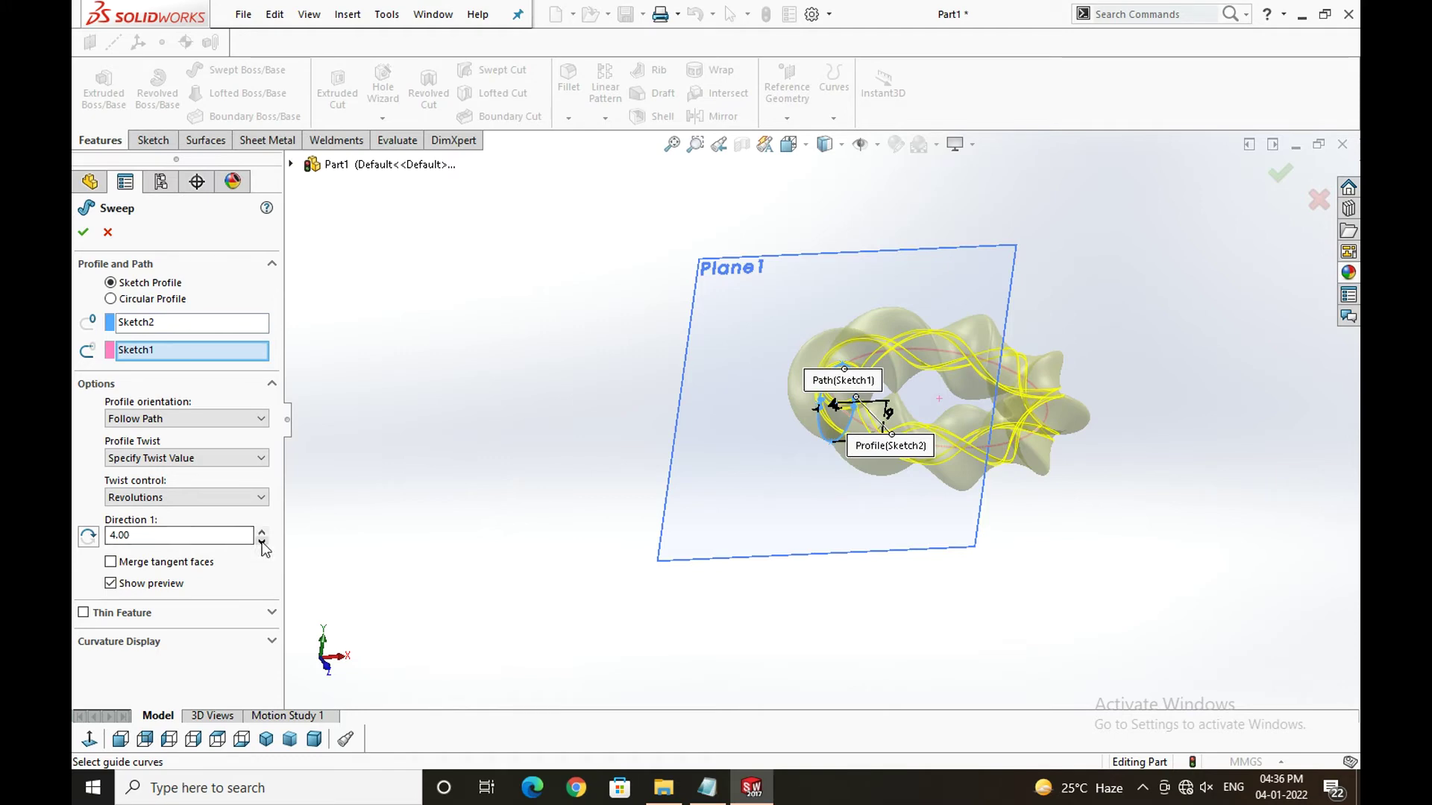
pyautogui.click(82, 231)
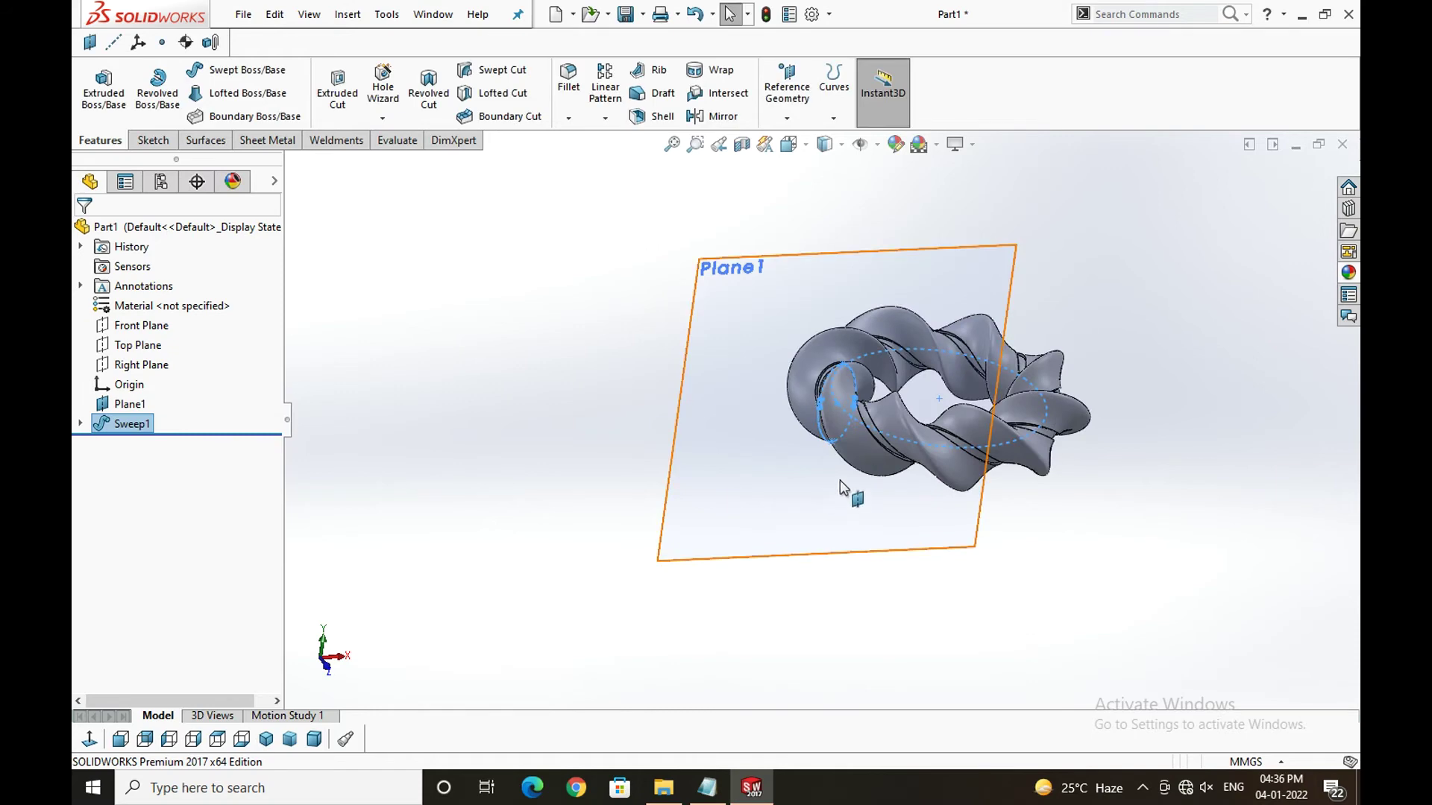
# - Orbit the twisted ring, expand Sweep1 to show Sketch1 and Sketch2, and select Sketch2
pyautogui.moveTo(840, 480)
pyautogui.mouseDown(button='middle')
pyautogui.moveTo(773, 625)
pyautogui.moveTo(843, 658)
pyautogui.moveTo(776, 658)
pyautogui.mouseUp(button='middle')
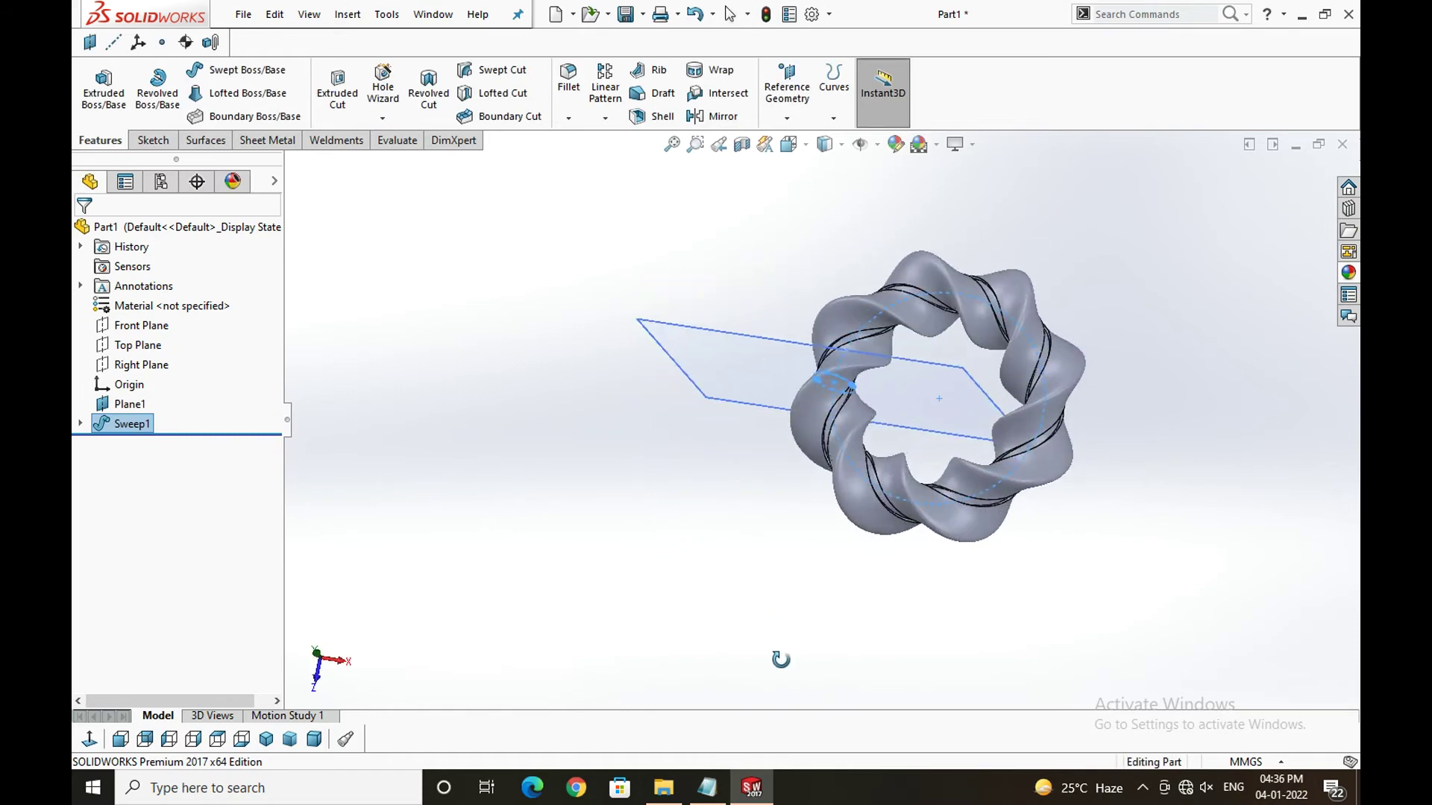
pyautogui.scroll(3, 973, 405)
pyautogui.scroll(-2, 961, 395)
pyautogui.scroll(-2, 918, 371)
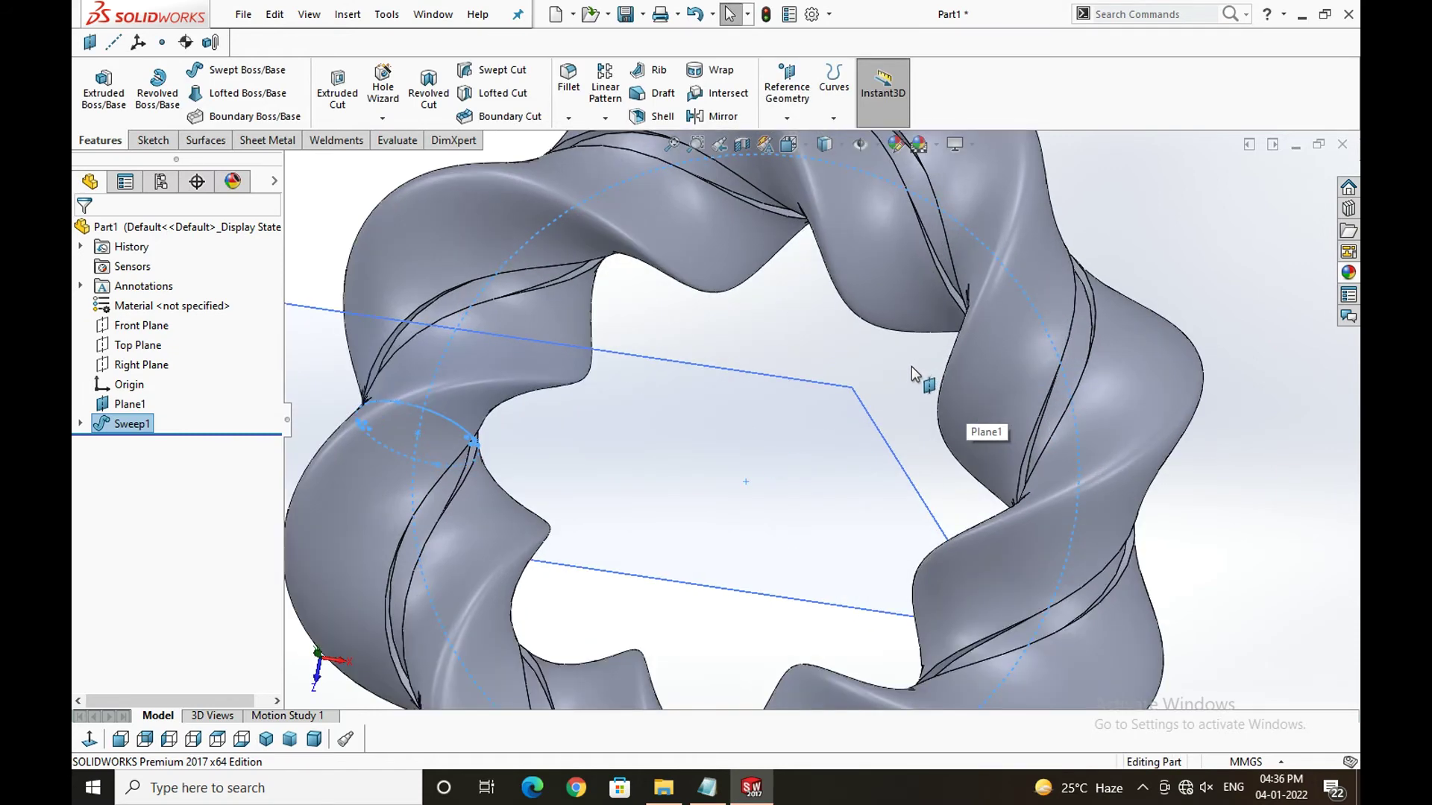
pyautogui.scroll(2, 872, 414)
pyautogui.scroll(2, 859, 425)
pyautogui.moveTo(858, 426)
pyautogui.mouseDown(button='middle')
pyautogui.moveTo(910, 511)
pyautogui.moveTo(1106, 262)
pyautogui.moveTo(1153, 253)
pyautogui.moveTo(1131, 348)
pyautogui.moveTo(619, 484)
pyautogui.mouseUp(button='middle')
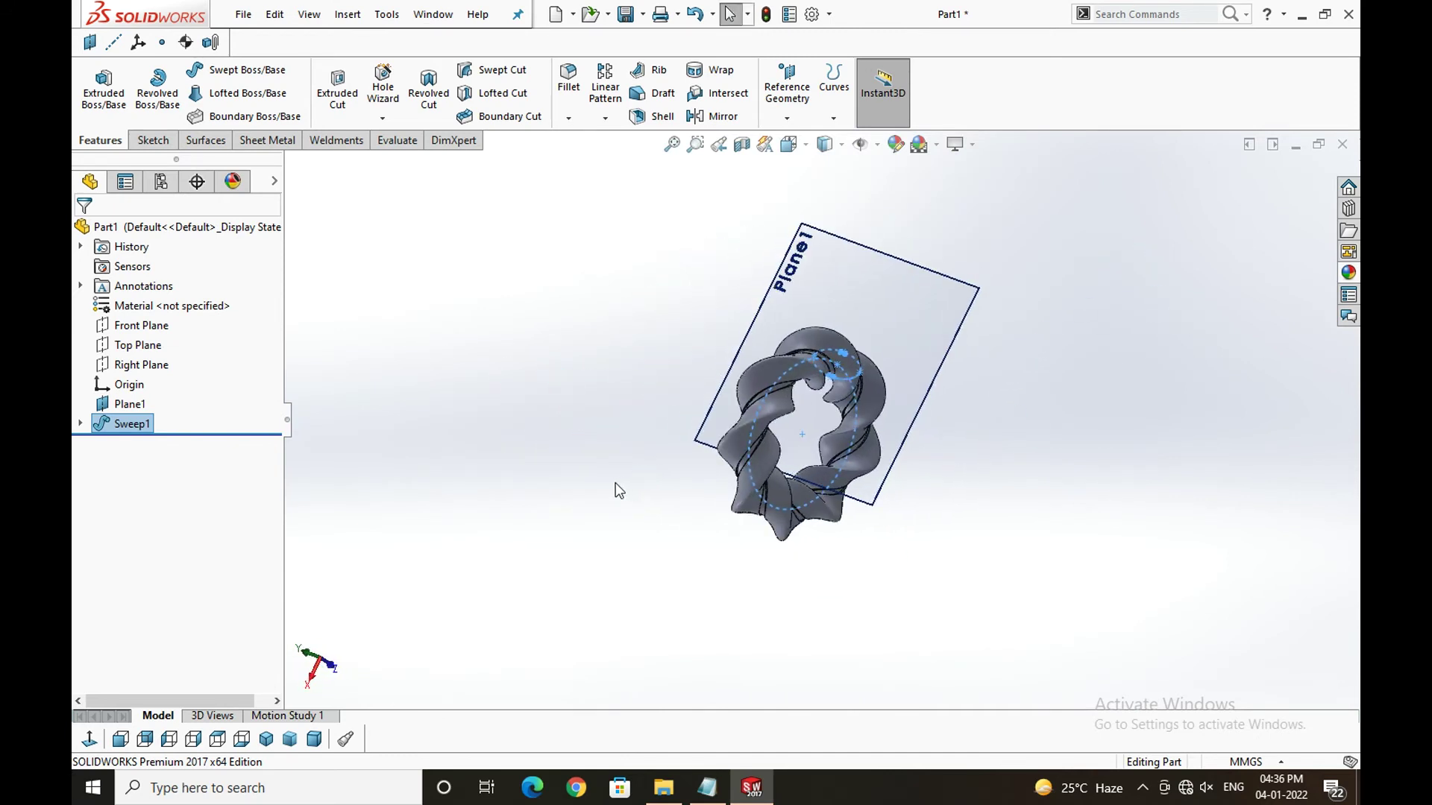
pyautogui.click(81, 423)
pyautogui.click(135, 465)
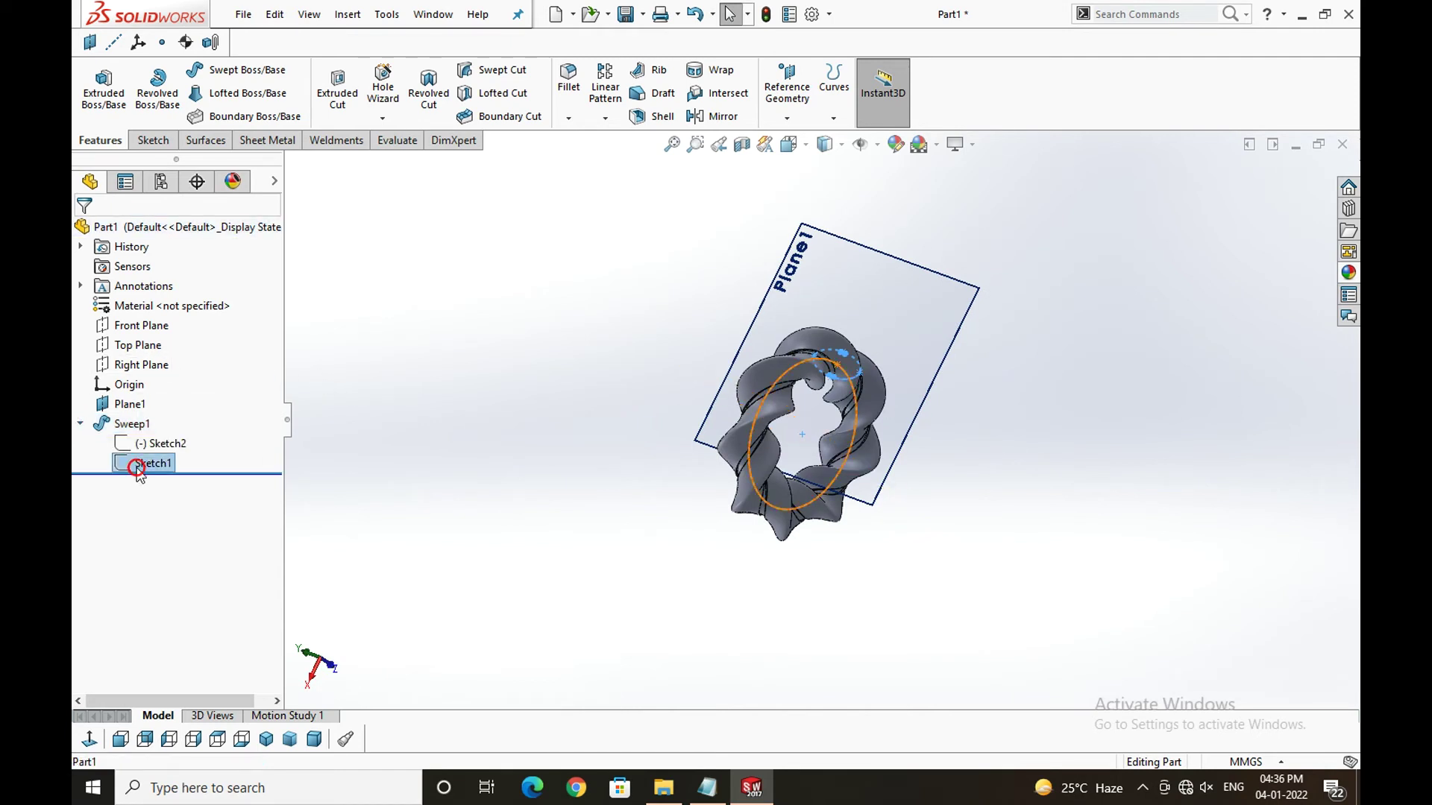
pyautogui.click(129, 444)
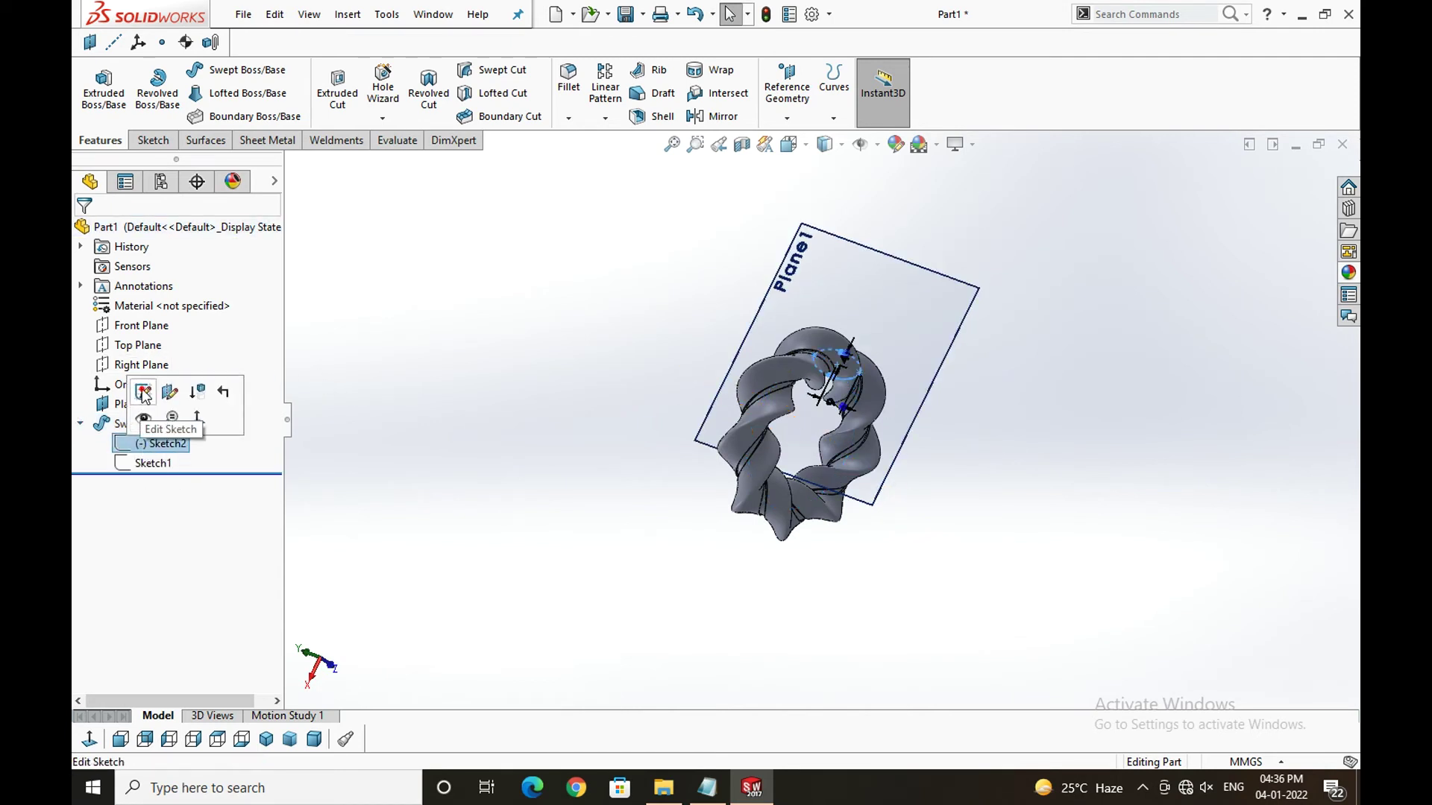
# - Edit Sketch2 and change the 4.00mm notch dimension to 3.00mm
pyautogui.click(153, 414)
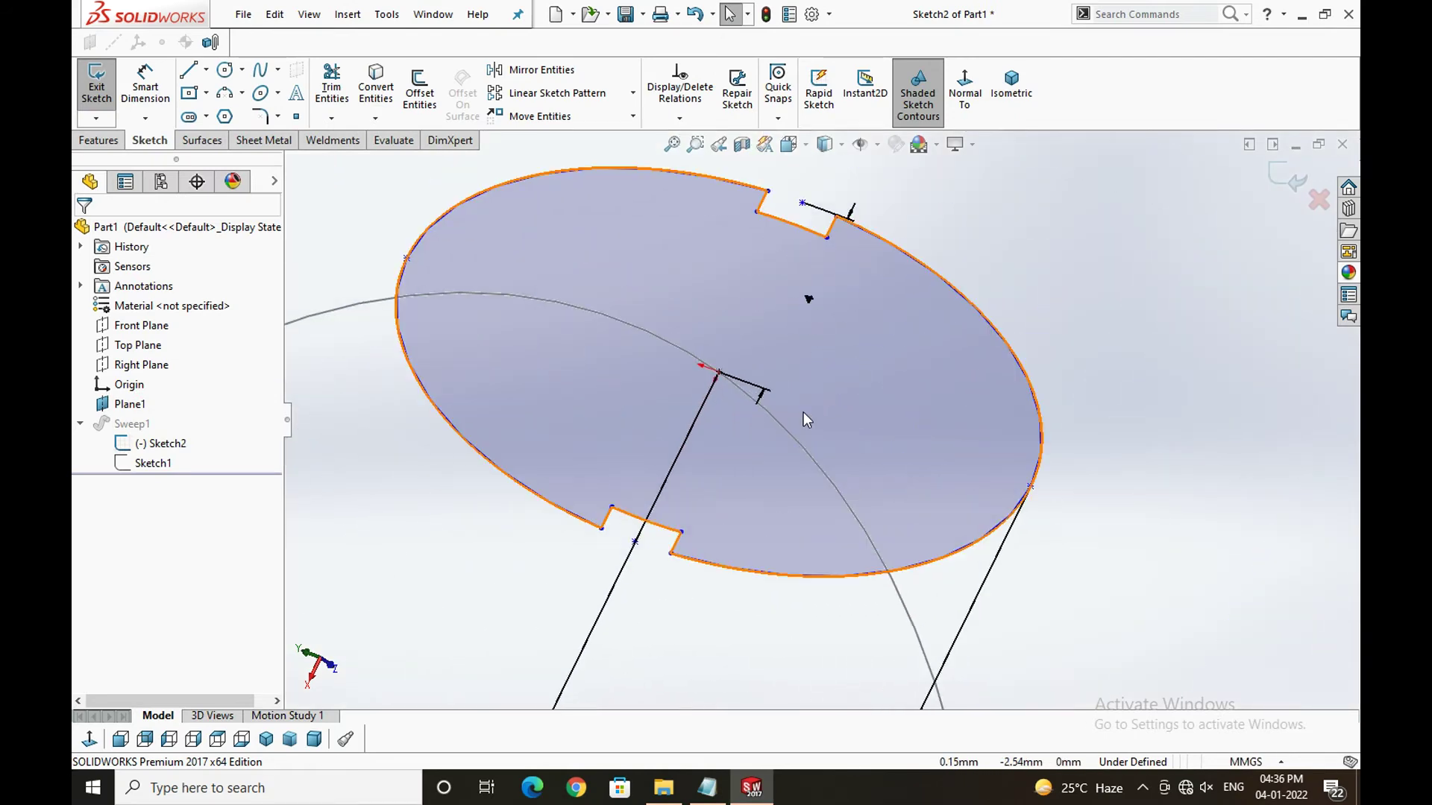
pyautogui.scroll(2, 799, 425)
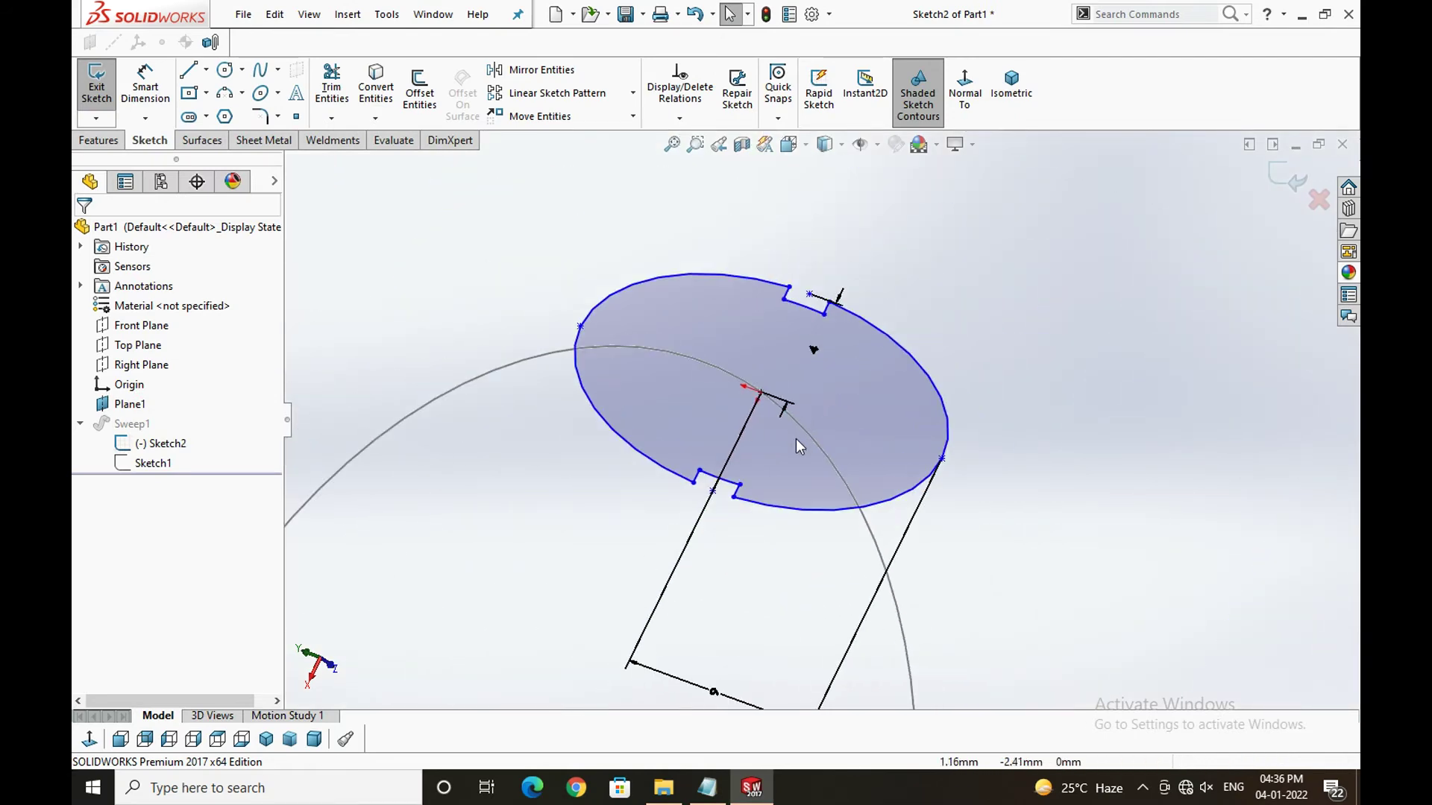
pyautogui.click(814, 349)
pyautogui.write('3')
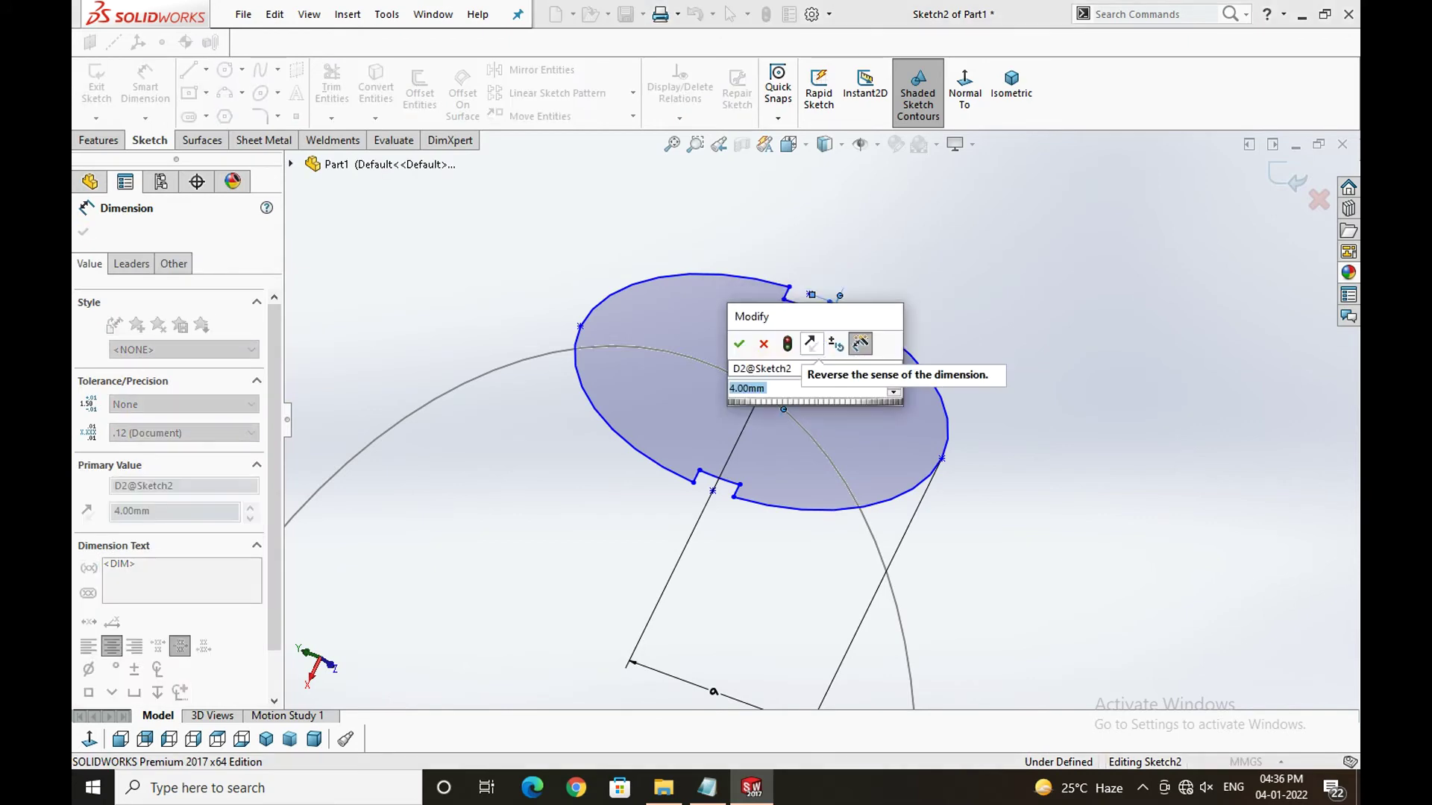
pyautogui.click(835, 338)
pyautogui.press('Return')
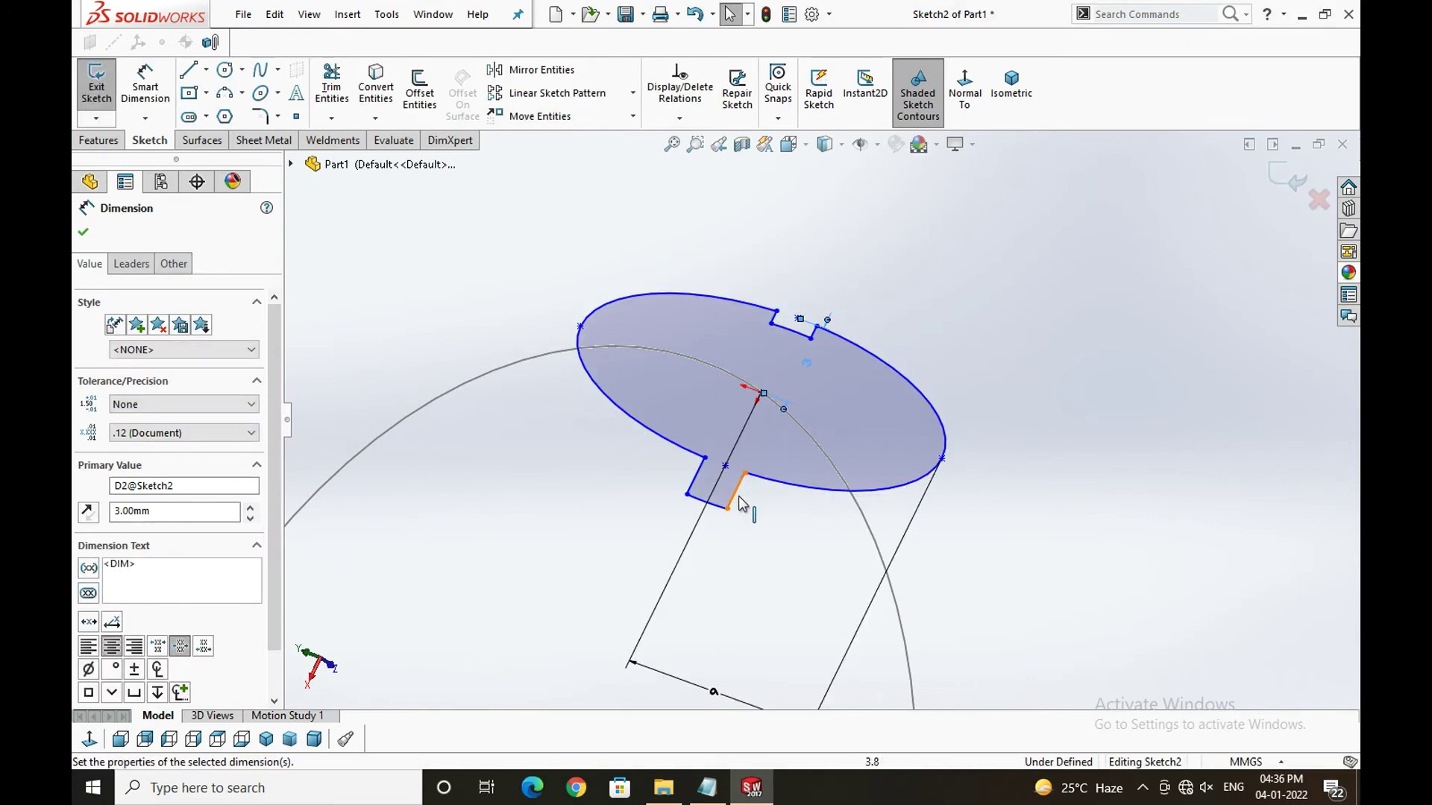
# - Drag the lower notch's end edge back inside the profile
pyautogui.scroll(-3, 751, 466)
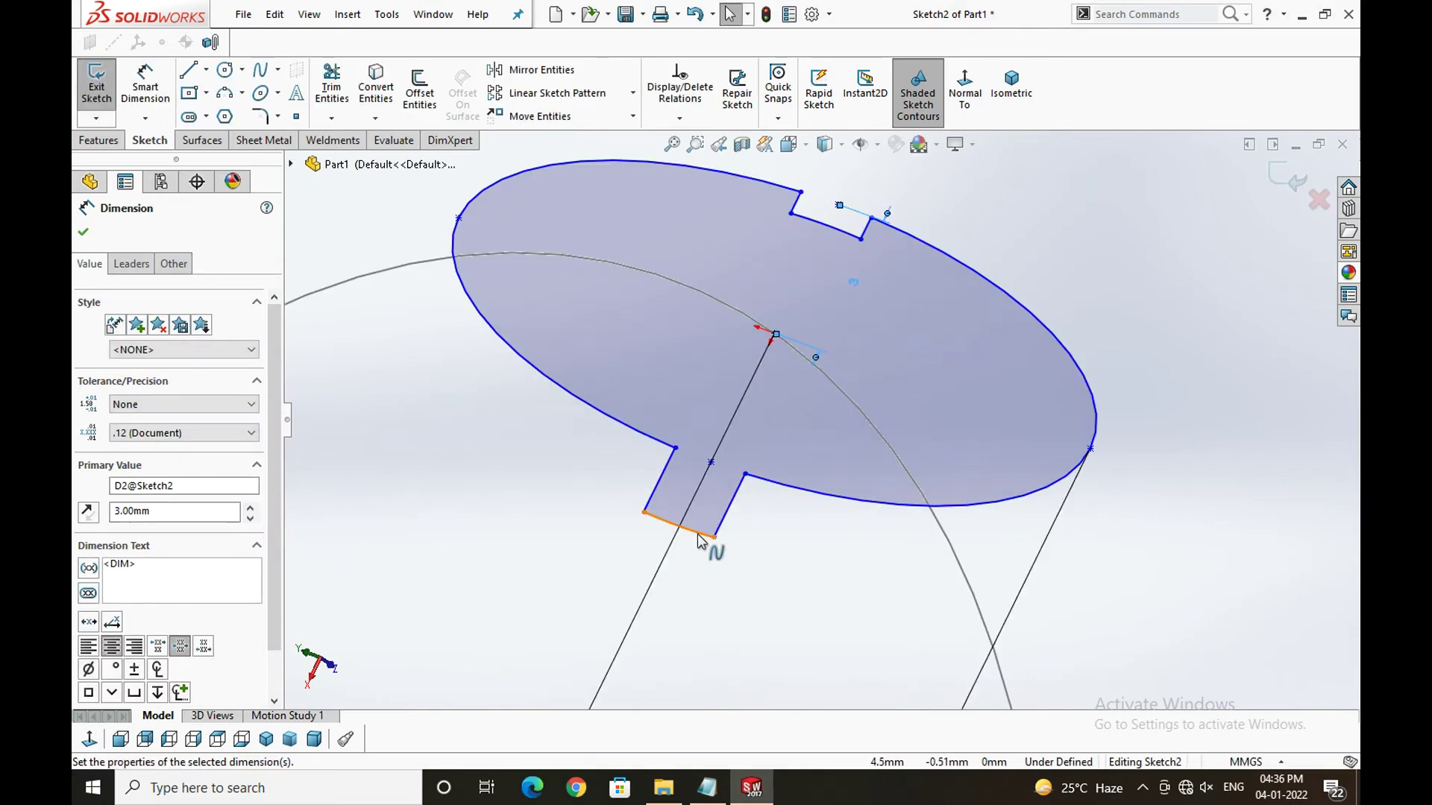
pyautogui.click(826, 227)
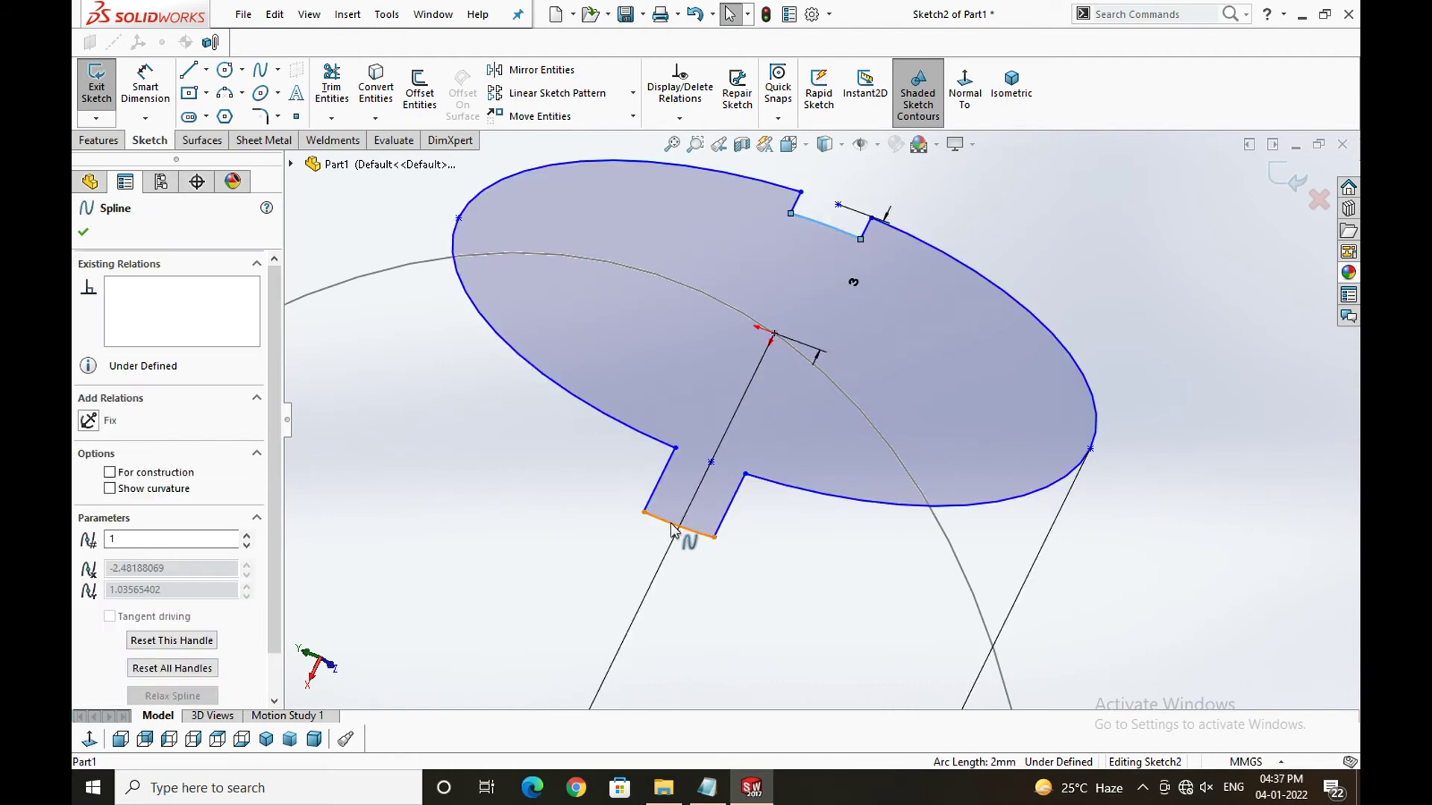
pyautogui.click(671, 529)
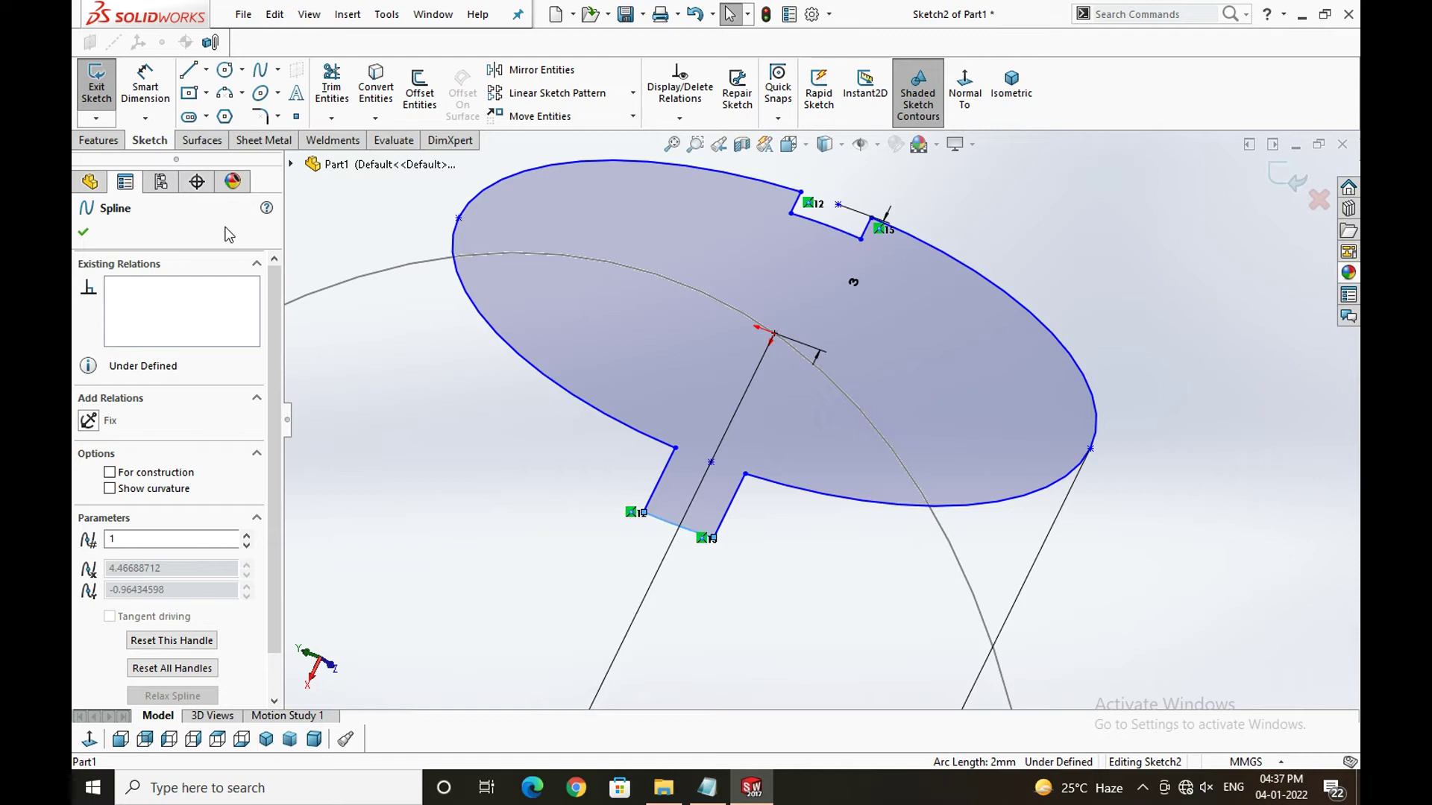
pyautogui.click(146, 82)
pyautogui.click(825, 227)
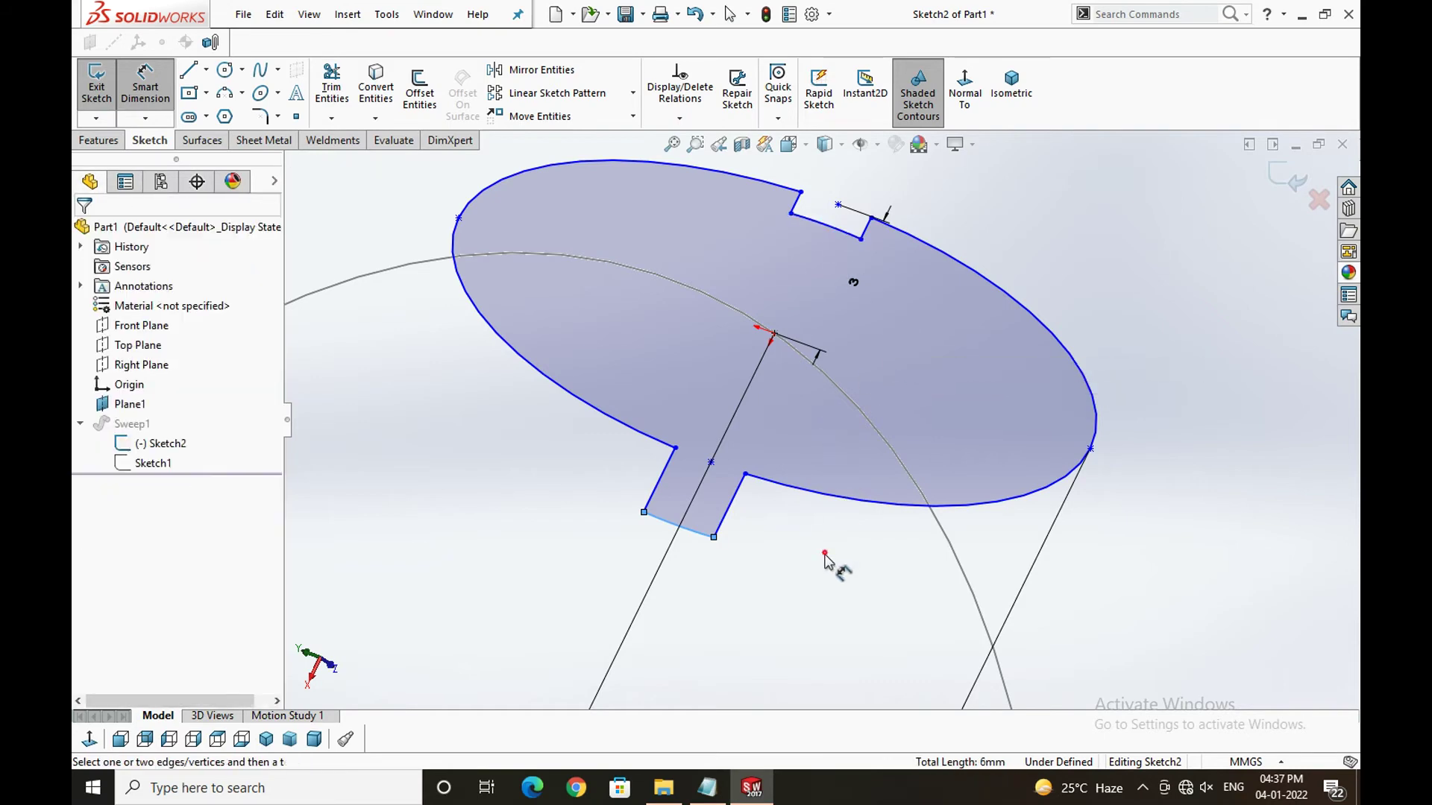
pyautogui.click(675, 530)
pyautogui.click(355, 477)
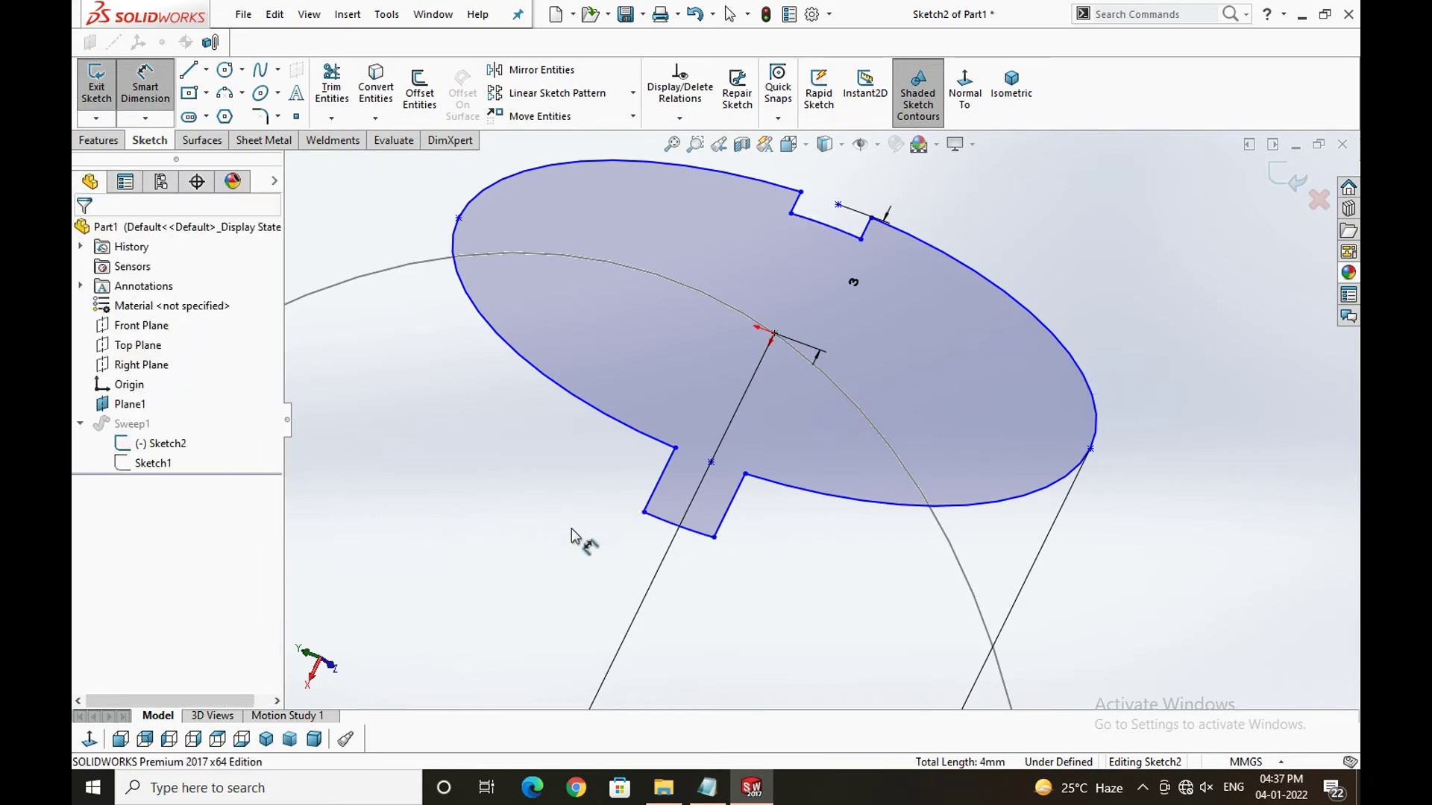
pyautogui.click(694, 461)
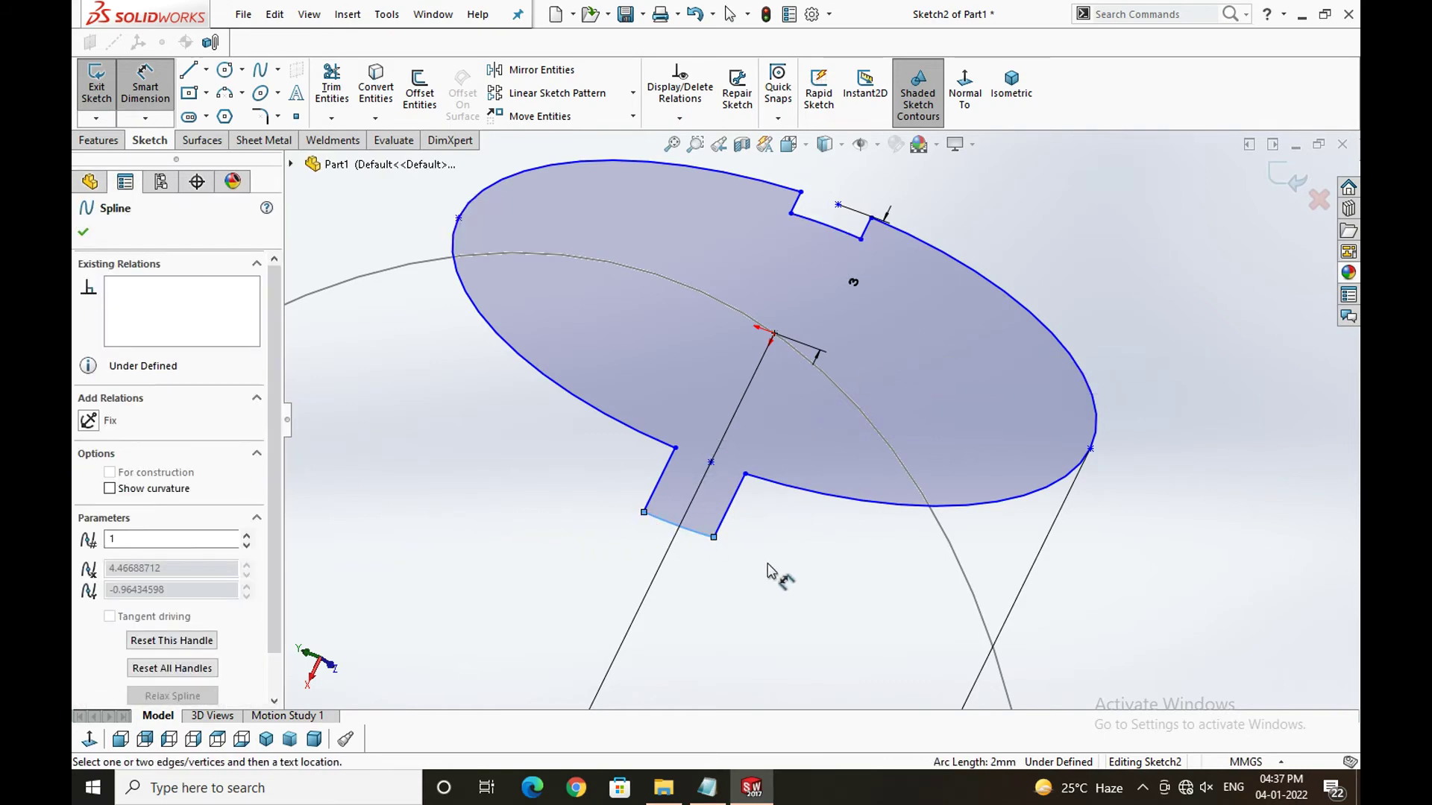
pyautogui.press('Escape')
pyautogui.press('Escape')
pyautogui.moveTo(676, 537); pyautogui.dragTo(719, 435)
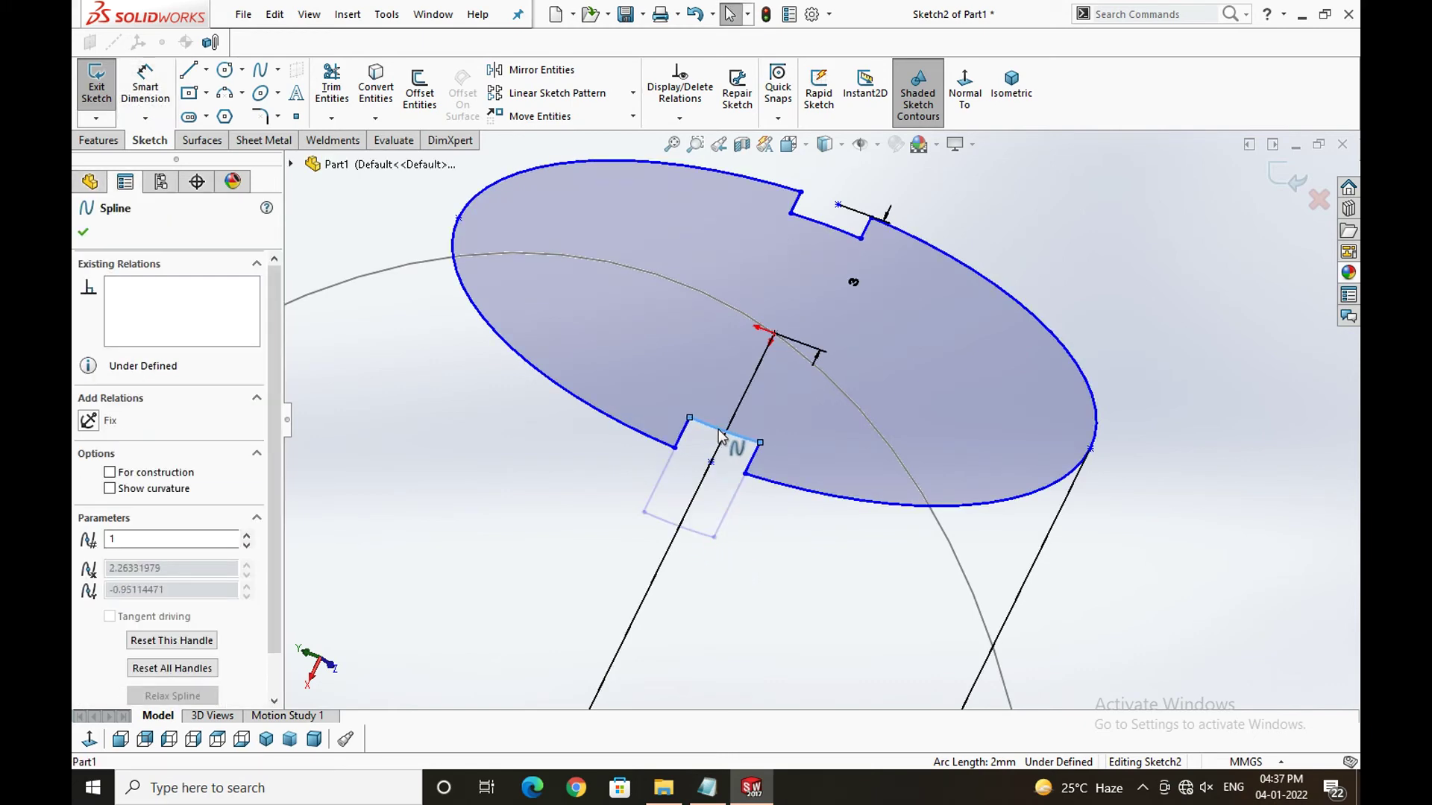
pyautogui.click(585, 562)
pyautogui.moveTo(601, 489)
pyautogui.mouseDown(button='middle')
pyautogui.moveTo(594, 508)
pyautogui.moveTo(671, 550)
pyautogui.moveTo(659, 575)
pyautogui.mouseUp(button='middle')
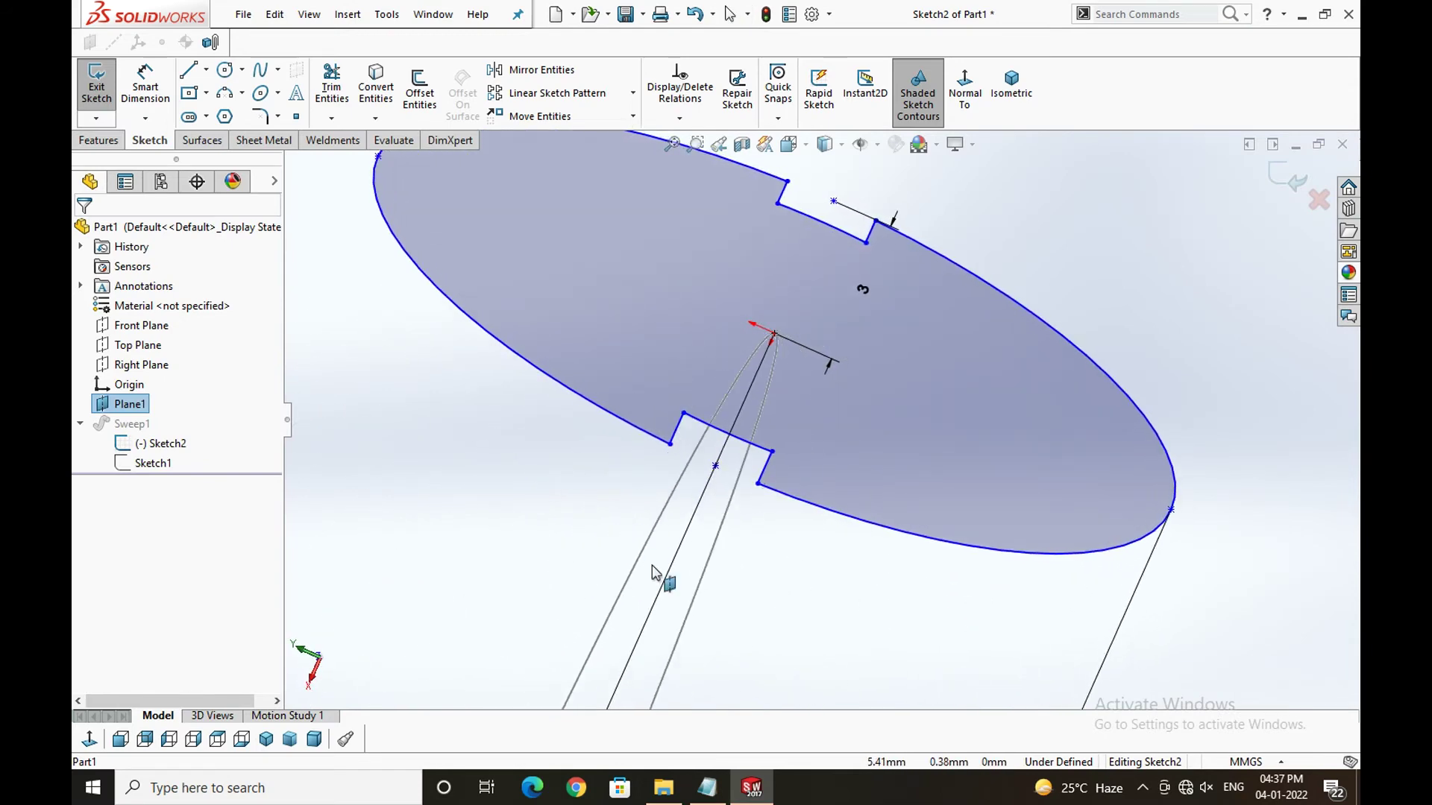
# - Dimension the upper and lower notch widths to 0.50mm
pyautogui.click(163, 92)
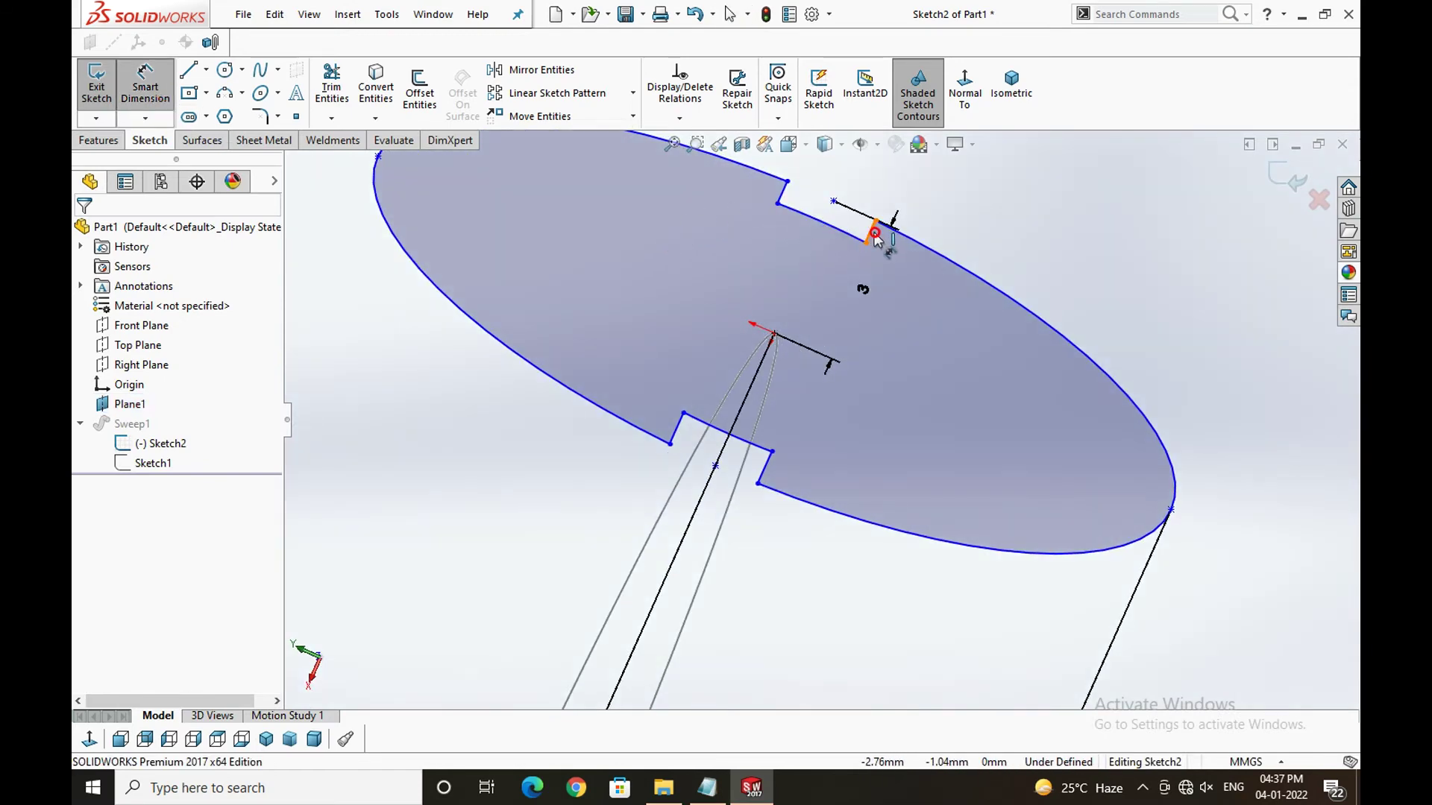
pyautogui.click(875, 237)
pyautogui.click(820, 200)
pyautogui.press('Return')
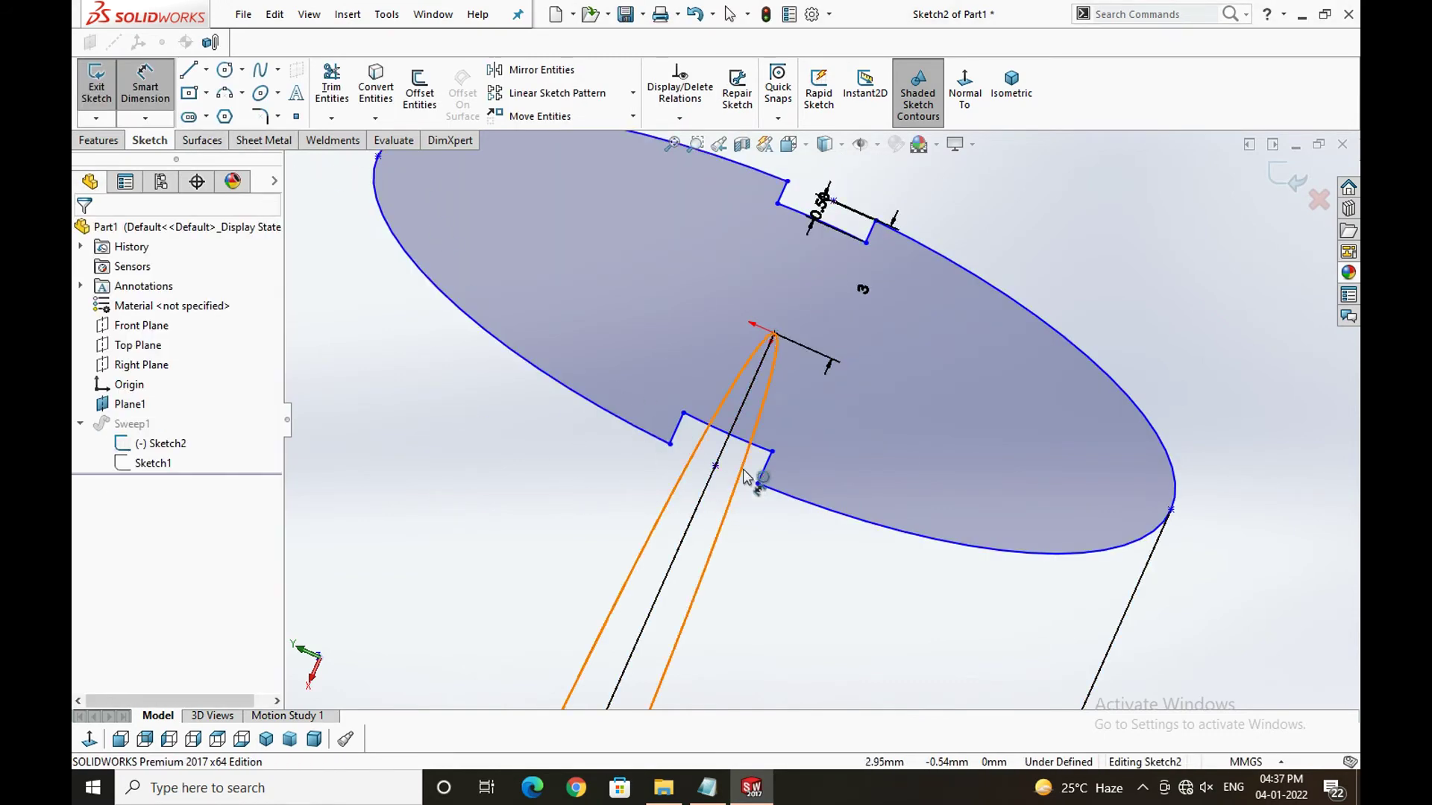
pyautogui.click(764, 470)
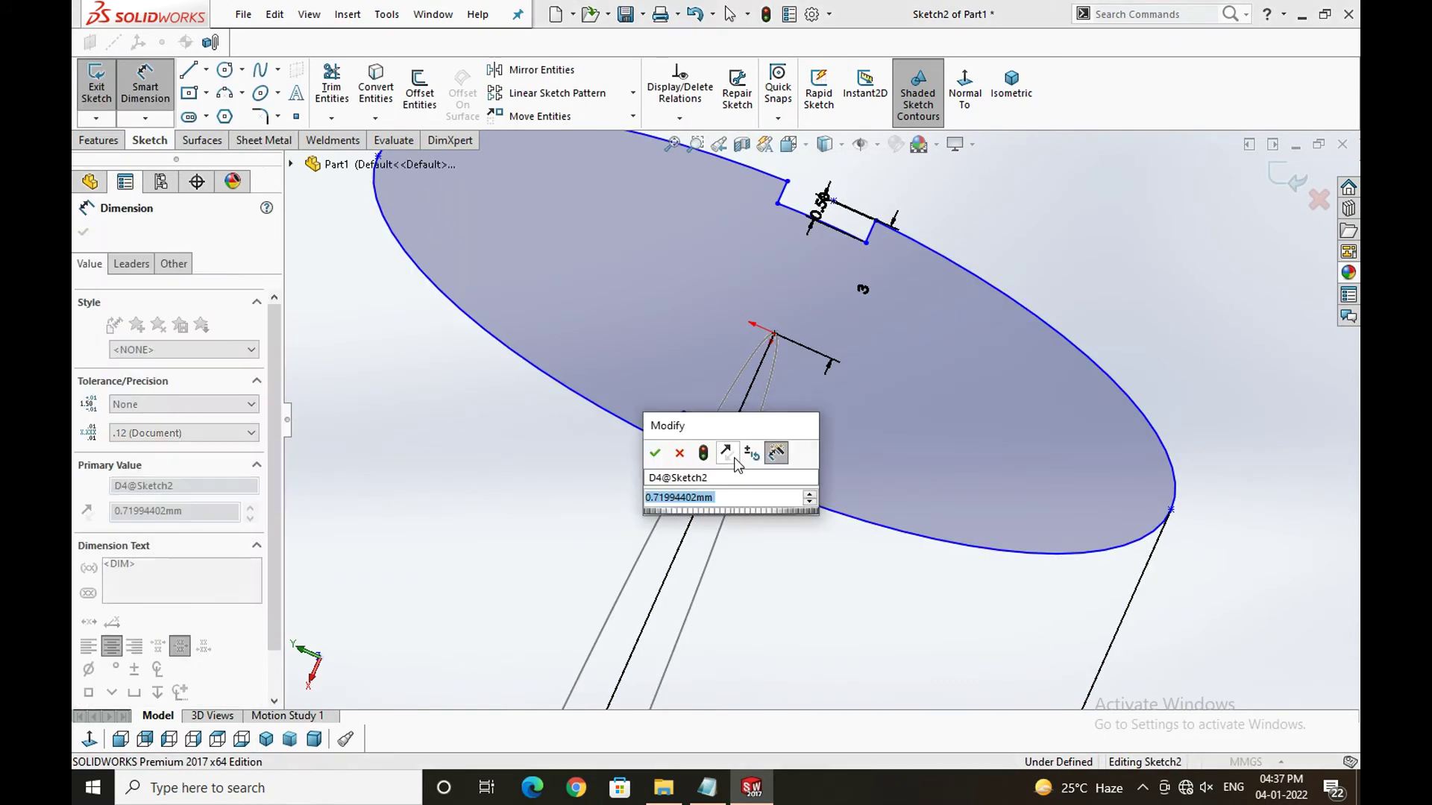
pyautogui.write('0.5')
pyautogui.click(655, 453)
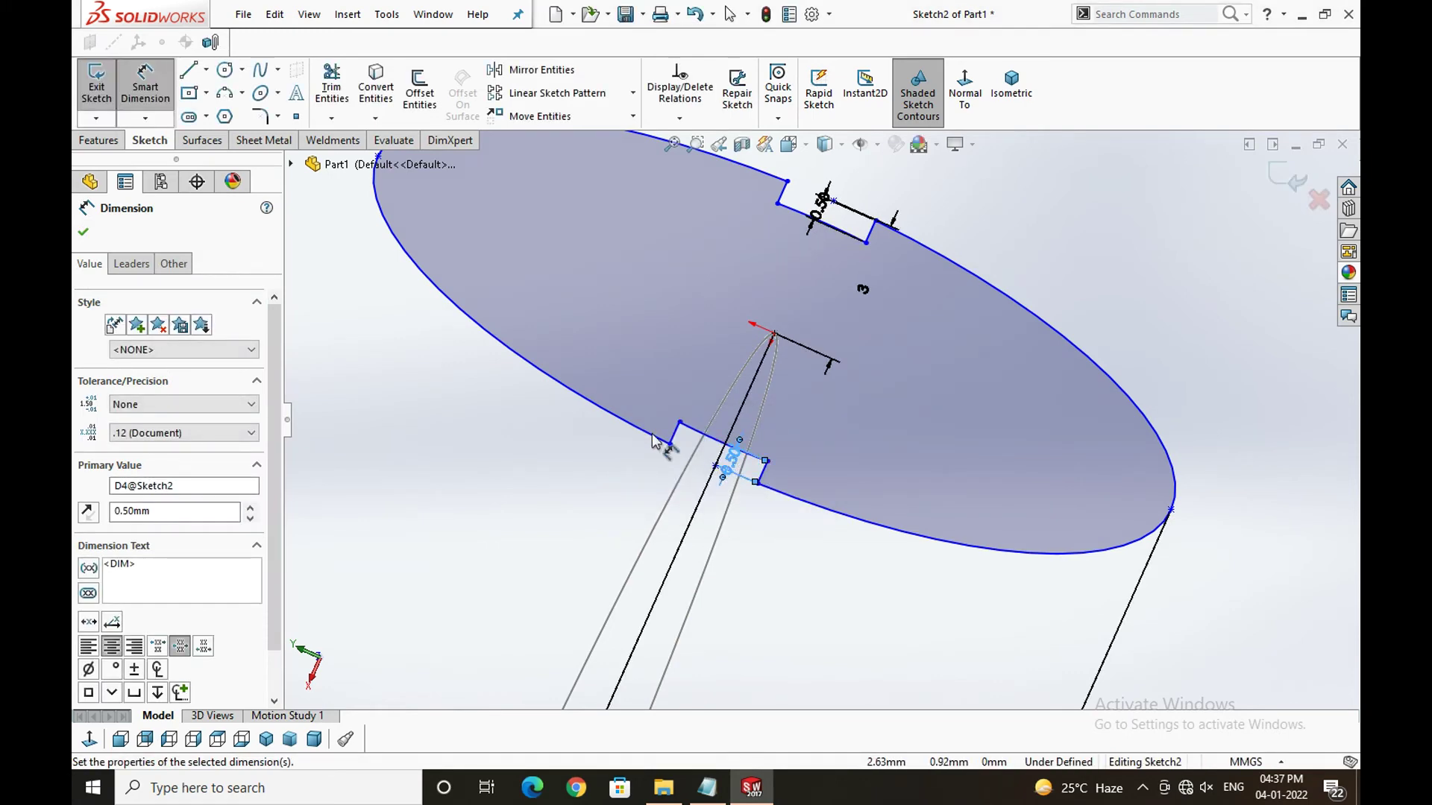
# - Change the 9mm profile dimension to 8.00mm and accept it
pyautogui.scroll(2, 588, 448)
pyautogui.scroll(2, 589, 447)
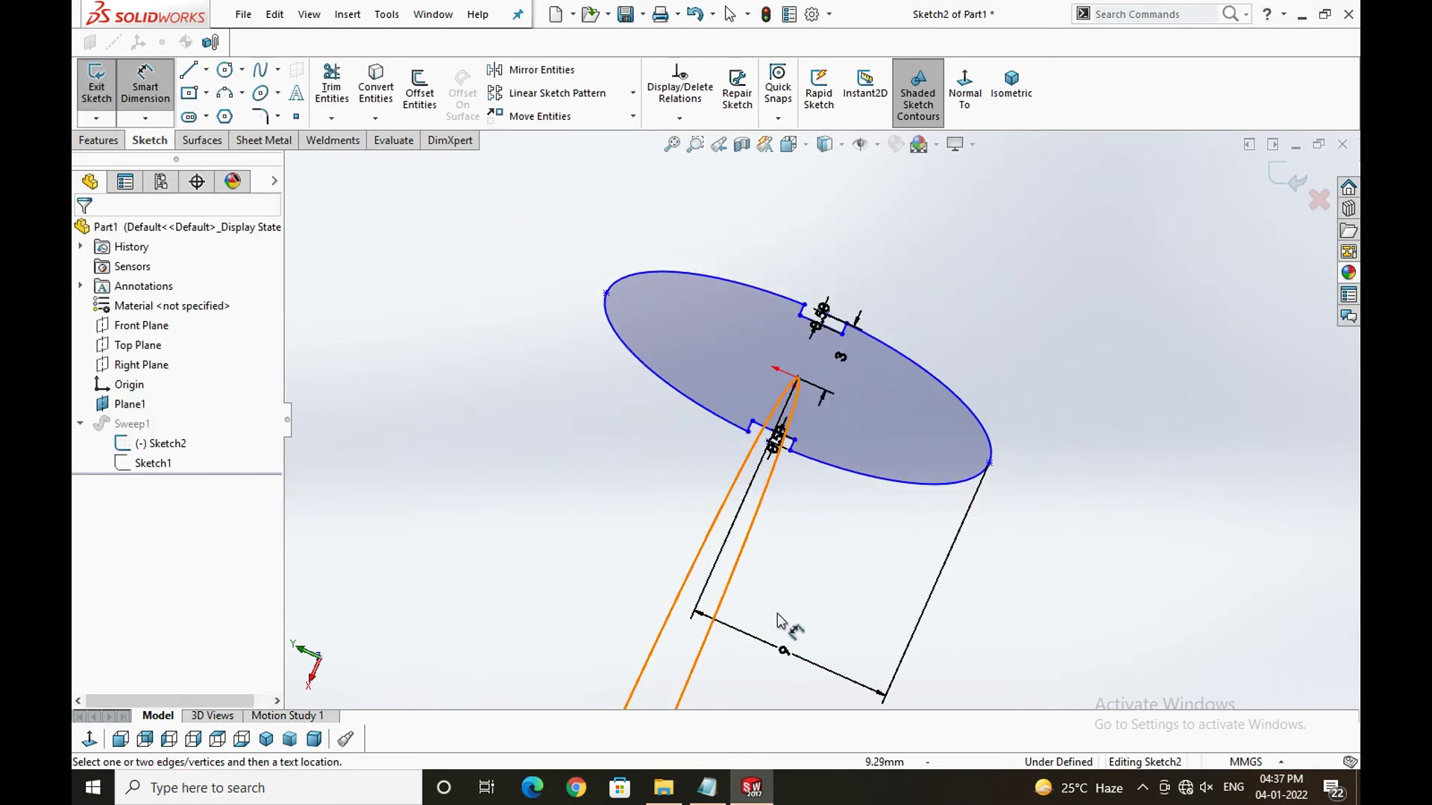
pyautogui.click(787, 657)
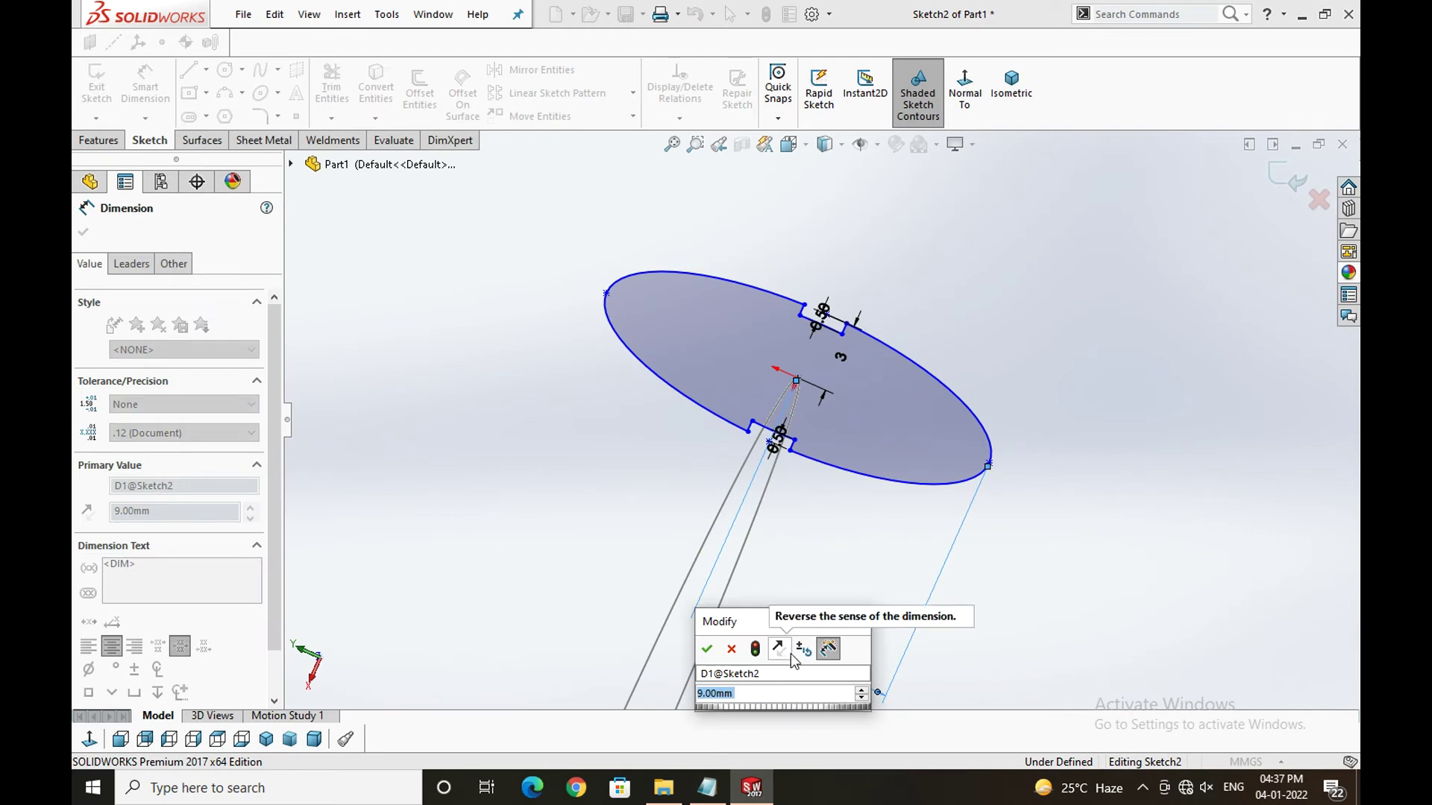
pyautogui.write('8')
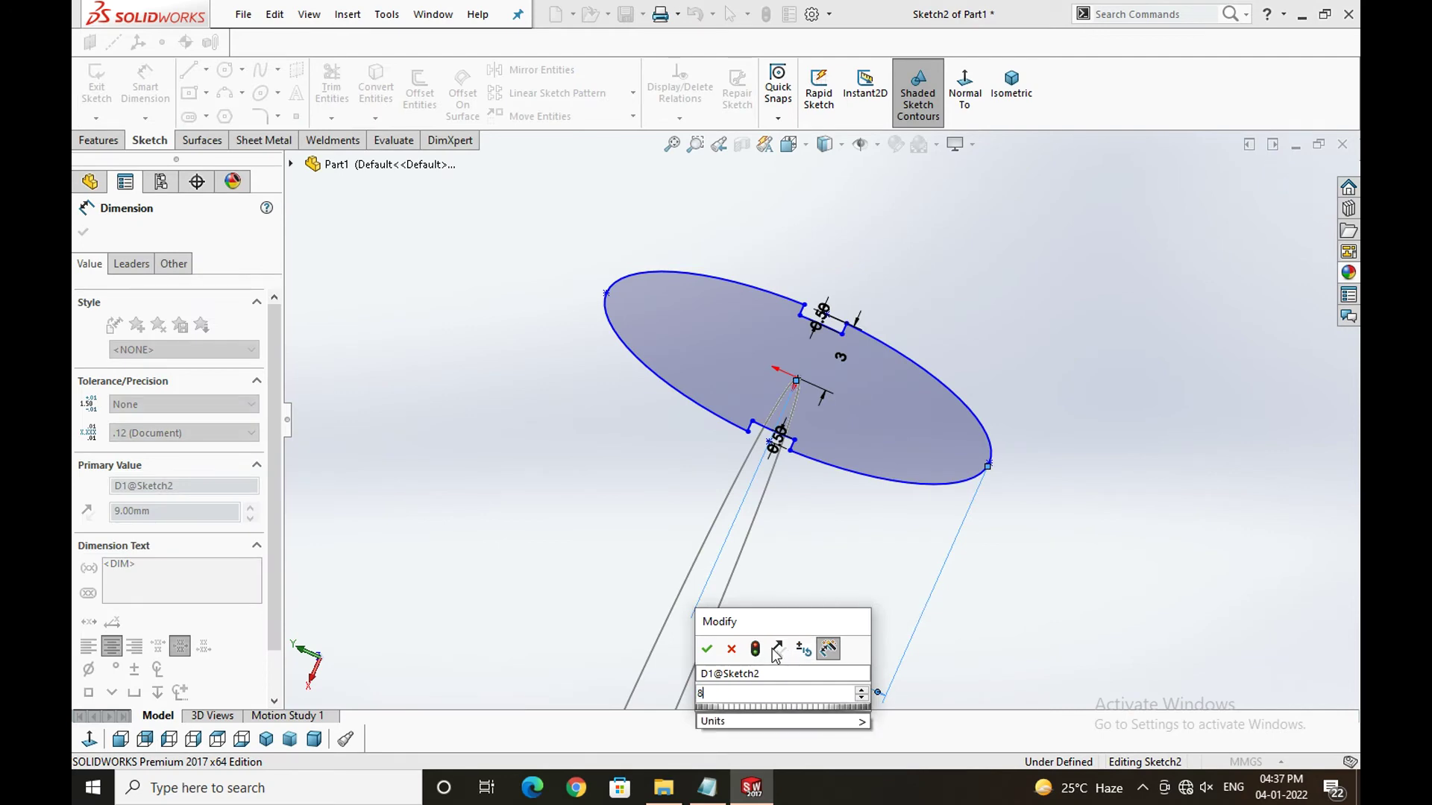
pyautogui.press('Return')
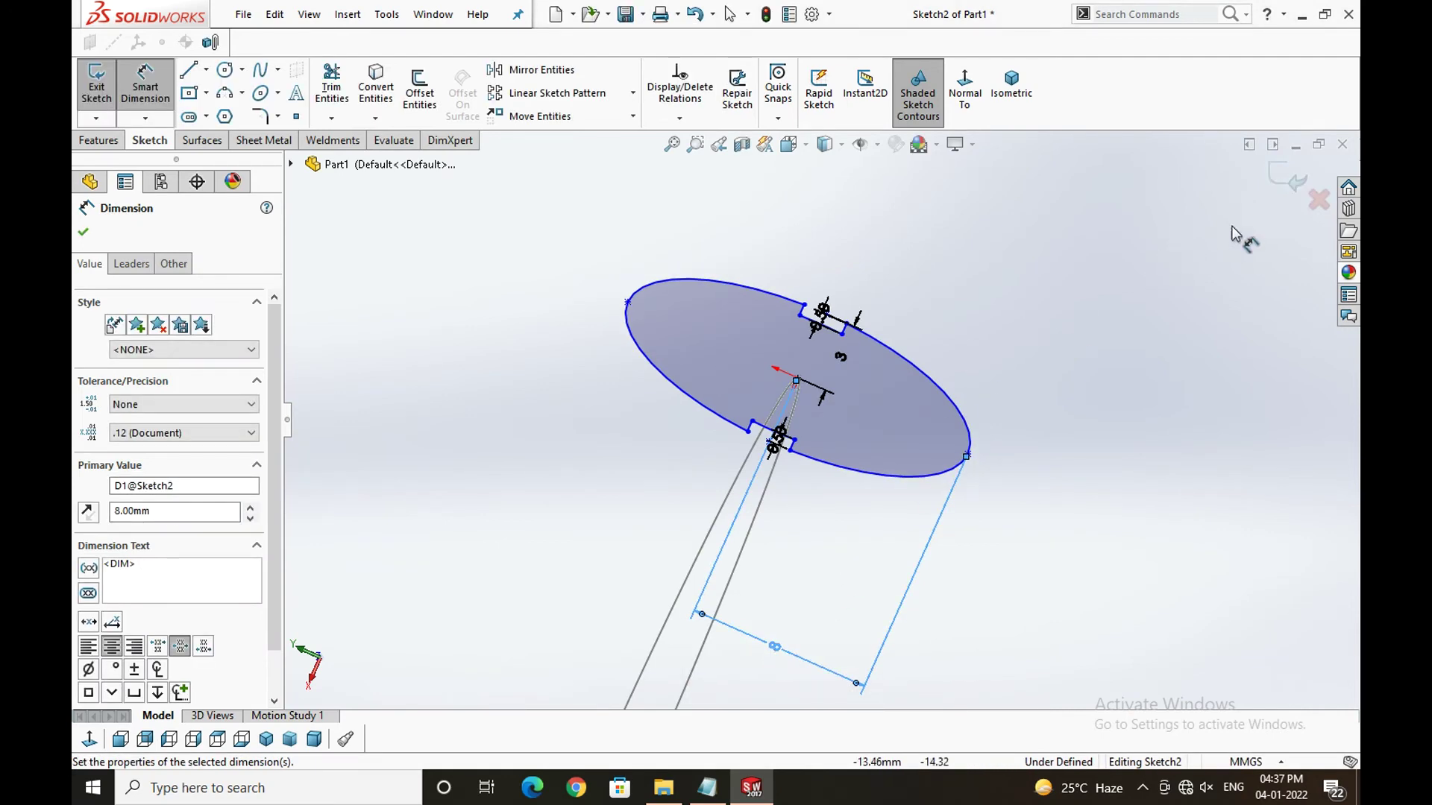
pyautogui.click(1287, 179)
pyautogui.hotkey('ctrl', 'b')
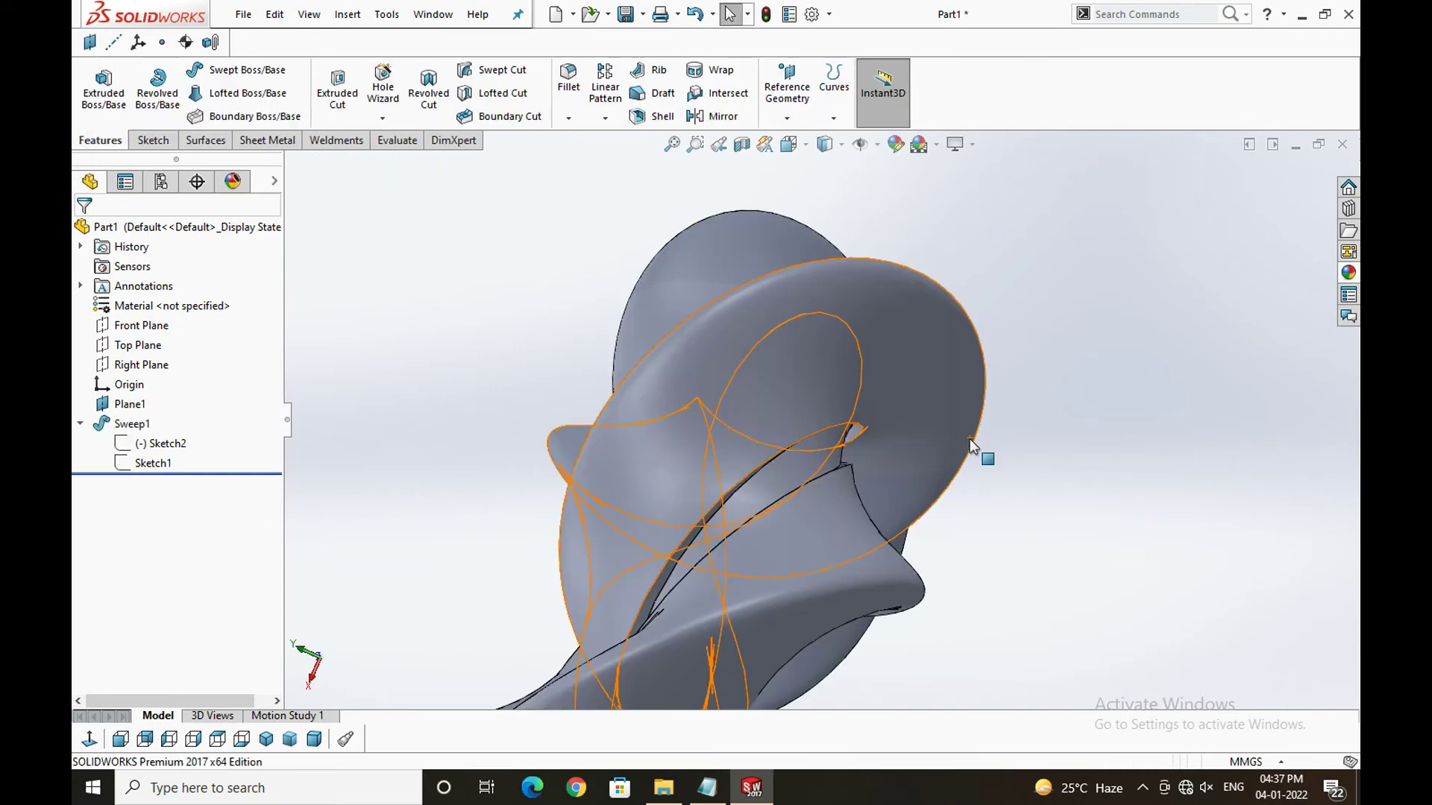
pyautogui.moveTo(975, 488)
pyautogui.mouseDown(button='middle')
pyautogui.moveTo(1067, 461)
pyautogui.moveTo(1003, 477)
pyautogui.mouseUp(button='middle')
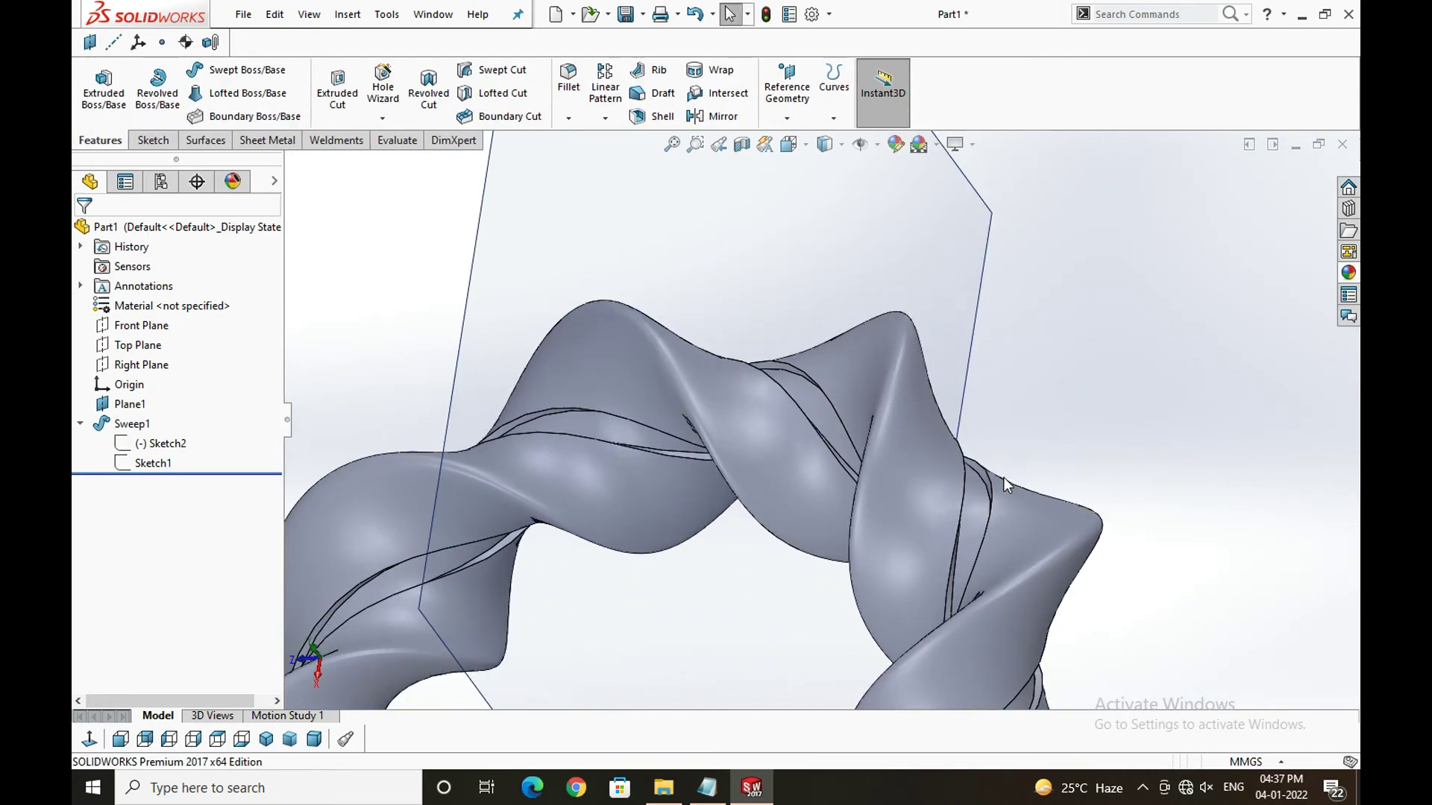
pyautogui.scroll(5, 1004, 478)
pyautogui.moveTo(987, 527)
pyautogui.mouseDown(button='middle')
pyautogui.moveTo(943, 564)
pyautogui.moveTo(981, 528)
pyautogui.moveTo(999, 416)
pyautogui.moveTo(974, 383)
pyautogui.moveTo(909, 447)
pyautogui.moveTo(946, 530)
pyautogui.moveTo(925, 514)
pyautogui.mouseUp(button='middle')
pyautogui.click(153, 463)
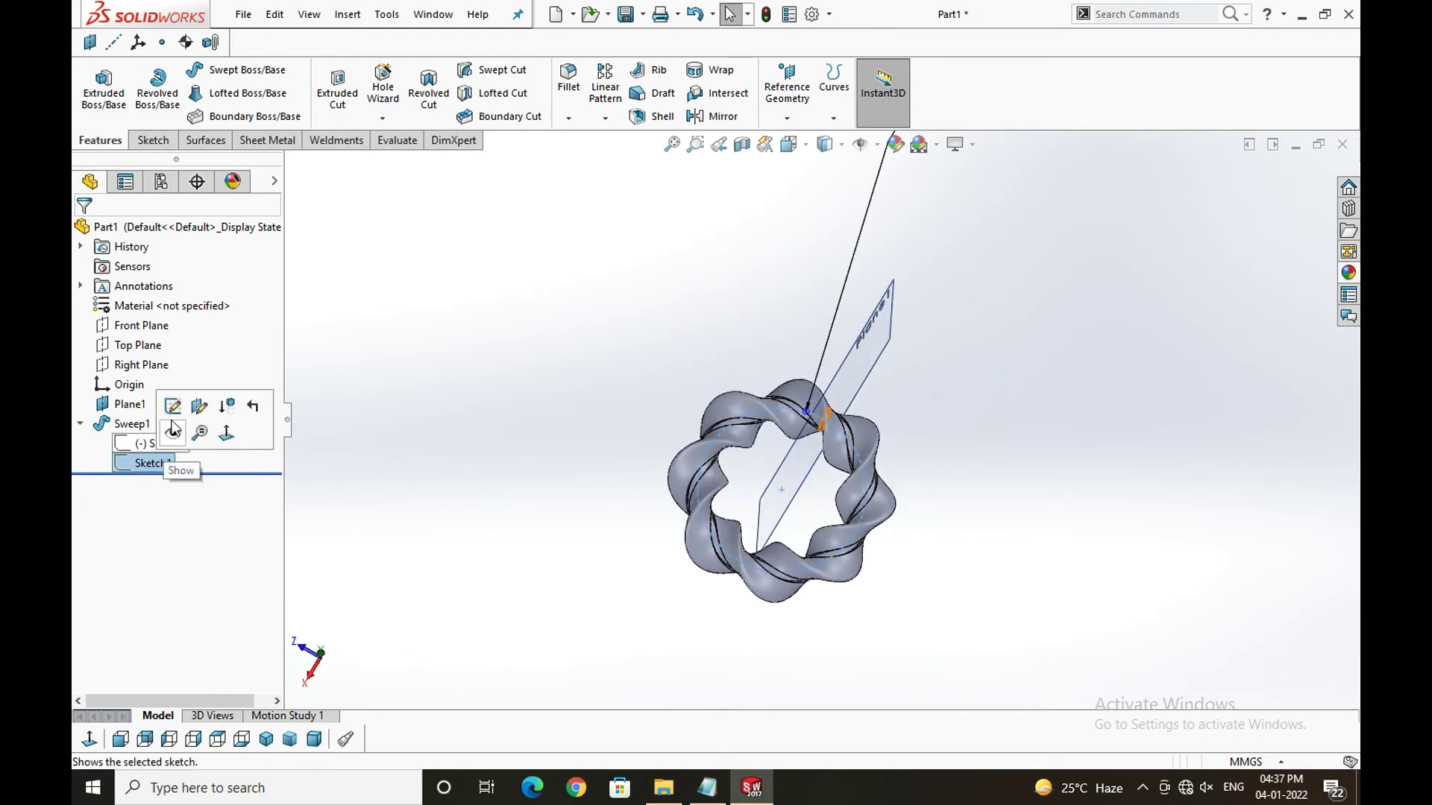
pyautogui.press('Escape')
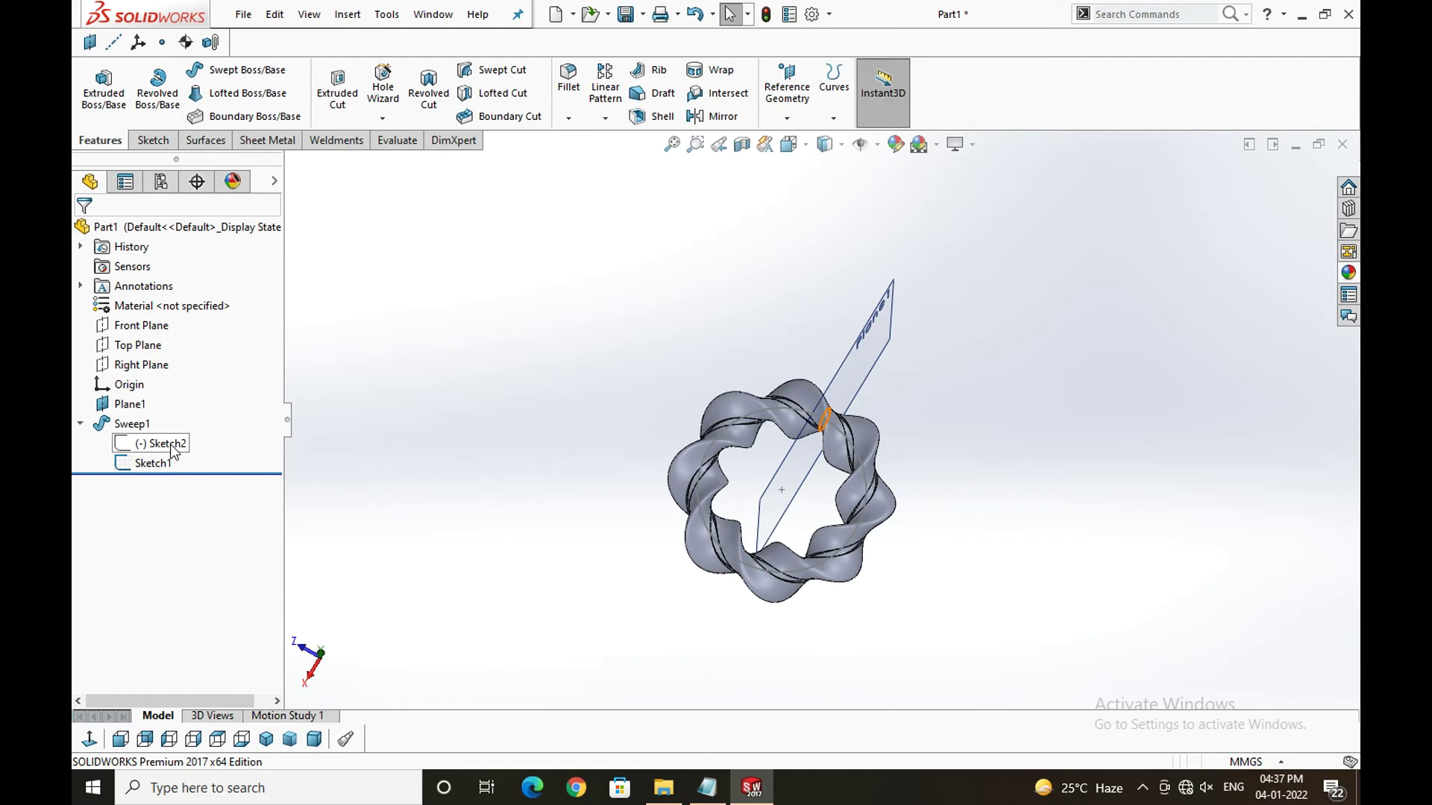
pyautogui.scroll(-2, 443, 509)
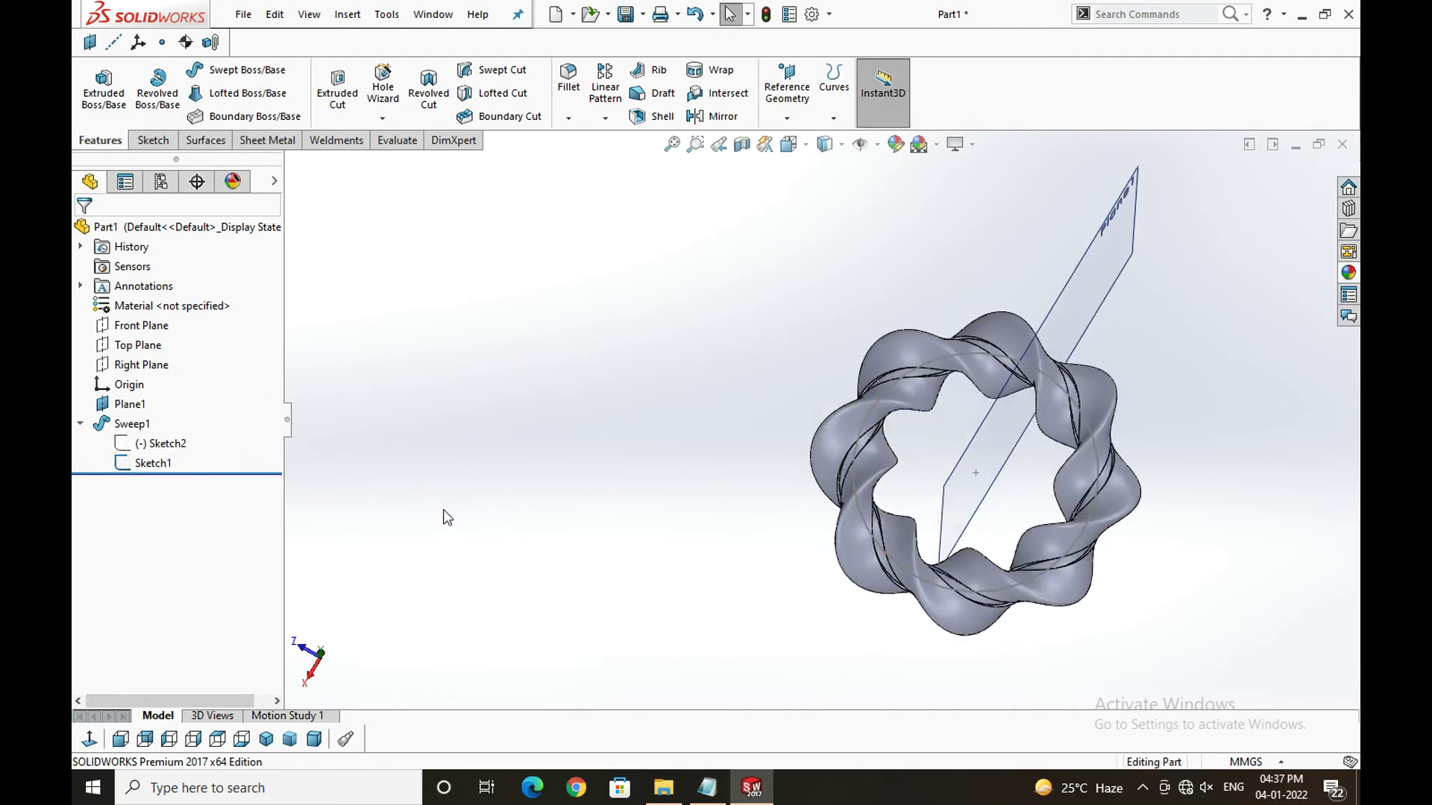
pyautogui.rightClick(153, 451)
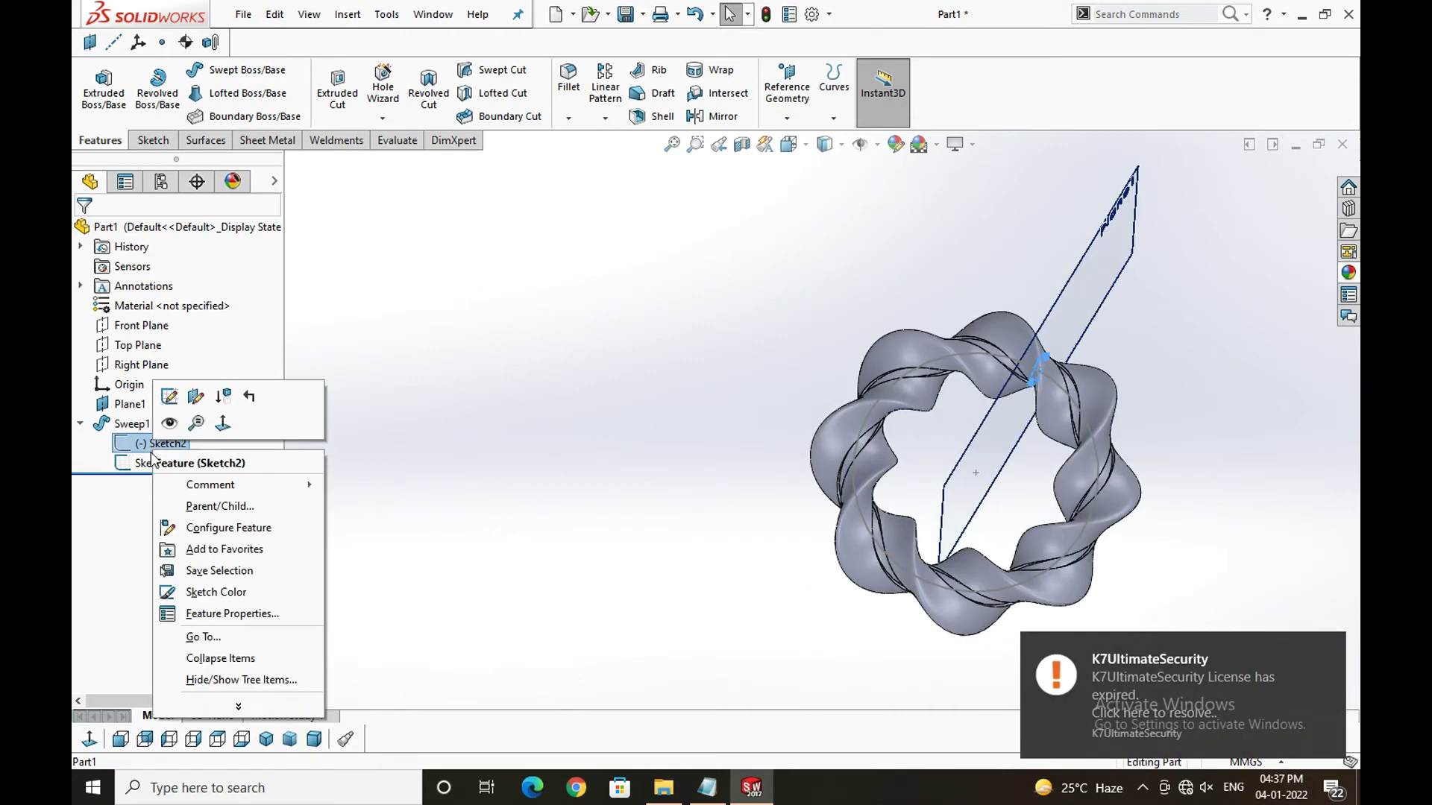
pyautogui.click(115, 492)
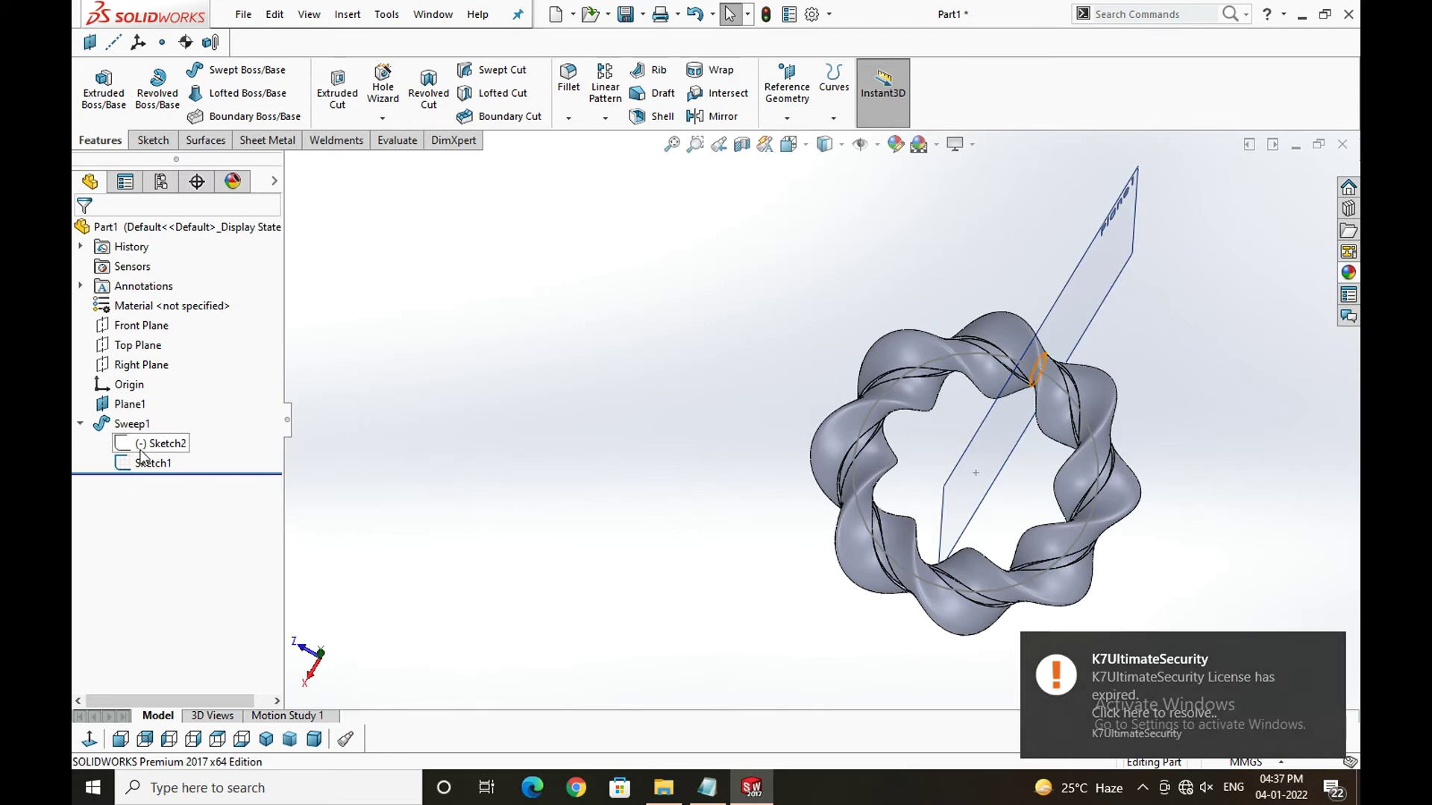
pyautogui.click(80, 422)
pyautogui.click(126, 425)
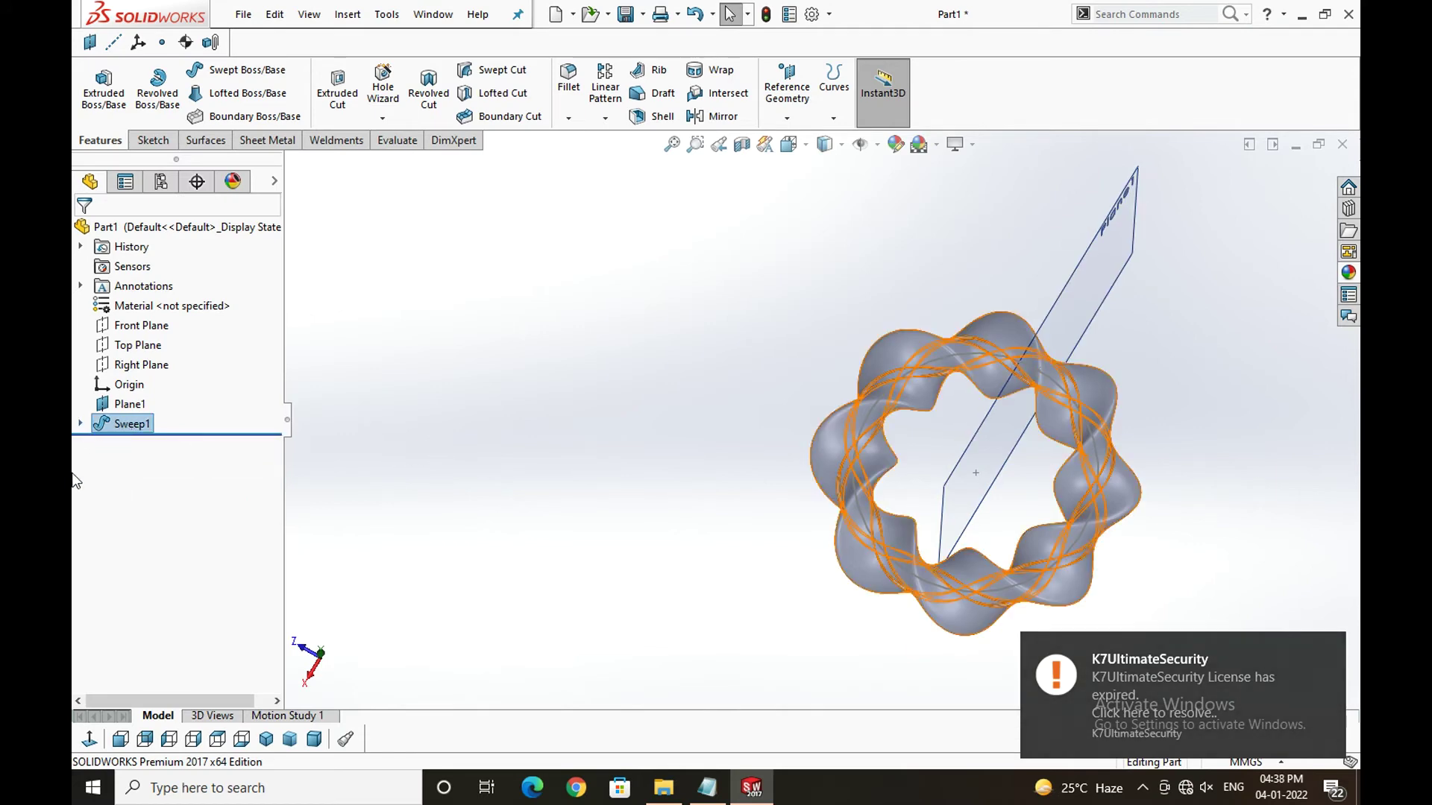
pyautogui.click(80, 423)
pyautogui.rightClick(146, 460)
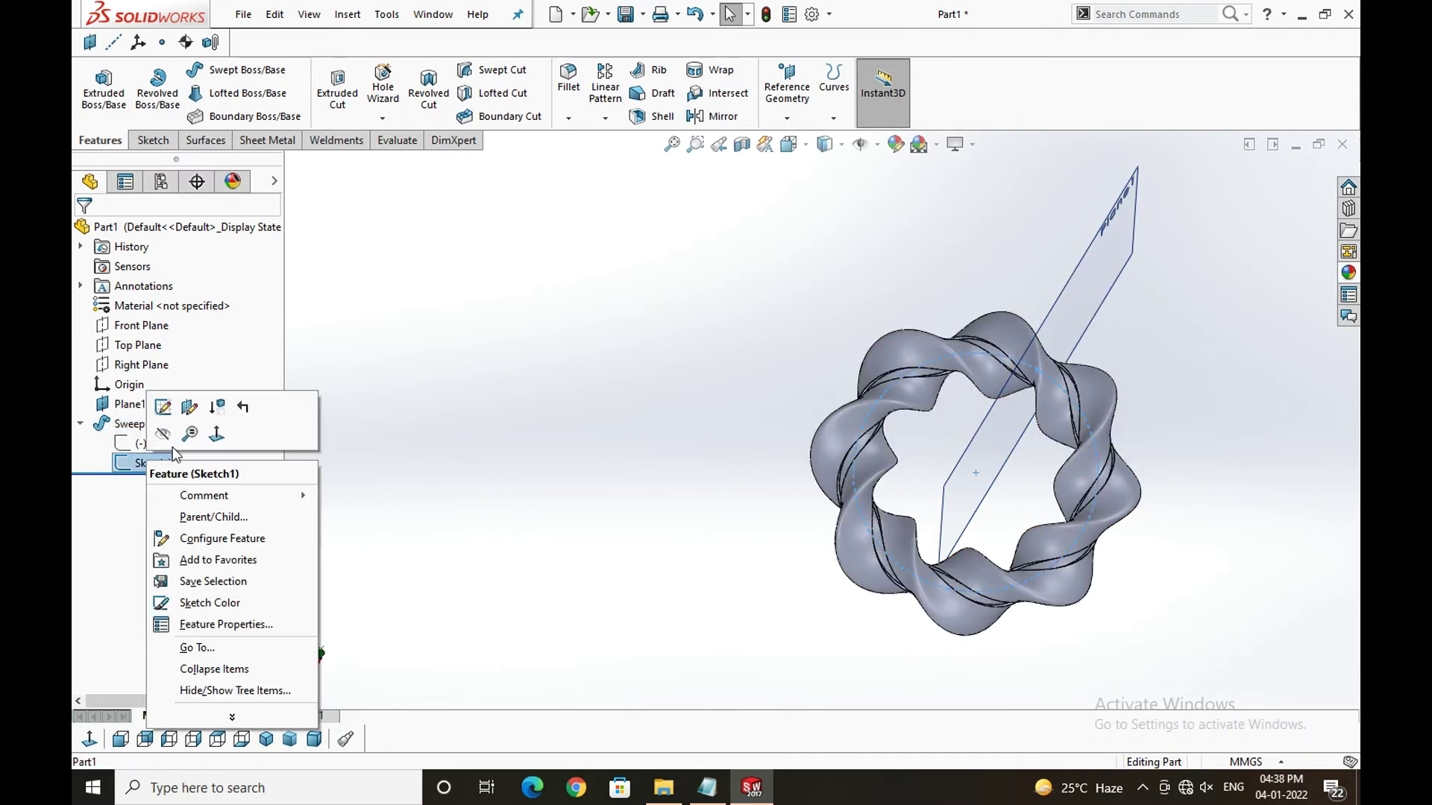
pyautogui.click(173, 453)
pyautogui.scroll(3, 593, 492)
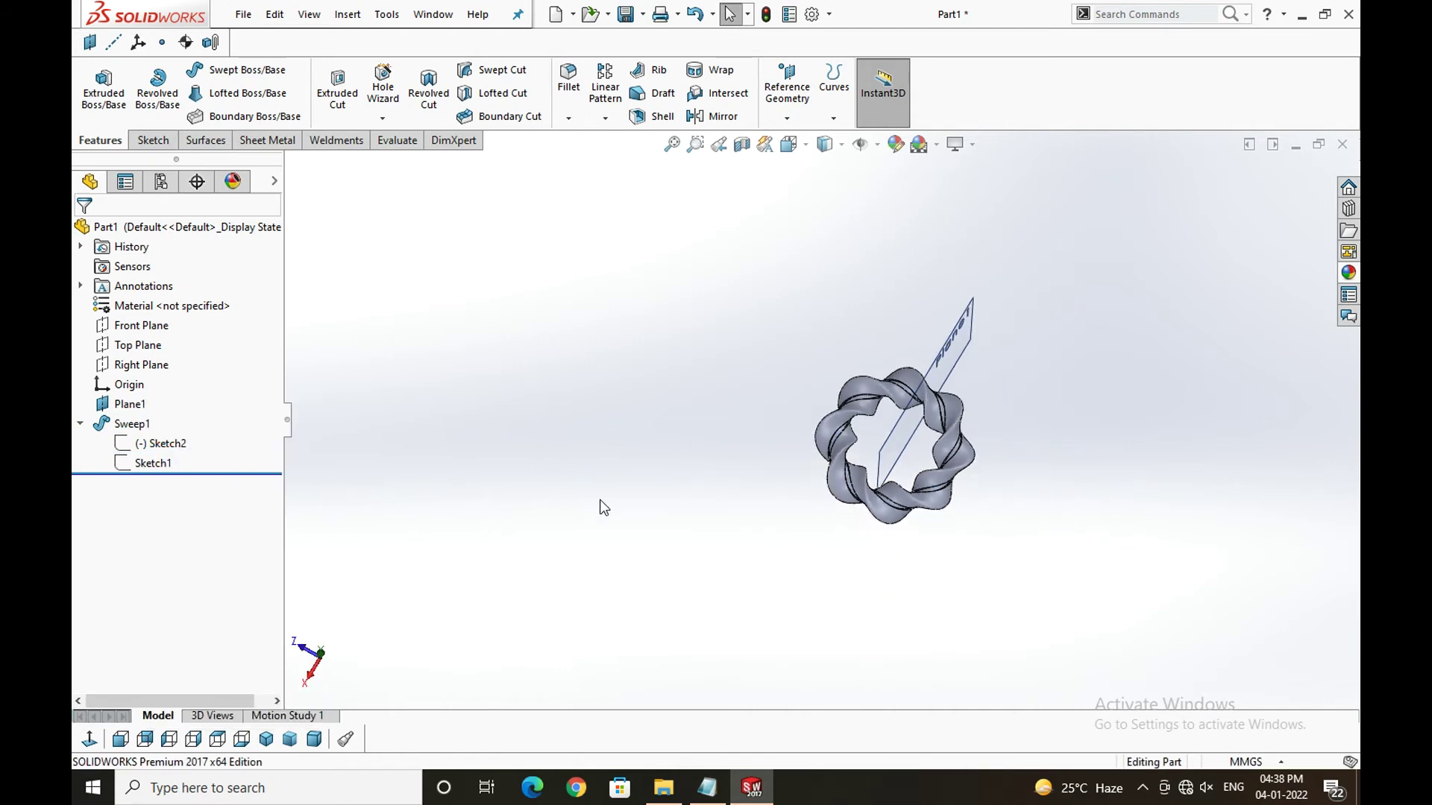
pyautogui.rightClick(938, 359)
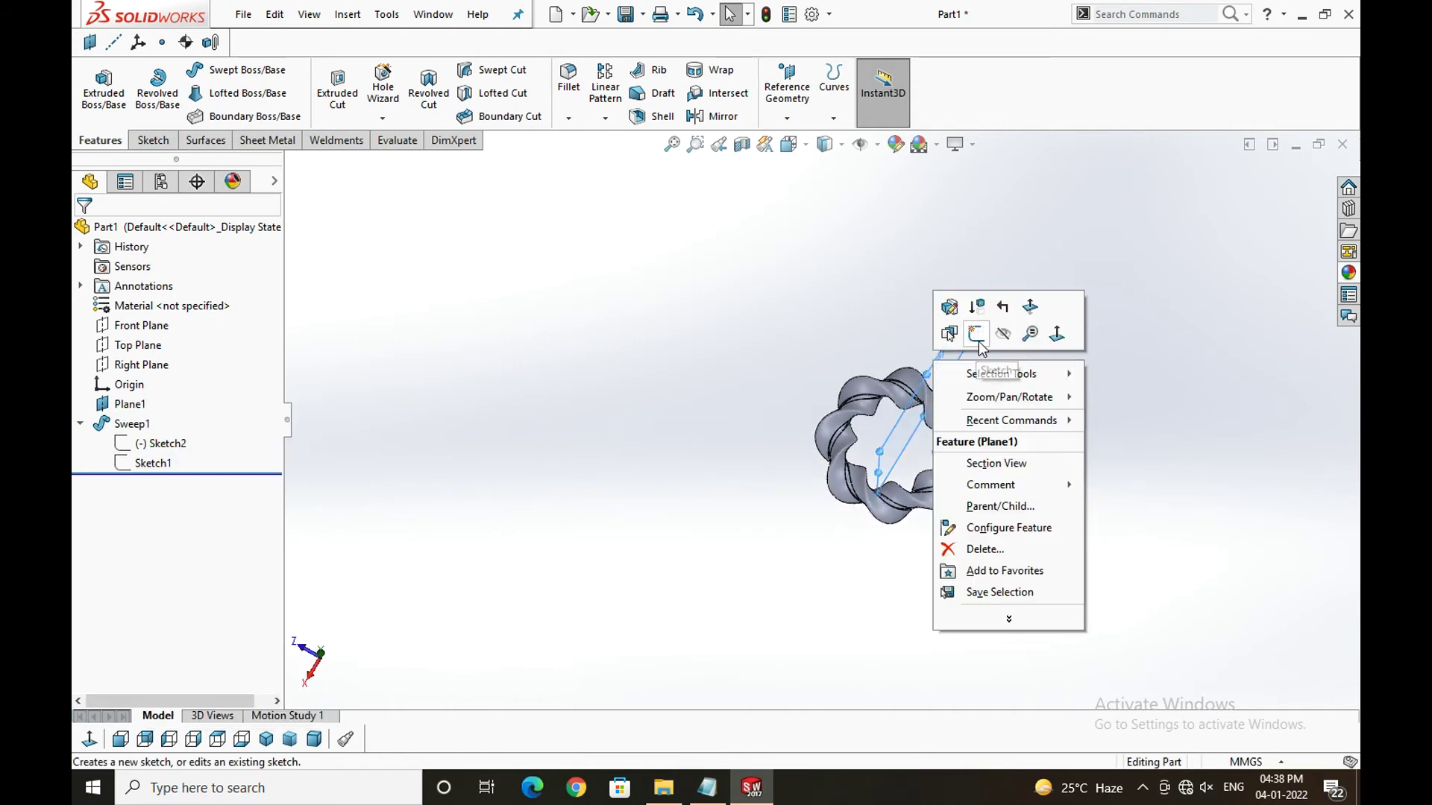
pyautogui.click(997, 342)
pyautogui.scroll(-3, 835, 448)
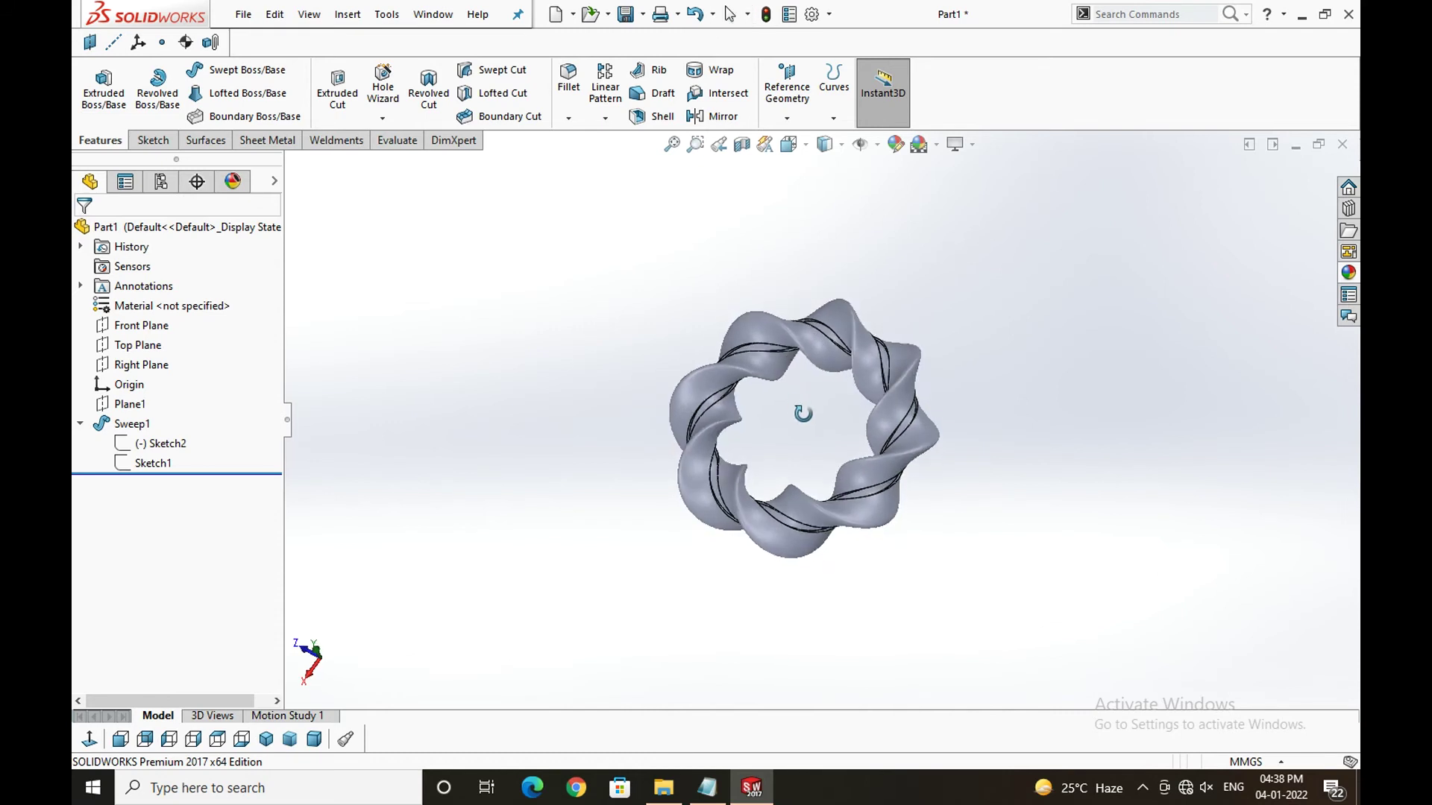
# - Orbit the ring to an oblique view and start a Fillet
pyautogui.moveTo(835, 472)
pyautogui.mouseDown(button='middle')
pyautogui.moveTo(695, 310)
pyautogui.moveTo(655, 297)
pyautogui.moveTo(658, 340)
pyautogui.mouseUp(button='middle')
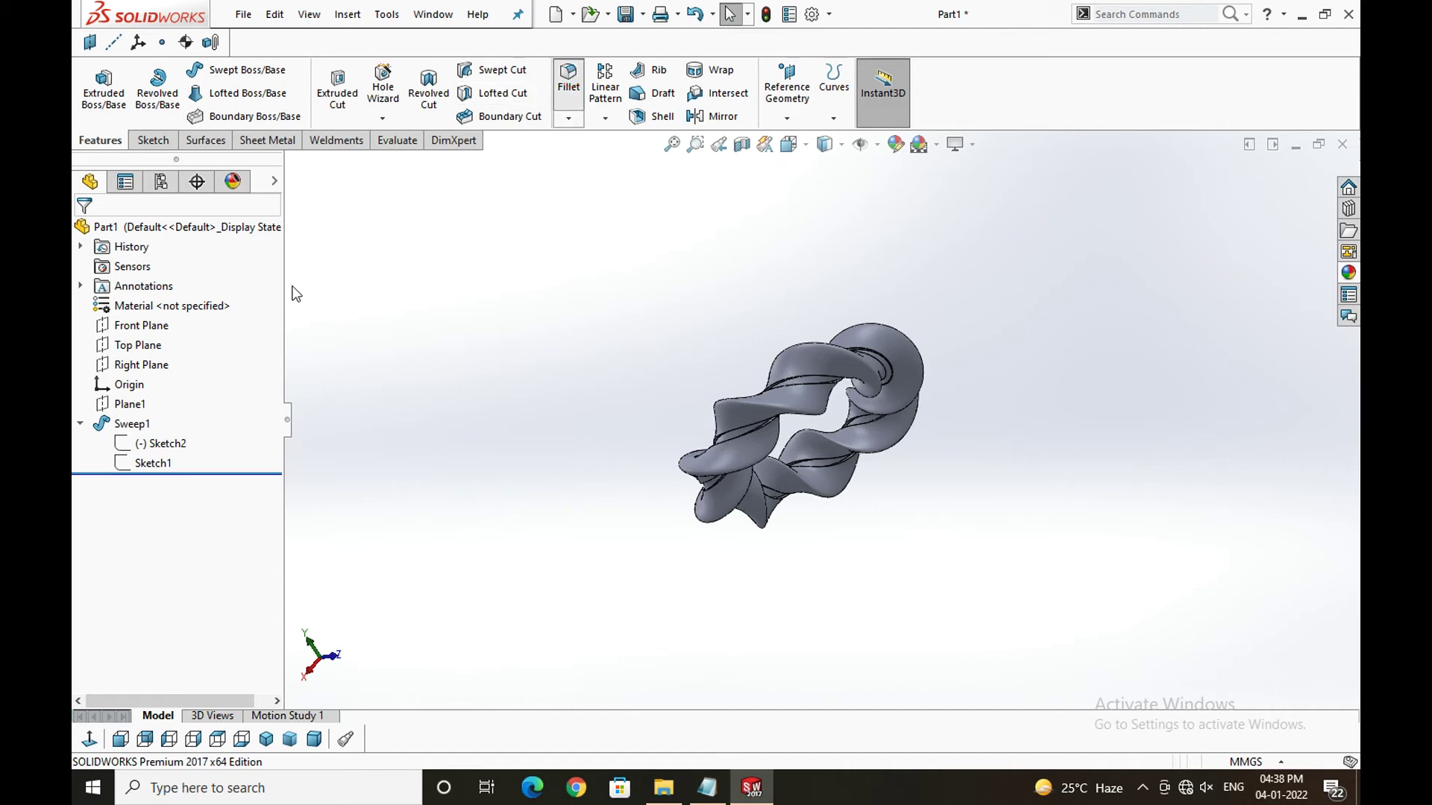
pyautogui.click(568, 78)
# - Enter a 0.15mm fillet radius and zoom in on the notch
pyautogui.write('.5')
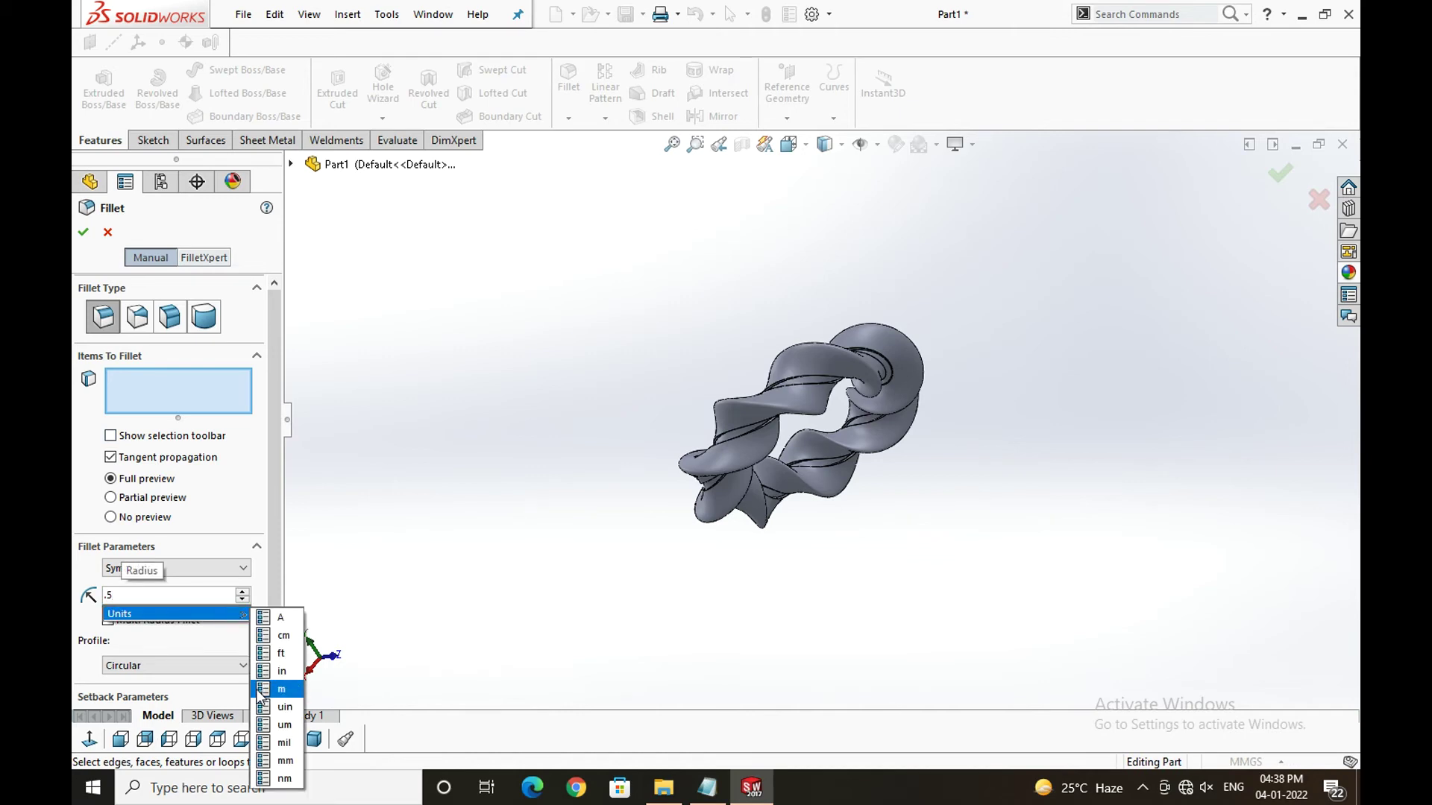
pyautogui.press('BackSpace')
pyautogui.write('1.5')
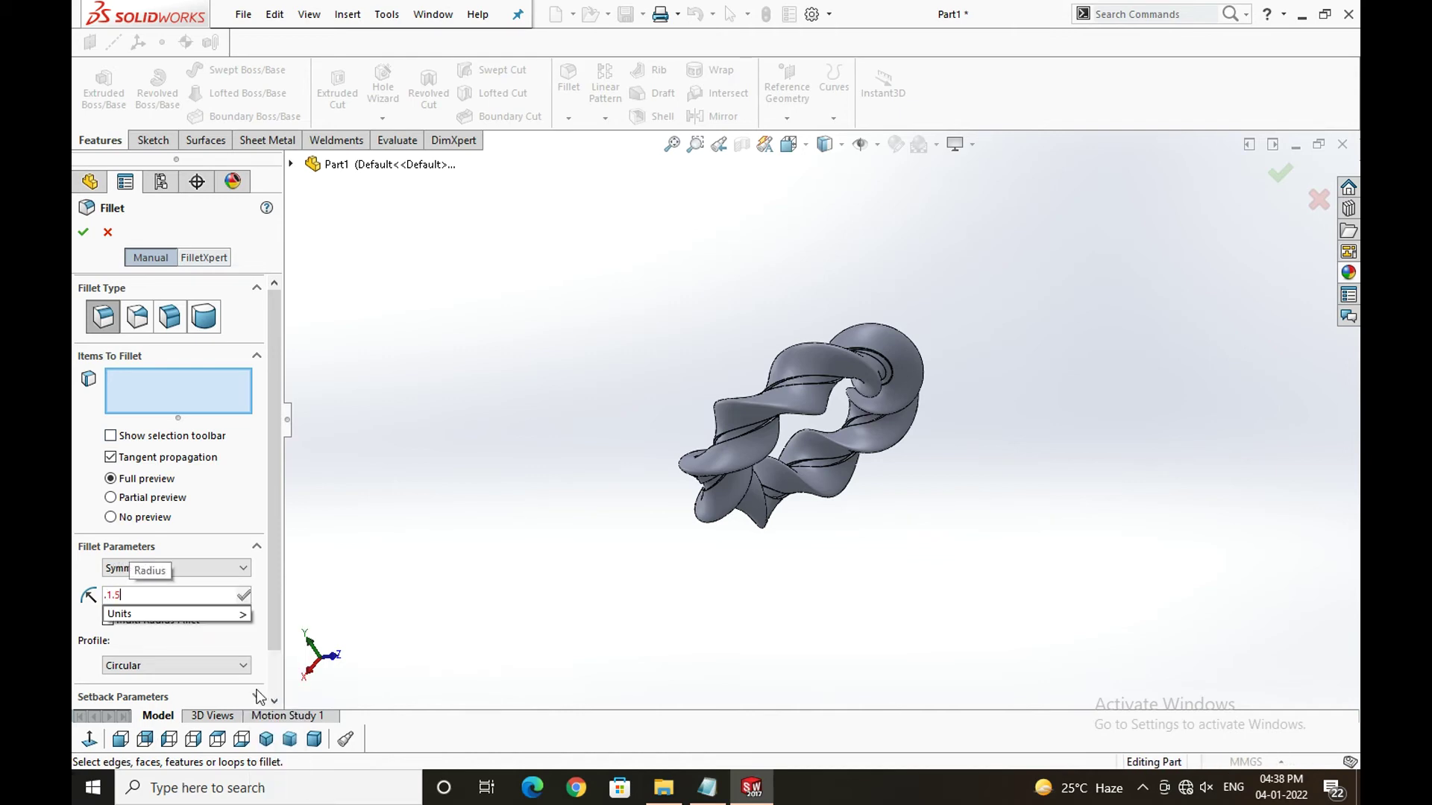
pyautogui.press('BackSpace')
pyautogui.press('BackSpace')
pyautogui.press('BackSpace')
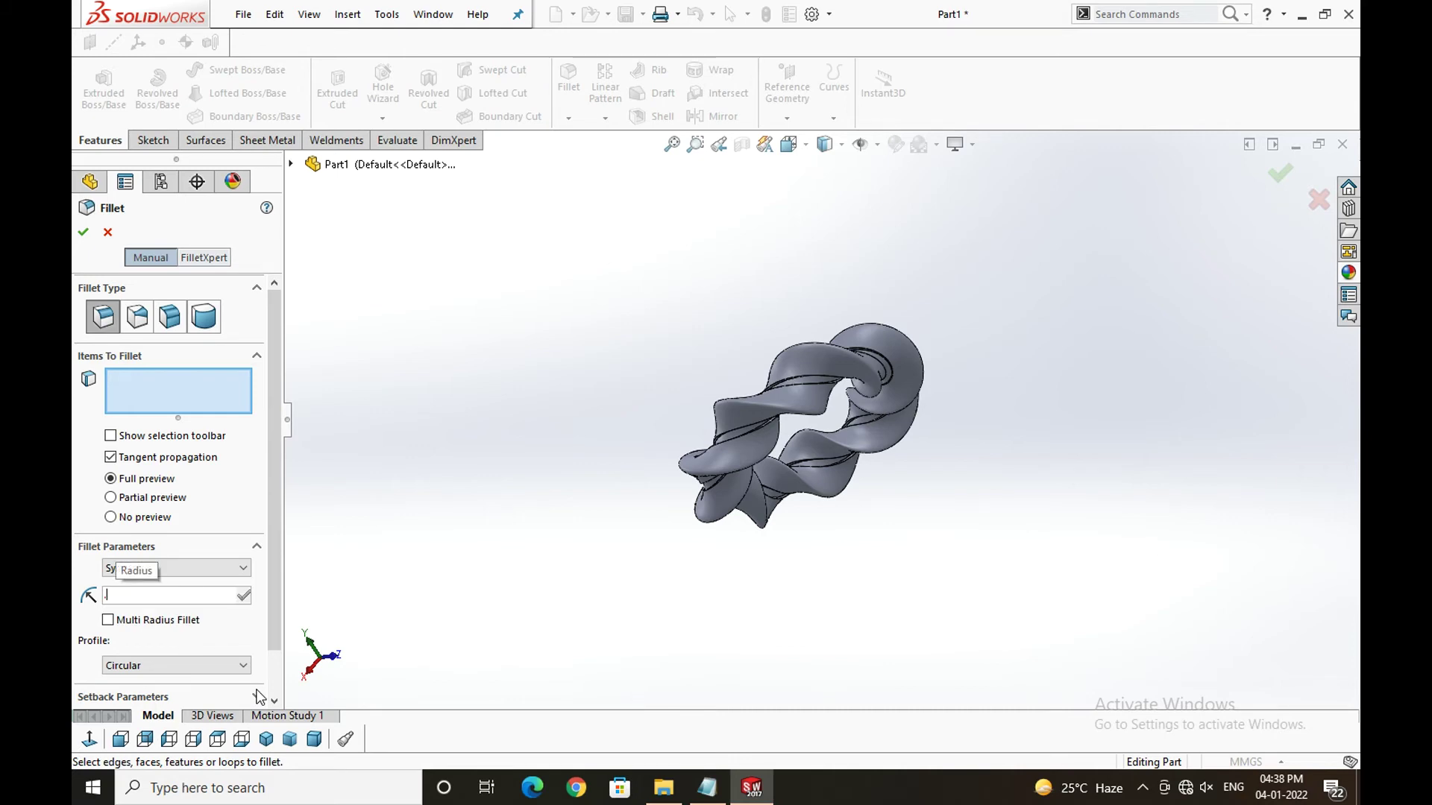
pyautogui.write('15')
pyautogui.press('Return')
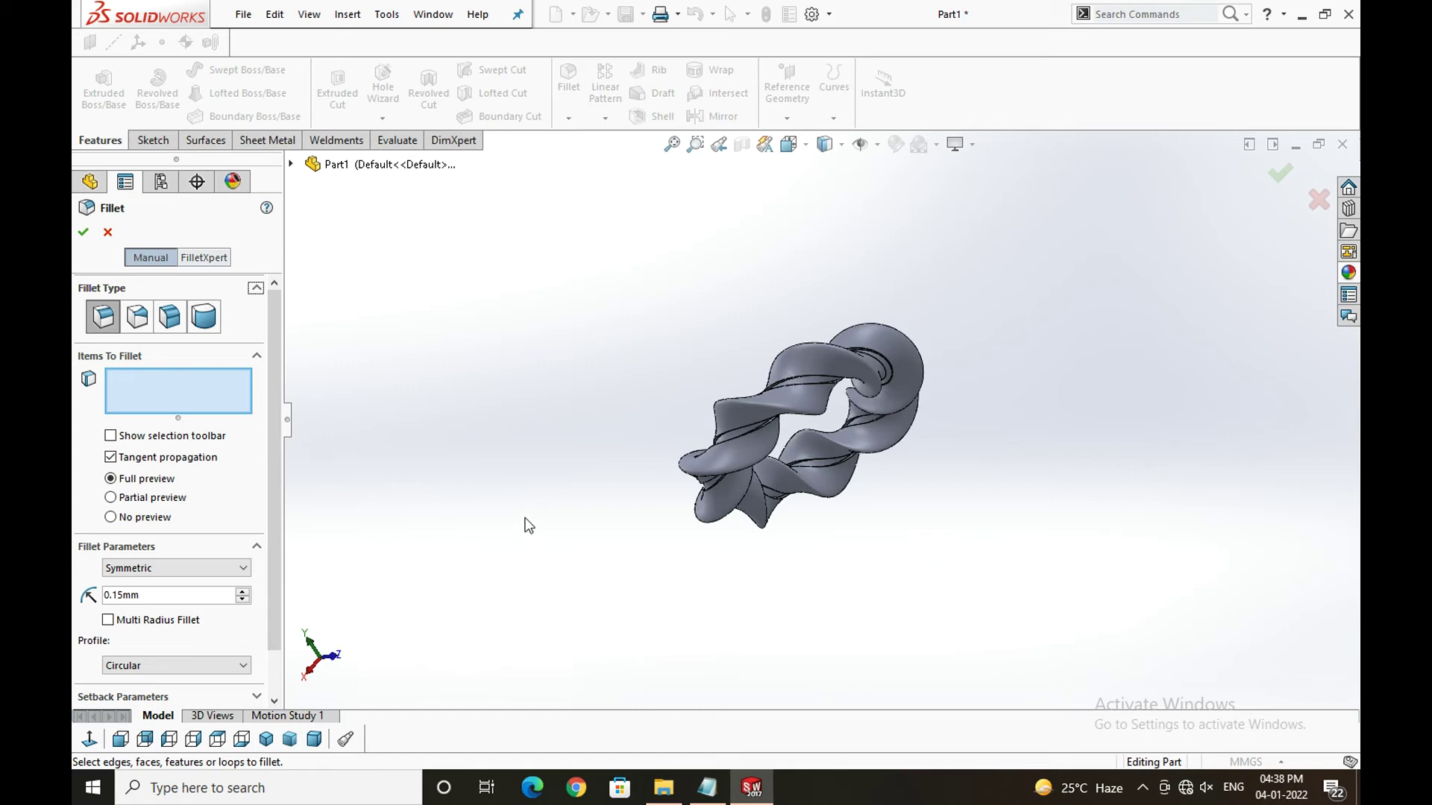
pyautogui.scroll(-2, 739, 436)
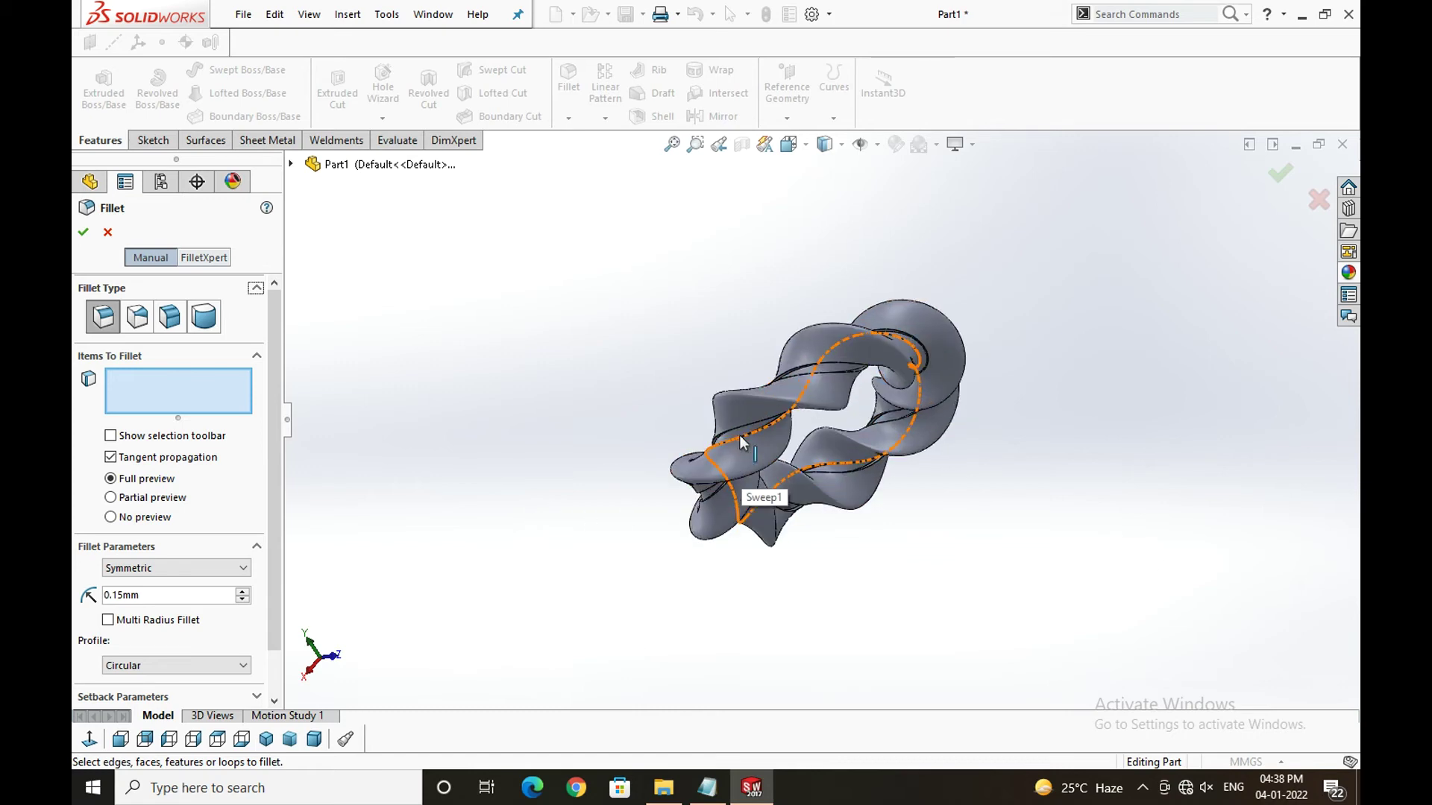
pyautogui.scroll(-3, 740, 435)
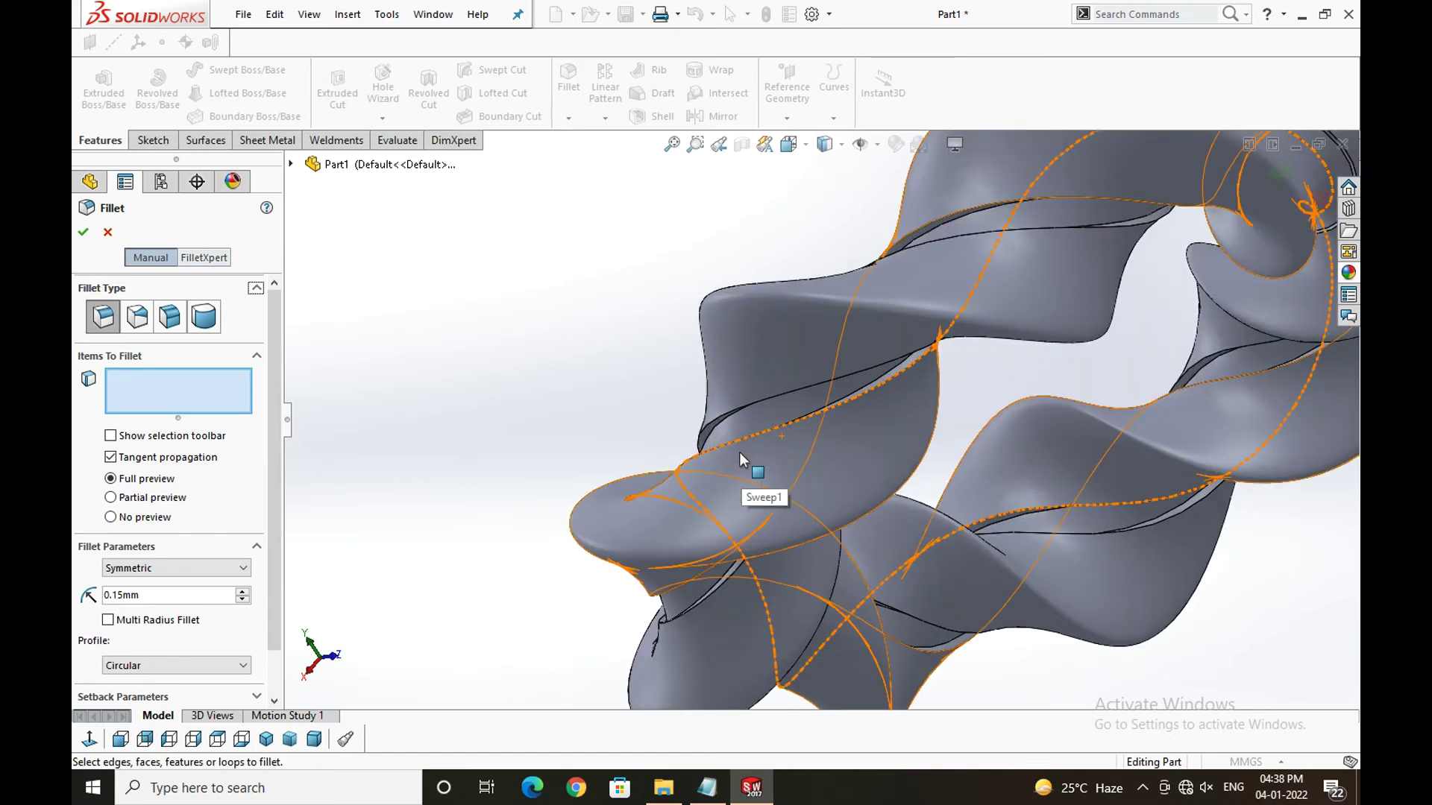
pyautogui.scroll(-1, 118, 626)
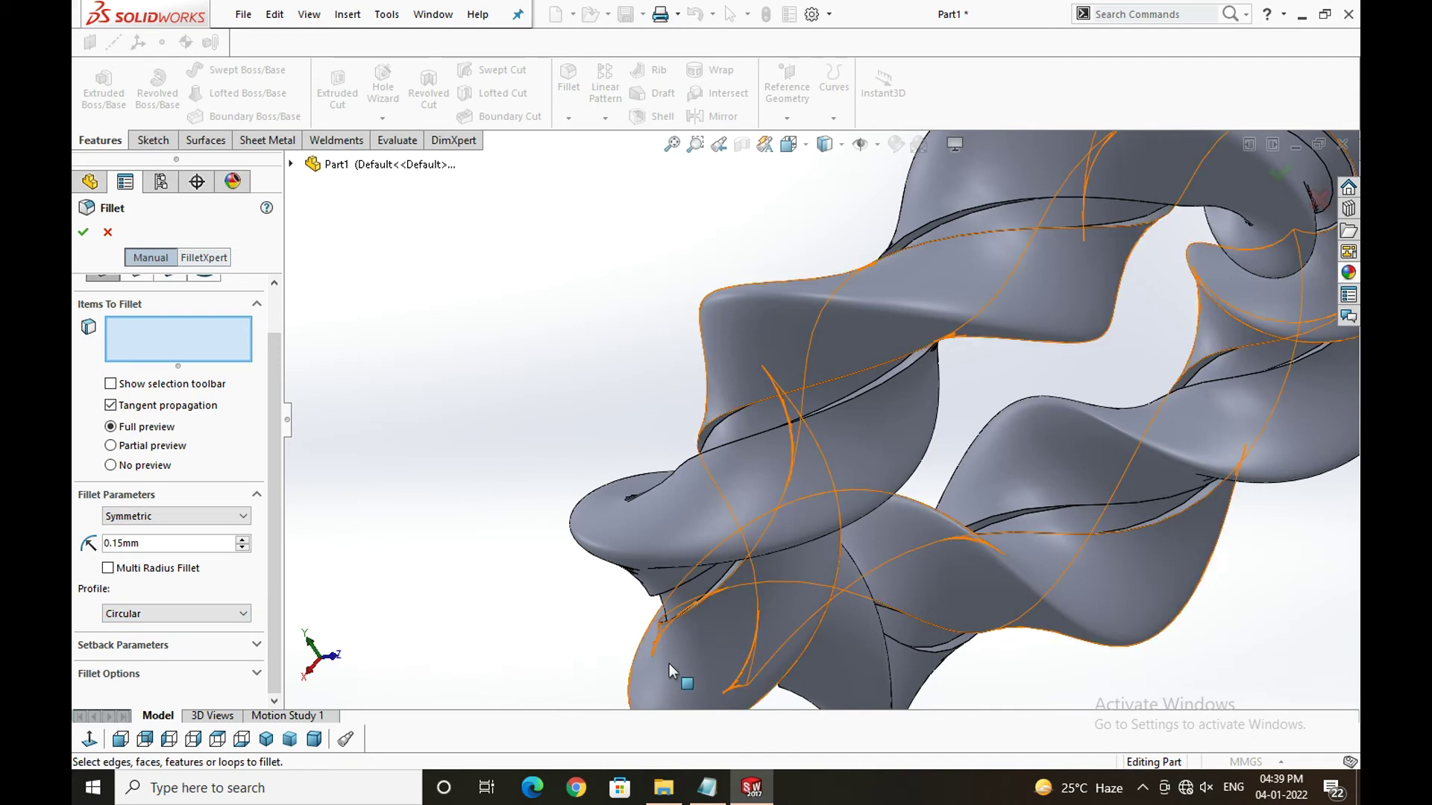
pyautogui.scroll(-3, 750, 440)
pyautogui.scroll(-3, 720, 447)
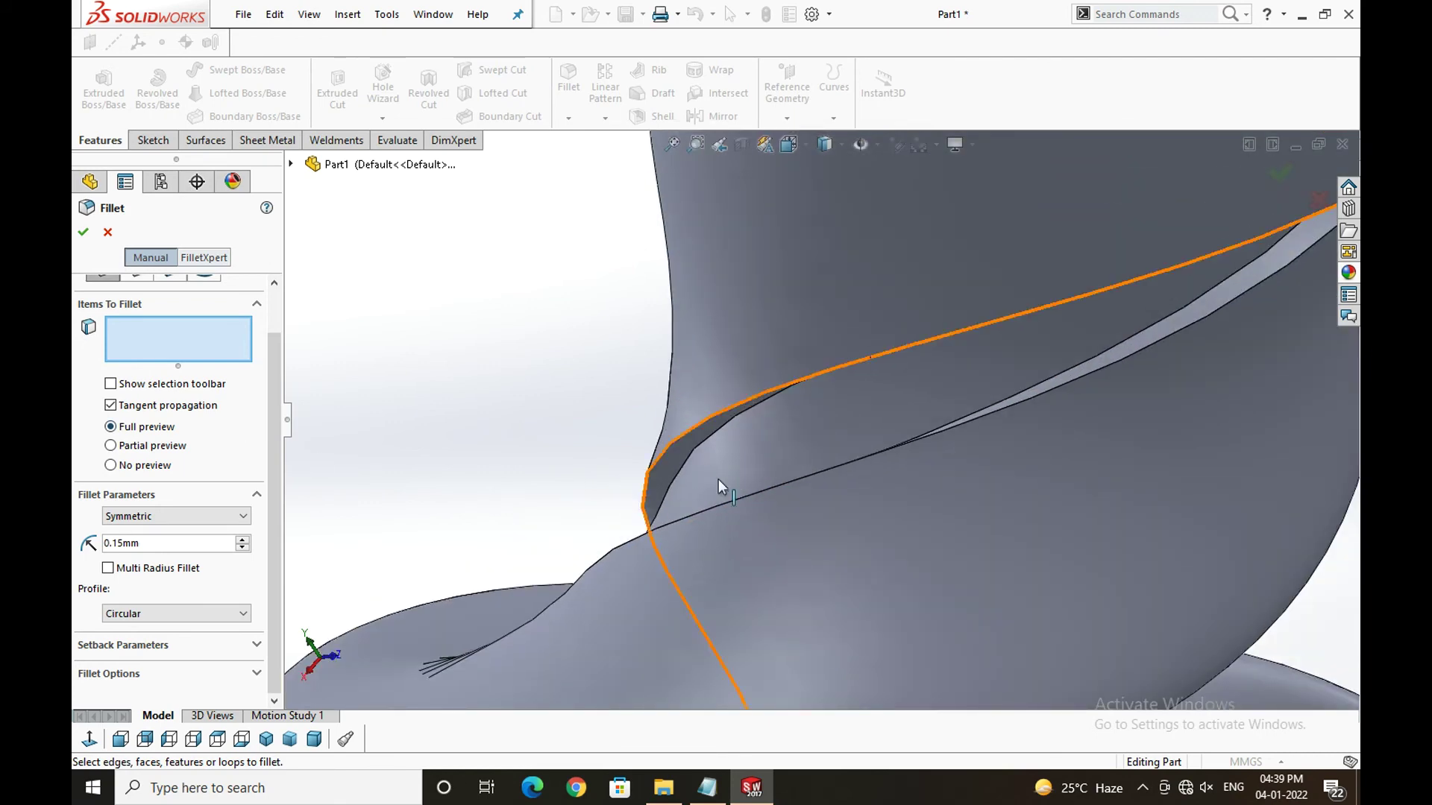
# - Pick the notch face and edges of the twisted ring as fillet items
pyautogui.moveTo(732, 445); pyautogui.dragTo(733, 446, button='middle')
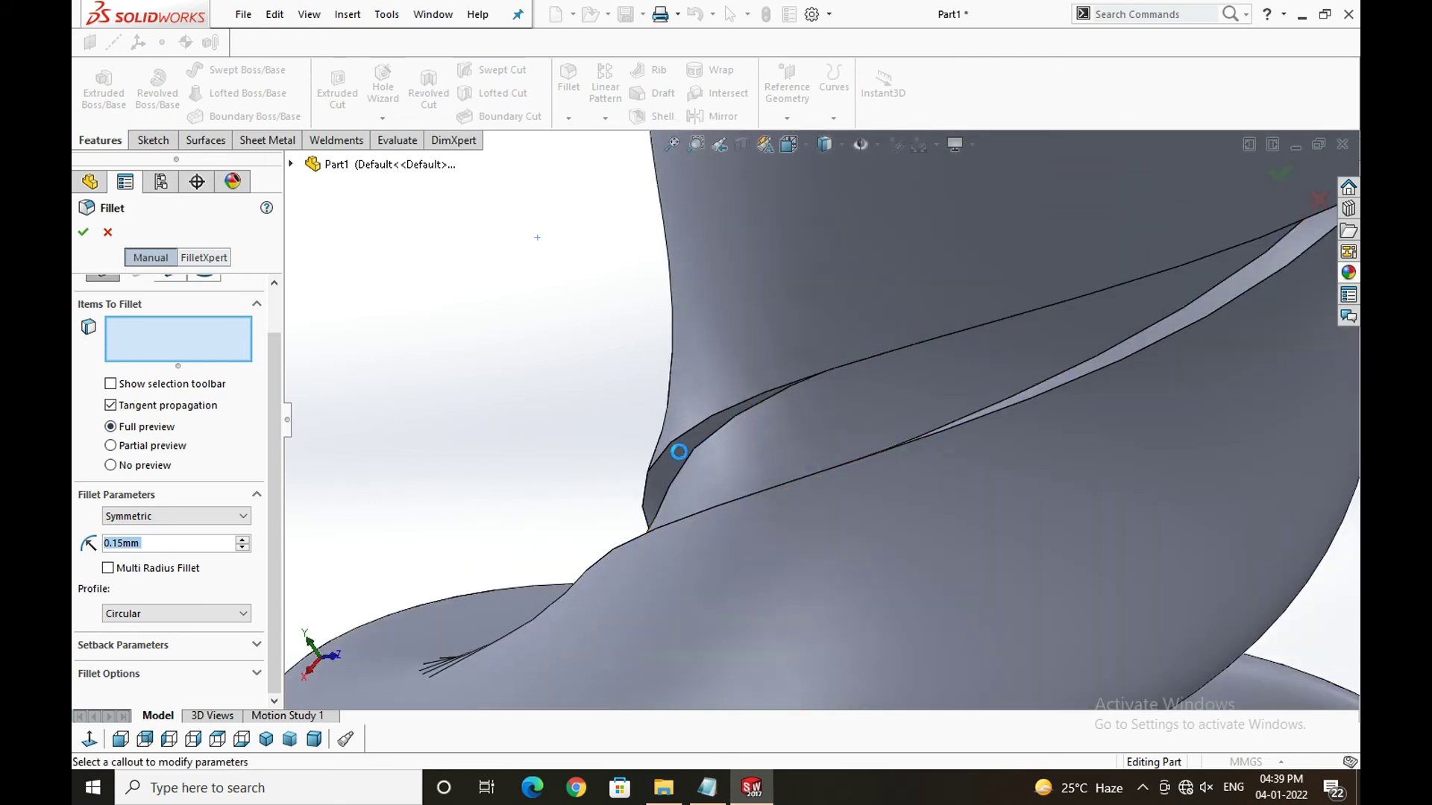
pyautogui.click(682, 461)
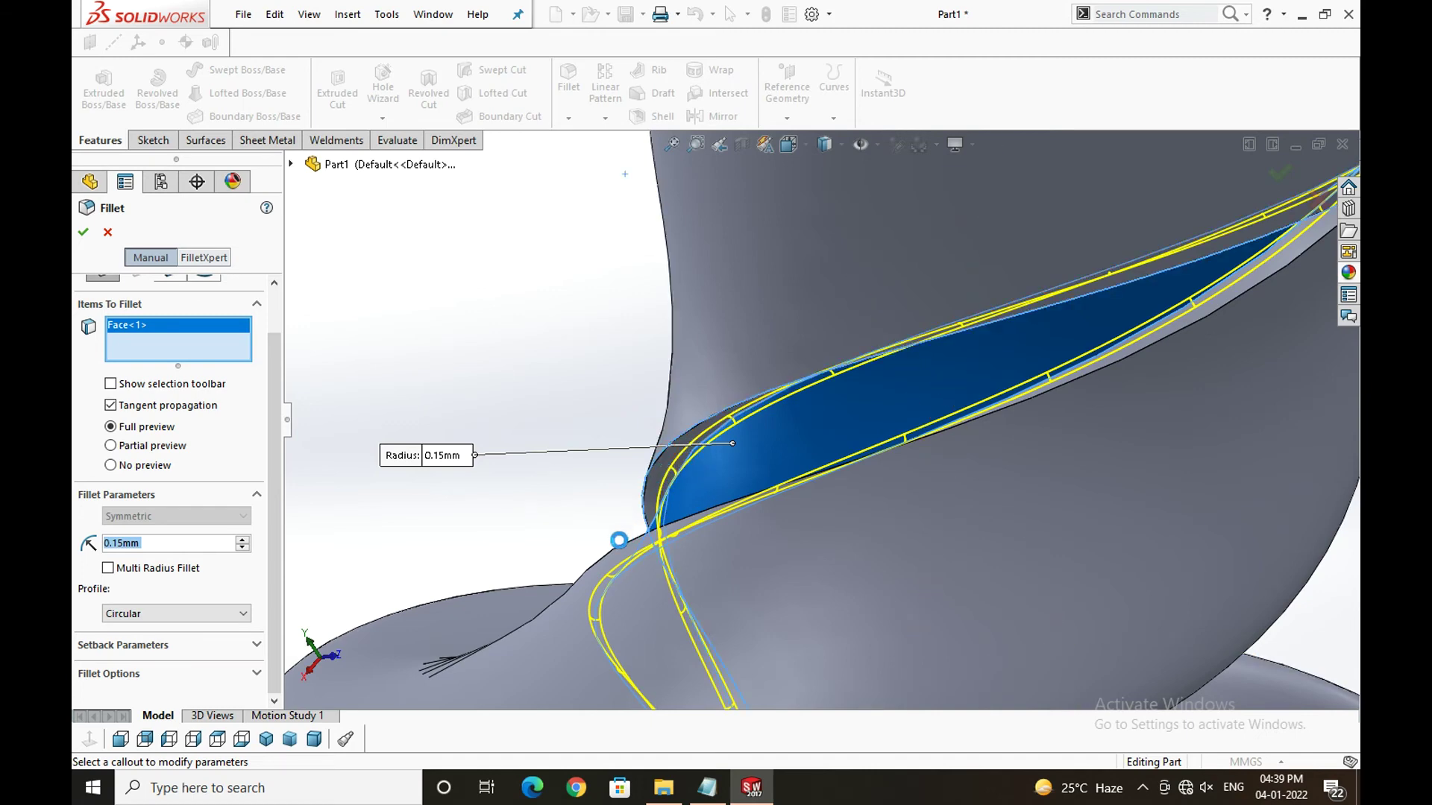
pyautogui.click(618, 549)
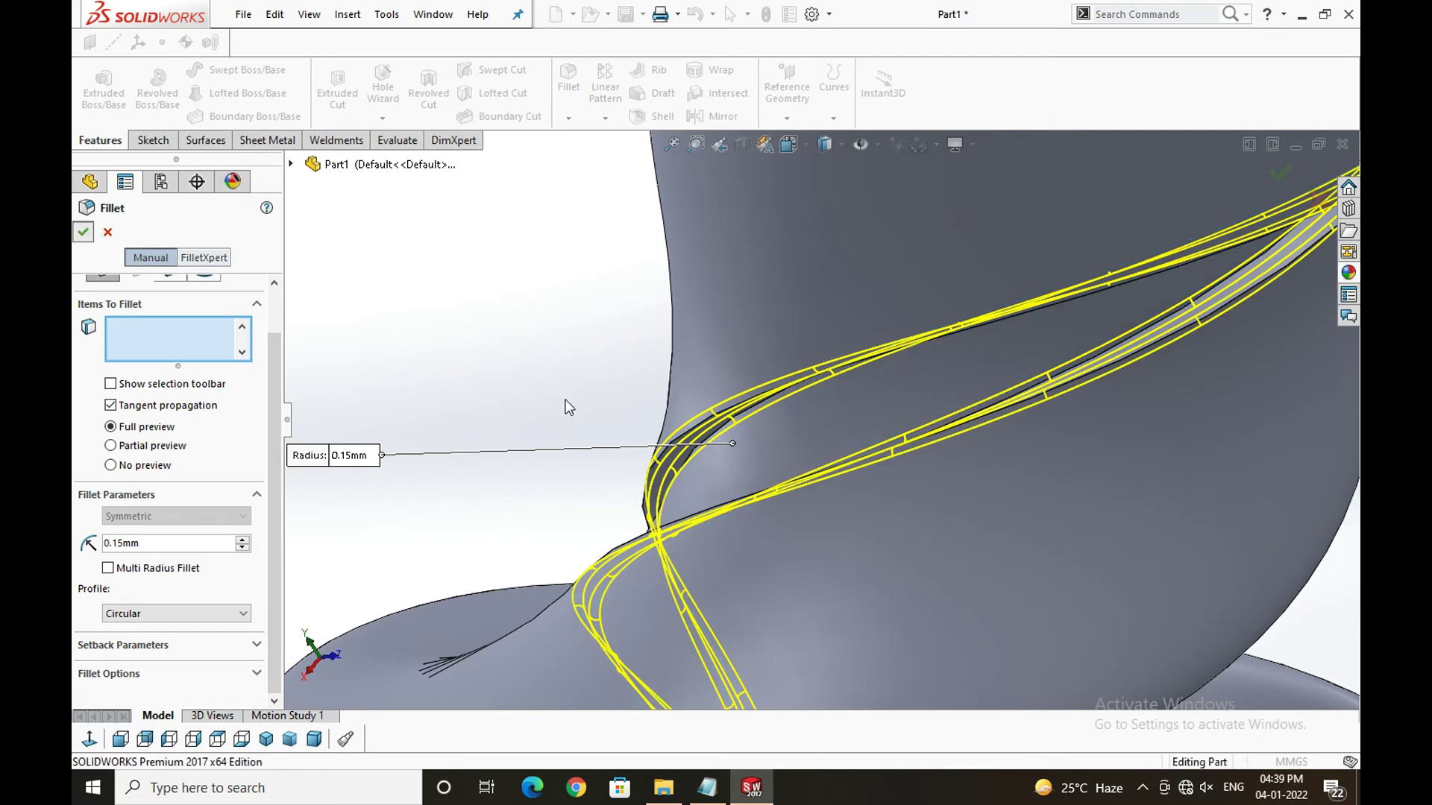
# - Turn on RealView reflections and orbit the filleted ring to an upright view
pyautogui.scroll(5, 562, 402)
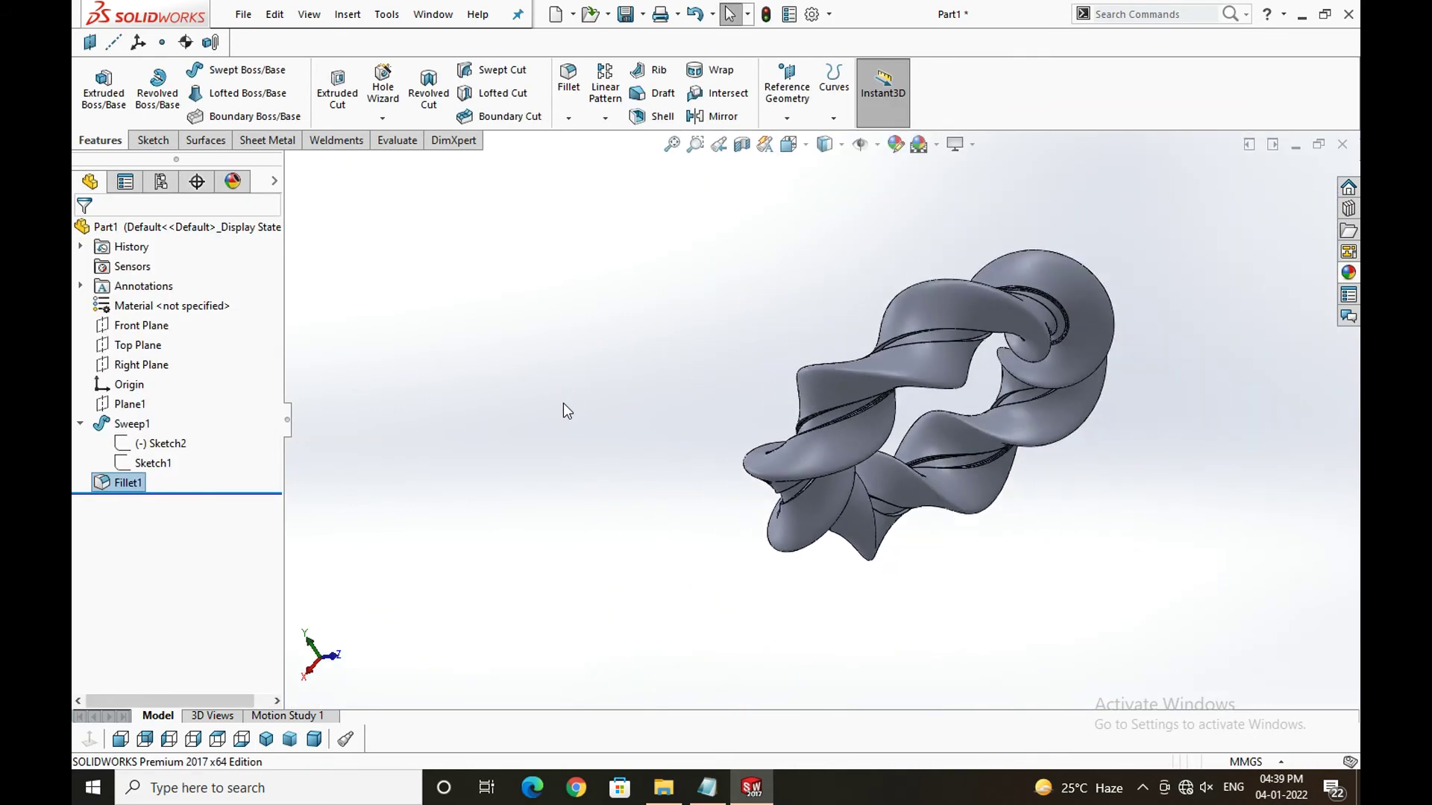
pyautogui.moveTo(632, 364); pyautogui.dragTo(927, 249, button='middle')
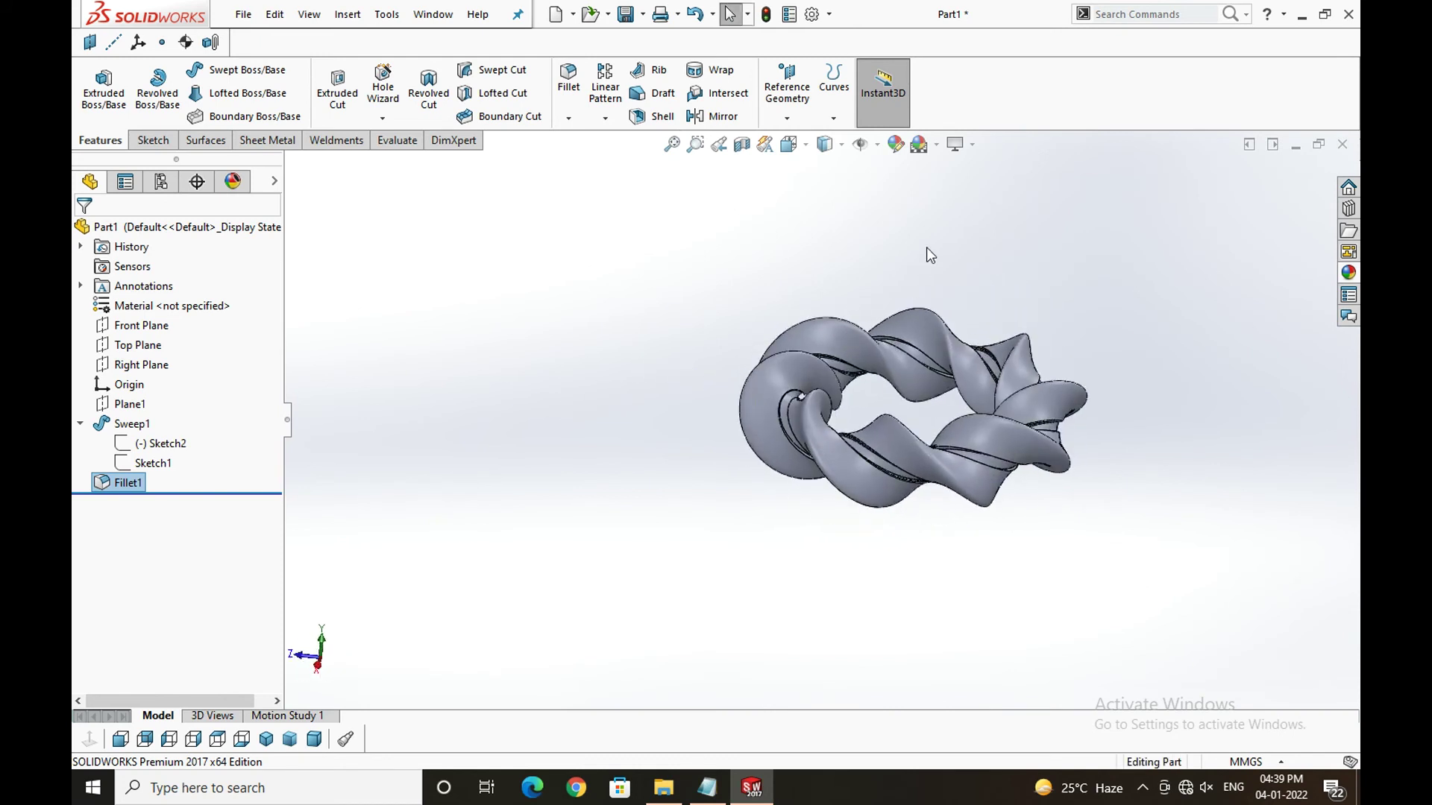
pyautogui.click(973, 146)
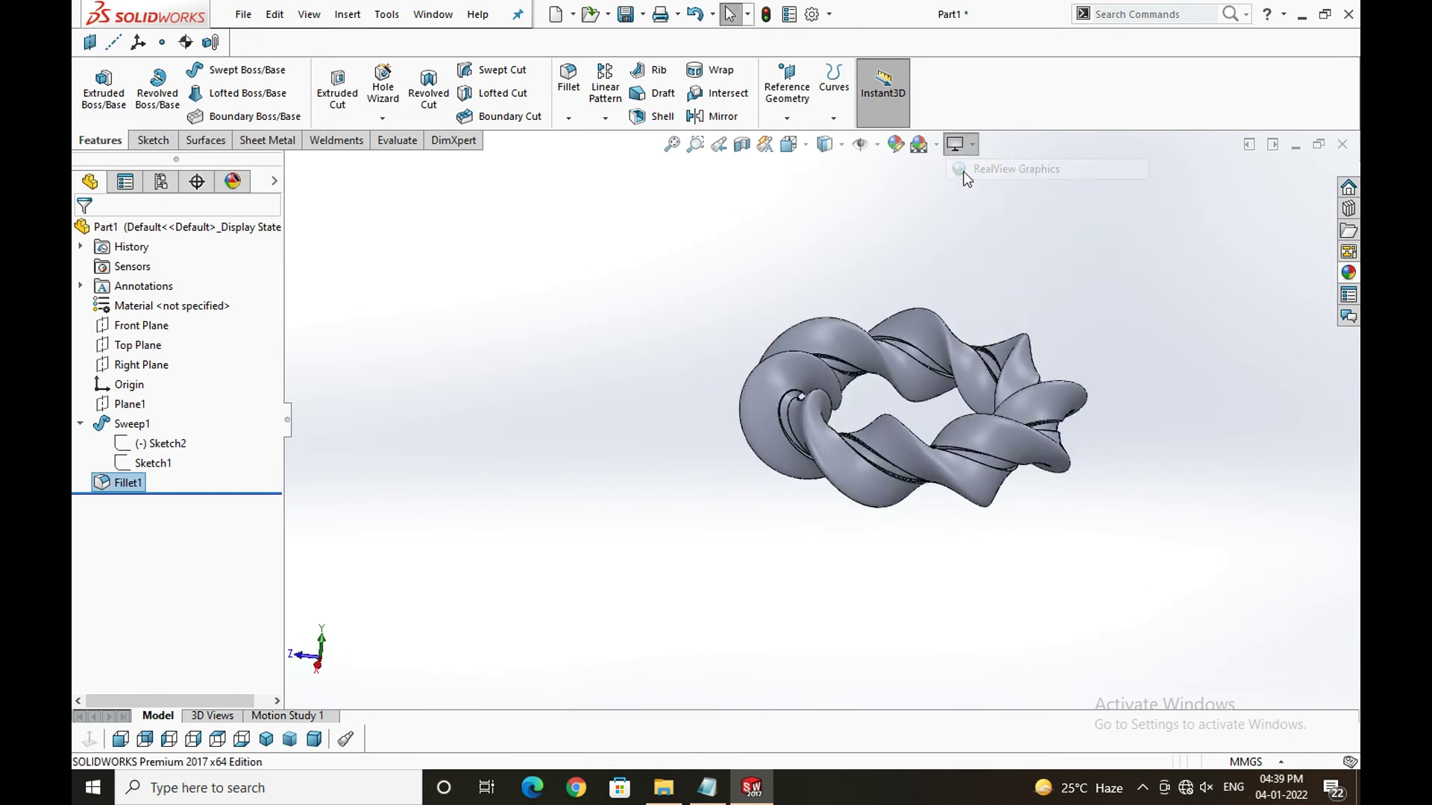
pyautogui.click(973, 145)
pyautogui.click(966, 208)
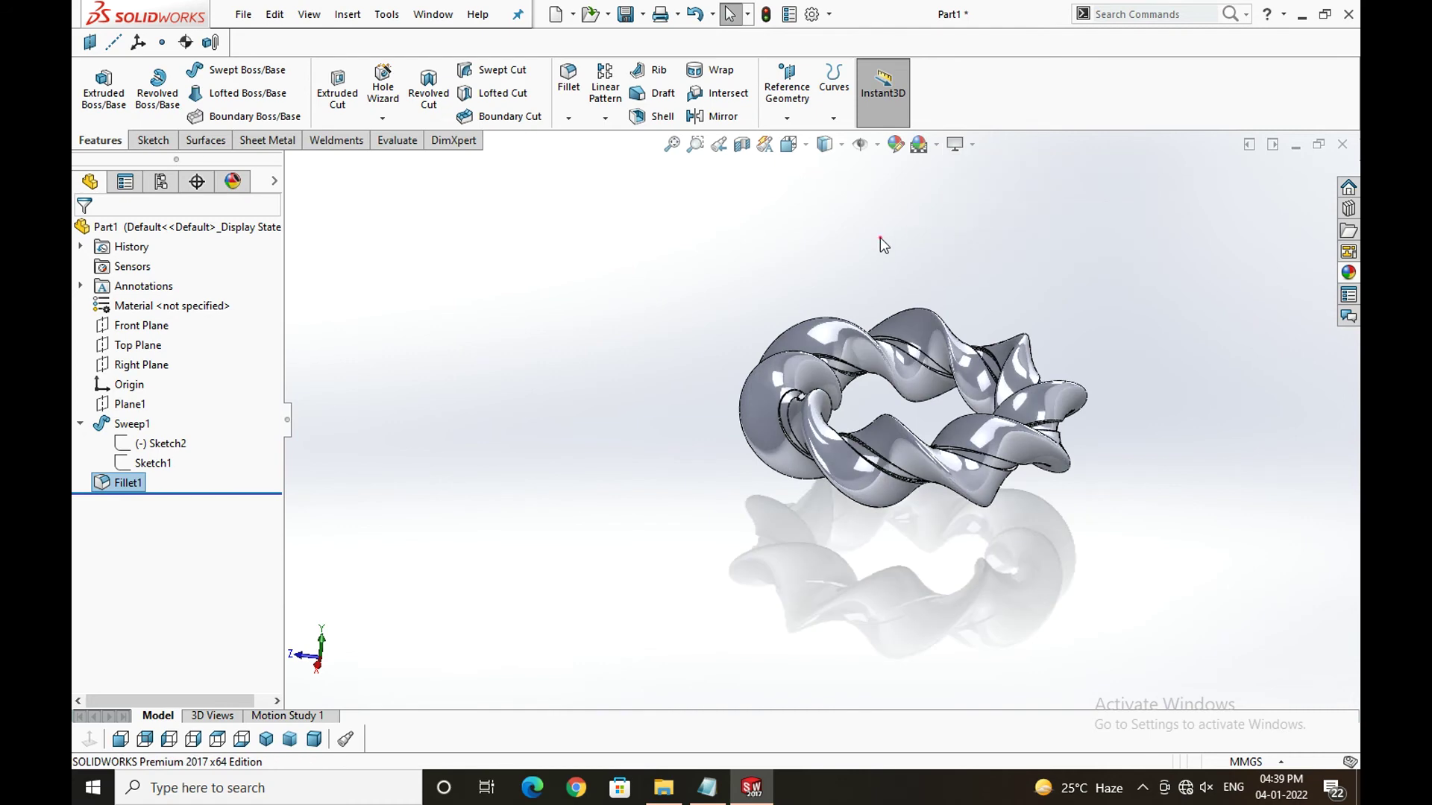
pyautogui.moveTo(902, 382)
pyautogui.mouseDown(button='middle')
pyautogui.moveTo(814, 511)
pyautogui.moveTo(771, 466)
pyautogui.mouseUp(button='middle')
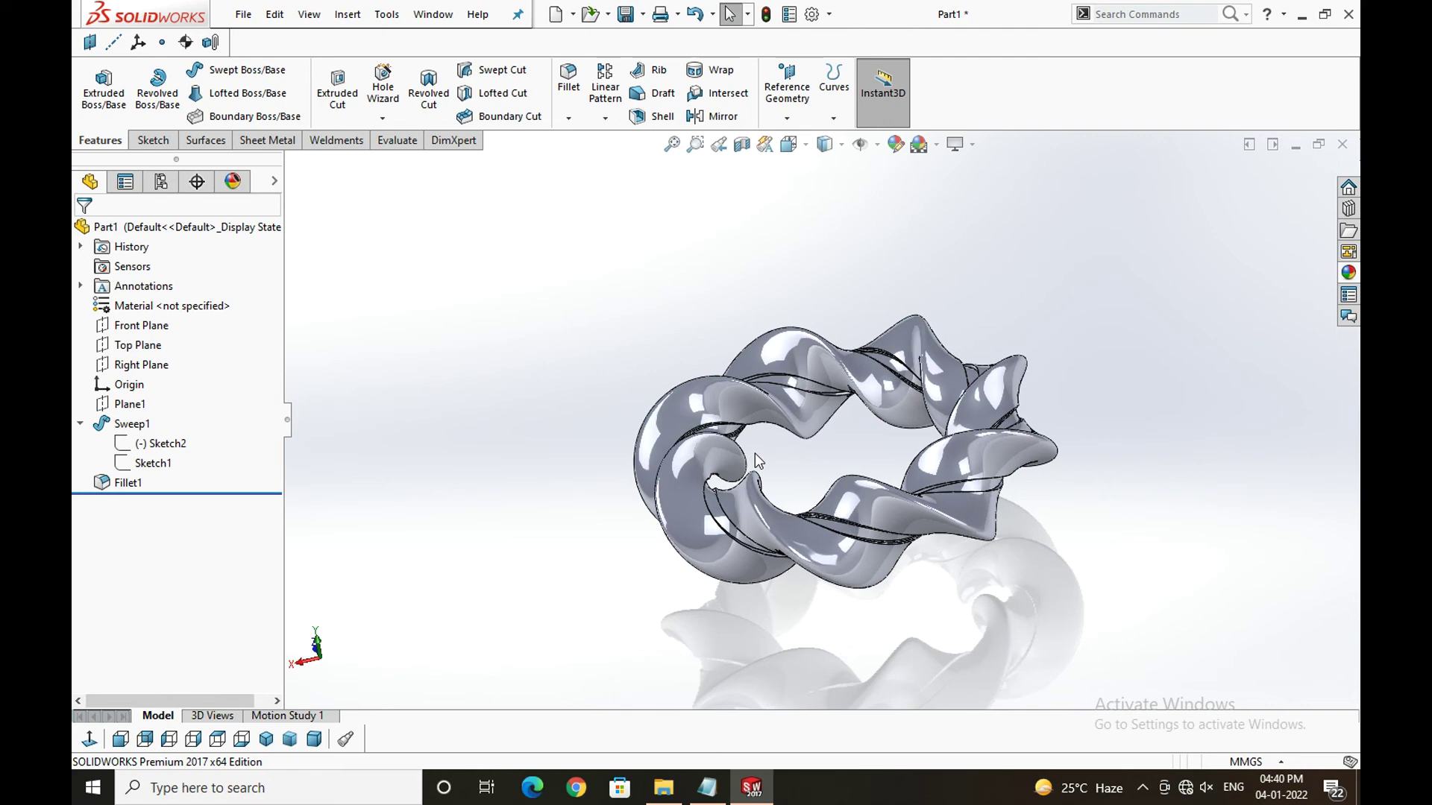
pyautogui.moveTo(754, 459)
pyautogui.mouseDown(button='middle')
pyautogui.moveTo(777, 354)
pyautogui.moveTo(715, 224)
pyautogui.moveTo(819, 184)
pyautogui.moveTo(917, 231)
pyautogui.moveTo(1029, 335)
pyautogui.moveTo(915, 480)
pyautogui.moveTo(928, 415)
pyautogui.moveTo(974, 416)
pyautogui.moveTo(932, 407)
pyautogui.mouseUp(button='middle')
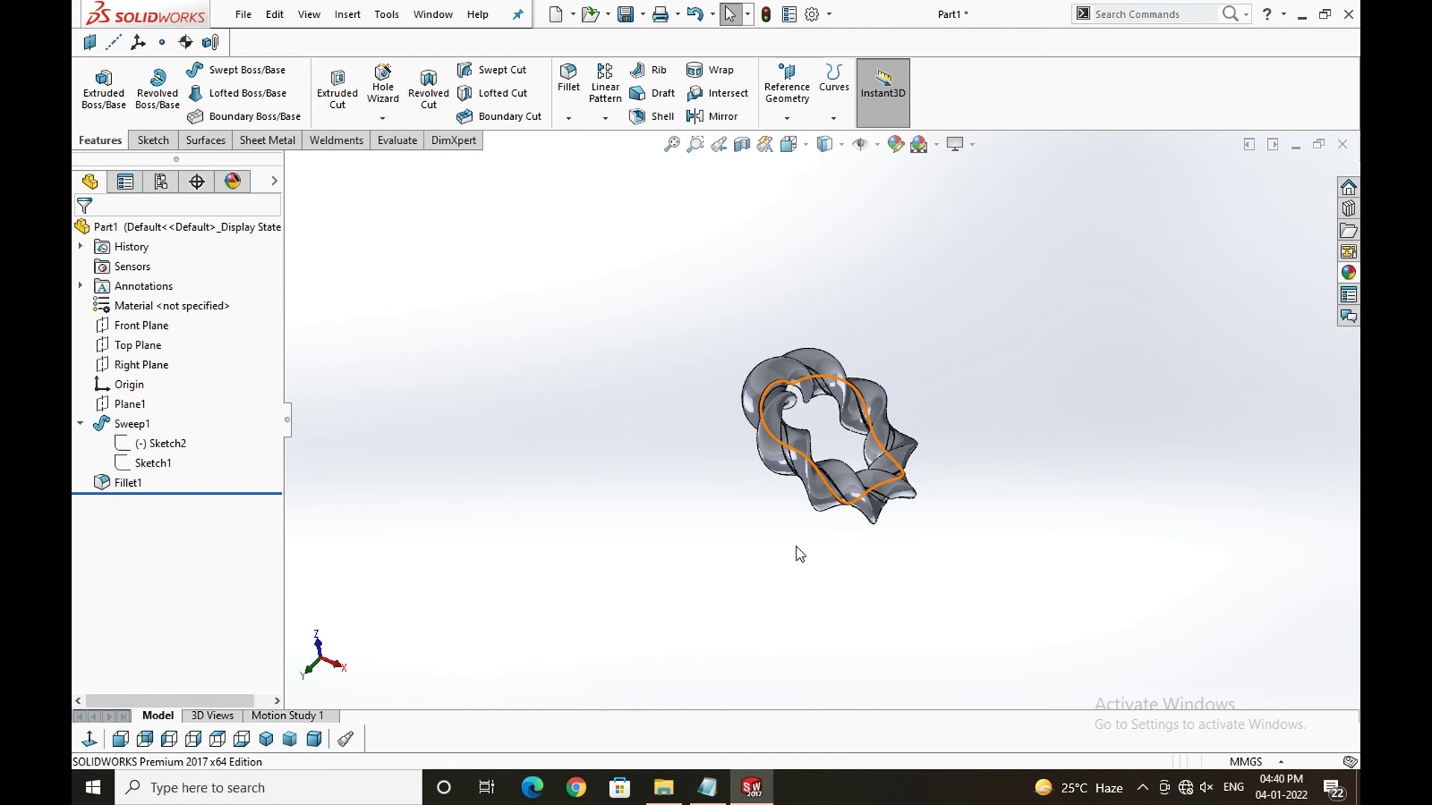
# - Apply polished gold from Appearances > Metal > Gold to the ring
pyautogui.click(897, 146)
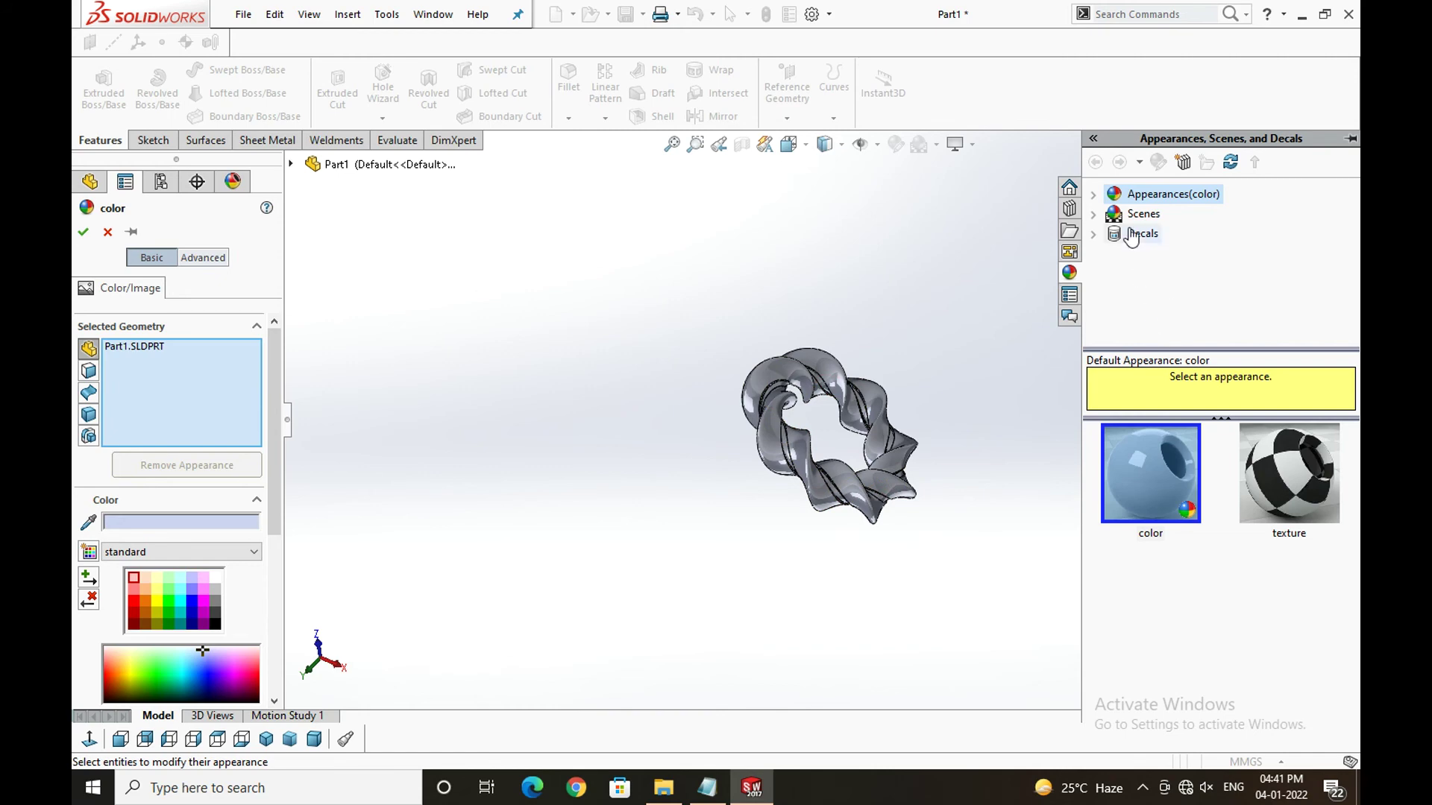
pyautogui.click(1093, 194)
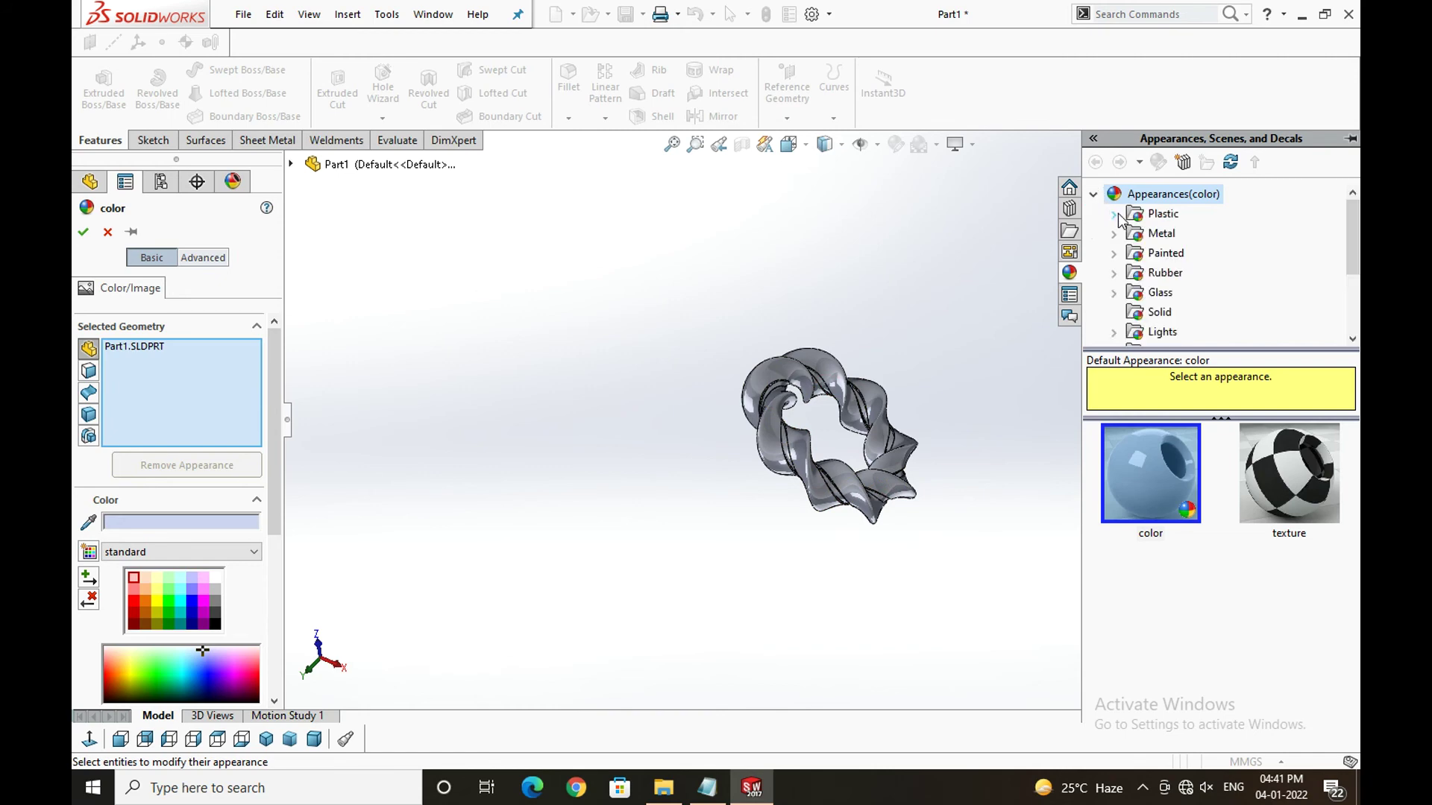
pyautogui.click(1116, 233)
pyautogui.scroll(-1, 1174, 272)
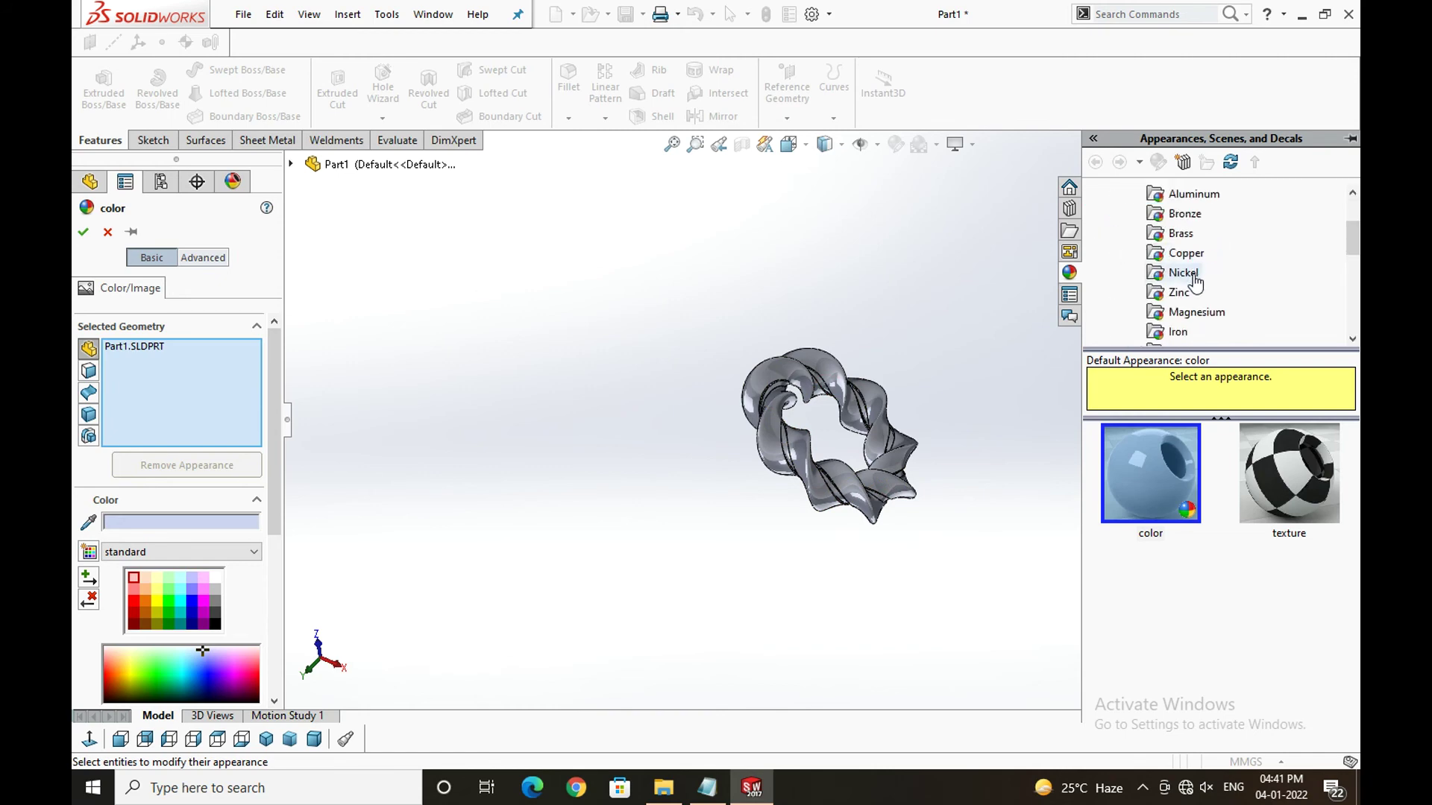
pyautogui.scroll(-1, 1183, 296)
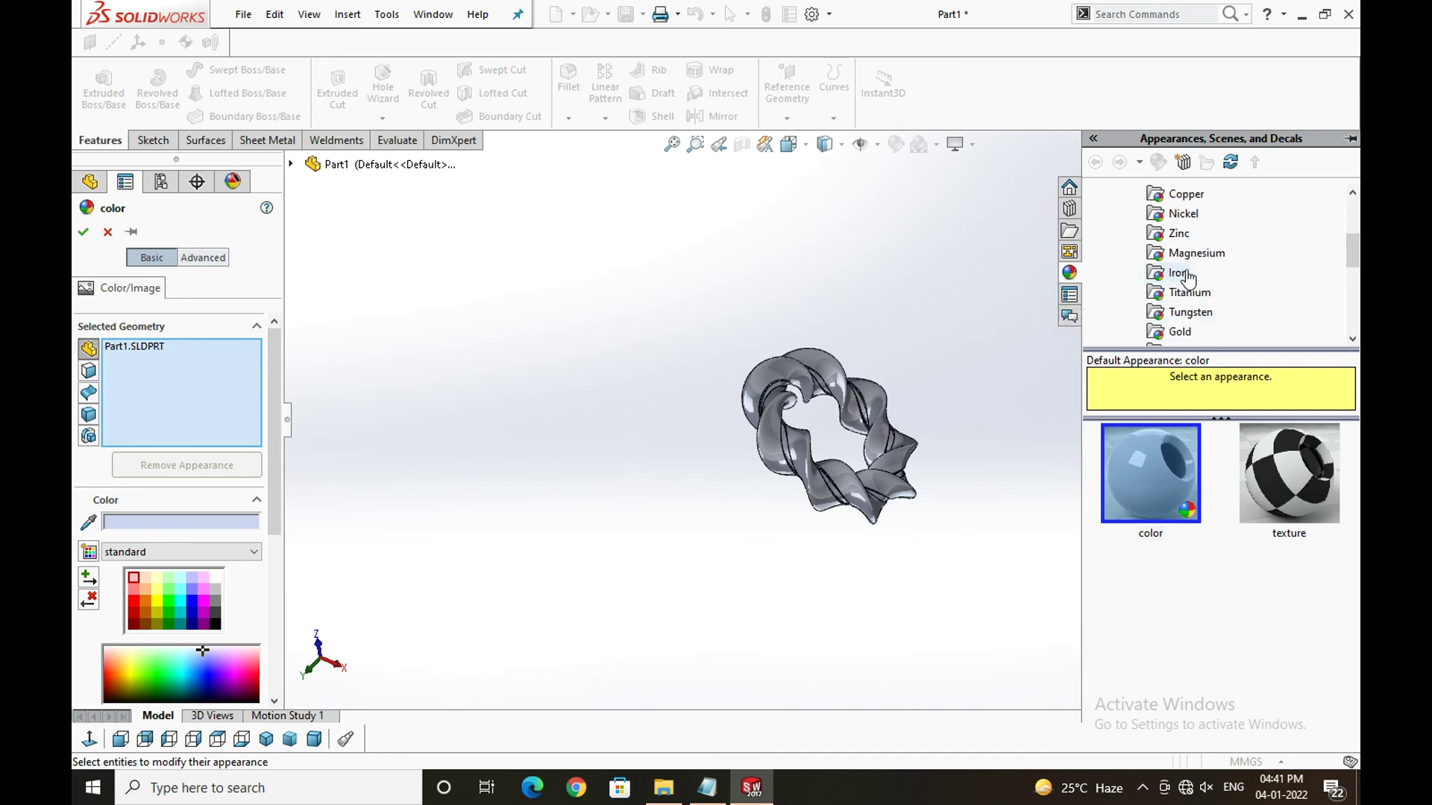
pyautogui.click(1180, 331)
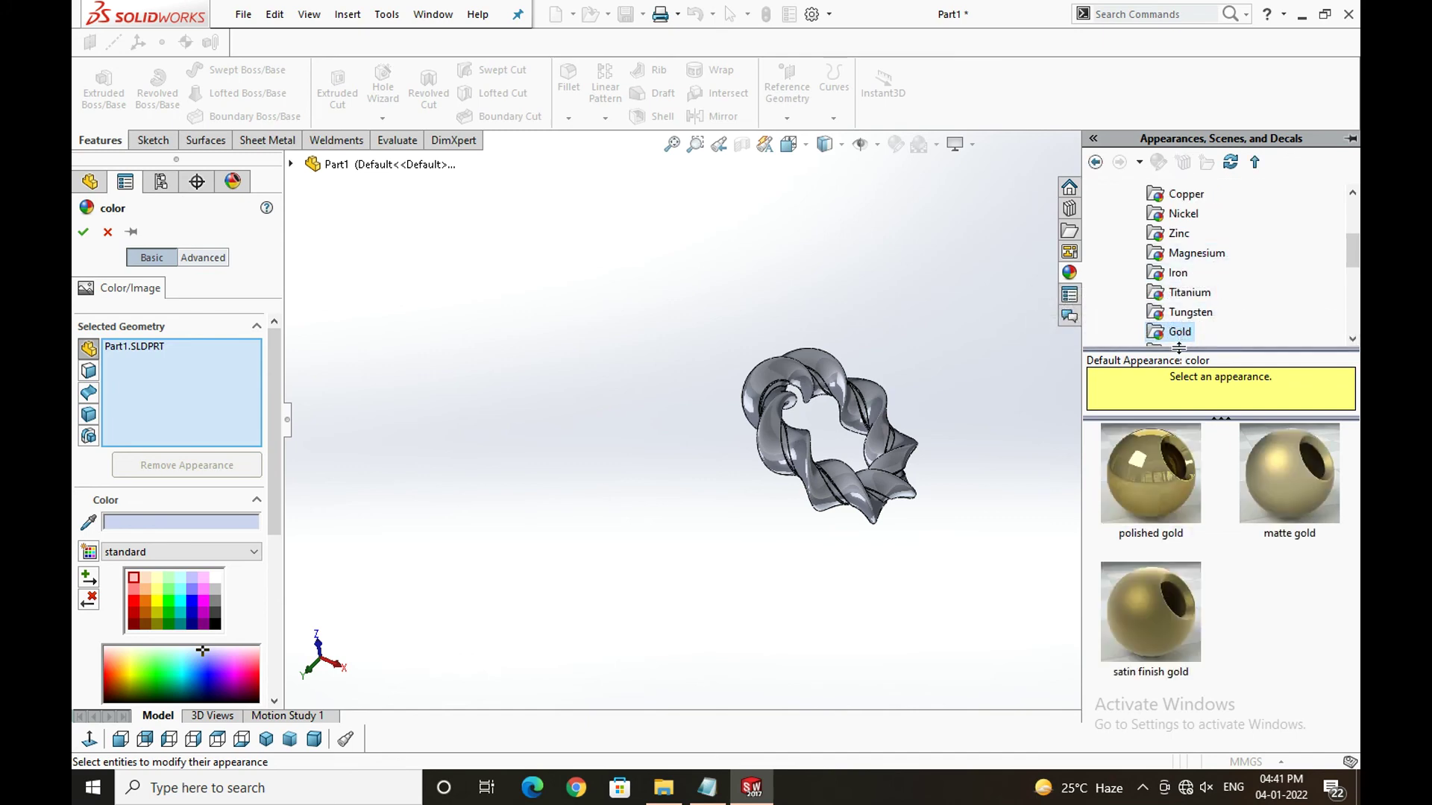
pyautogui.click(1165, 472)
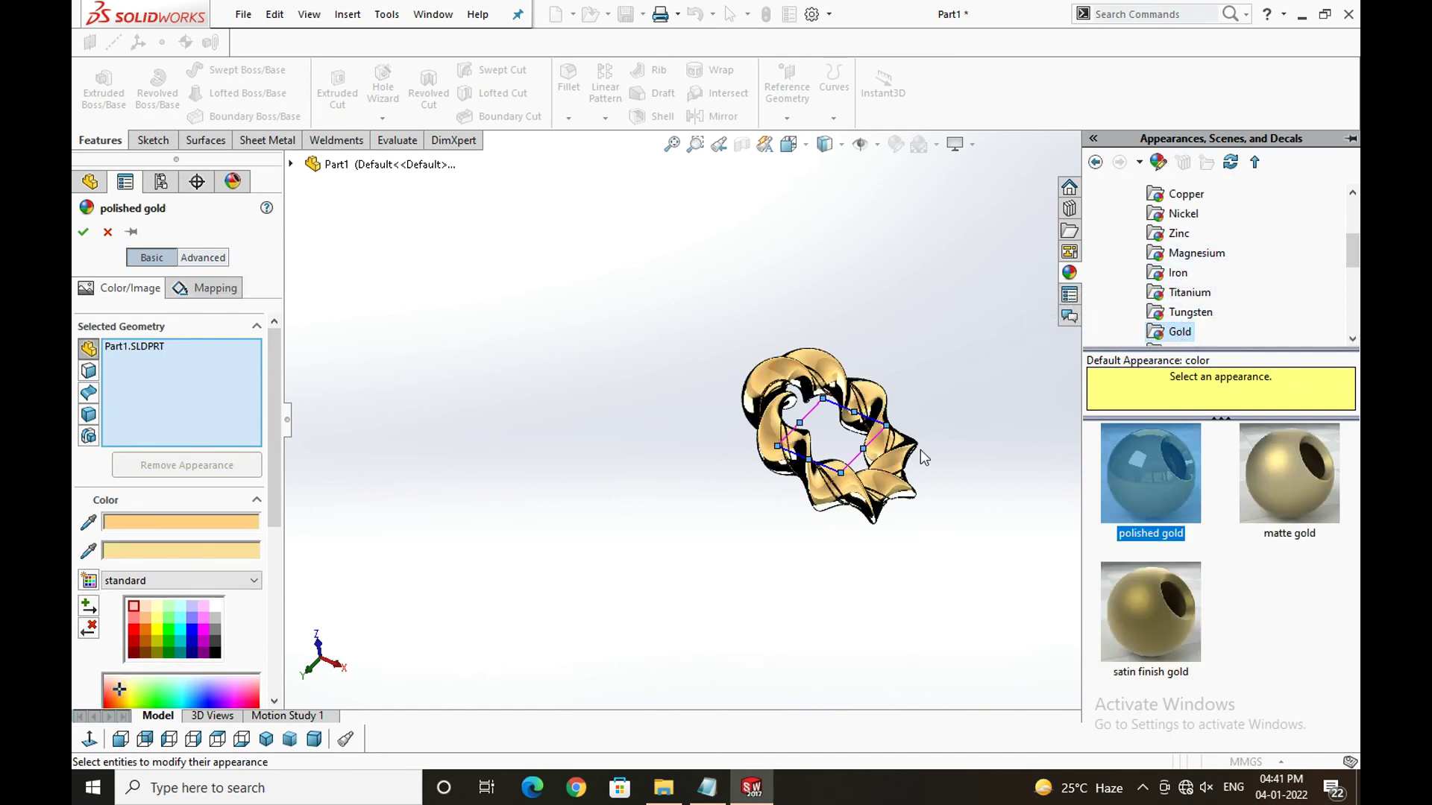
pyautogui.moveTo(917, 453); pyautogui.dragTo(931, 435, button='middle')
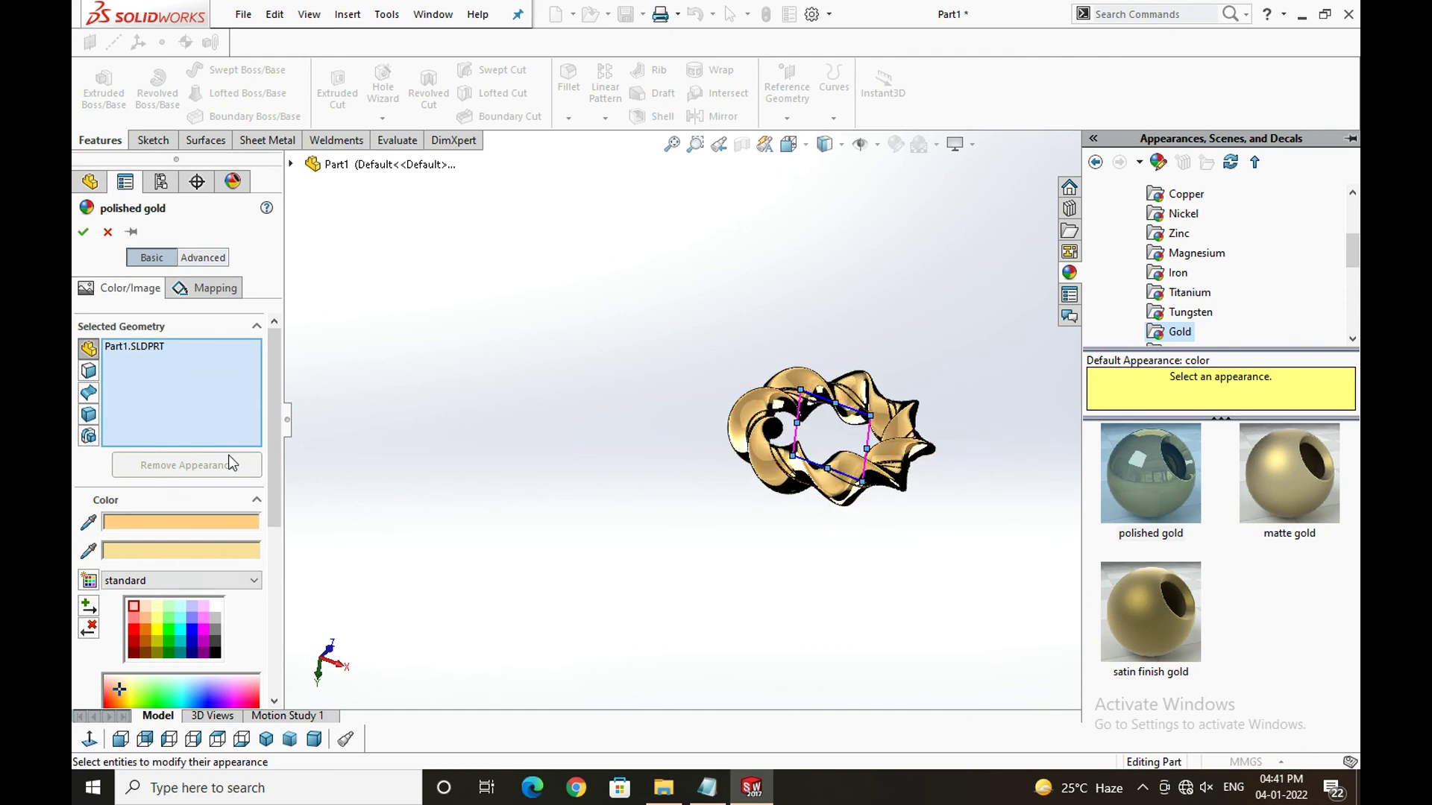
pyautogui.click(84, 234)
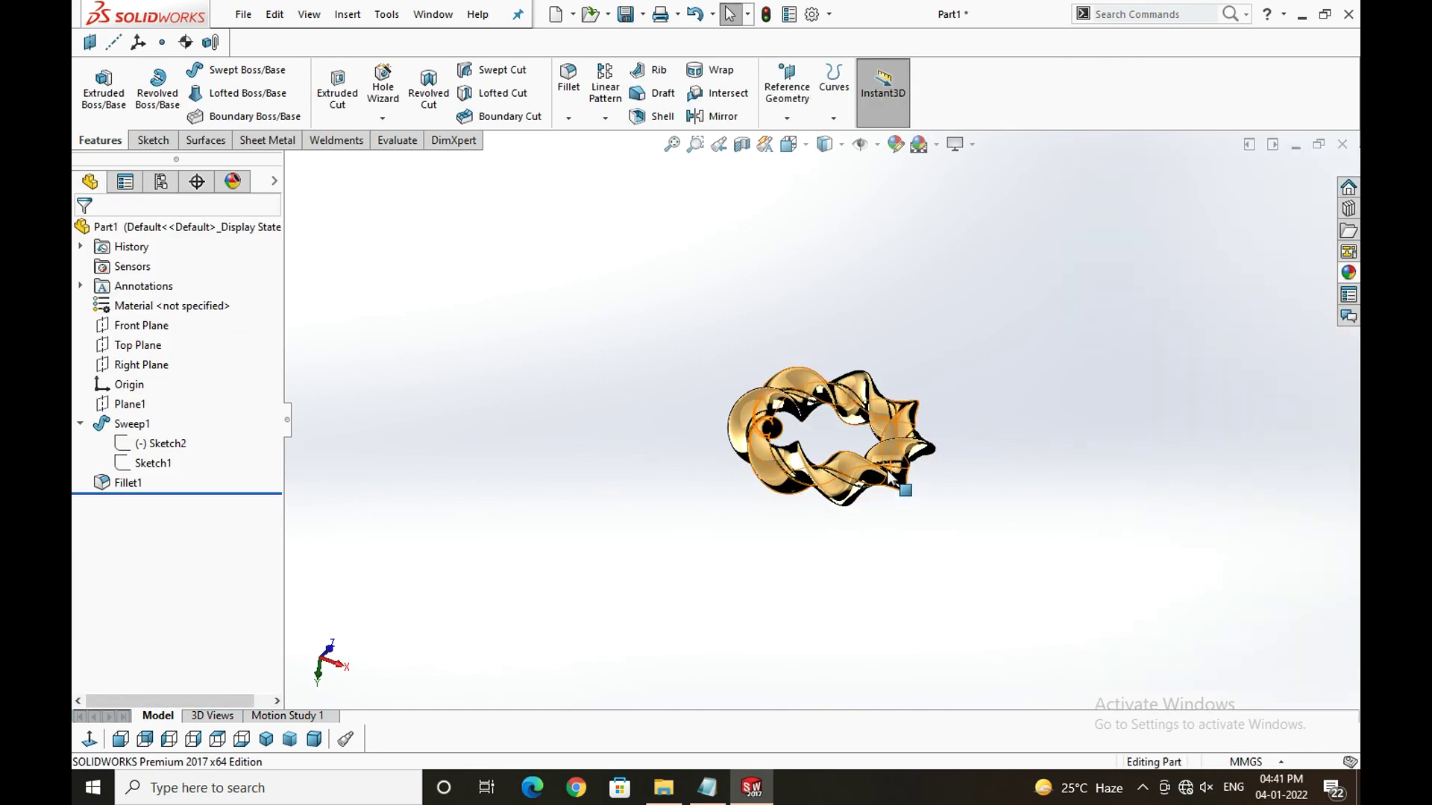
# - Turn Ambient Occlusion on in View Settings, then switch it back off
pyautogui.scroll(-3, 932, 447)
pyautogui.scroll(-3, 932, 446)
pyautogui.moveTo(932, 442); pyautogui.dragTo(893, 403, button='middle')
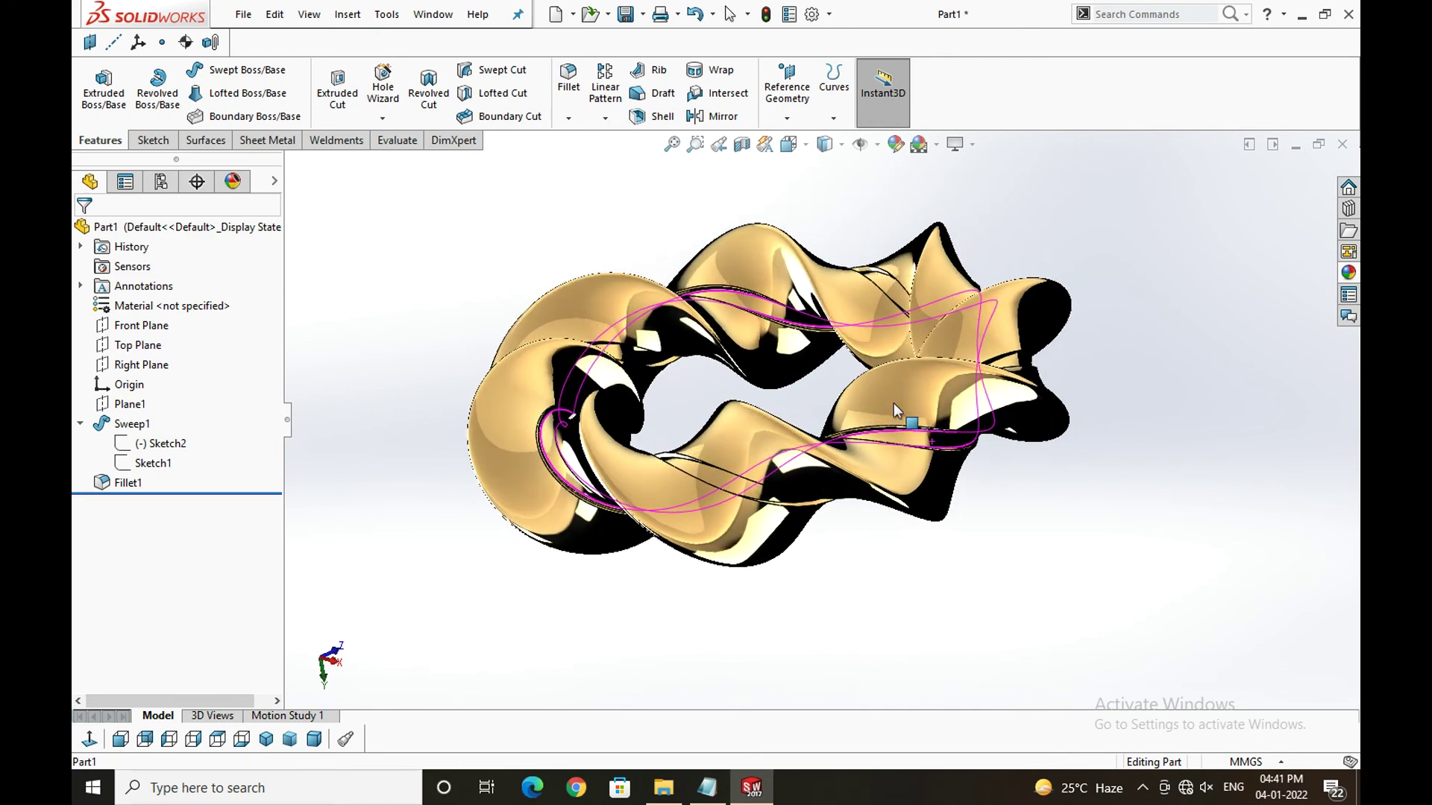
pyautogui.click(970, 145)
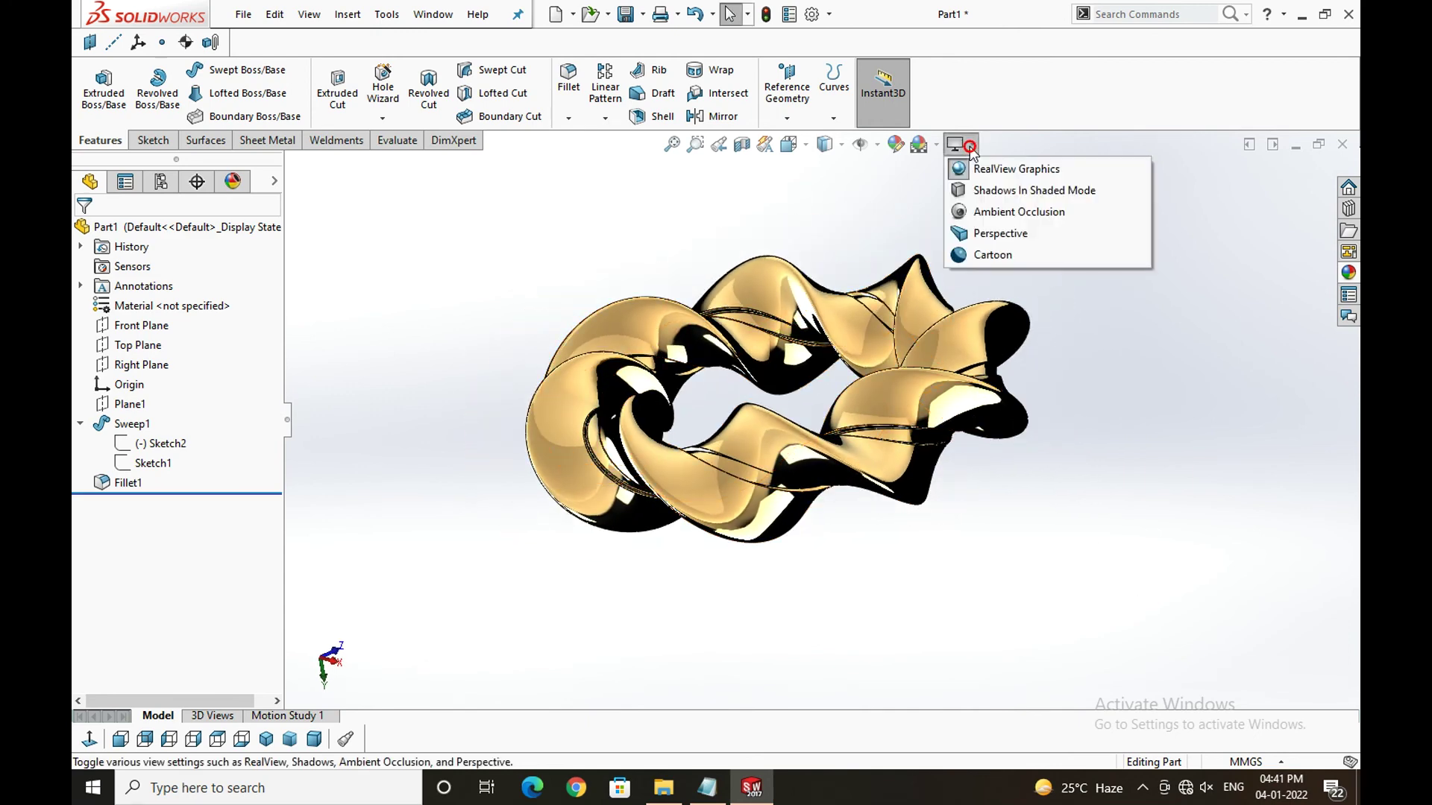
pyautogui.click(982, 212)
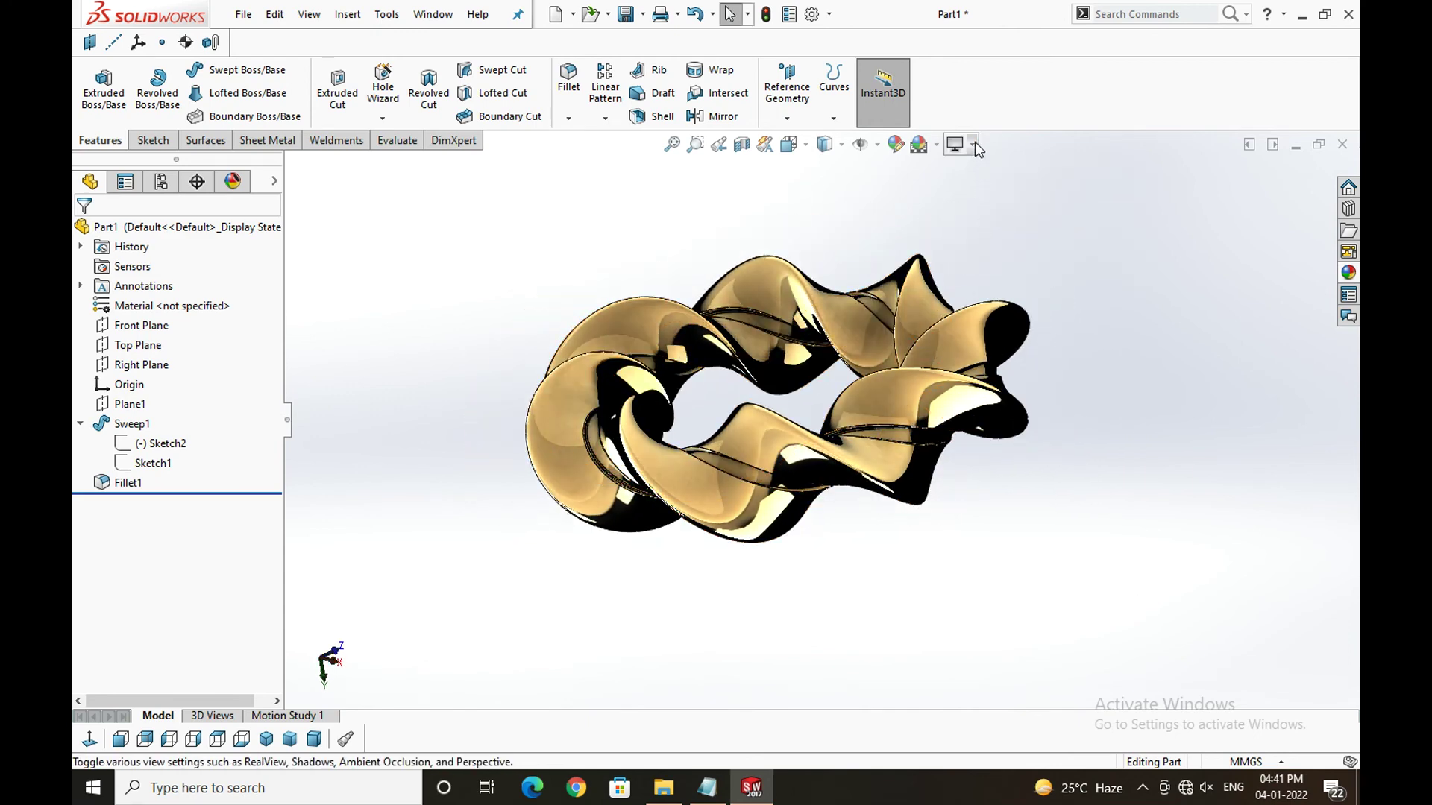
pyautogui.click(969, 143)
pyautogui.click(983, 211)
pyautogui.click(969, 144)
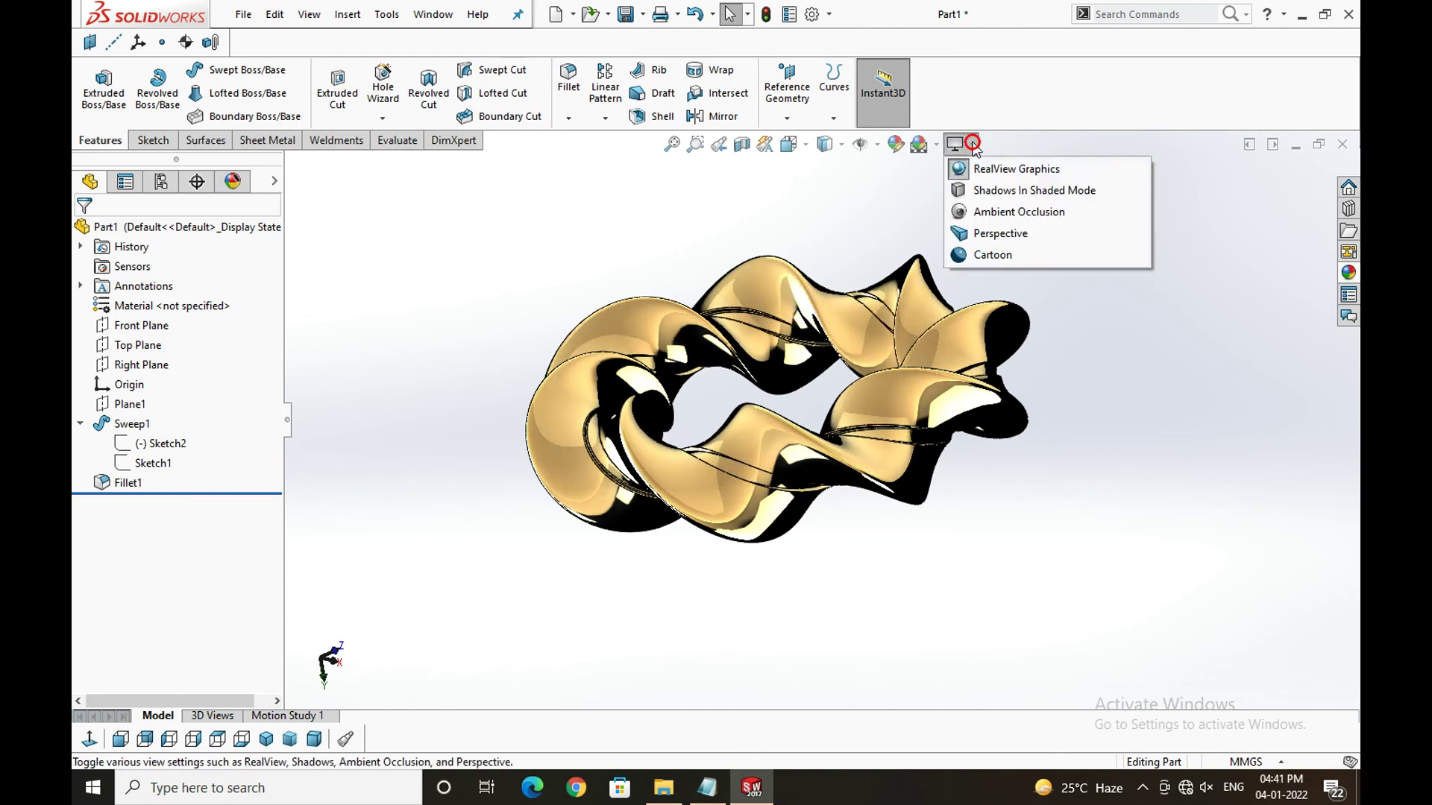
pyautogui.click(984, 192)
# - Enable Shadows In Shaded Mode and tilt the ring to show its shadow and reflection
pyautogui.moveTo(1014, 292)
pyautogui.mouseDown(button='middle')
pyautogui.moveTo(1074, 319)
pyautogui.moveTo(1121, 403)
pyautogui.moveTo(1148, 418)
pyautogui.moveTo(1041, 283)
pyautogui.moveTo(1031, 322)
pyautogui.moveTo(1058, 361)
pyautogui.moveTo(1041, 400)
pyautogui.moveTo(1065, 404)
pyautogui.moveTo(1013, 390)
pyautogui.mouseUp(button='middle')
pyautogui.scroll(3, 1029, 406)
pyautogui.click(971, 144)
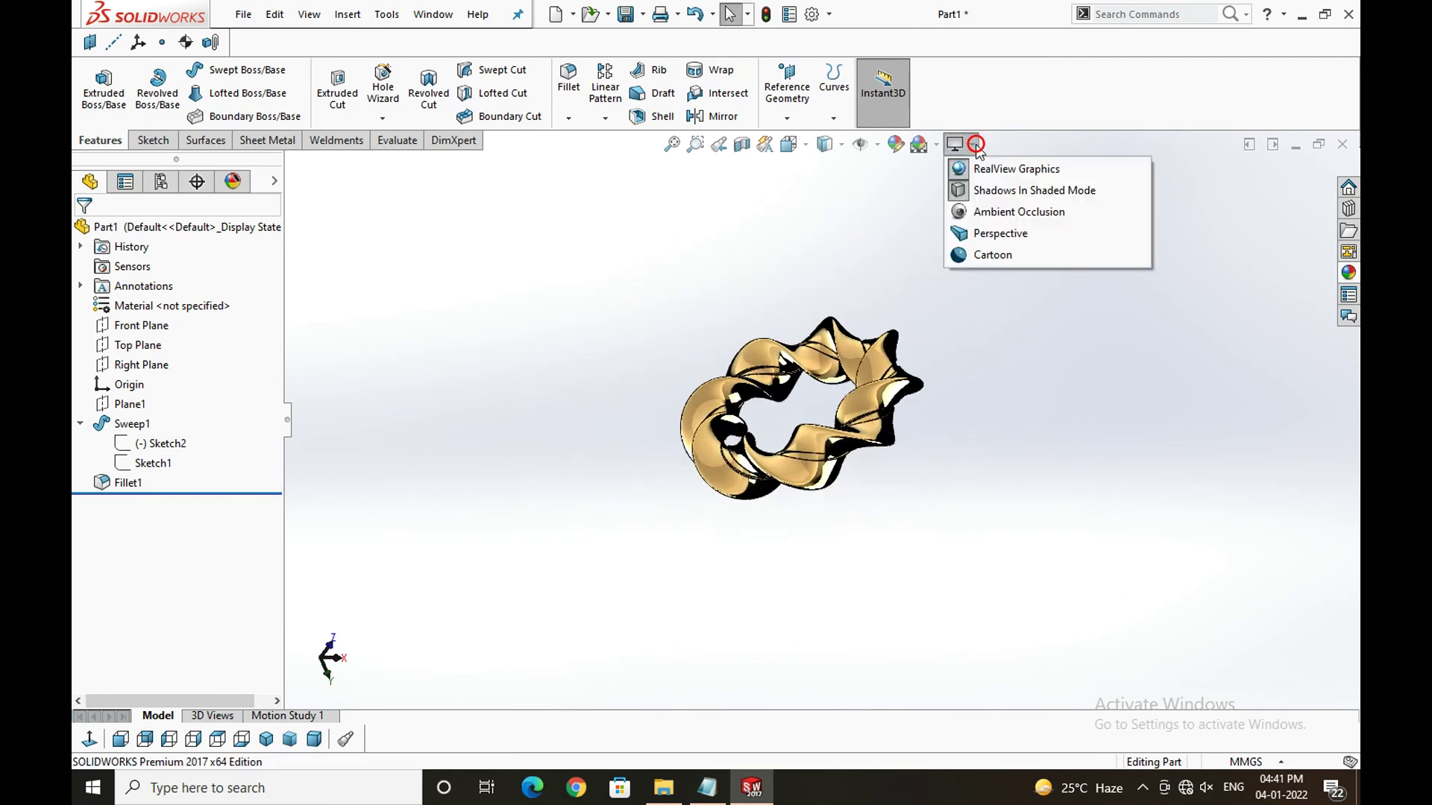
pyautogui.click(975, 190)
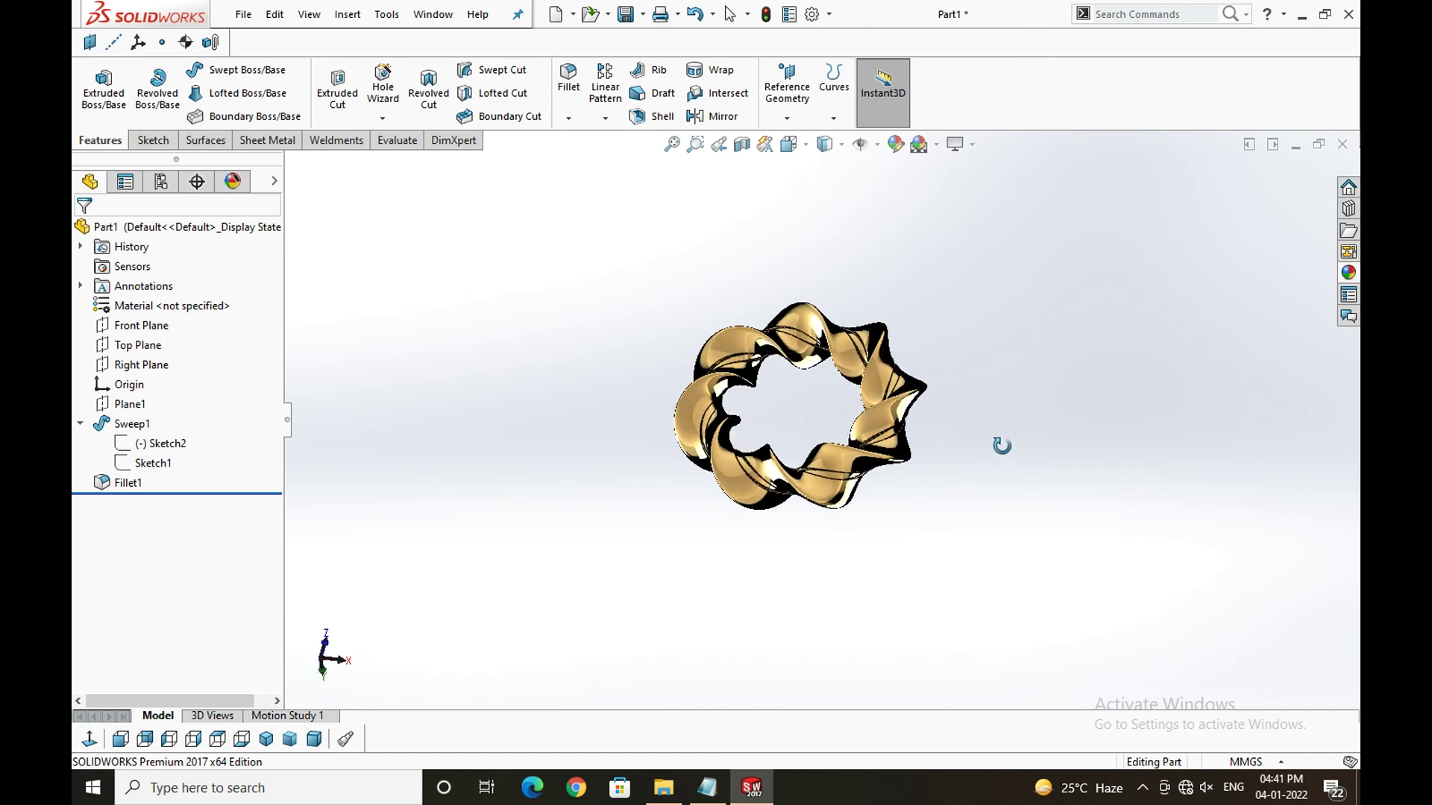
pyautogui.moveTo(981, 406); pyautogui.dragTo(791, 421, button='middle')
pyautogui.scroll(2, 792, 421)
pyautogui.scroll(2, 802, 421)
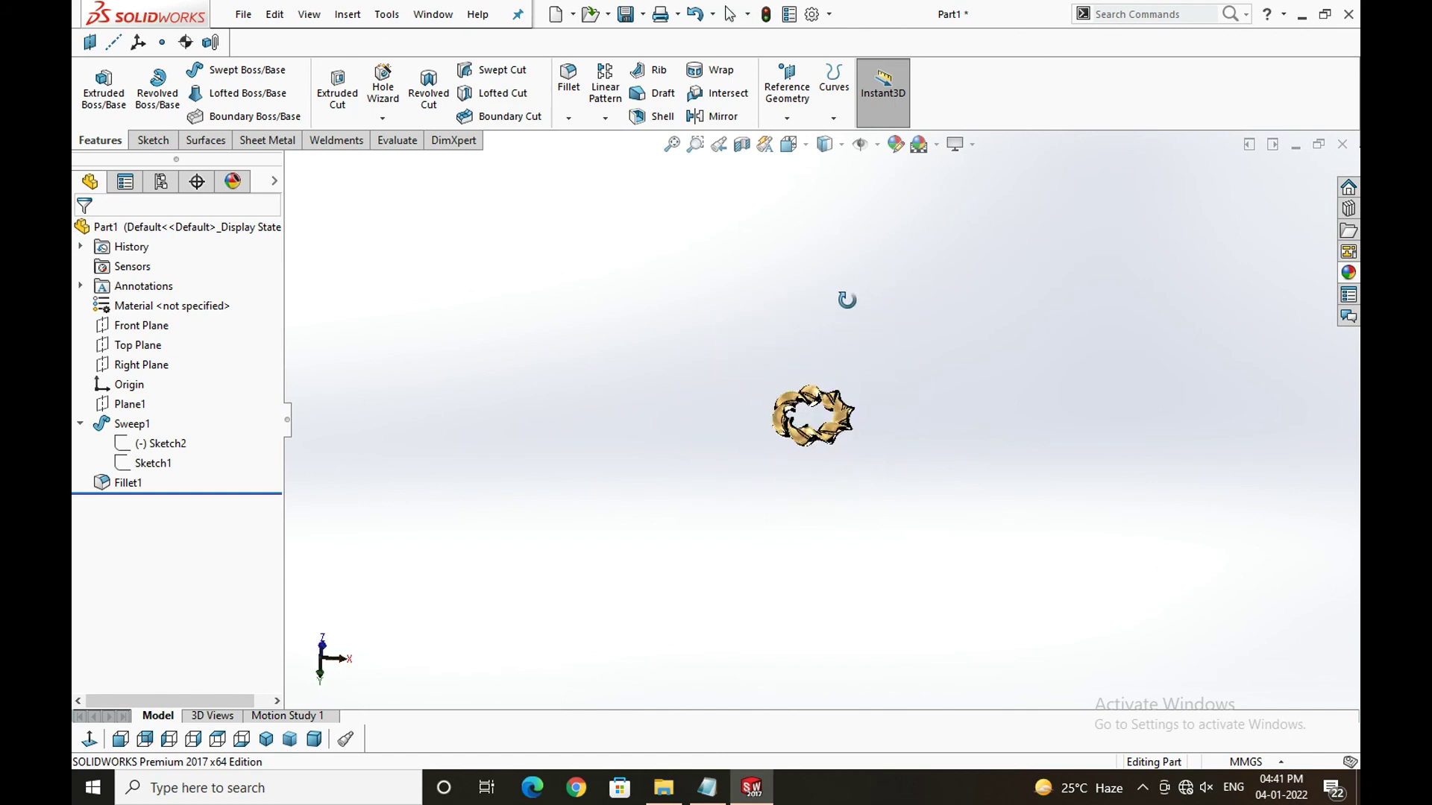
pyautogui.scroll(-5, 846, 300)
pyautogui.moveTo(846, 300)
pyautogui.mouseDown(button='middle')
pyautogui.moveTo(683, 361)
pyautogui.moveTo(619, 217)
pyautogui.moveTo(668, 275)
pyautogui.moveTo(723, 269)
pyautogui.moveTo(706, 266)
pyautogui.mouseUp(button='middle')
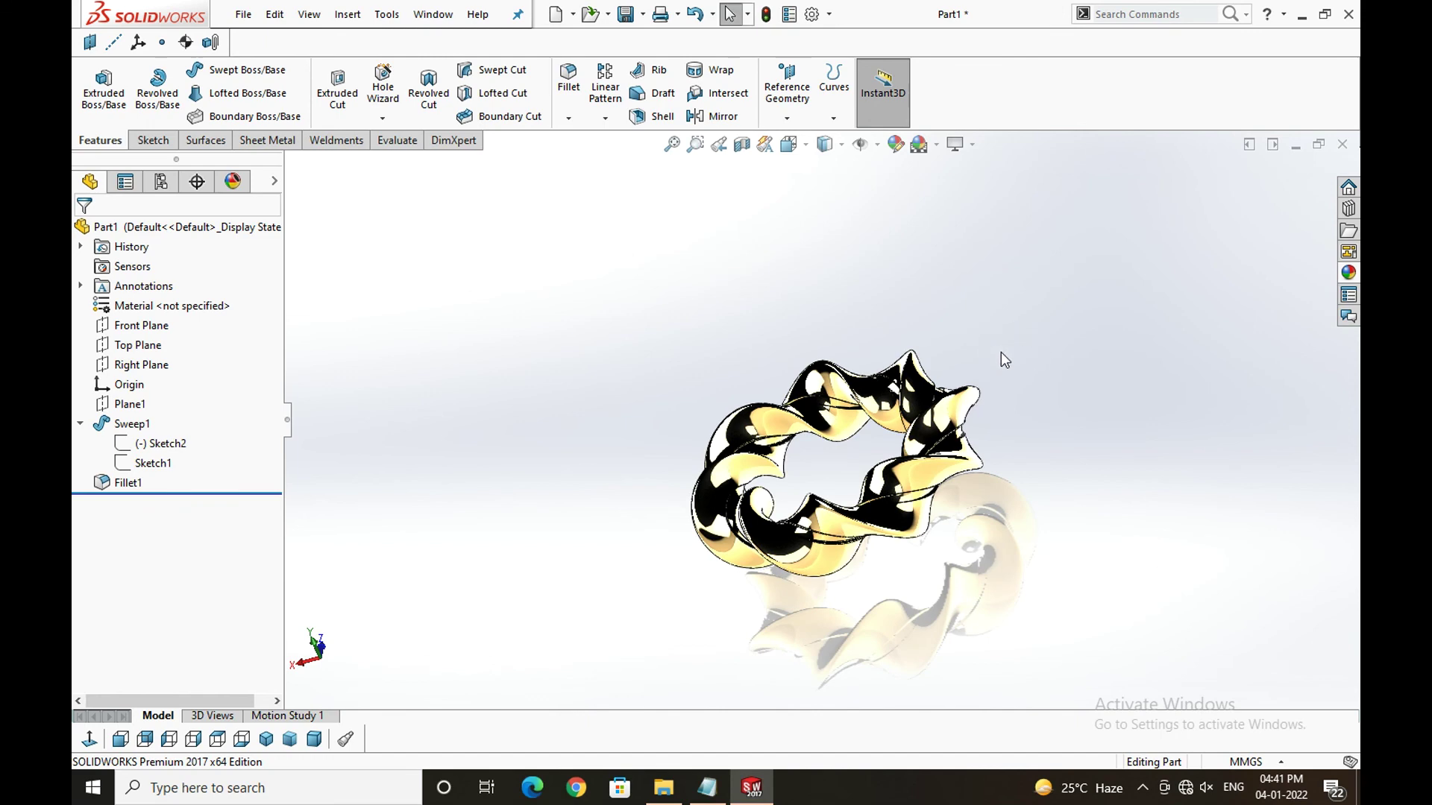
pyautogui.moveTo(1001, 353)
pyautogui.mouseDown(button='middle')
pyautogui.moveTo(1131, 409)
pyautogui.moveTo(1074, 410)
pyautogui.mouseUp(button='middle')
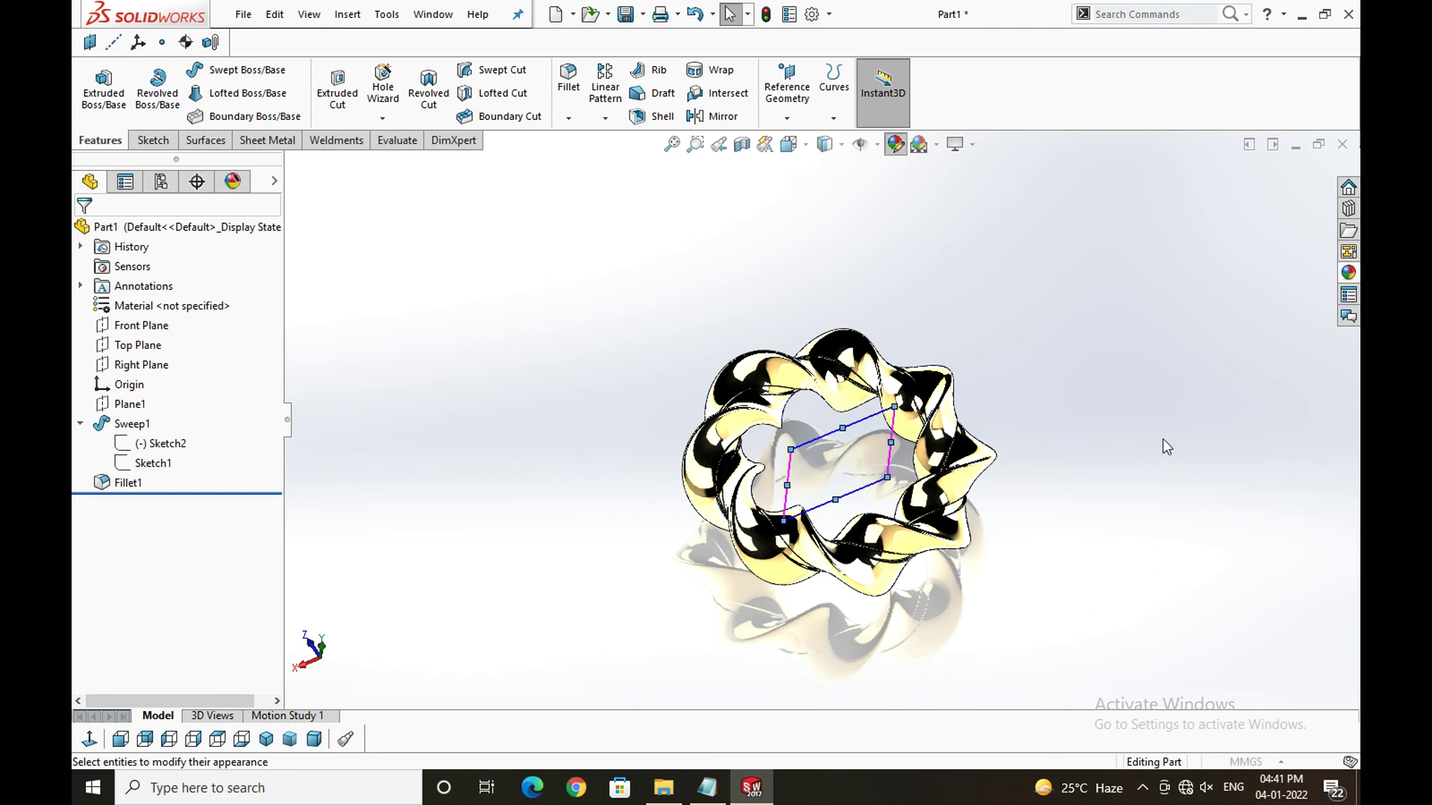
# - Apply the matte gold appearance swatch to the ring and inspect the new finish
pyautogui.click(1270, 483)
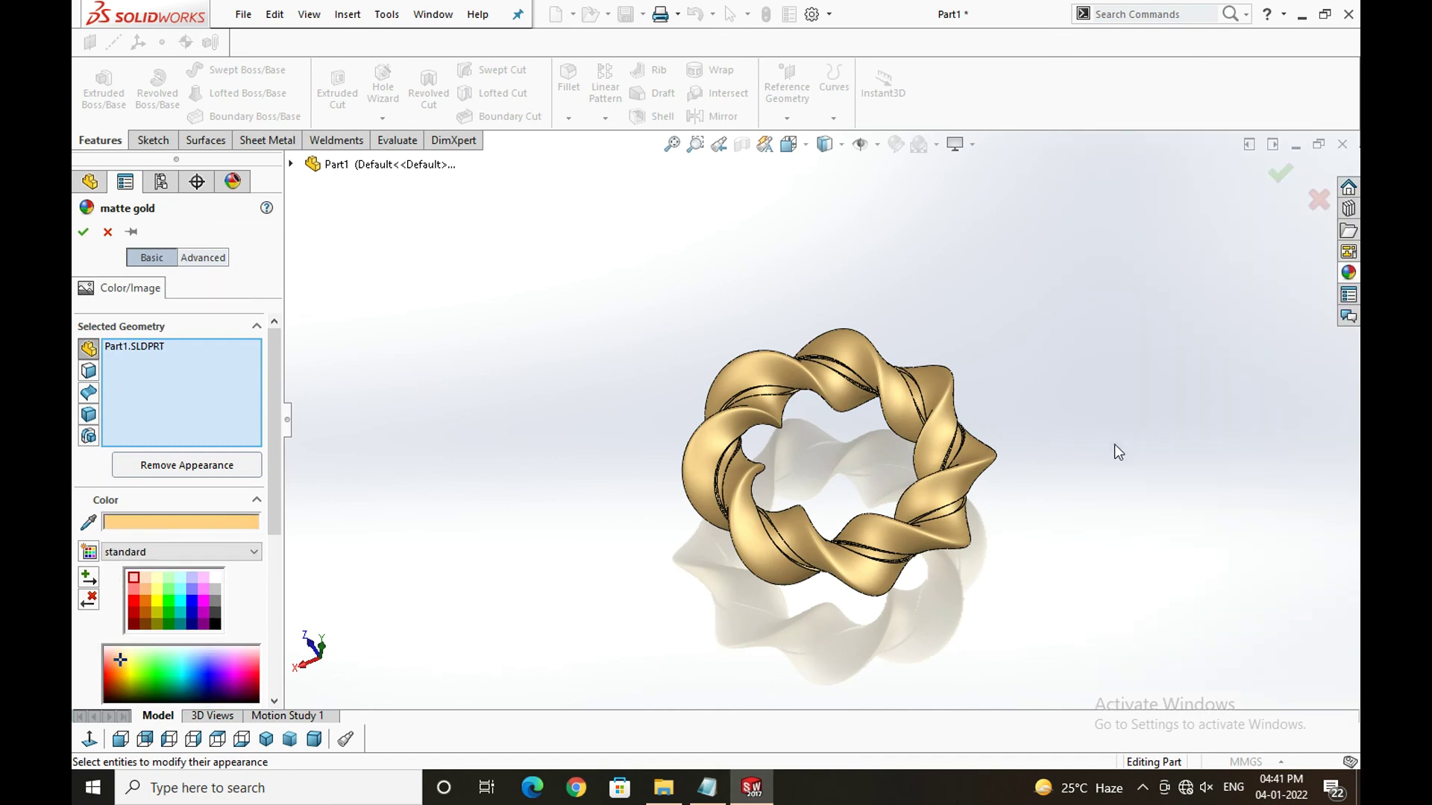
pyautogui.moveTo(1118, 453); pyautogui.dragTo(1149, 370, button='middle')
pyautogui.click(1277, 173)
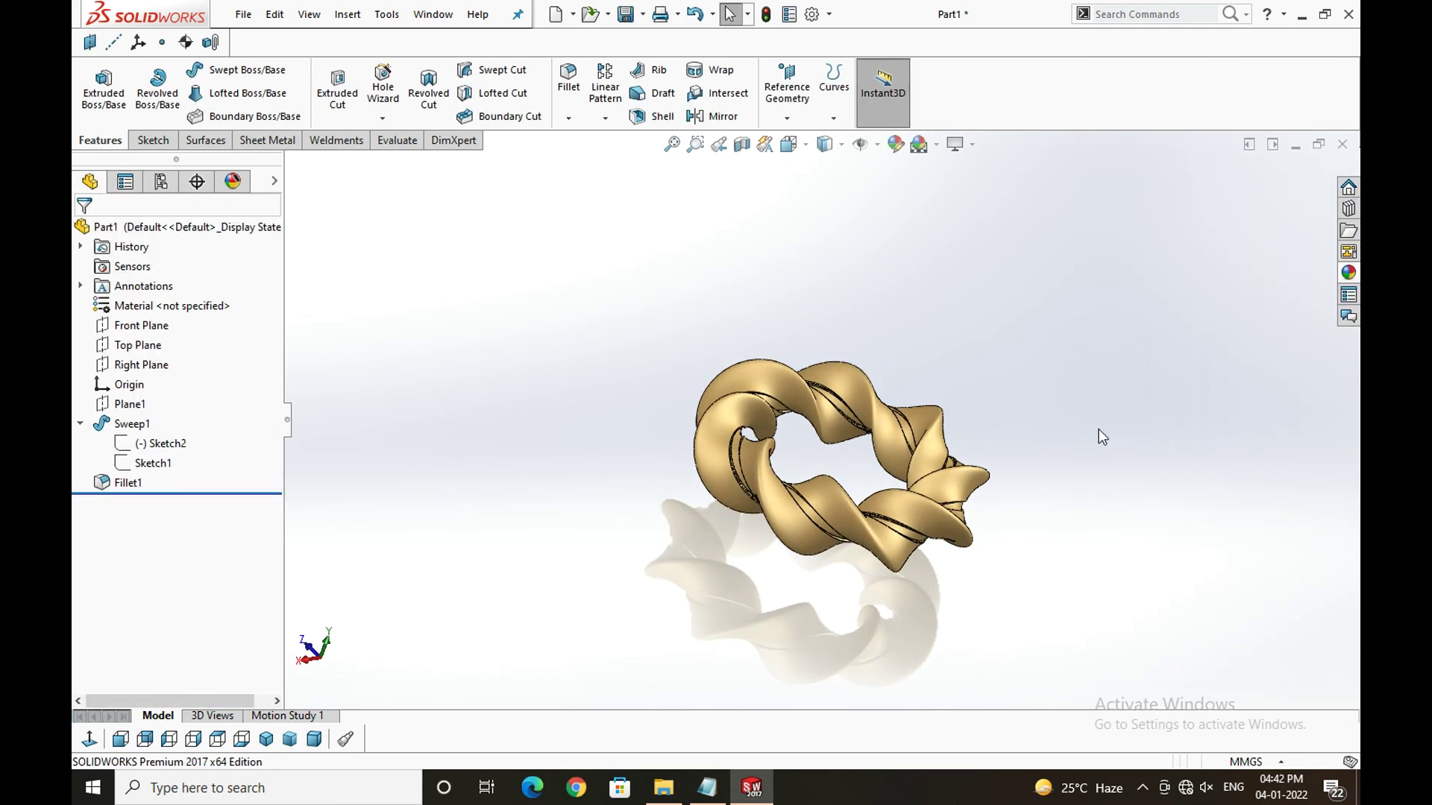
pyautogui.moveTo(1098, 428)
pyautogui.mouseDown(button='middle')
pyautogui.moveTo(1073, 395)
pyautogui.moveTo(1004, 375)
pyautogui.moveTo(904, 377)
pyautogui.moveTo(902, 495)
pyautogui.mouseUp(button='middle')
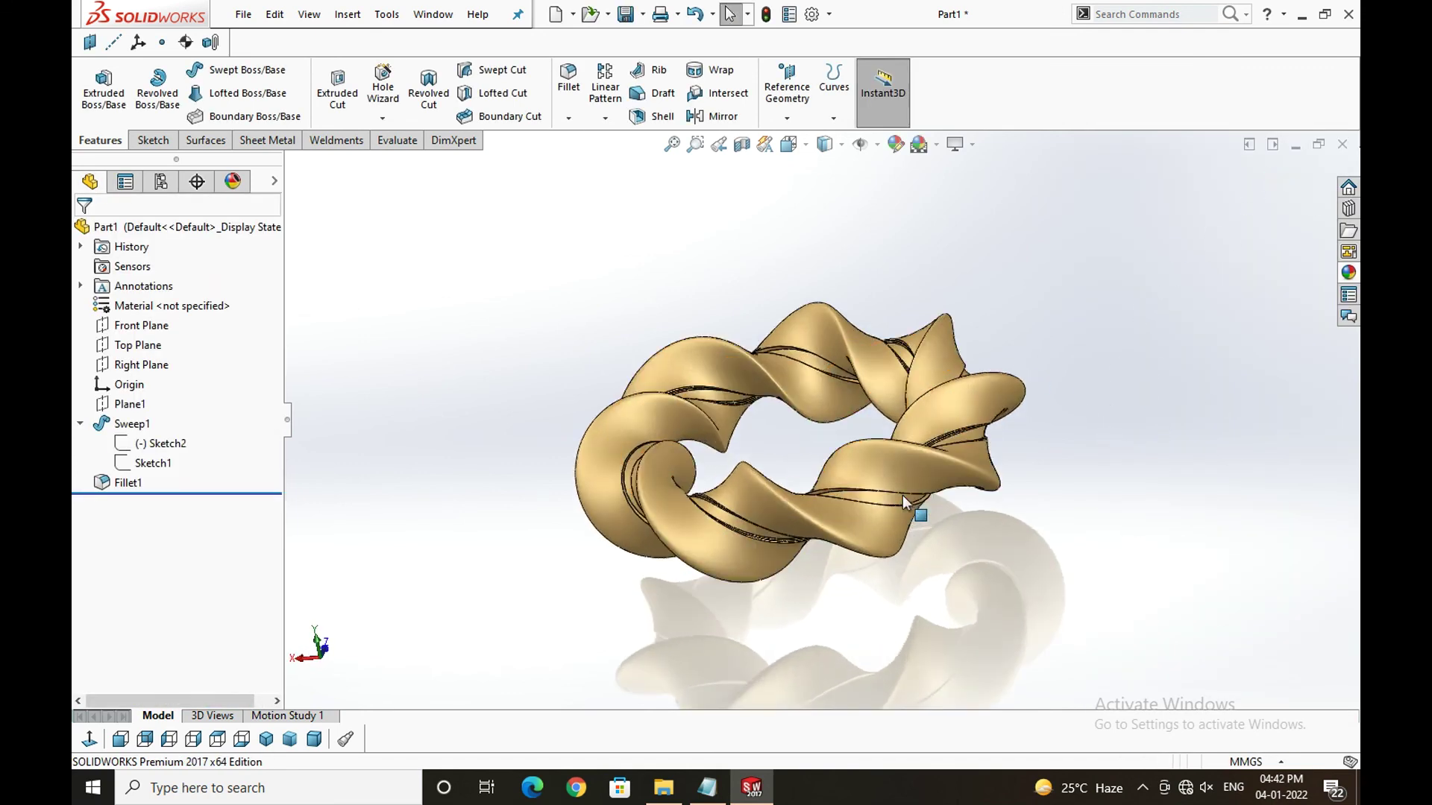
pyautogui.scroll(-5, 880, 472)
pyautogui.scroll(-3, 829, 507)
pyautogui.scroll(3, 798, 518)
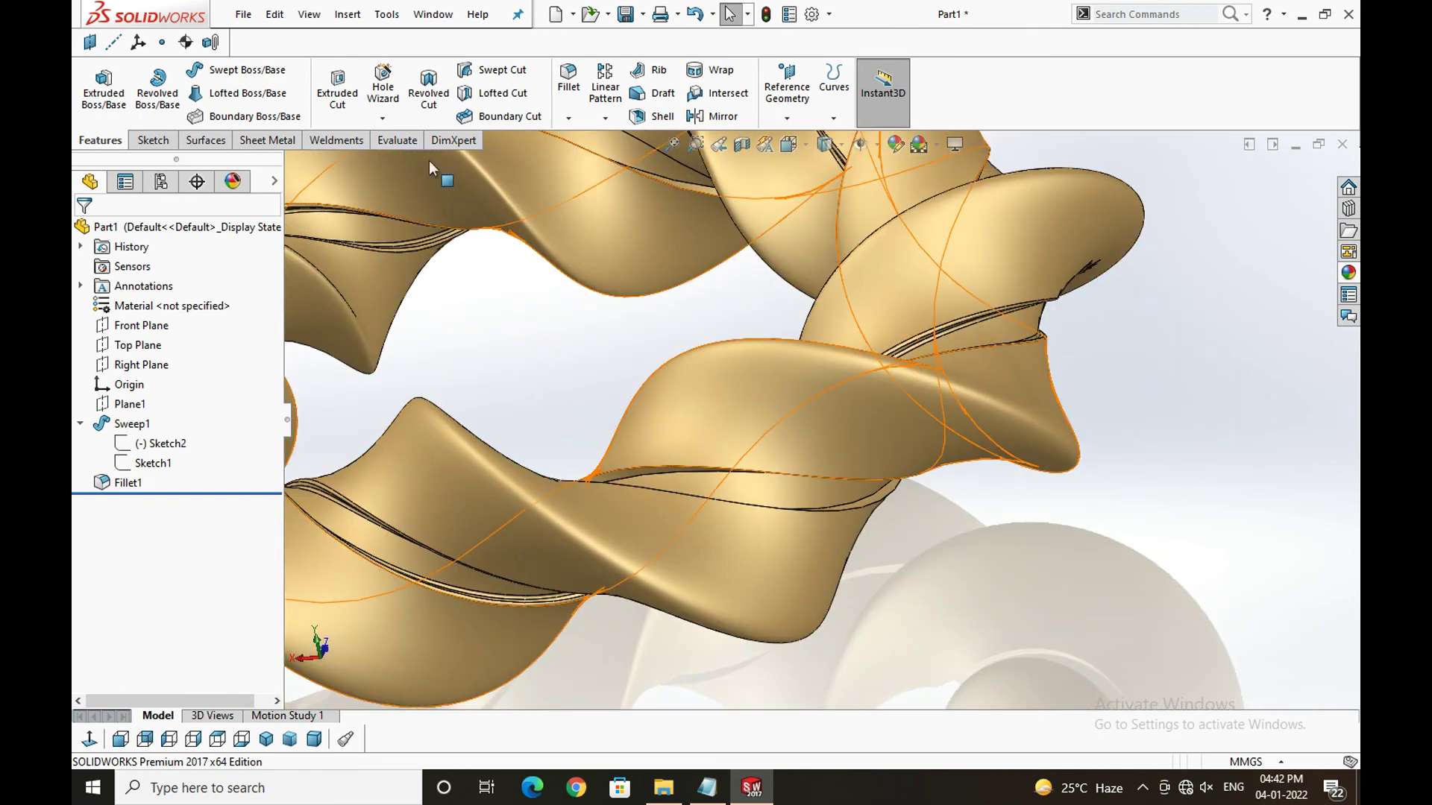
# - Add a 0.15mm fillet to the notch face and edge, then view the whole ring
pyautogui.click(563, 96)
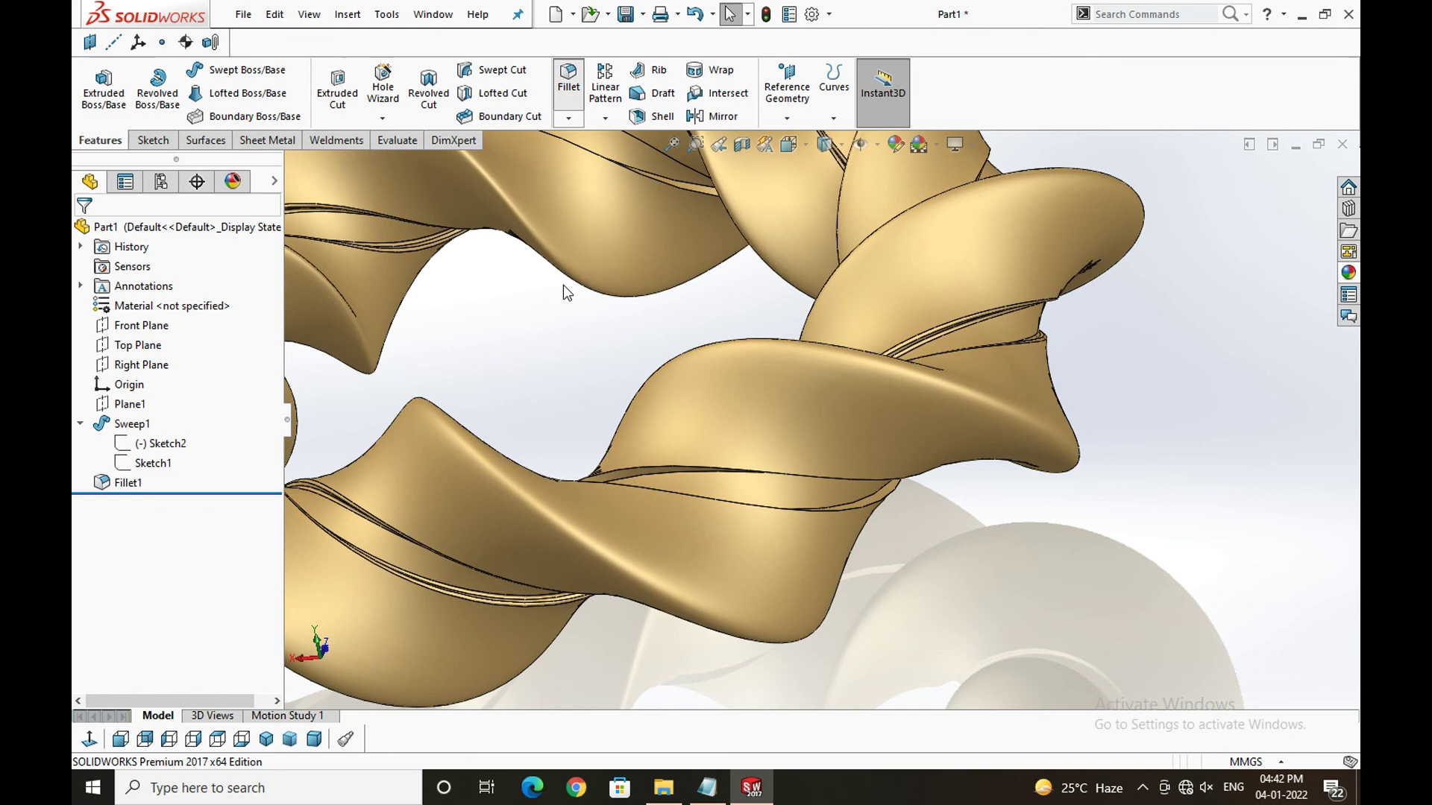
pyautogui.click(660, 474)
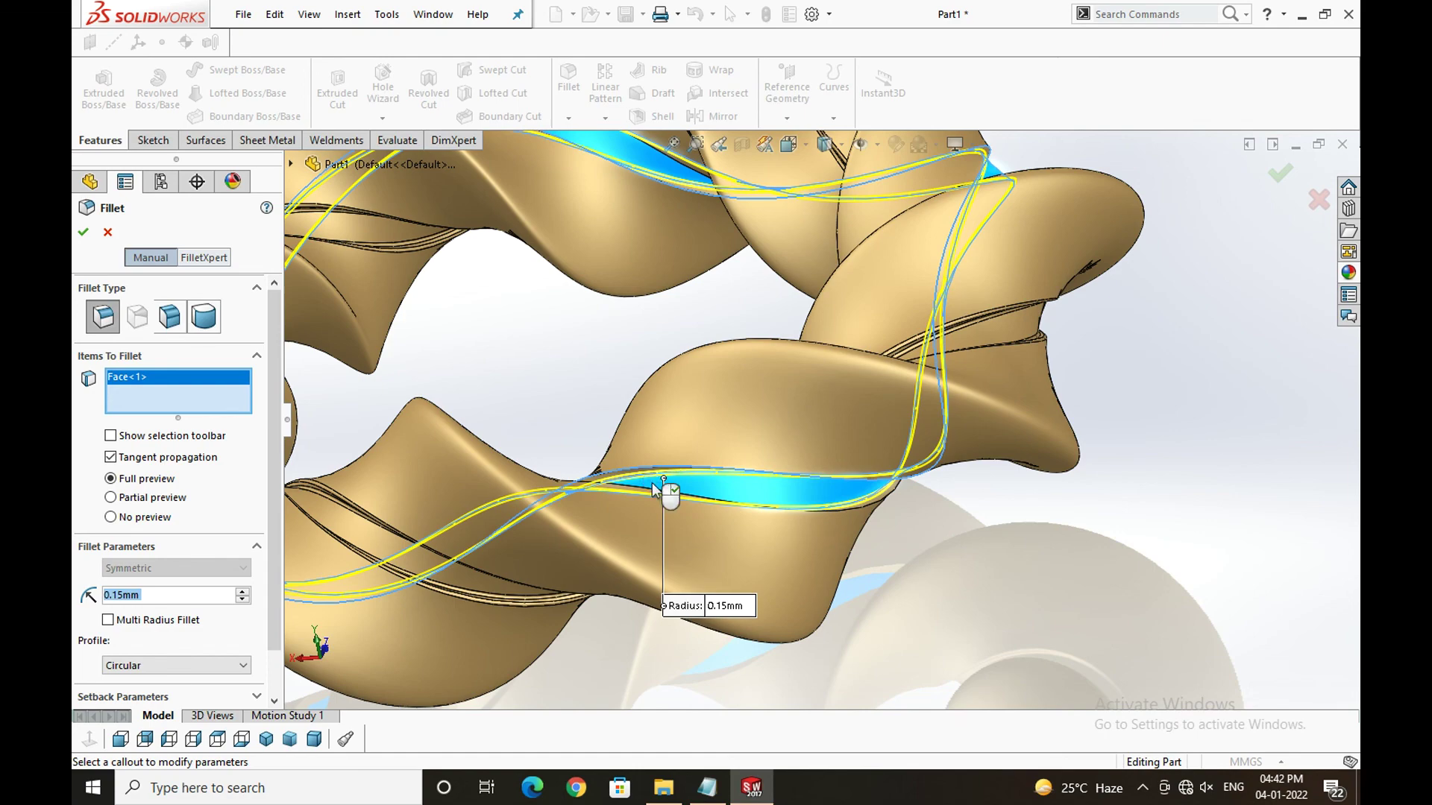
pyautogui.click(653, 488)
pyautogui.moveTo(653, 489)
pyautogui.mouseDown(button='middle')
pyautogui.moveTo(616, 485)
pyautogui.moveTo(559, 629)
pyautogui.moveTo(639, 485)
pyautogui.mouseUp(button='middle')
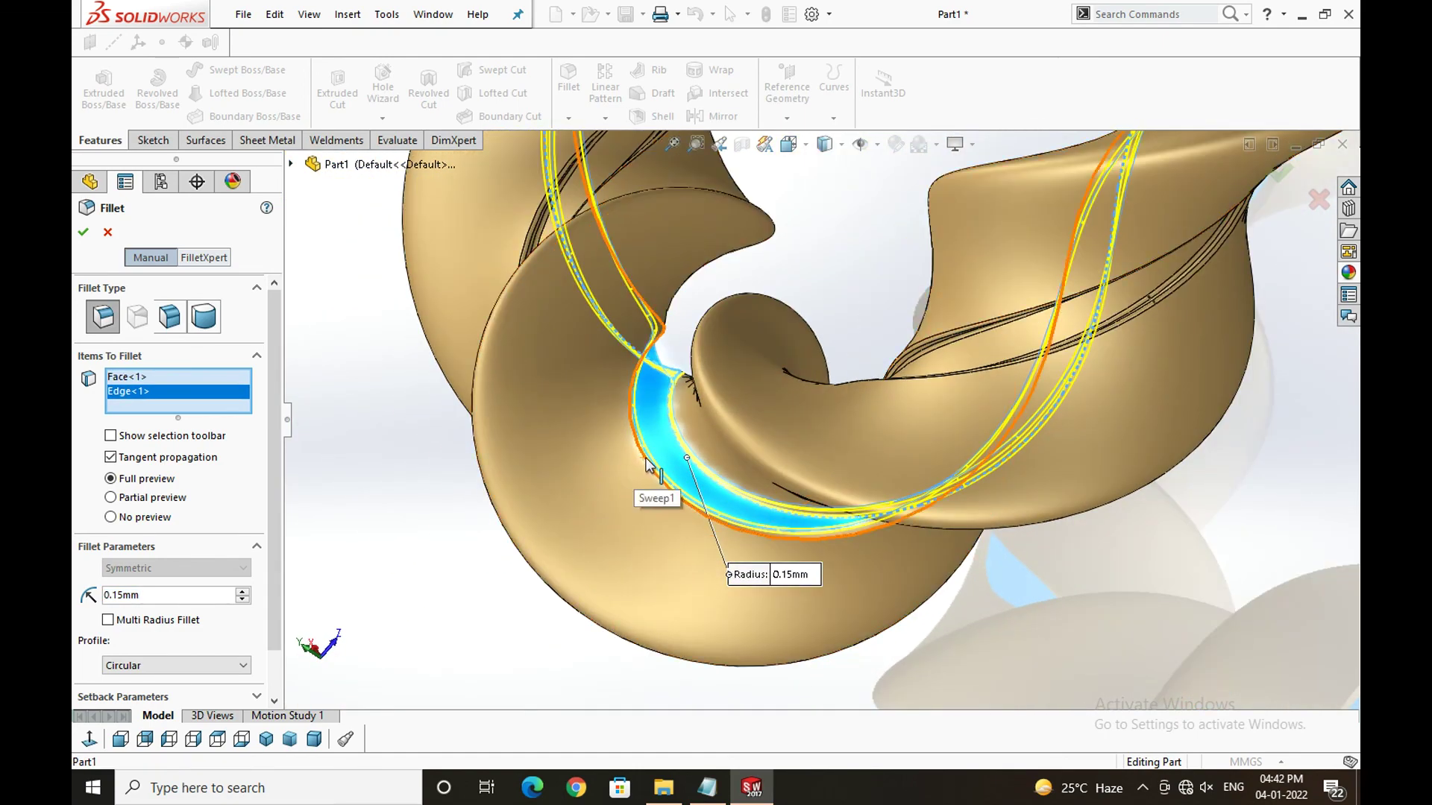
pyautogui.click(591, 449)
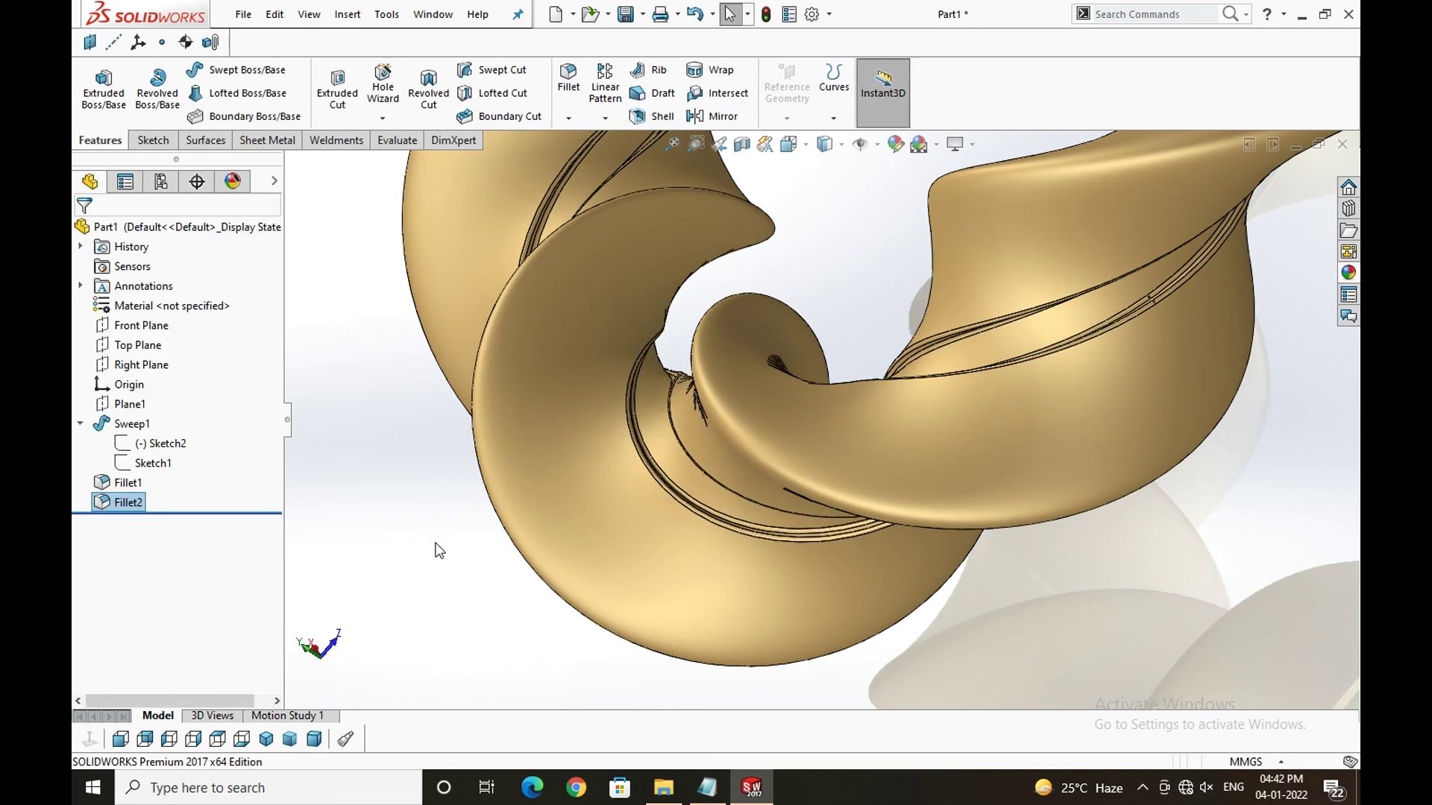
pyautogui.scroll(5, 464, 593)
pyautogui.moveTo(464, 593); pyautogui.dragTo(783, 451, button='middle')
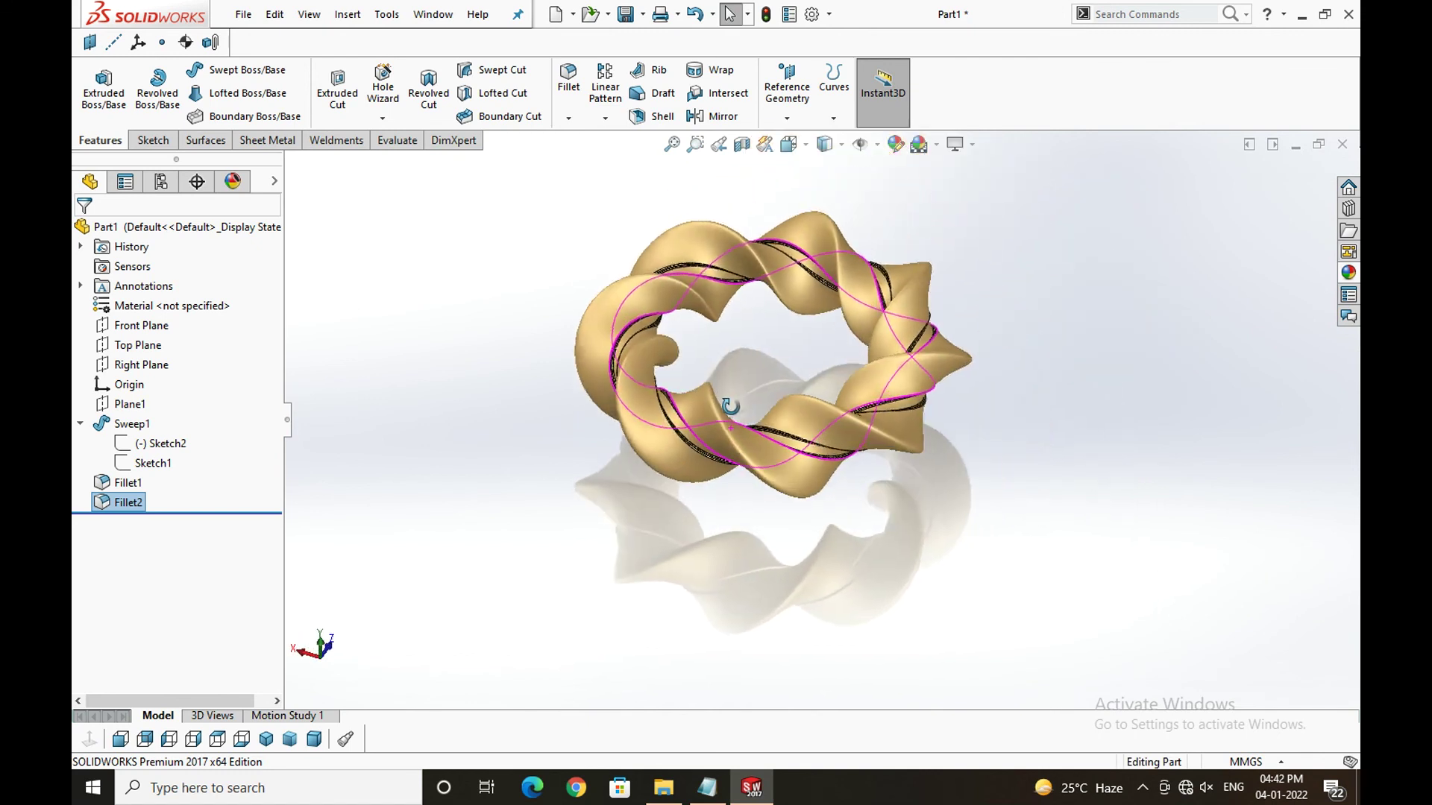
pyautogui.click(978, 499)
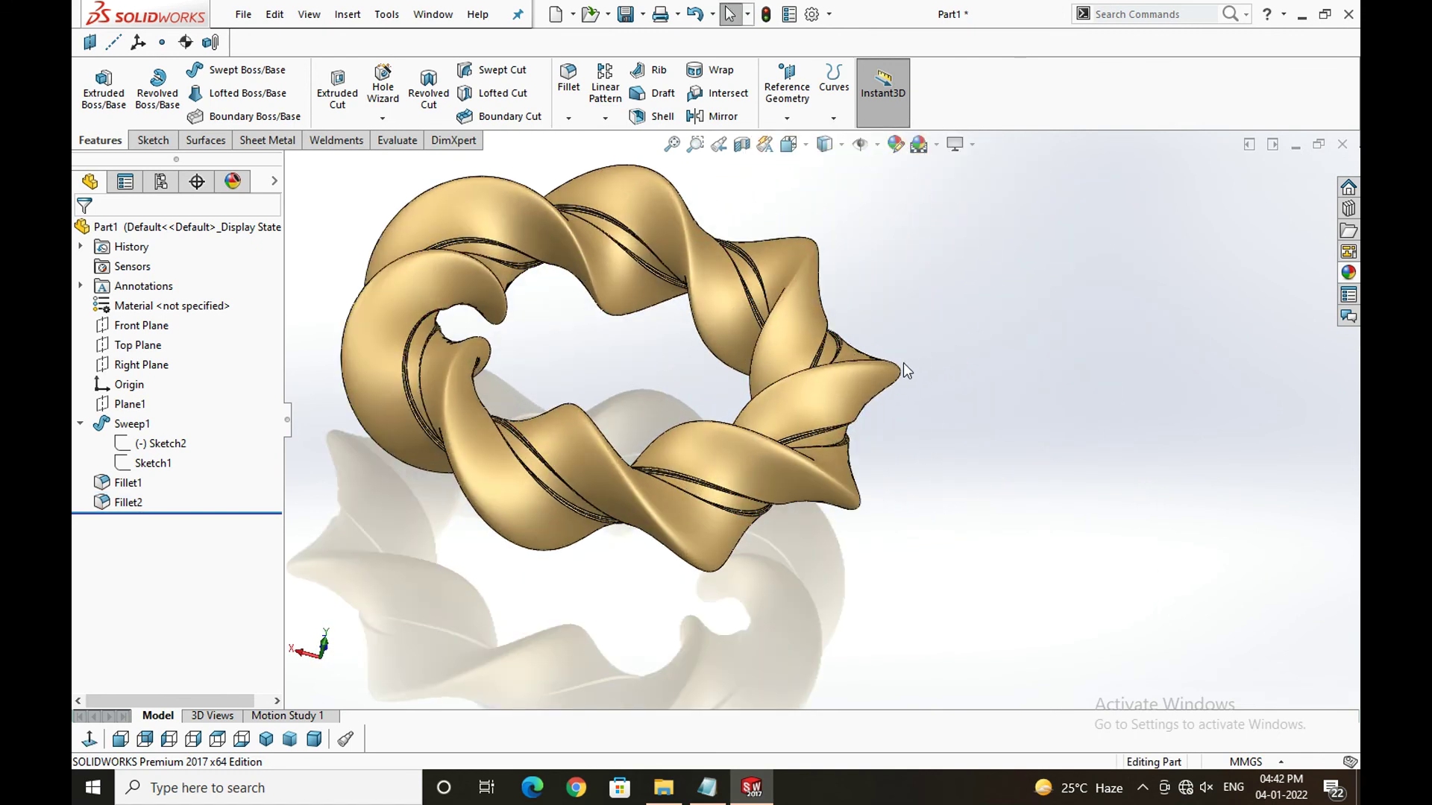
pyautogui.keyDown('ctrl'); pyautogui.moveTo(928, 358); pyautogui.dragTo(866, 384, button='middle'); pyautogui.keyUp('ctrl')
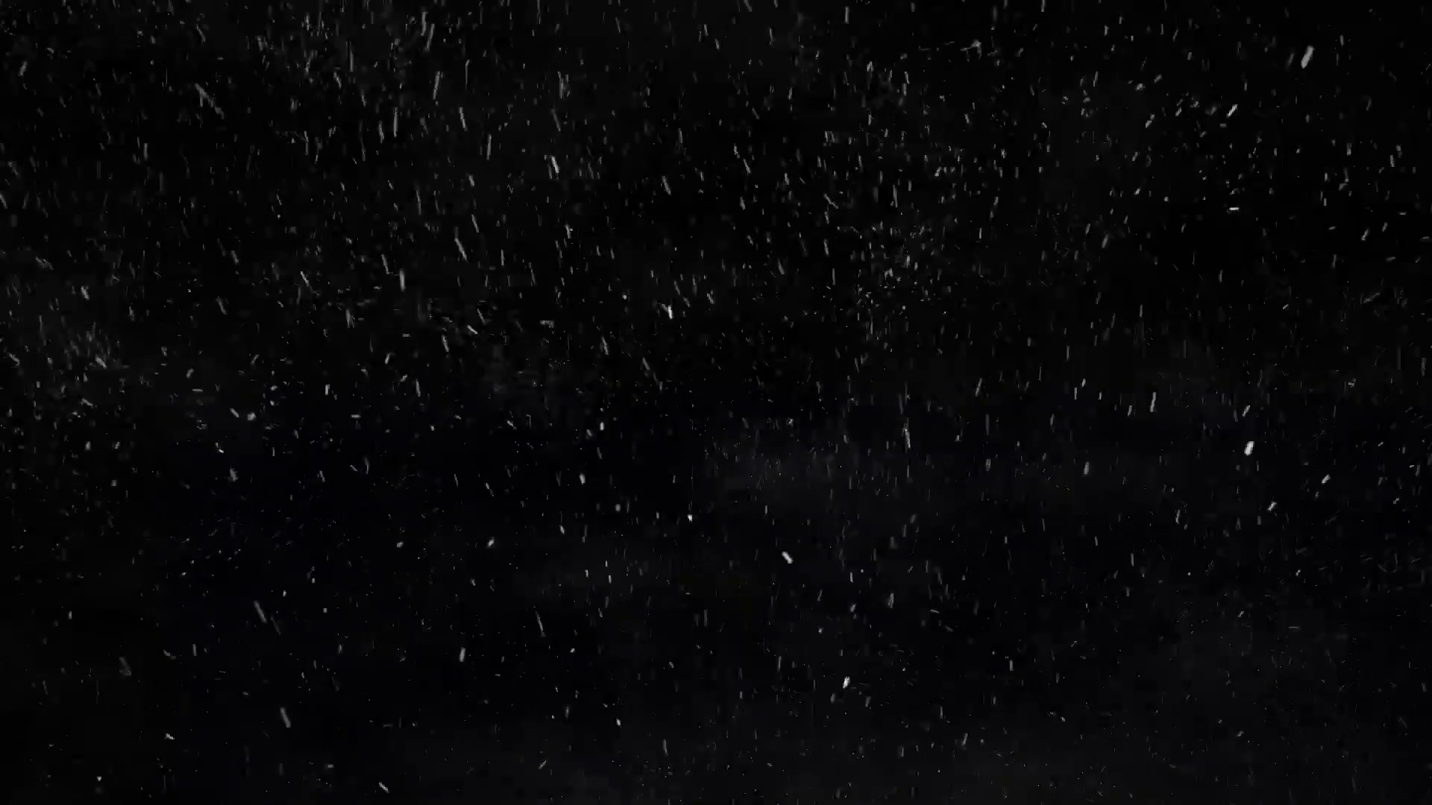